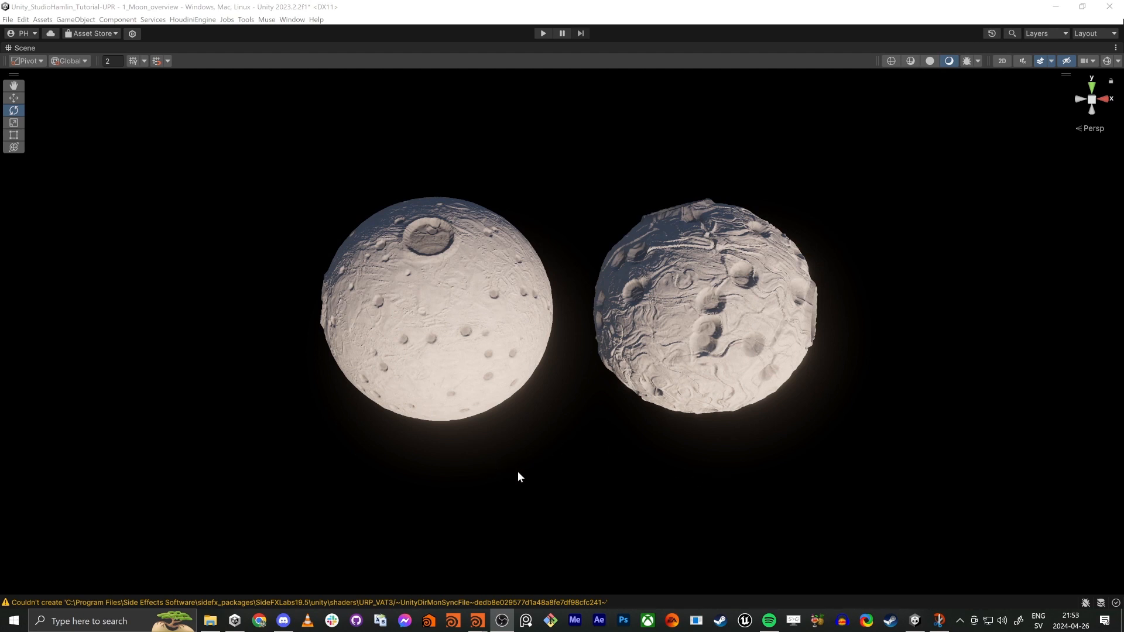
Examine the two cratered moons in the scene from varying distances and angles.
key(s)
right_drag(550, 486, 530, 486)
key(w)
key(s)
key(w)
key(s)
right_drag(675, 258, 671, 254)
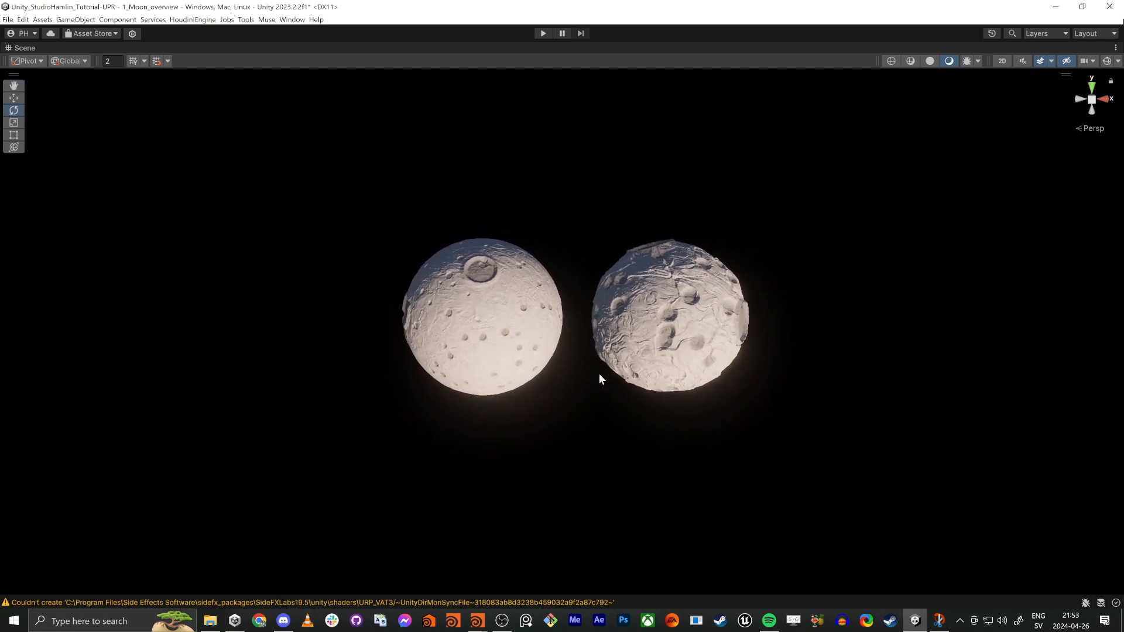
key(s)
right_drag(602, 371, 588, 365)
key(s)
key(w)
key(s)
key(w)
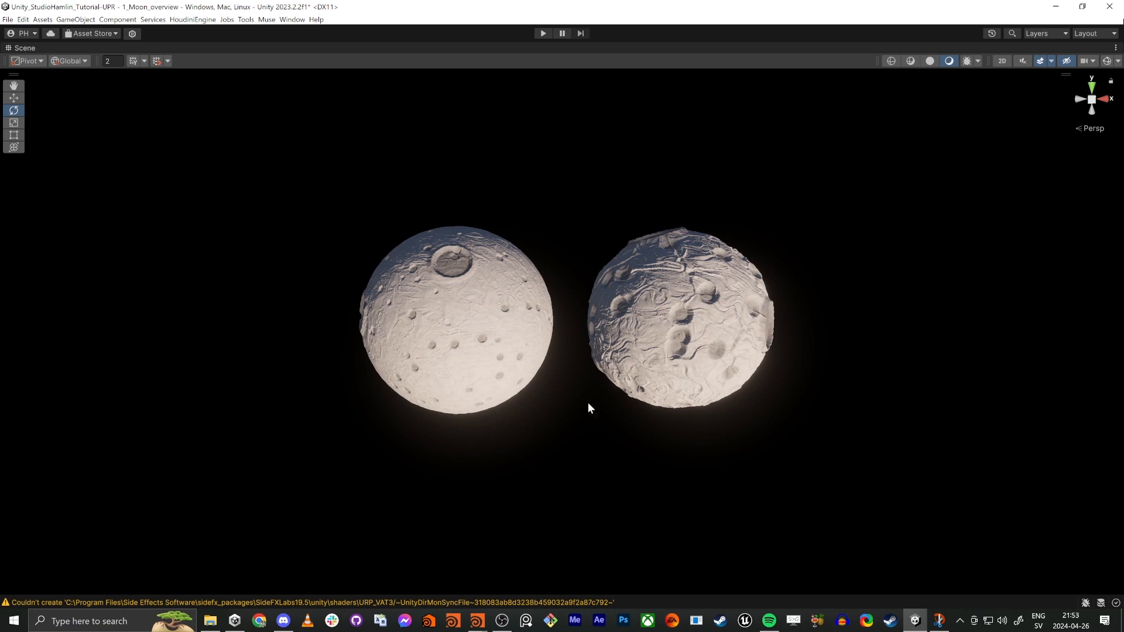
Rotate the smoother moon with the large crater about its vertical axis to about 101.5 degrees.
click(446, 346)
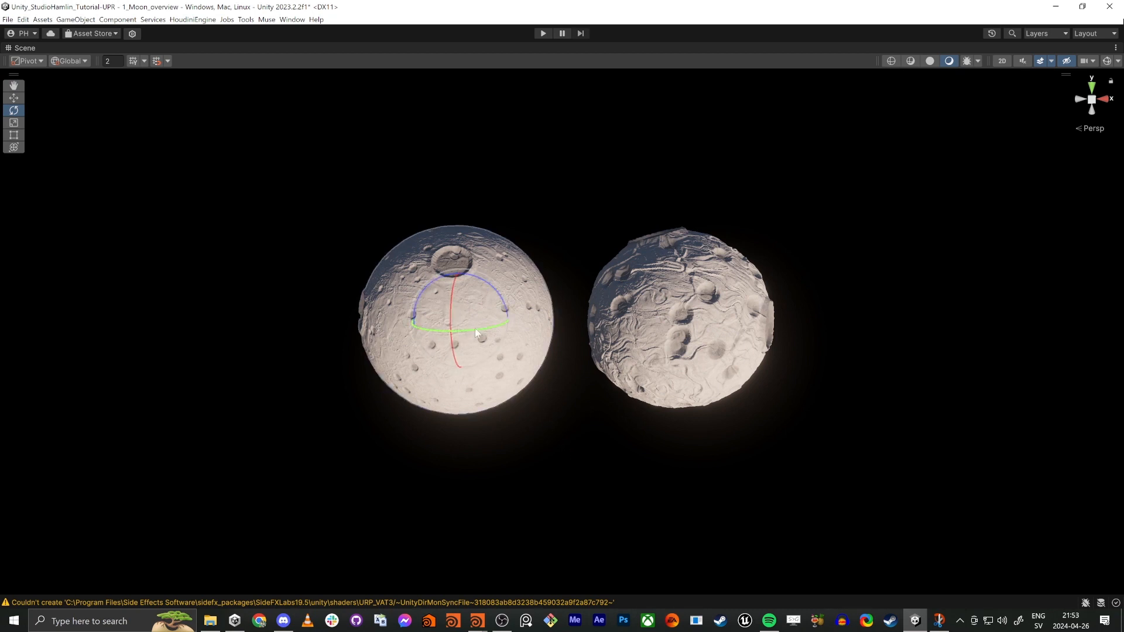
drag(475, 328, 468, 295)
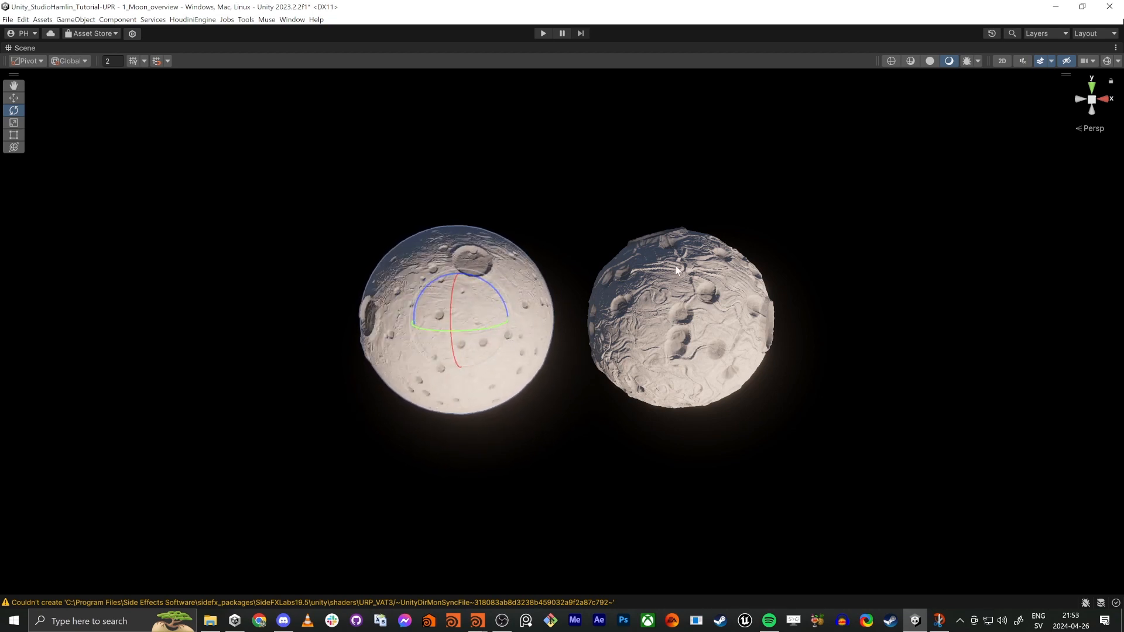
middle_drag(666, 364, 693, 409)
scroll(693, 408, up, 2)
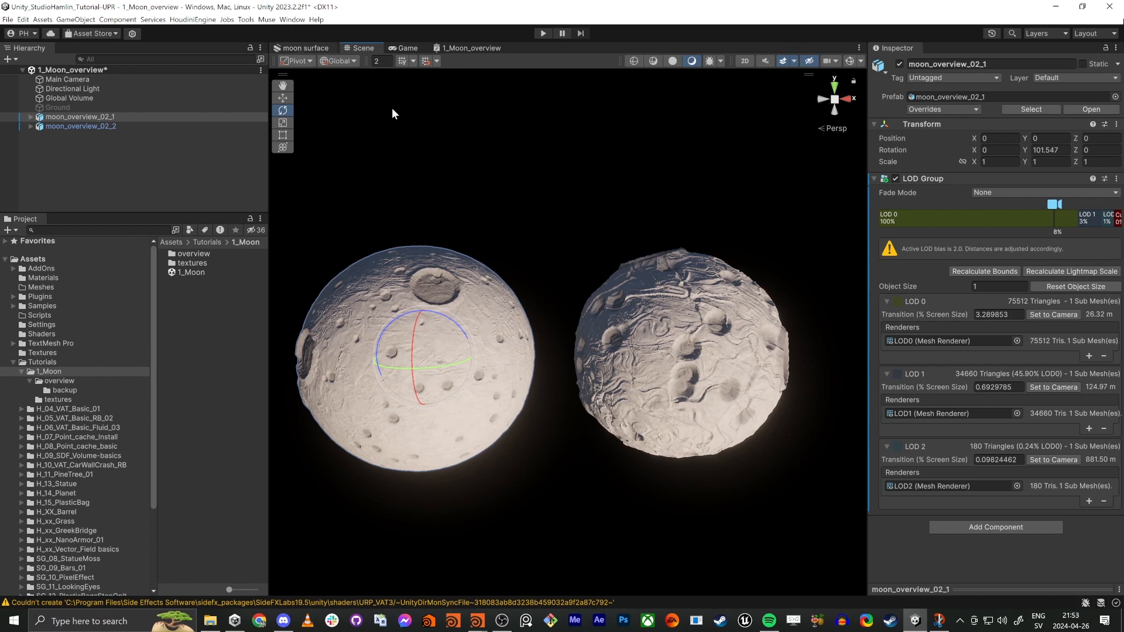
Shorten the moon surface texture prompt to "rocky tiling gray moon sand" and browse the generated textures.
click(306, 48)
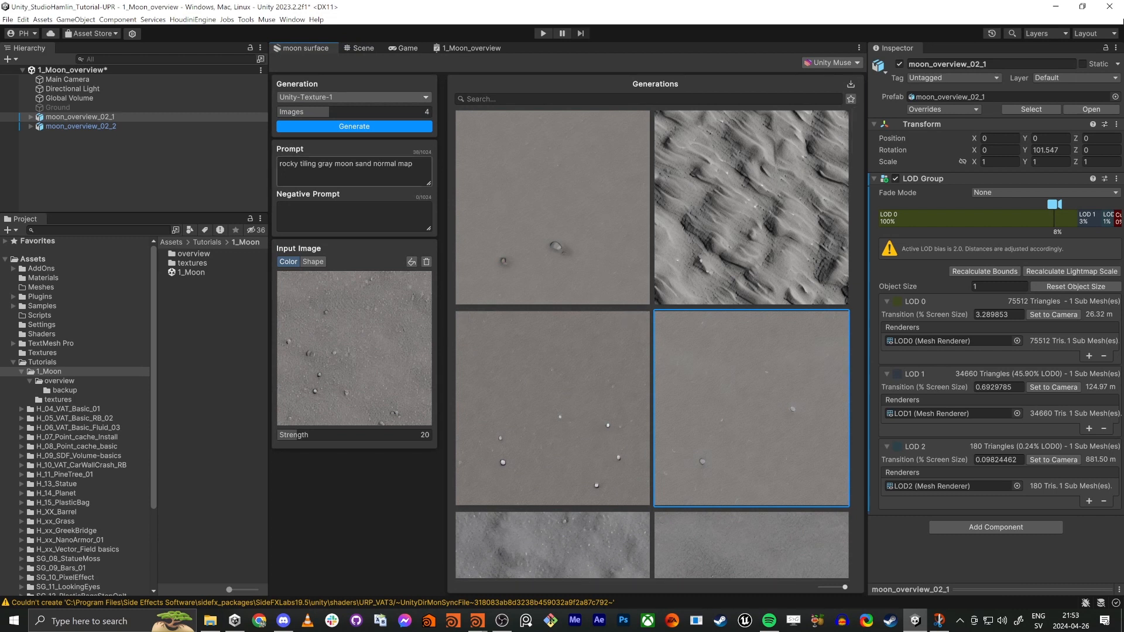
drag(299, 164, 412, 165)
click(375, 165)
key(BackSpace)
key(BackSpace)
scroll(671, 240, down, 5)
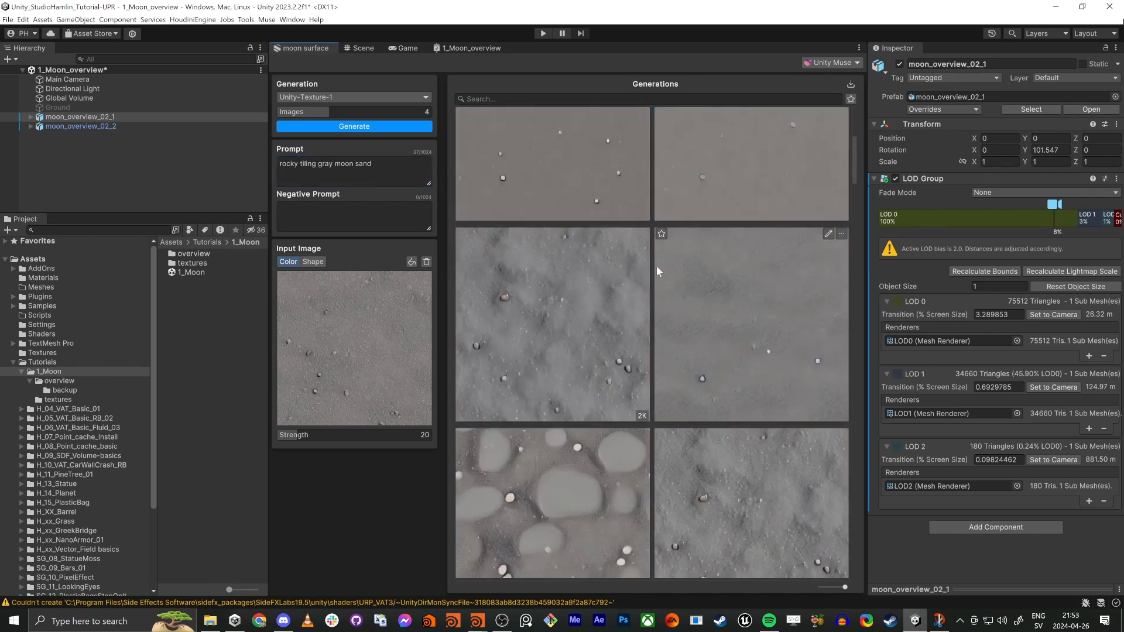
scroll(641, 370, down, 8)
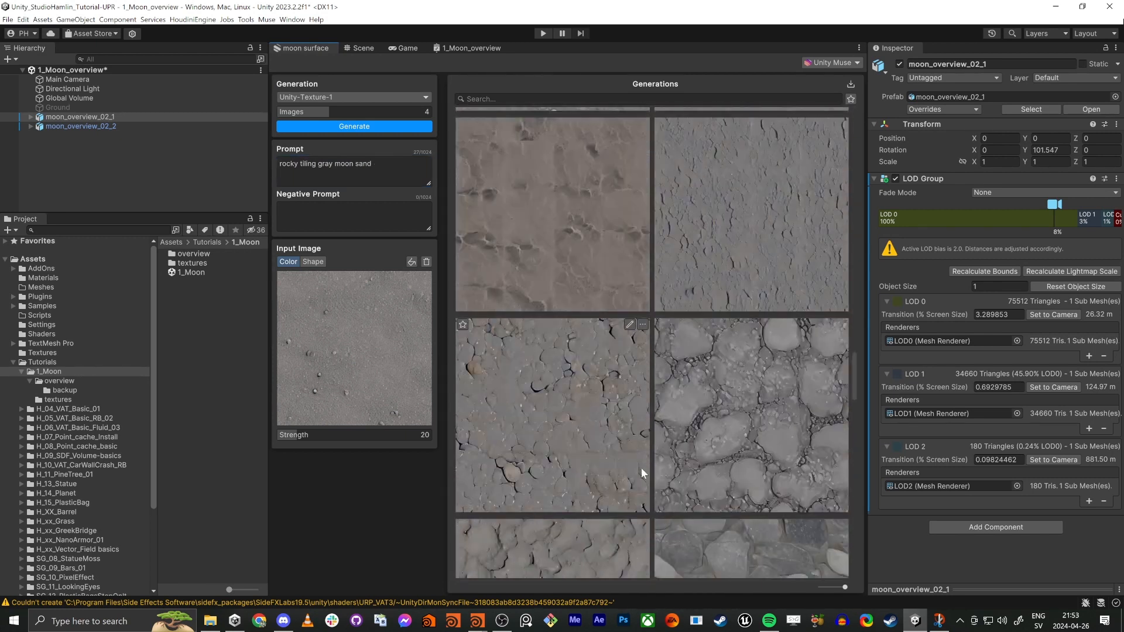
scroll(631, 497, down, 8)
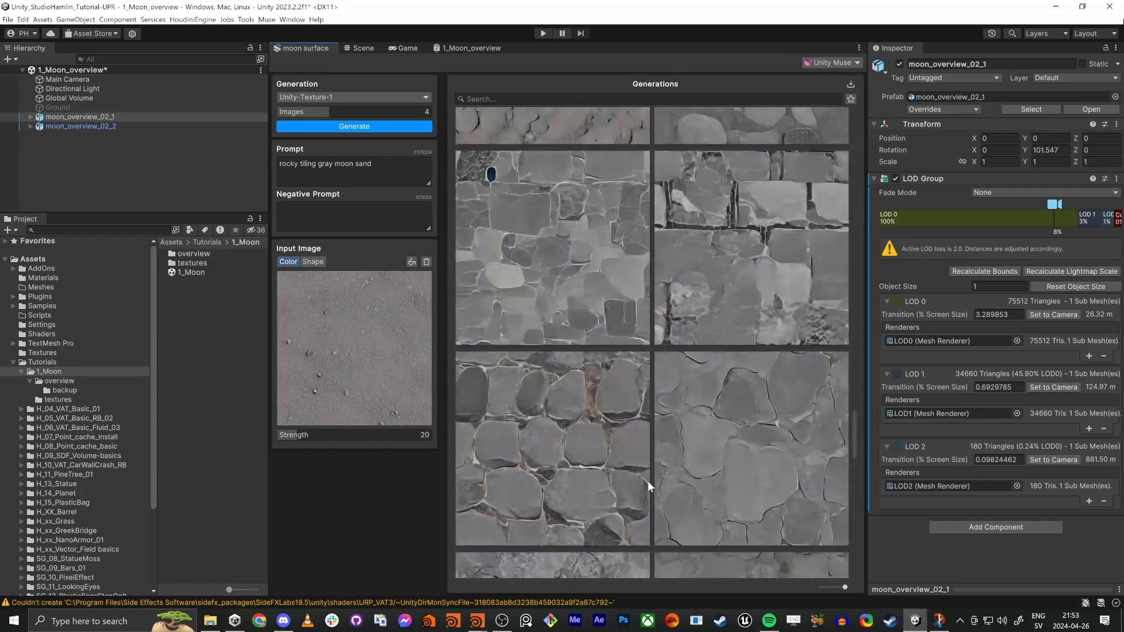
scroll(647, 480, up, 15)
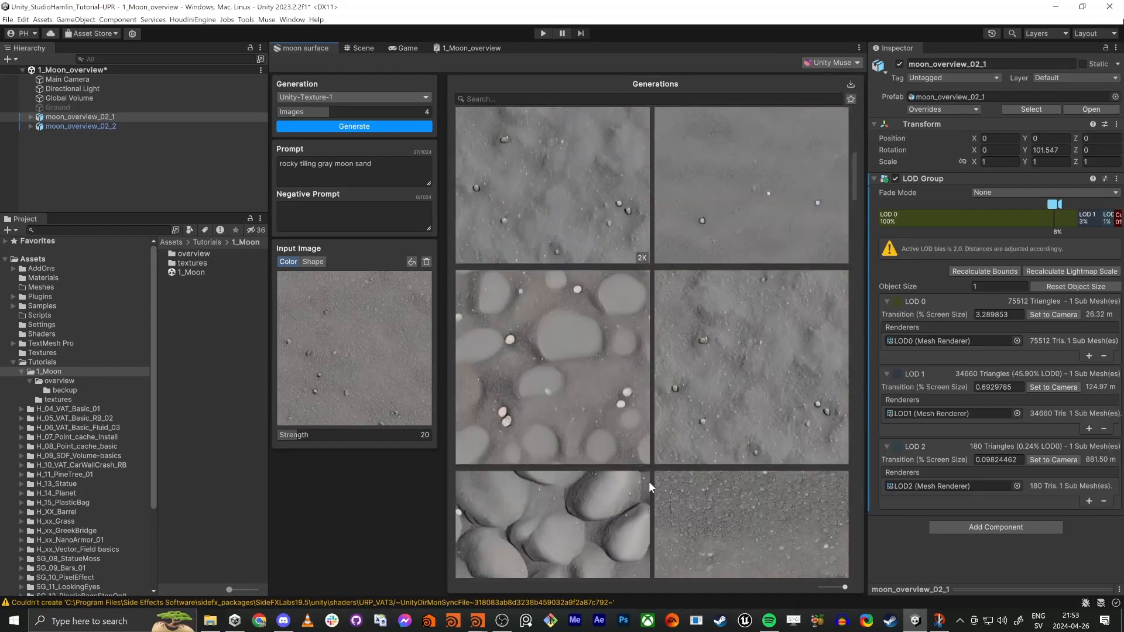
mouse_move(680, 466)
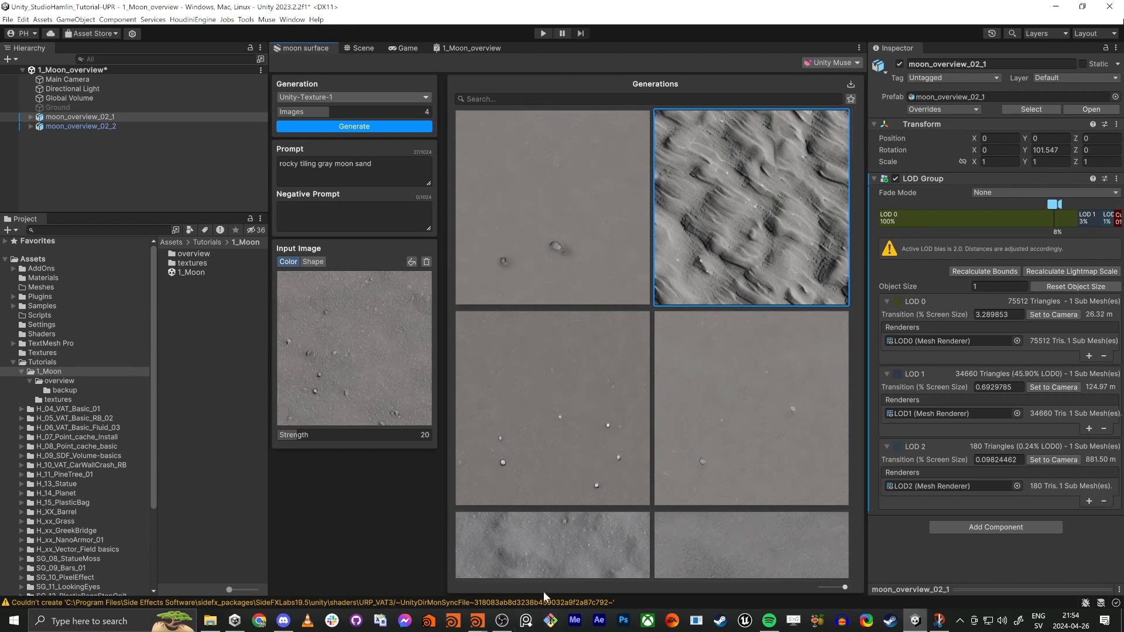
Open the 1_Moon scene from the 1_Moon folder, saving the changes made to 1_Moon_overview.
click(359, 48)
alt+drag(485, 225, 566, 382)
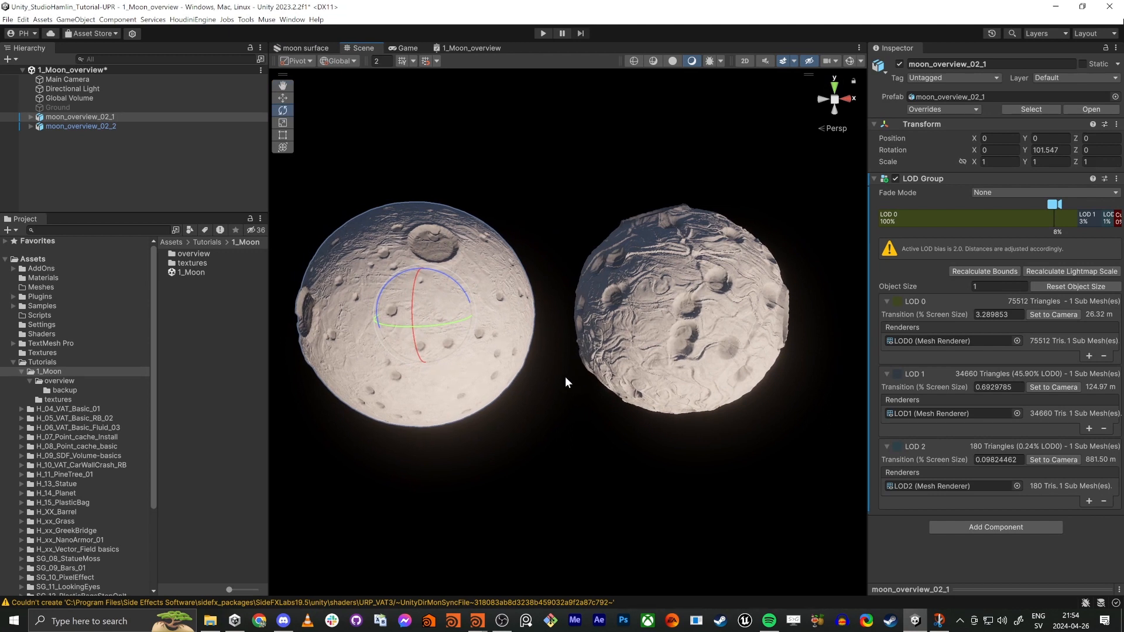
click(37, 381)
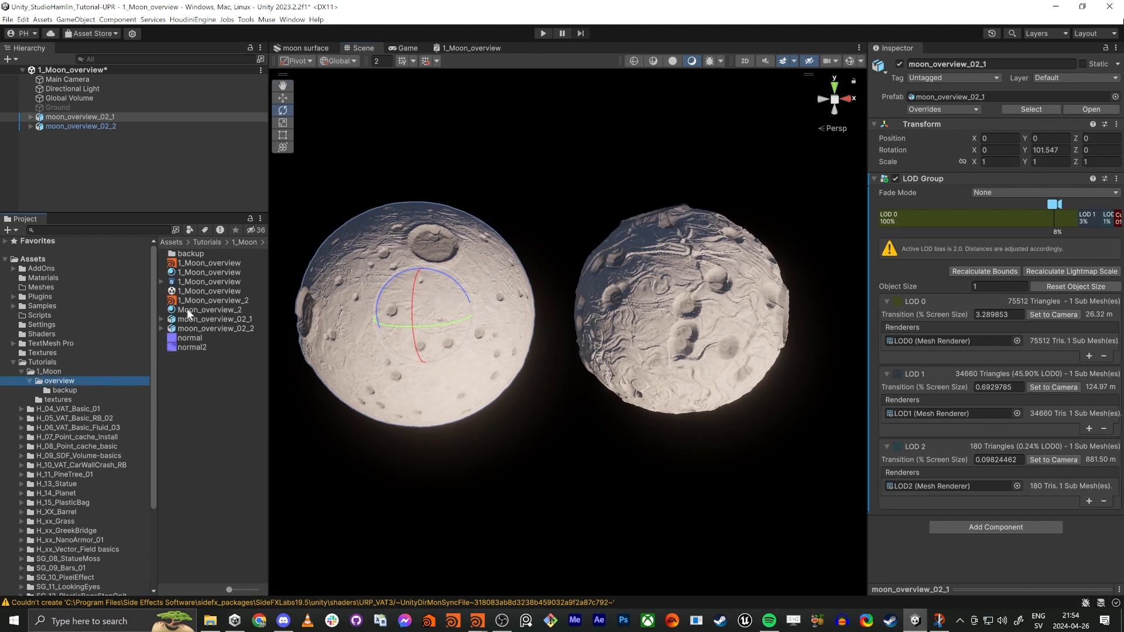
click(53, 371)
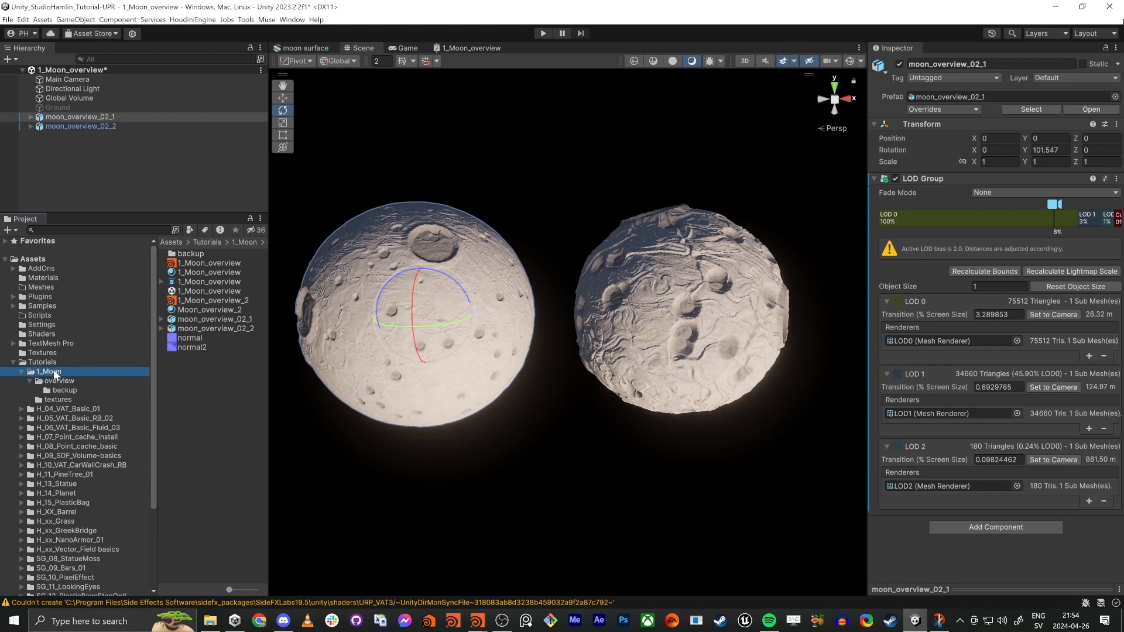
double_click(188, 272)
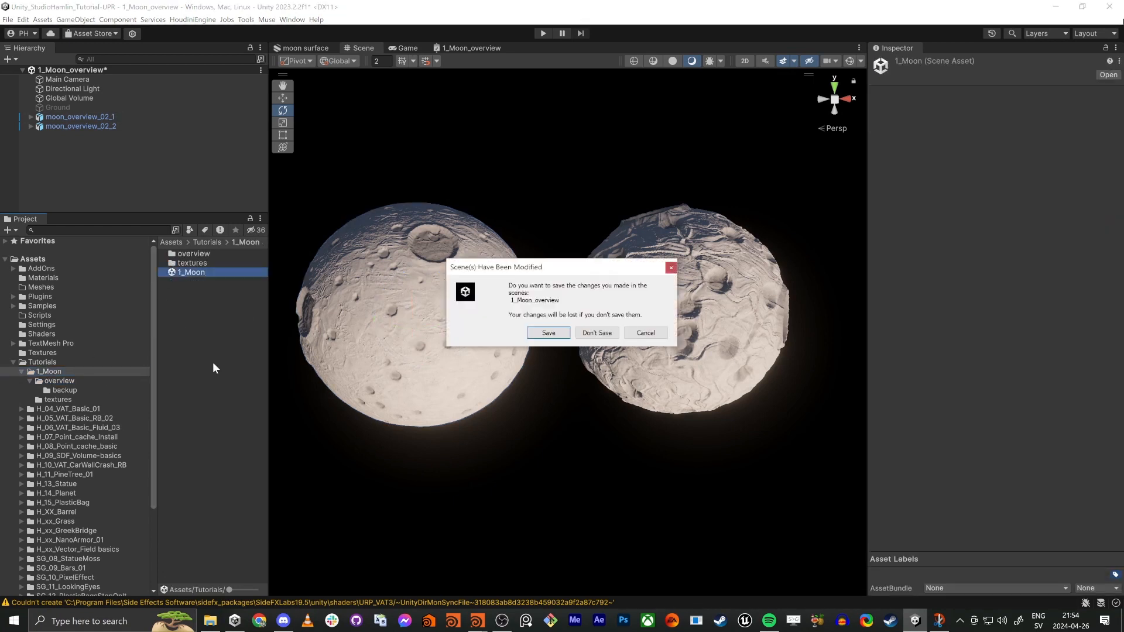
click(549, 332)
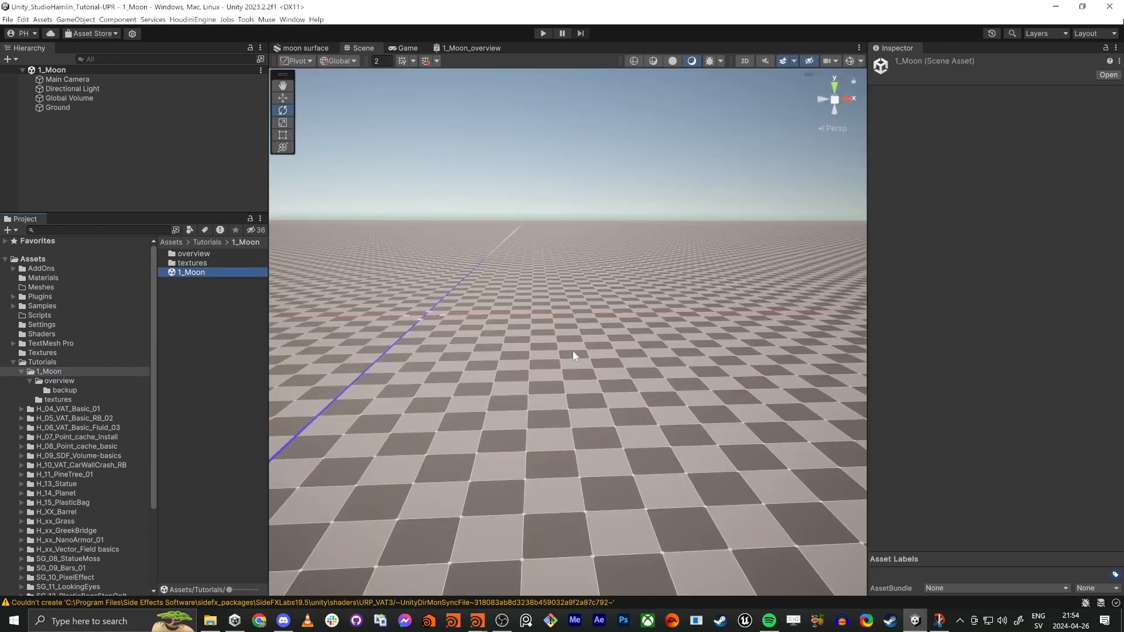
right_drag(572, 350, 557, 405)
Switch to Houdini, save the scene as 1_Moon_01.hiplc in the 1_Moon folder, and check for the file in Unity's project.
key(alt+Tab)
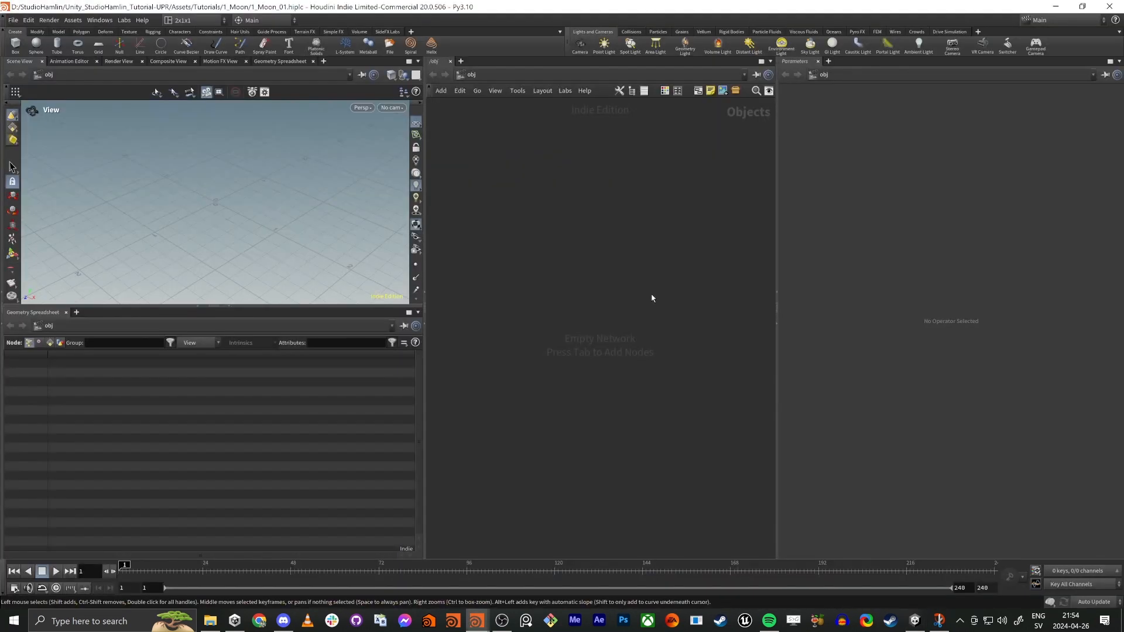
click(13, 20)
click(35, 108)
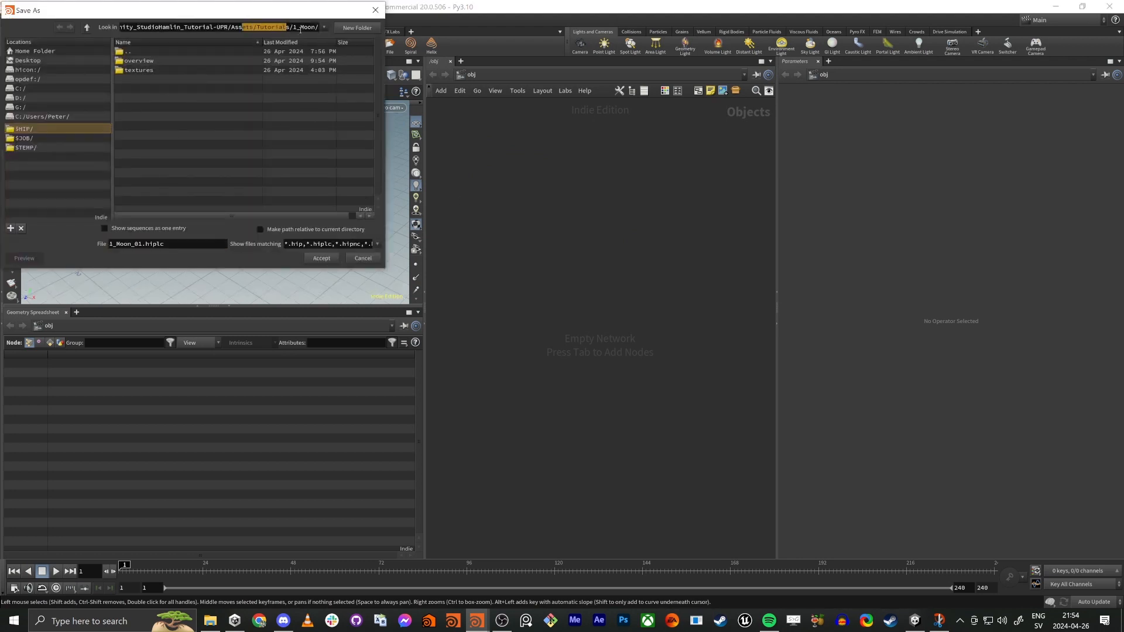
triple_click(267, 26)
click(288, 69)
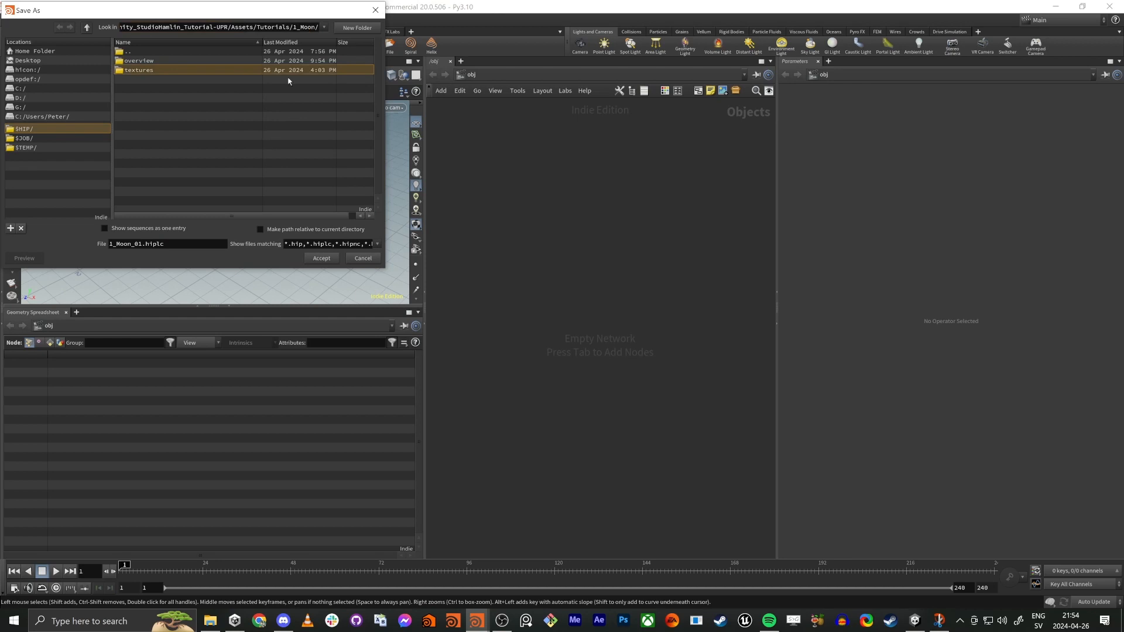
click(321, 259)
key(alt+Tab)
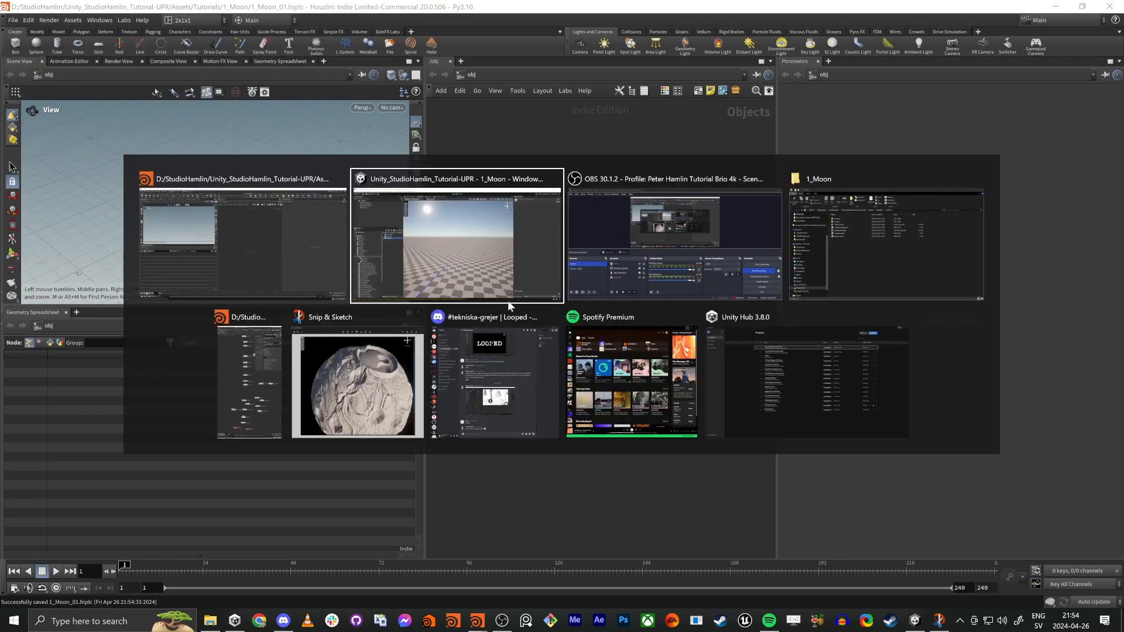
click(189, 282)
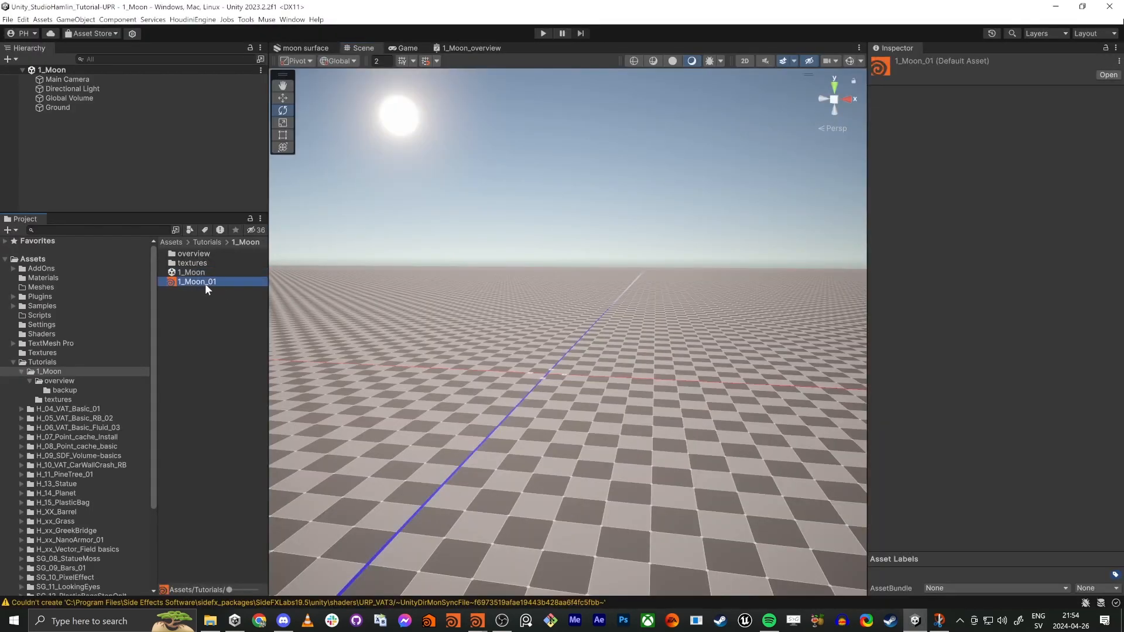
Switch to Houdini and add a geometry object named moon.
key(alt+Tab)
key(Tab)
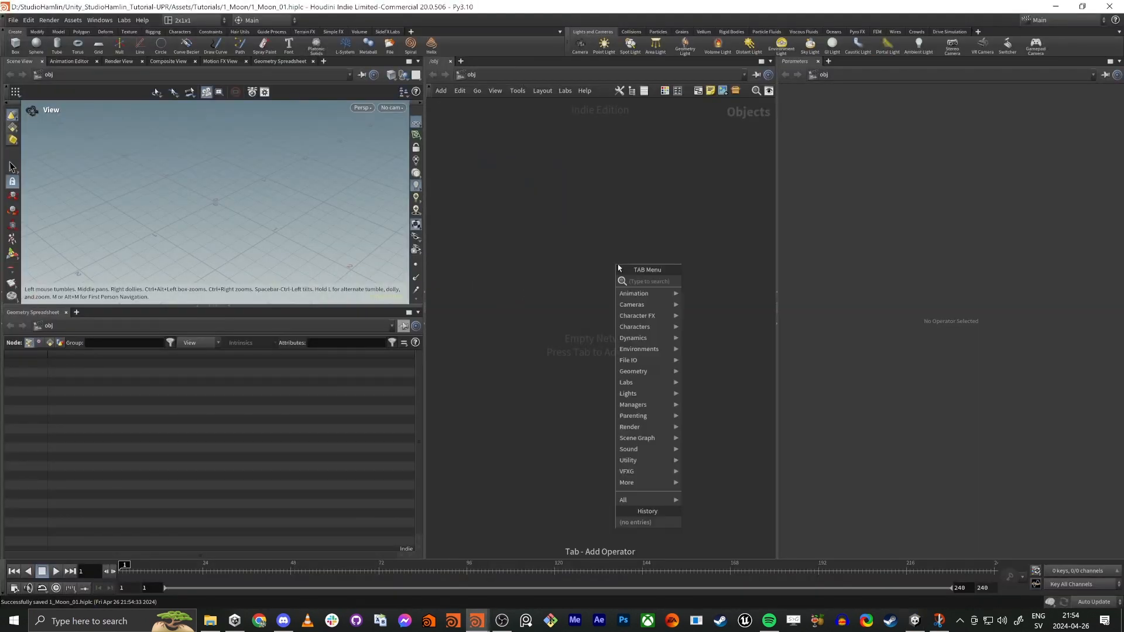
text(ge)
key(Return)
click(617, 265)
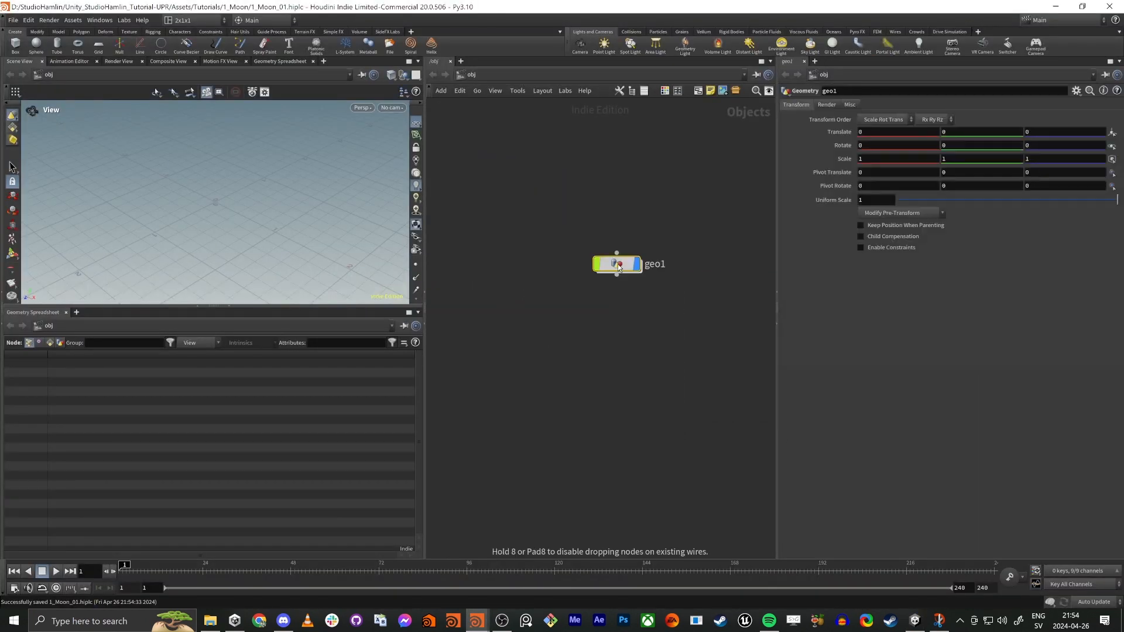
double_click(656, 264)
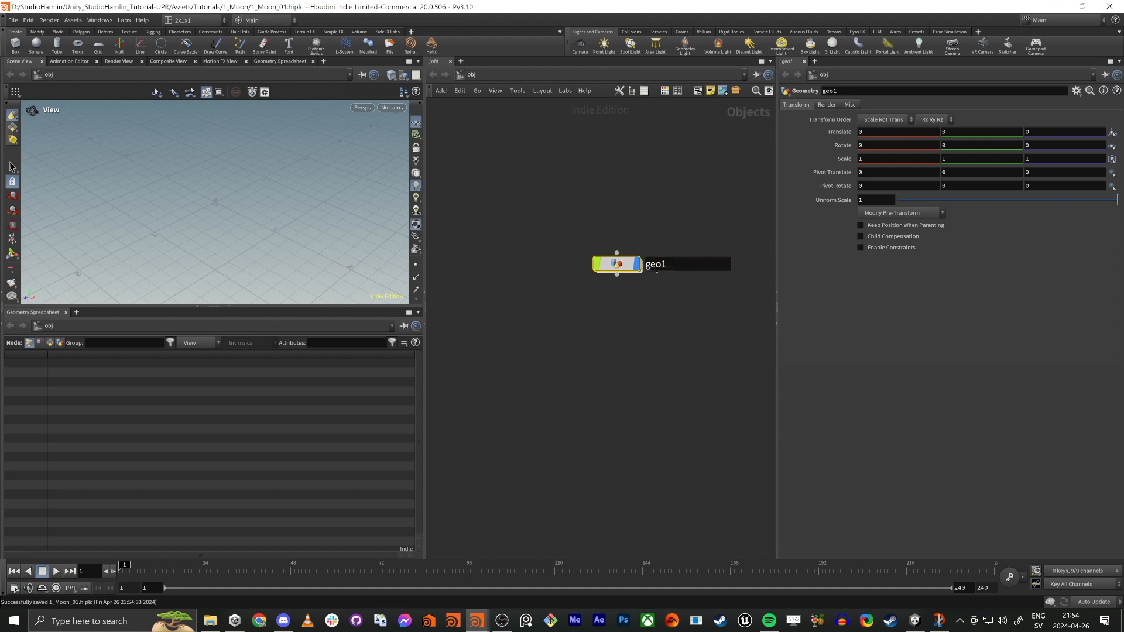
click(693, 271)
drag(694, 270, 544, 276)
text(moon)
key(Return)
Add a polygon sphere node inside the moon object's network.
mouse_move(630, 264)
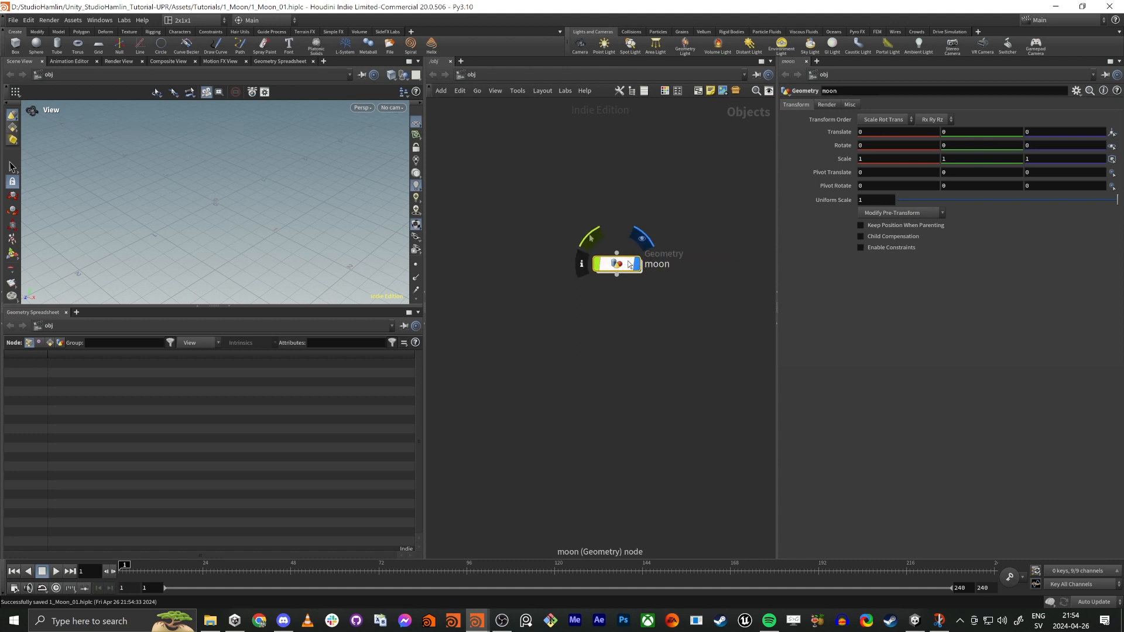
double_click(626, 264)
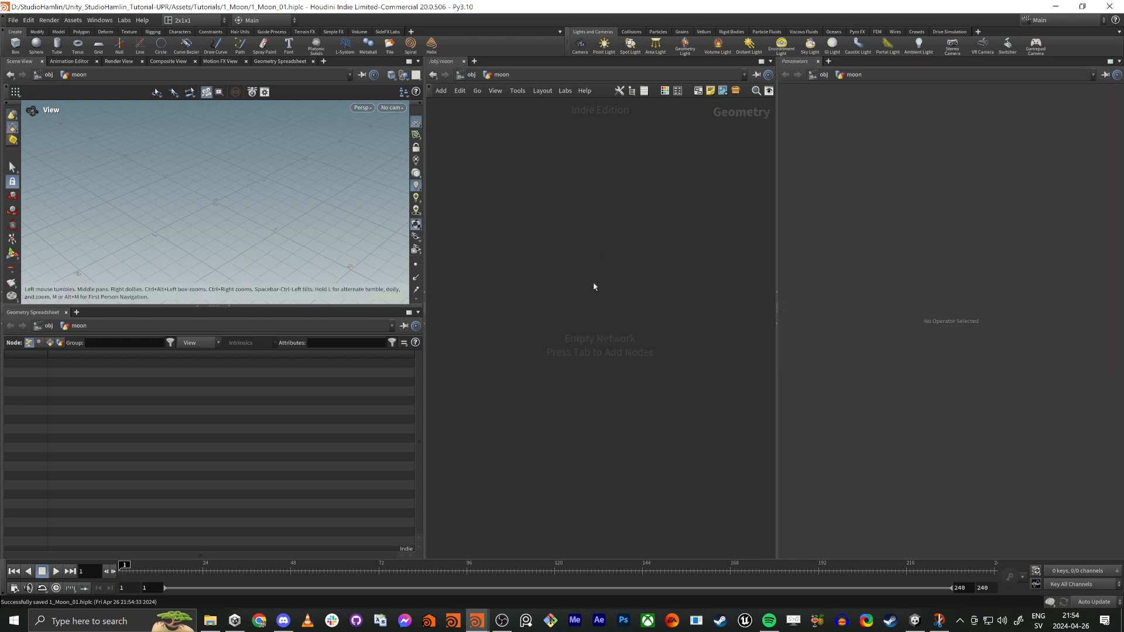
key(Tab)
text(geo)
key(BackSpace)
key(BackSpace)
key(BackSpace)
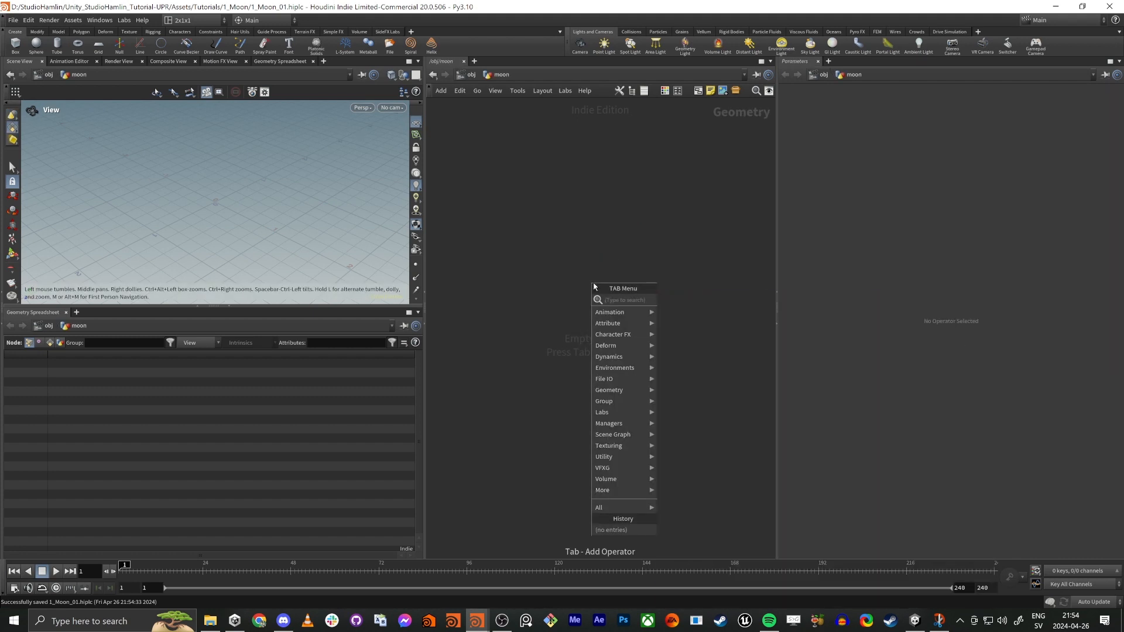
text(spher)
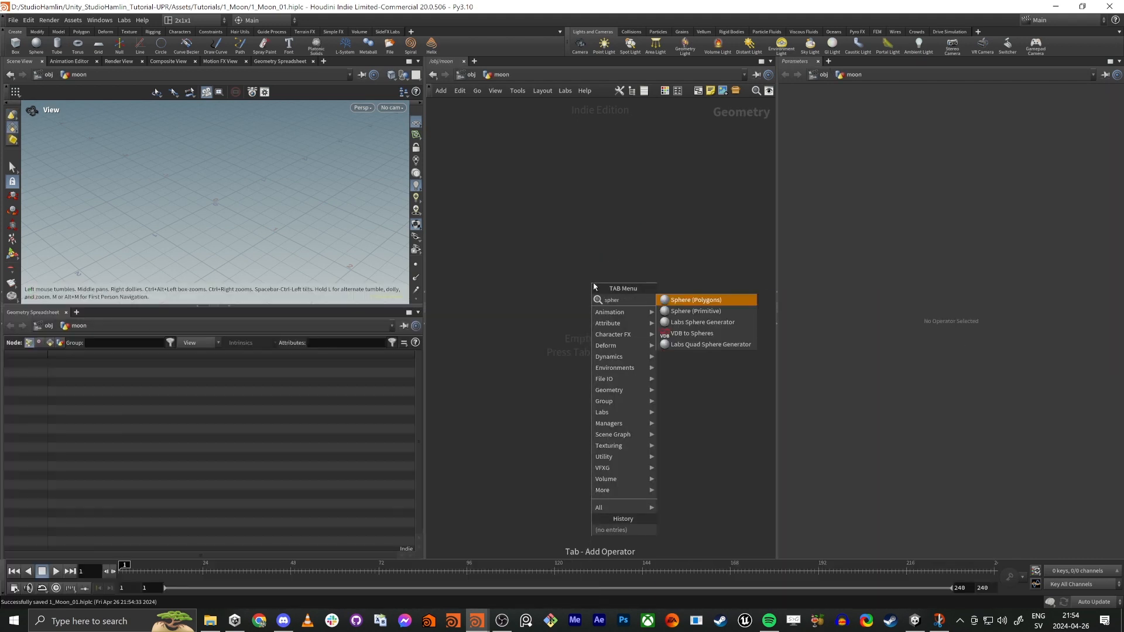
key(Return)
click(593, 284)
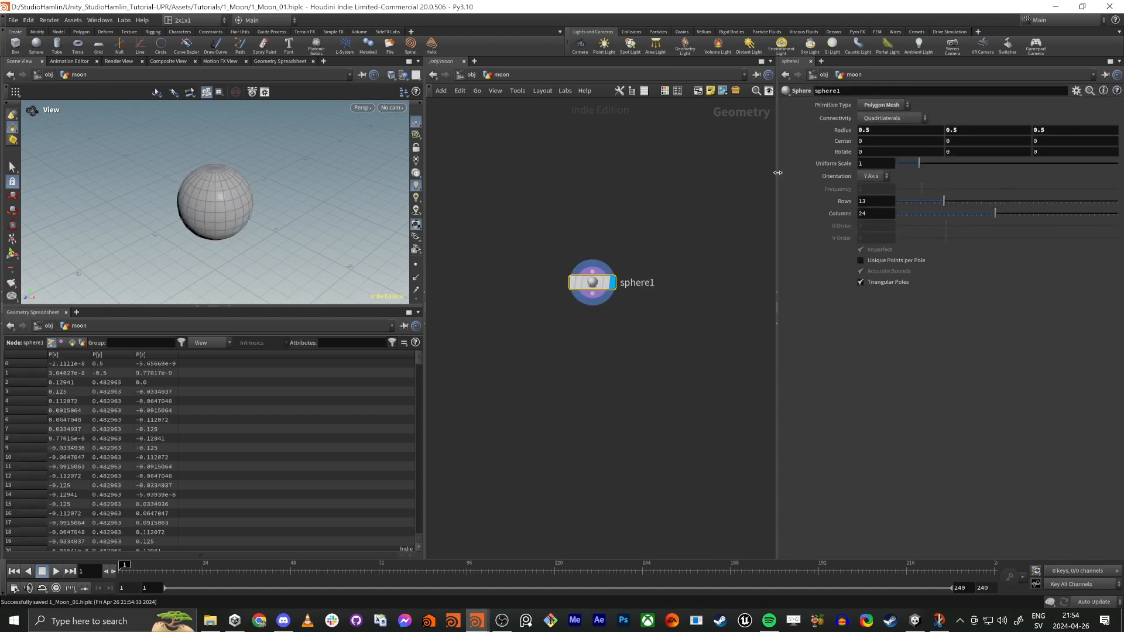
Set the sphere's primitive type to Polygon and its uniform scale to 10, and frame it in the viewport.
click(890, 105)
click(878, 119)
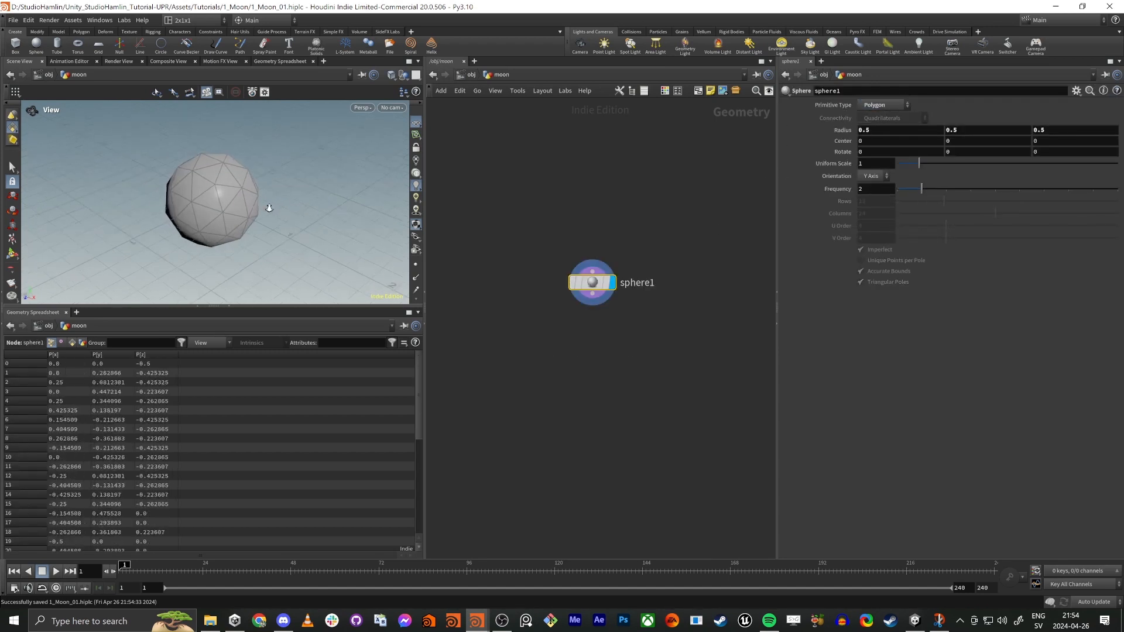
scroll(269, 208, up, 2)
scroll(269, 208, down, 2)
click(791, 165)
text(10)
key(Return)
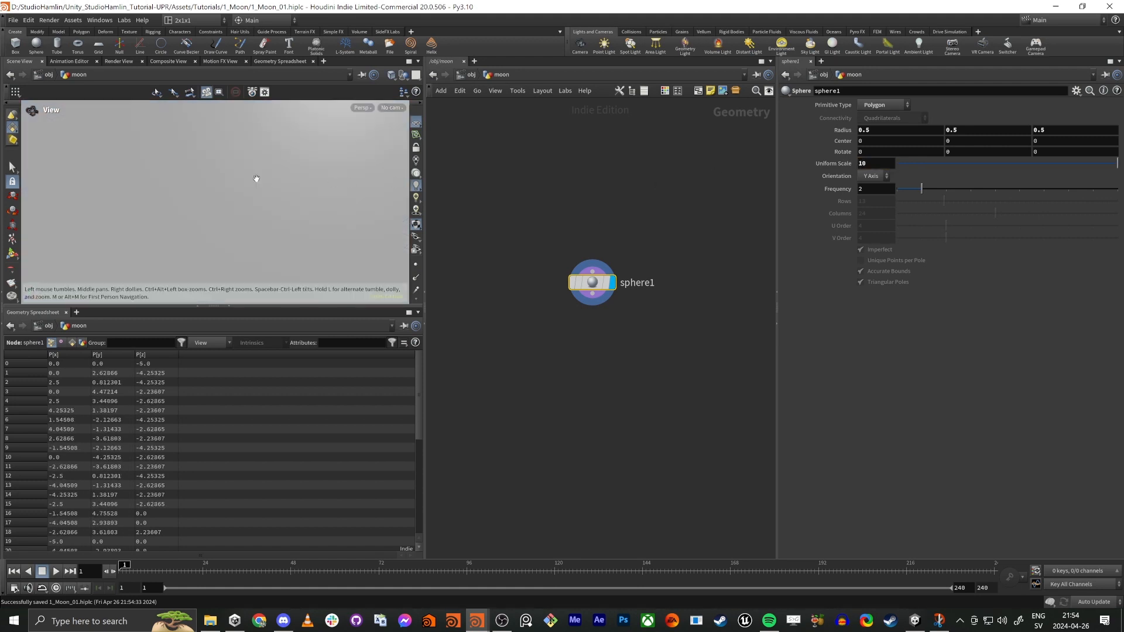
key(f)
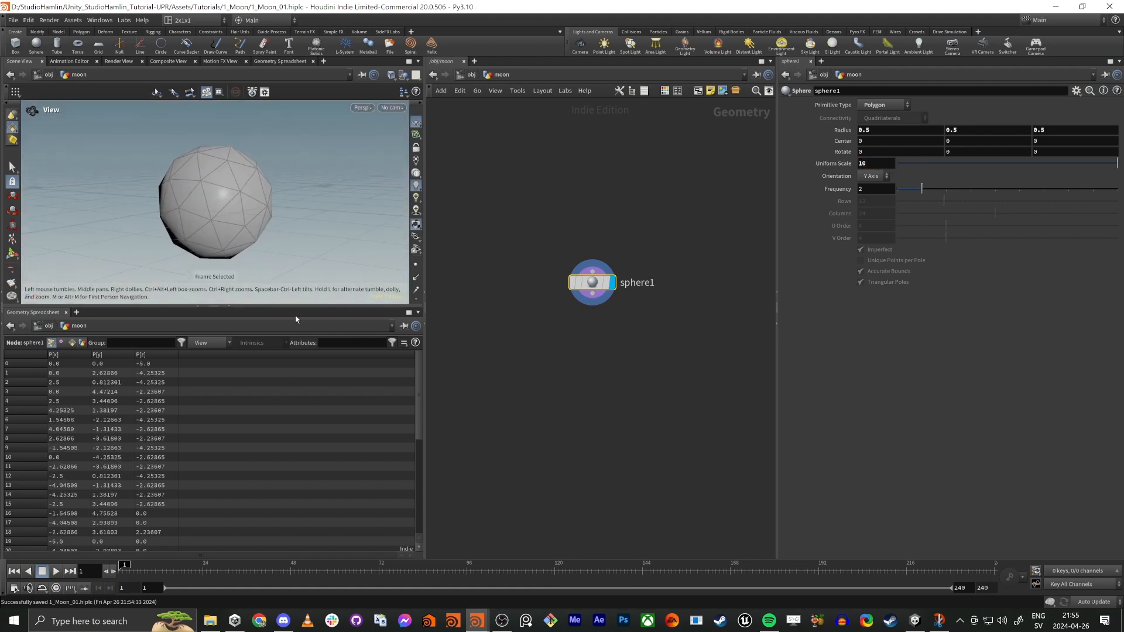
Give the 3D view more height and the network more width, and set the sphere's frequency to 20.
drag(287, 307, 287, 466)
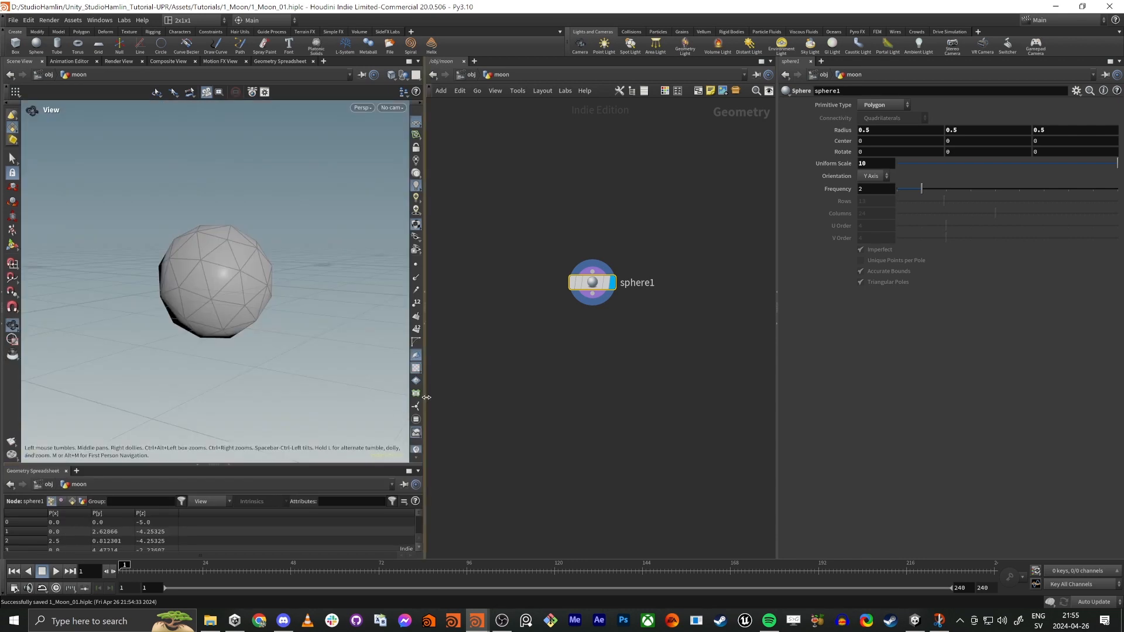
drag(425, 394, 331, 392)
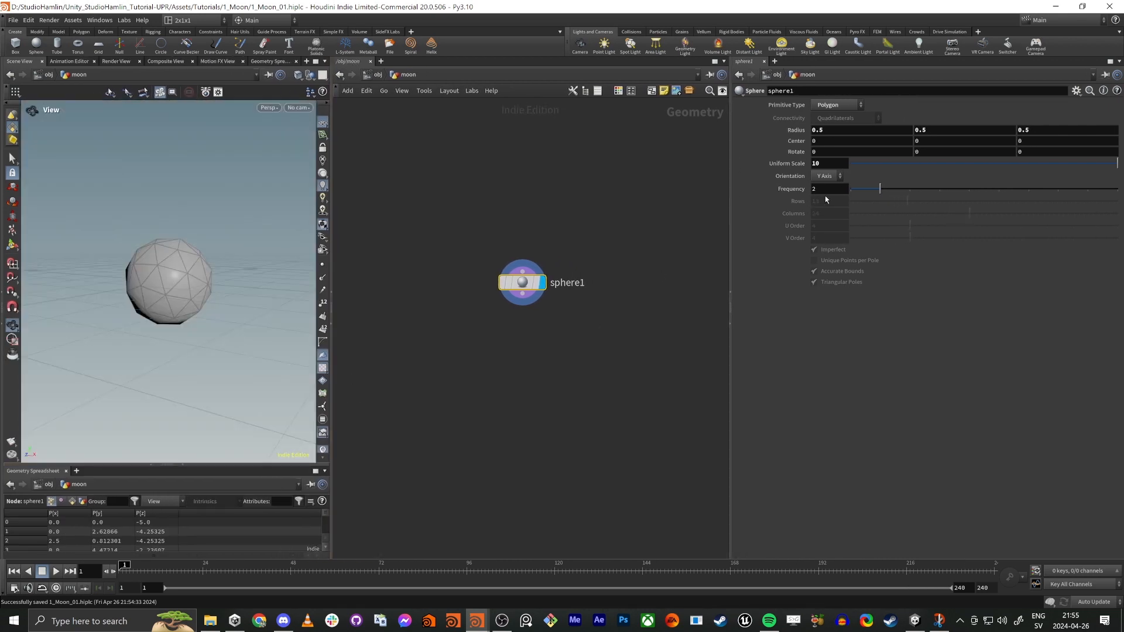
click(826, 191)
text(20)
key(Return)
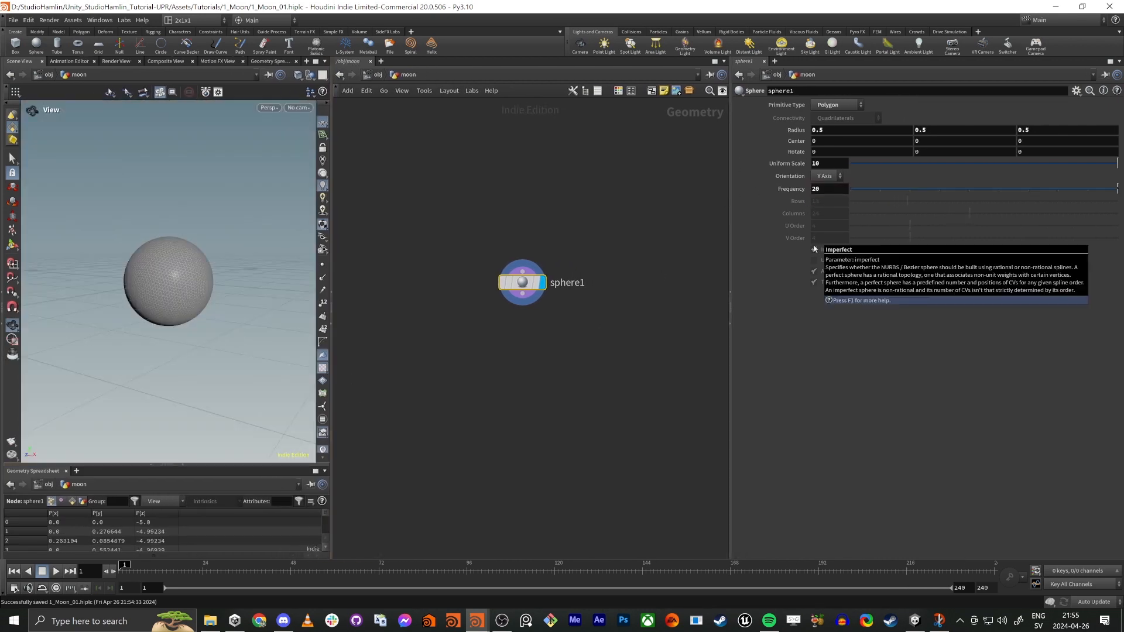
Add a Subdivide node below the sphere node, wired to the sphere's output.
scroll(221, 323, up, 3)
scroll(222, 323, down, 1)
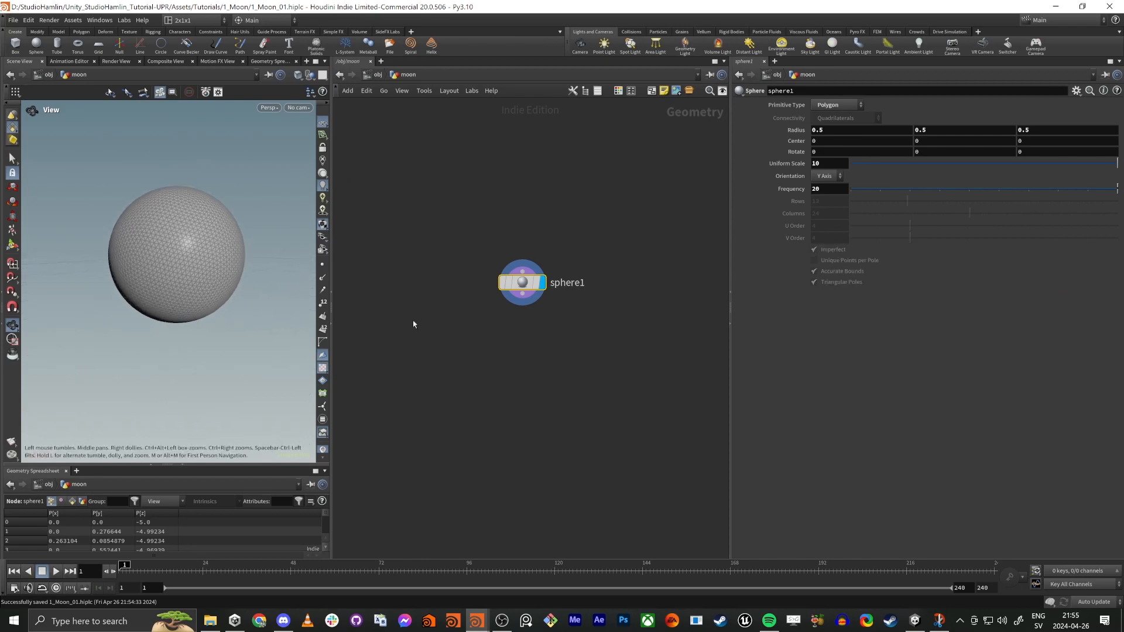
middle_drag(413, 326, 417, 357)
click(525, 325)
click(530, 355)
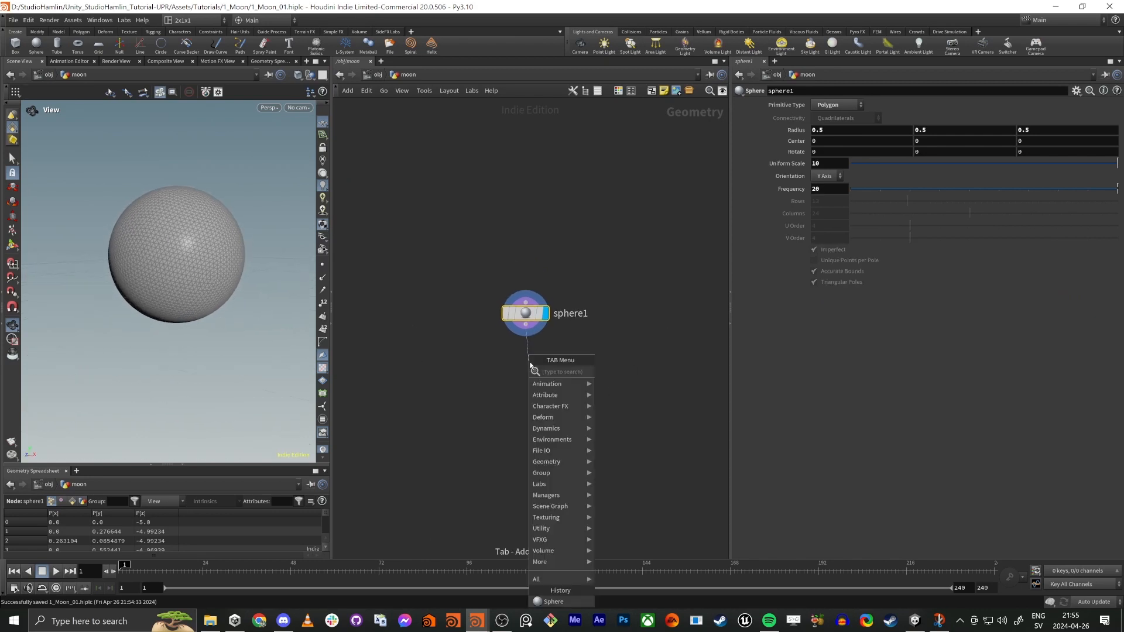
text(subd)
key(Return)
click(529, 363)
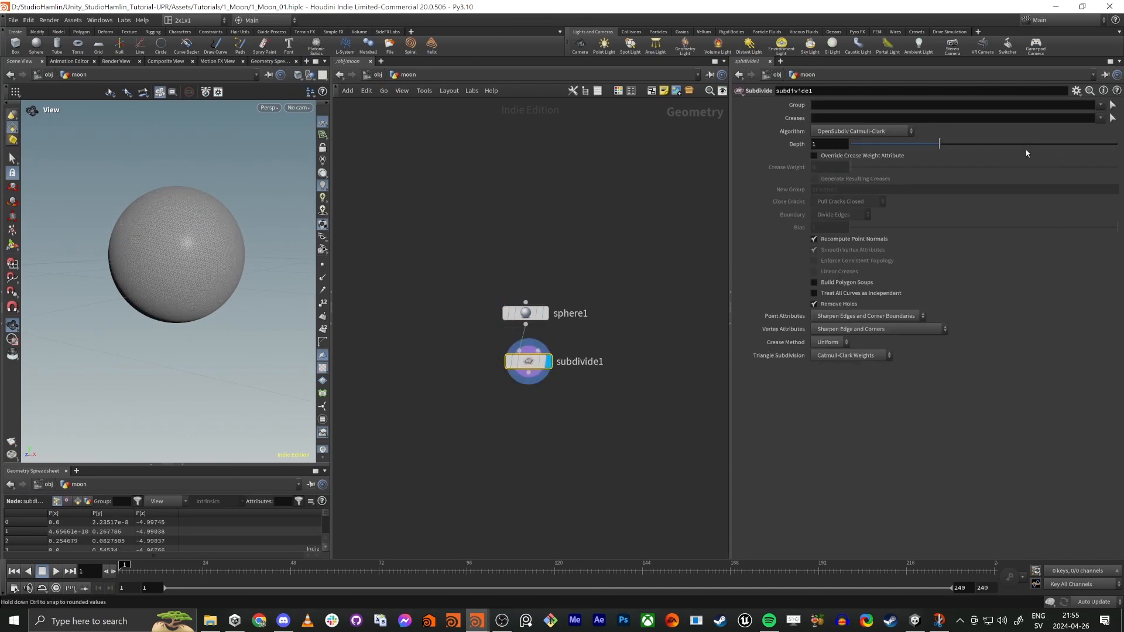
Set the Subdivide depth to 3, check the smoothed sphere up close, and align the Subdivide node beneath the sphere node.
drag(1026, 149, 1115, 148)
scroll(253, 246, up, 5)
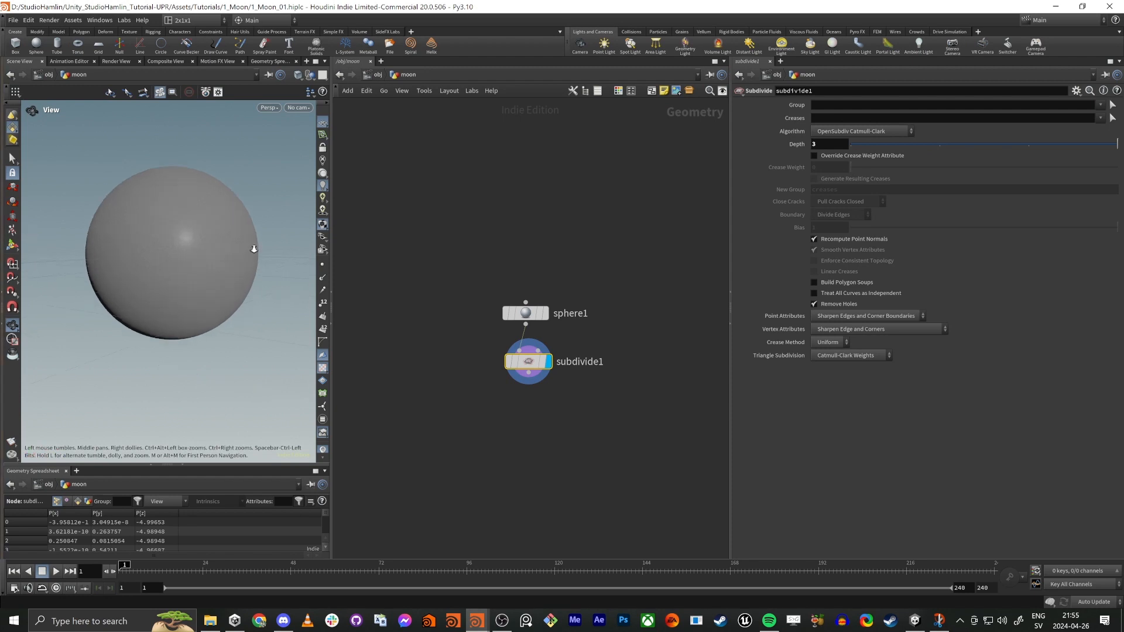
mouse_move(180, 266)
mouse_down()
mouse_move(213, 278)
mouse_move(174, 254)
mouse_up()
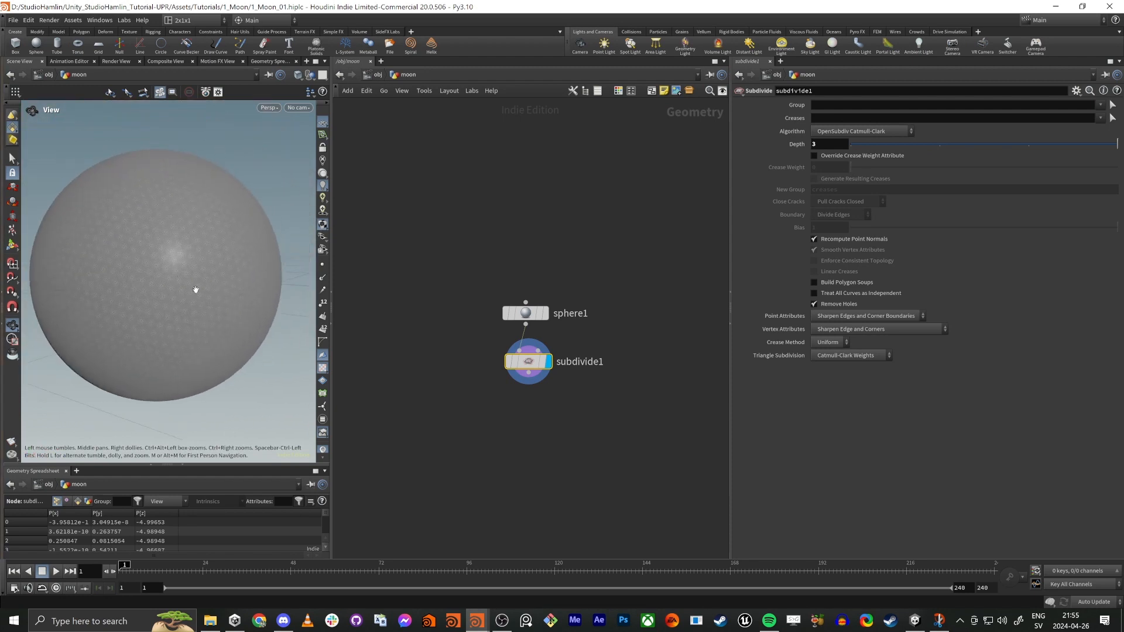
drag(195, 290, 175, 290)
middle_click(529, 363)
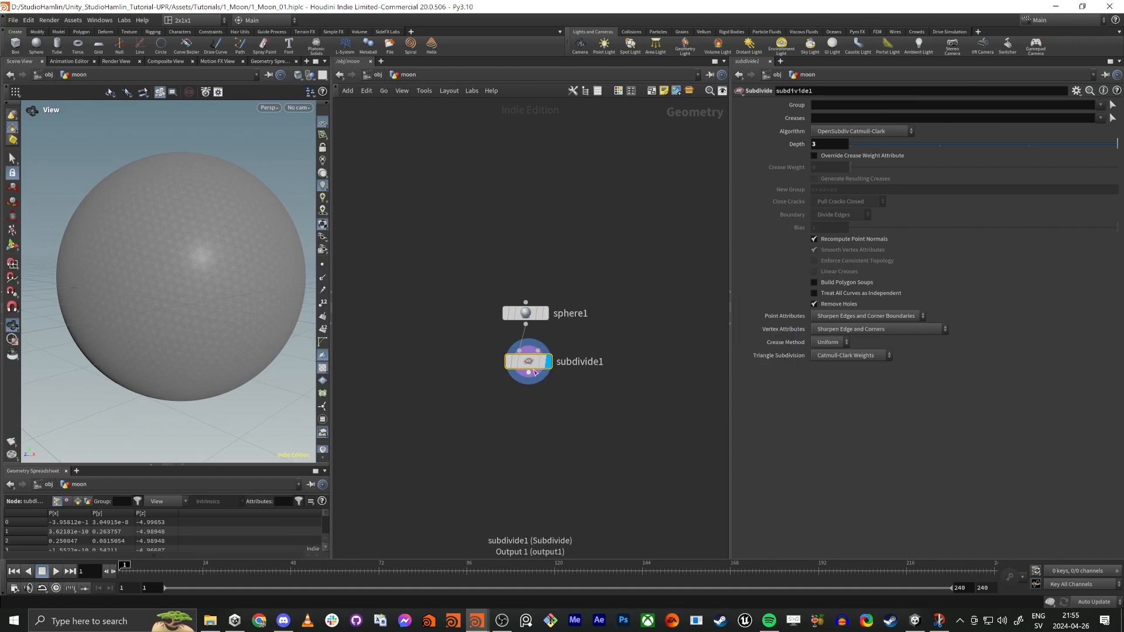
drag(530, 368, 532, 382)
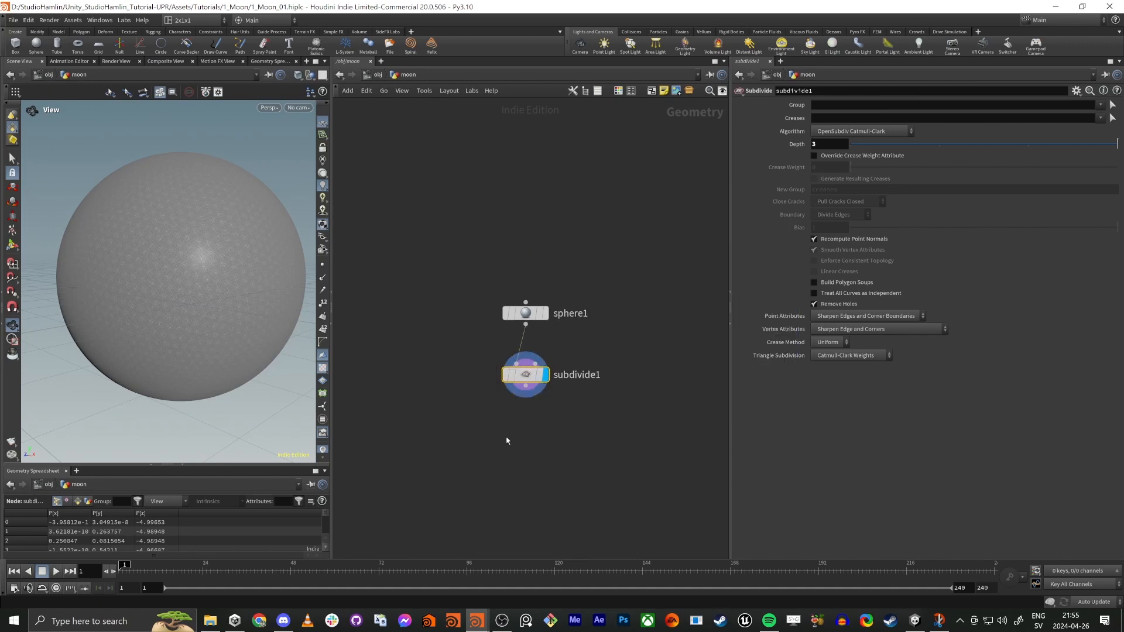
Add a Transform node well below the Subdivide node, wired to its output, and make it the displayed node.
middle_drag(498, 465, 508, 440)
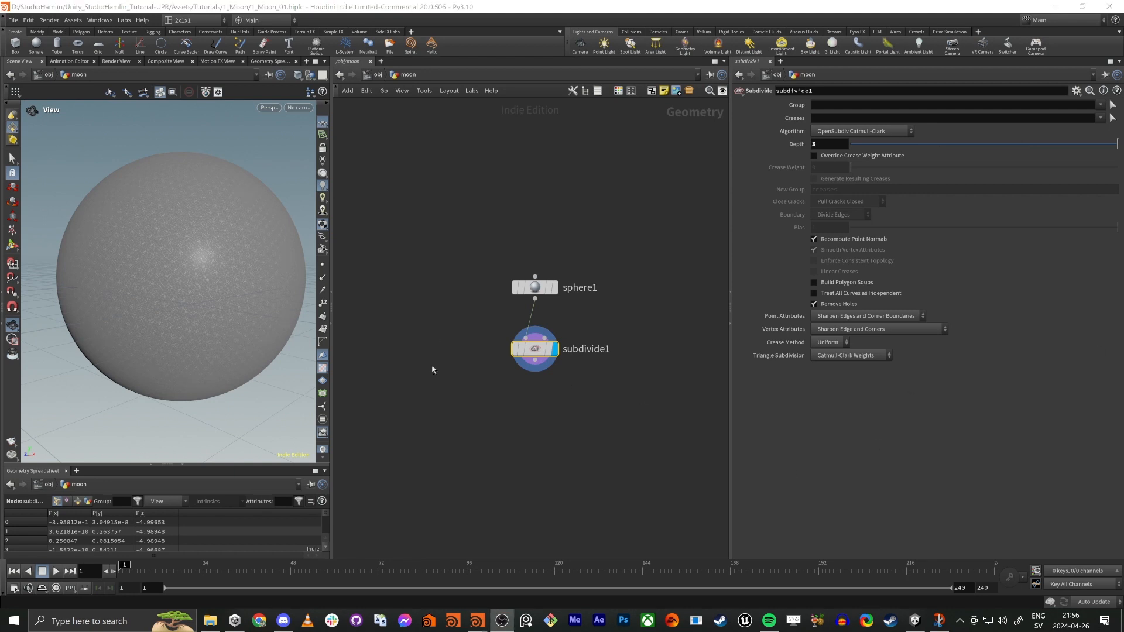
scroll(484, 402, down, 5)
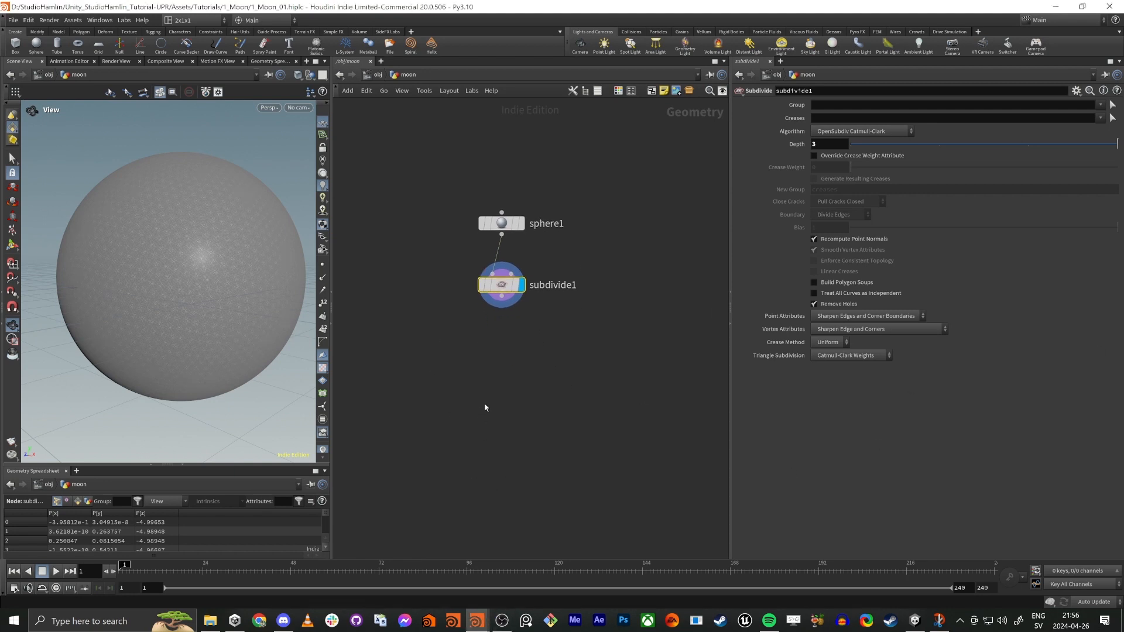
click(510, 266)
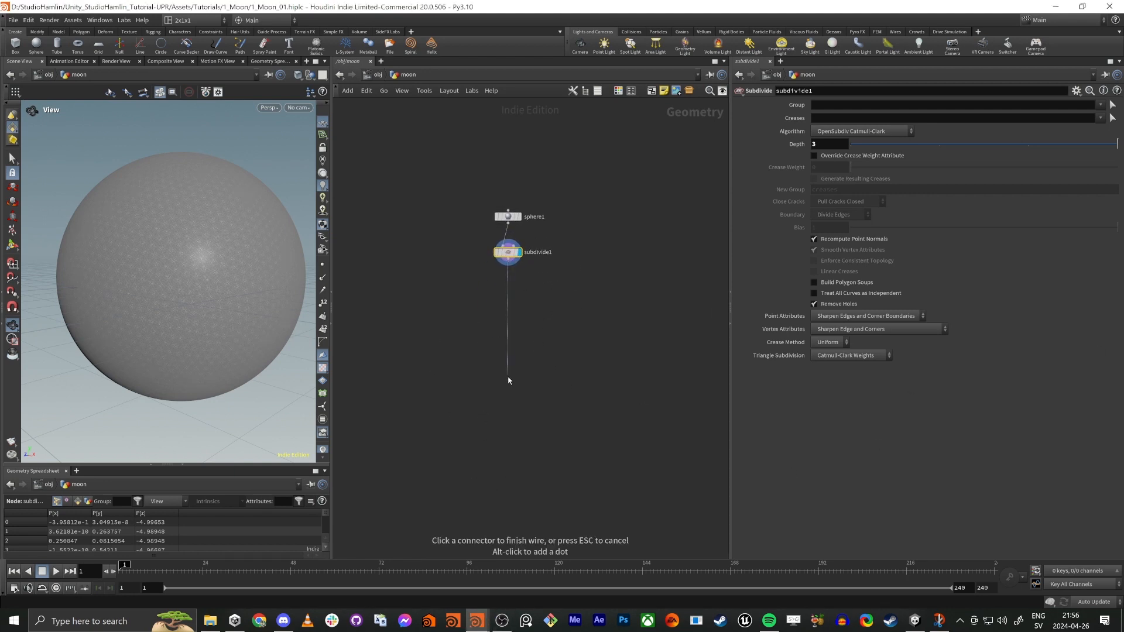
click(508, 379)
text(trans)
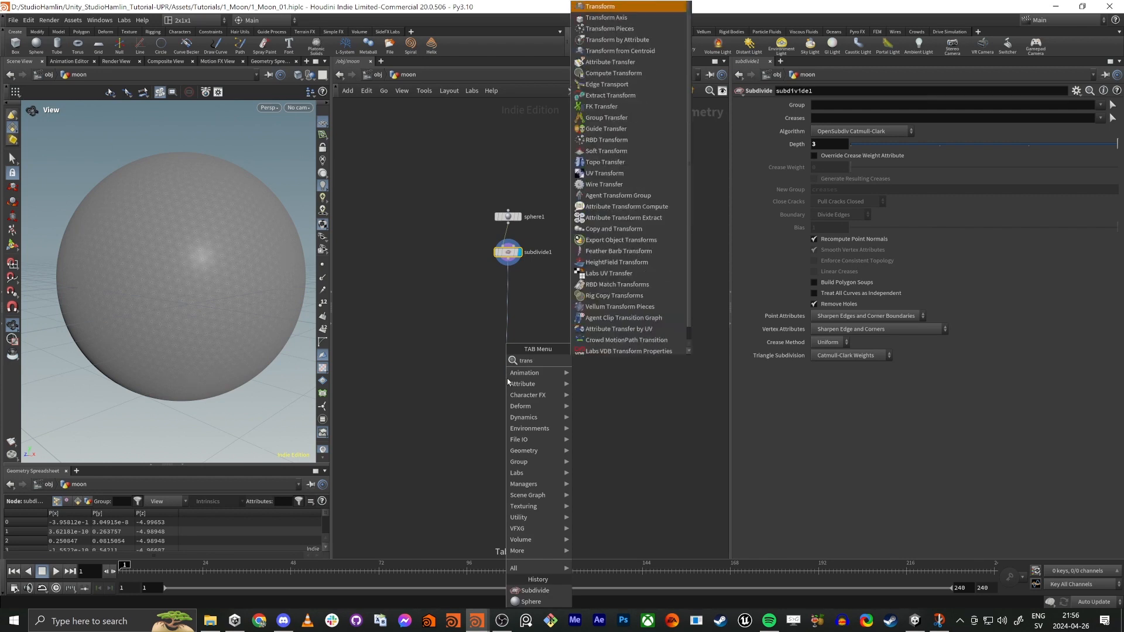
key(Return)
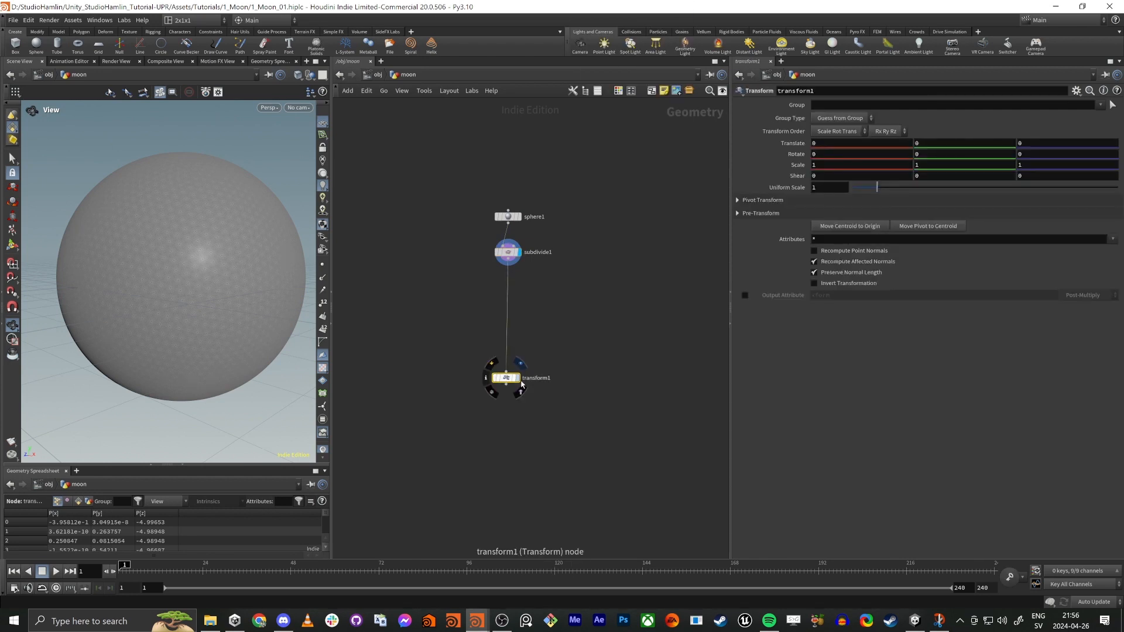
click(518, 378)
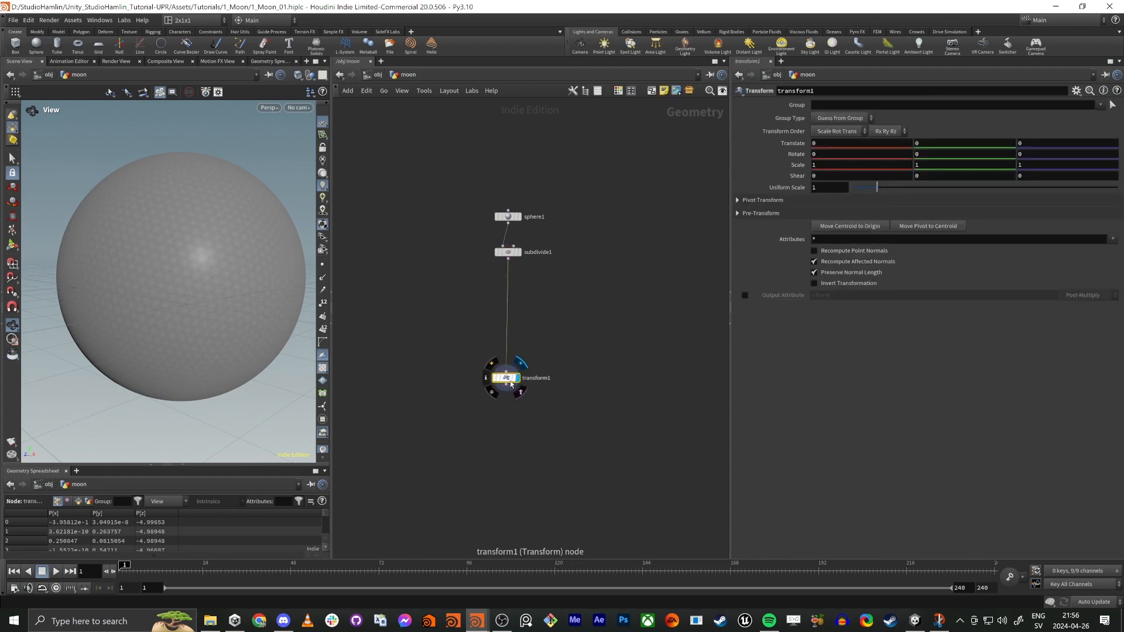
Set the Transform's uniform scale to 100, frame the enlarged moon, and move the Transform node farther down the network.
click(834, 187)
text(00)
key(Return)
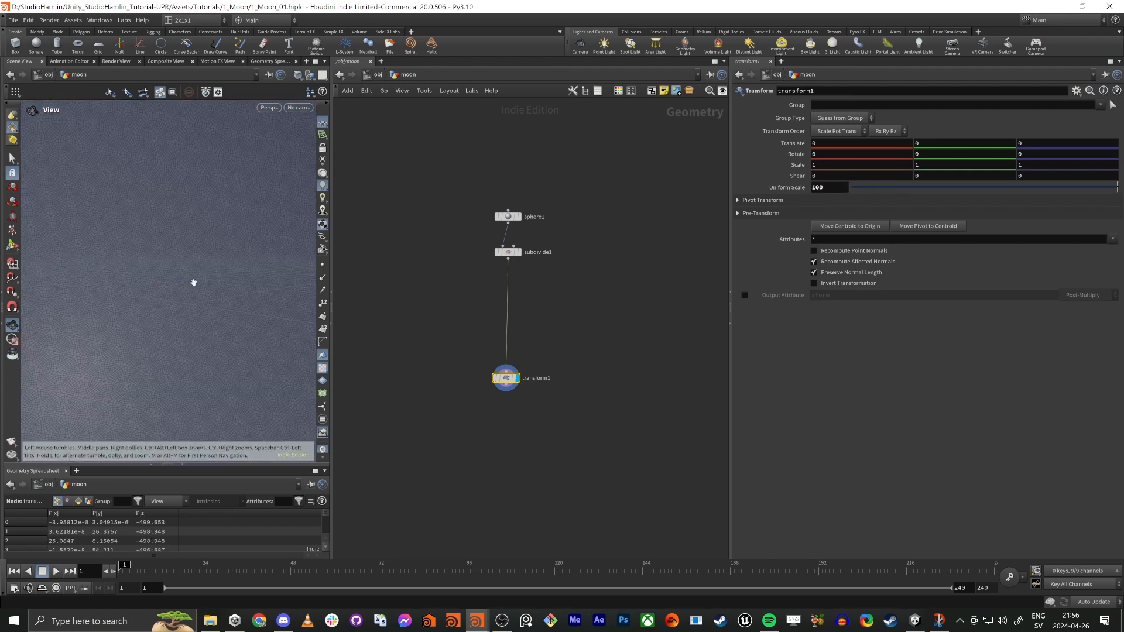
key(f)
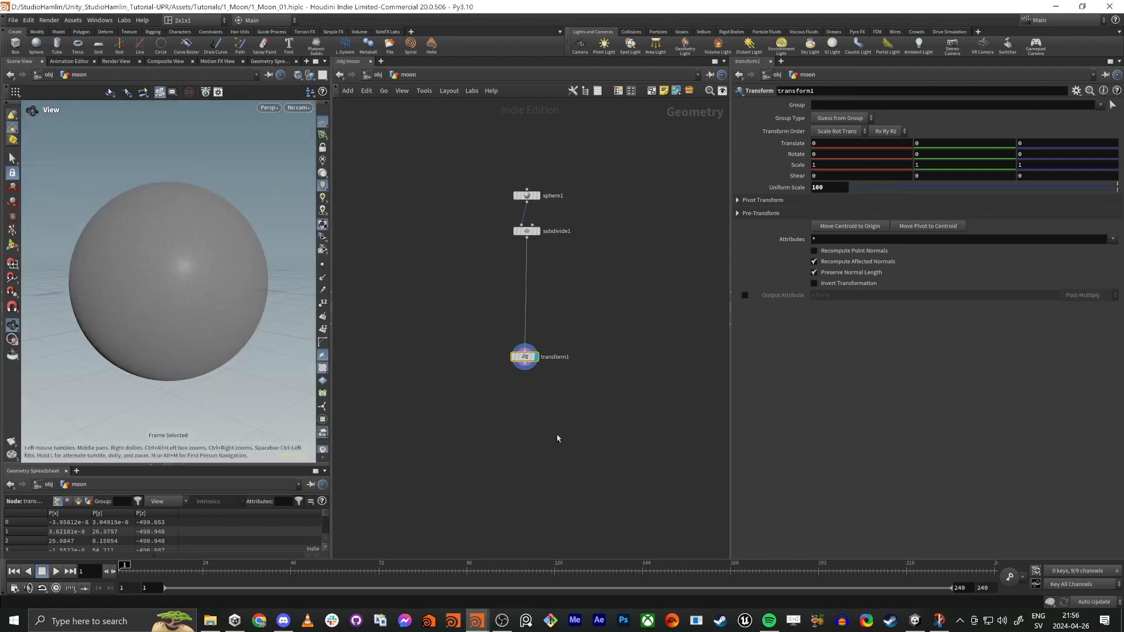
drag(525, 356, 527, 421)
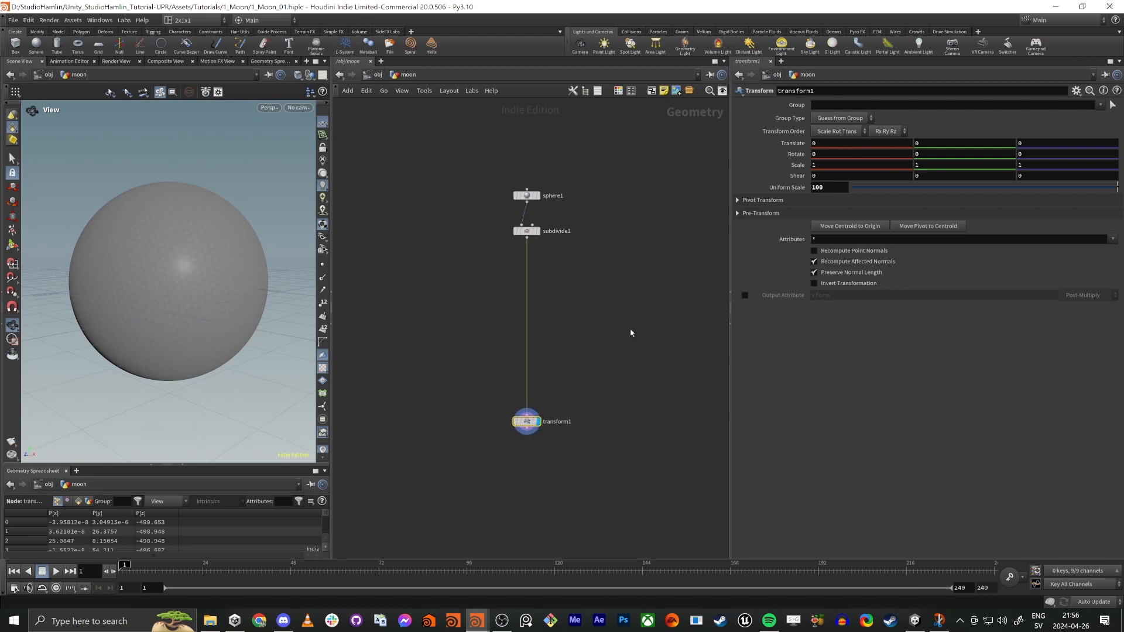
double_click(818, 188)
Add a ROP FBX Output node below the Transform node, wired to its output.
middle_drag(528, 360, 541, 298)
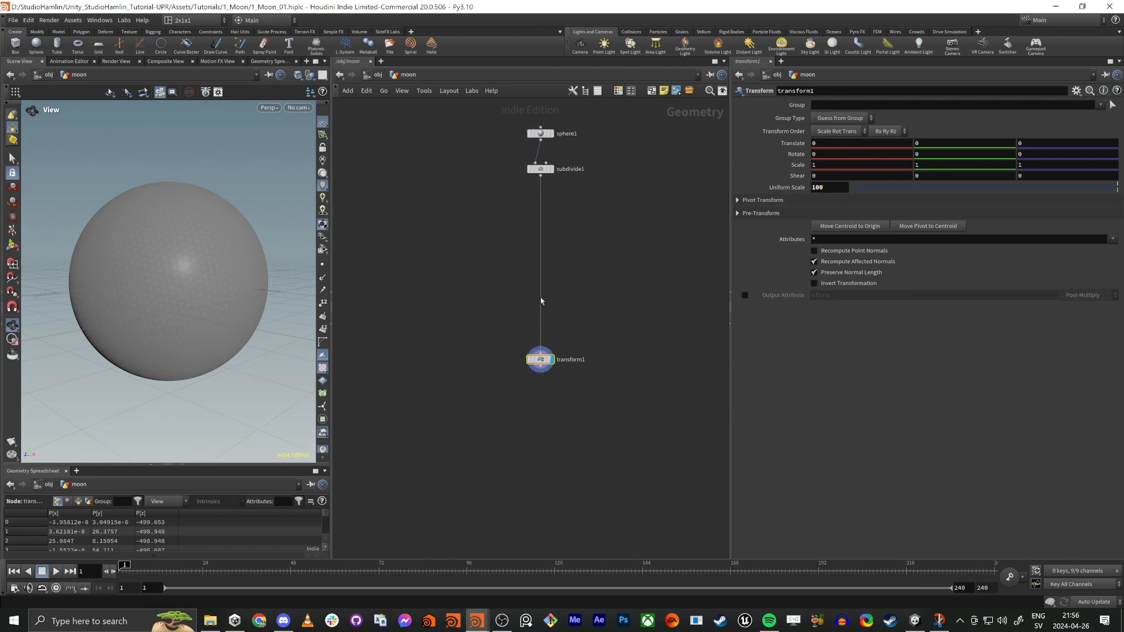
scroll(539, 359, up, 4)
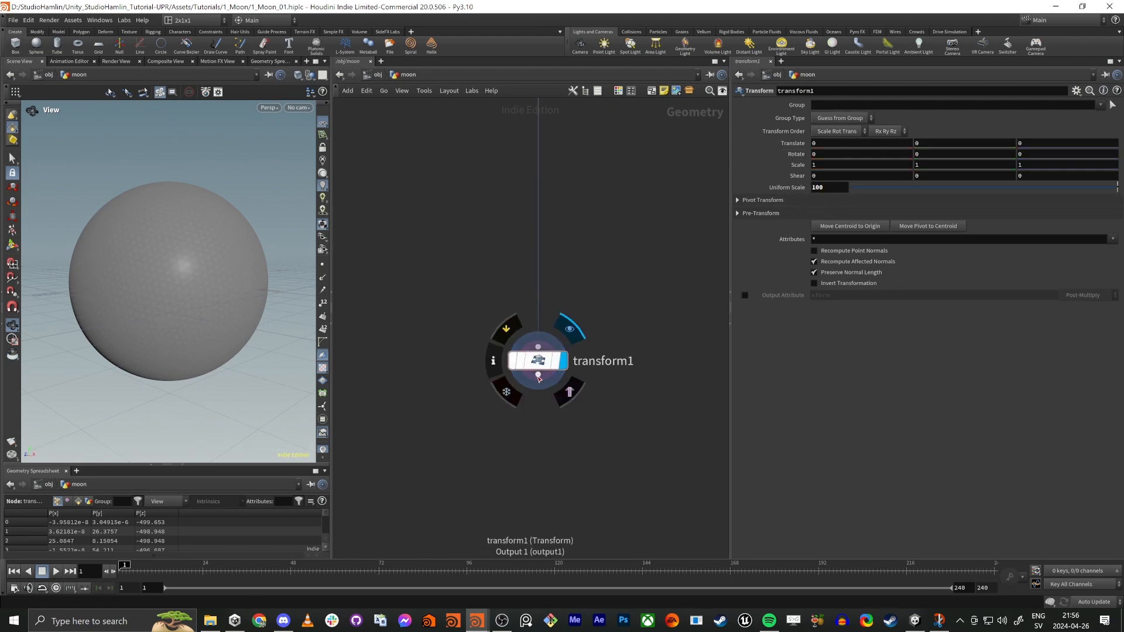
key(Tab)
text(rop fb)
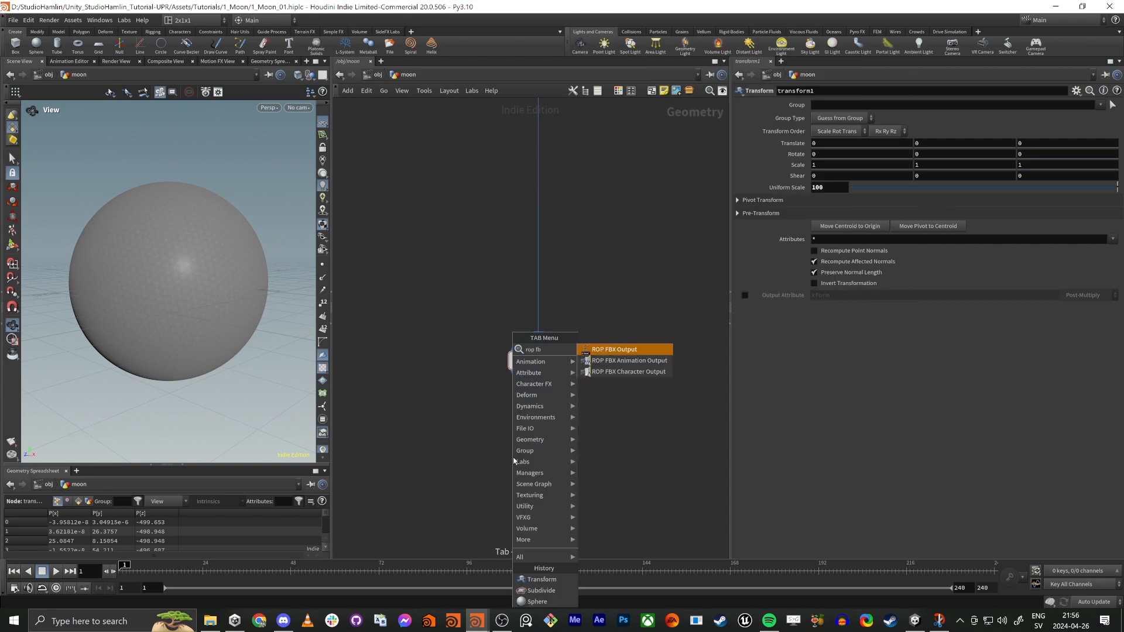
text(x)
key(Return)
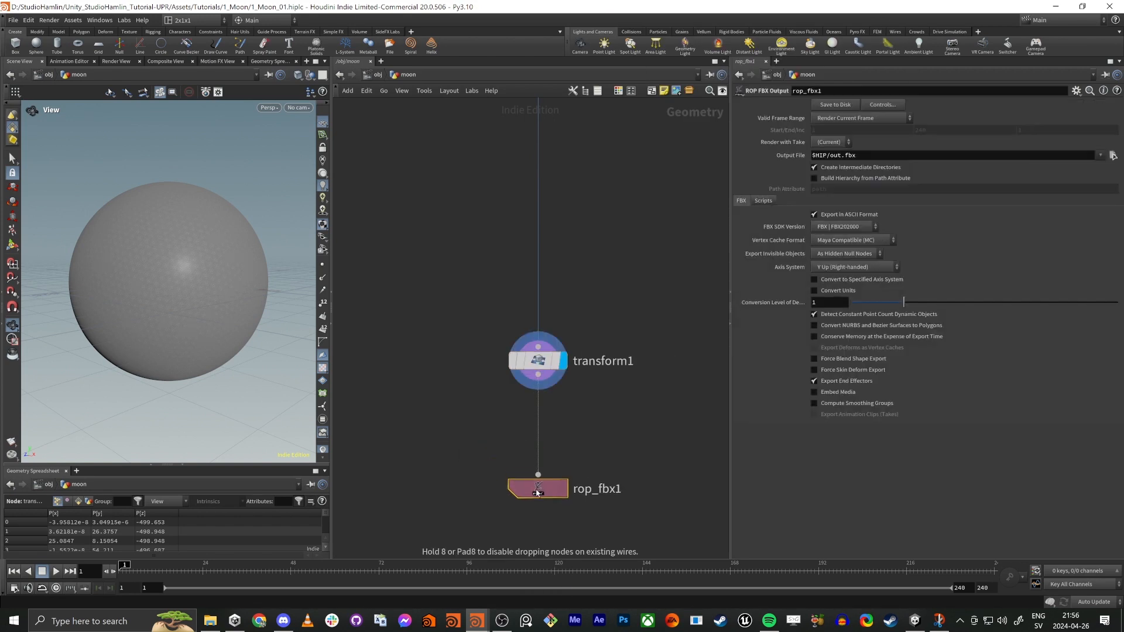
click(538, 488)
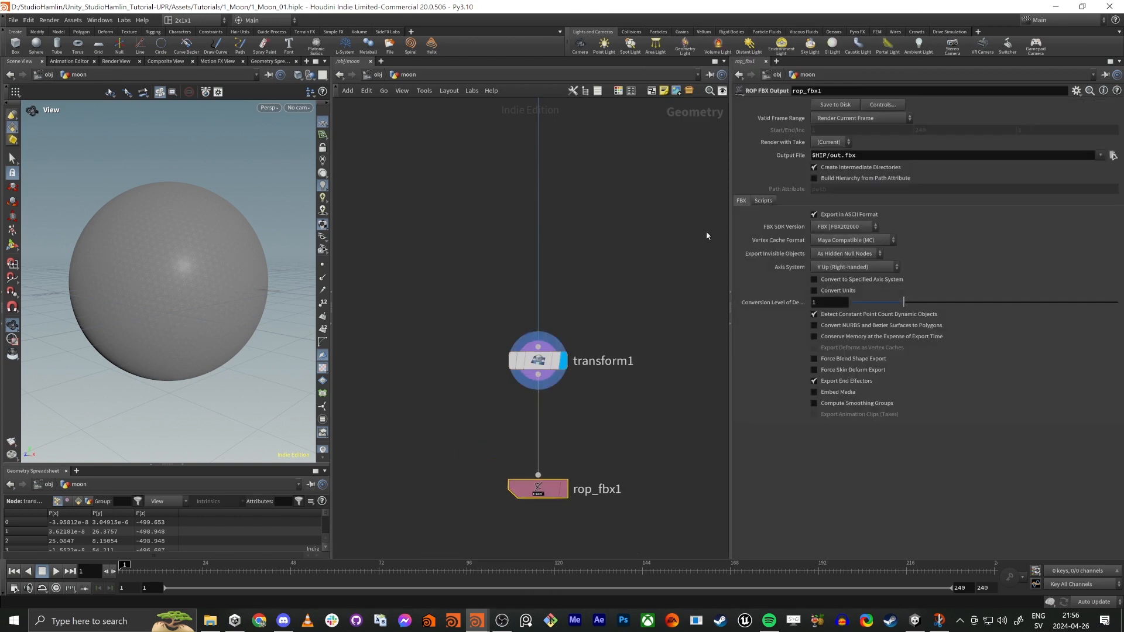
Set the FBX output file to $HIP/Moon.fbx and save the model to disk.
double_click(830, 155)
text(Moon)
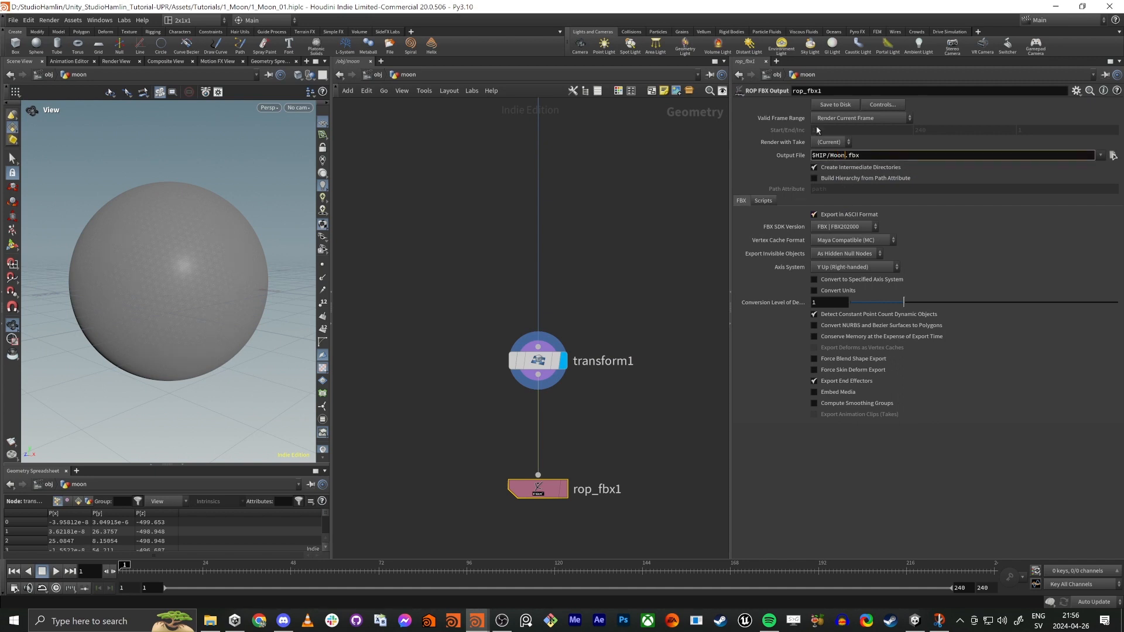
click(831, 107)
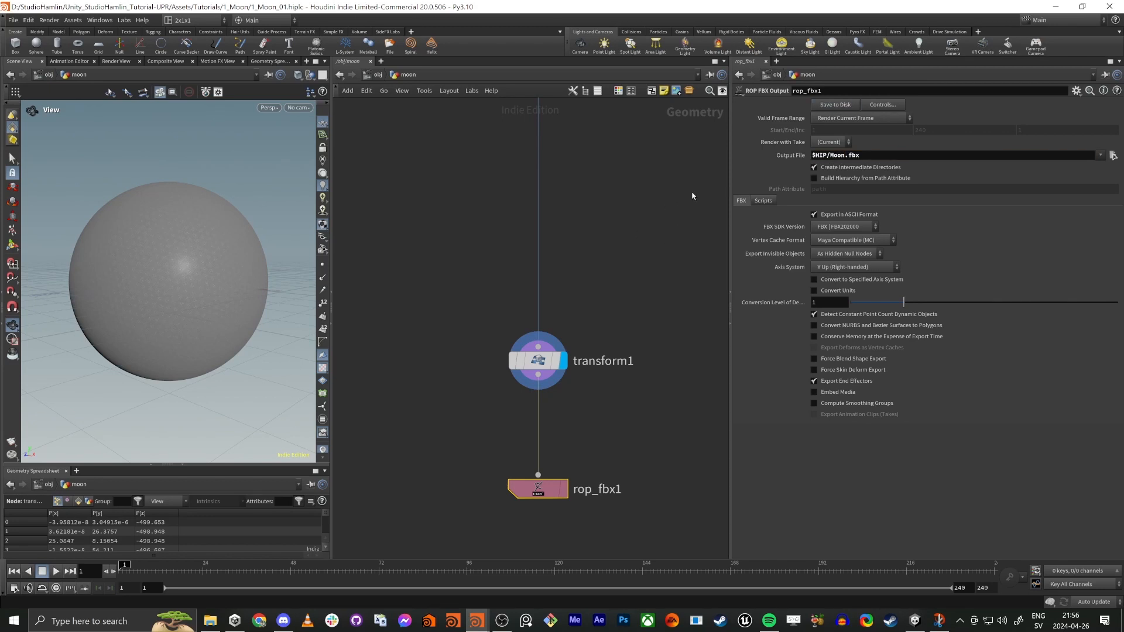
Switch to Unity, add the imported Moon model to the 1_Moon scene, and activate the Move tool.
key(alt+Tab)
click(850, 273)
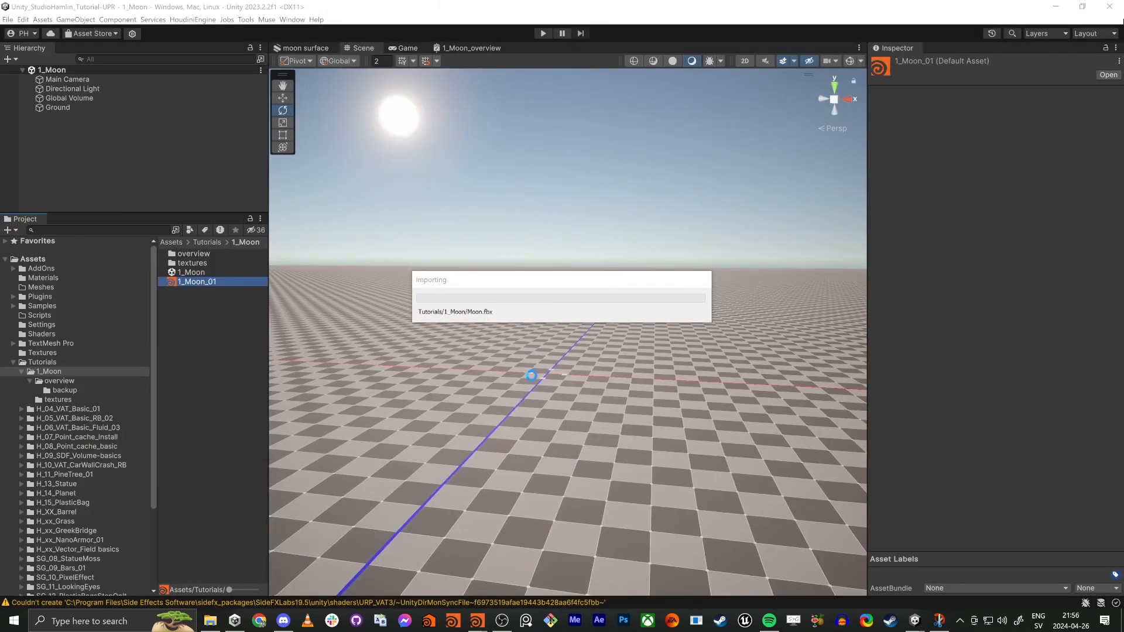
drag(179, 291, 174, 197)
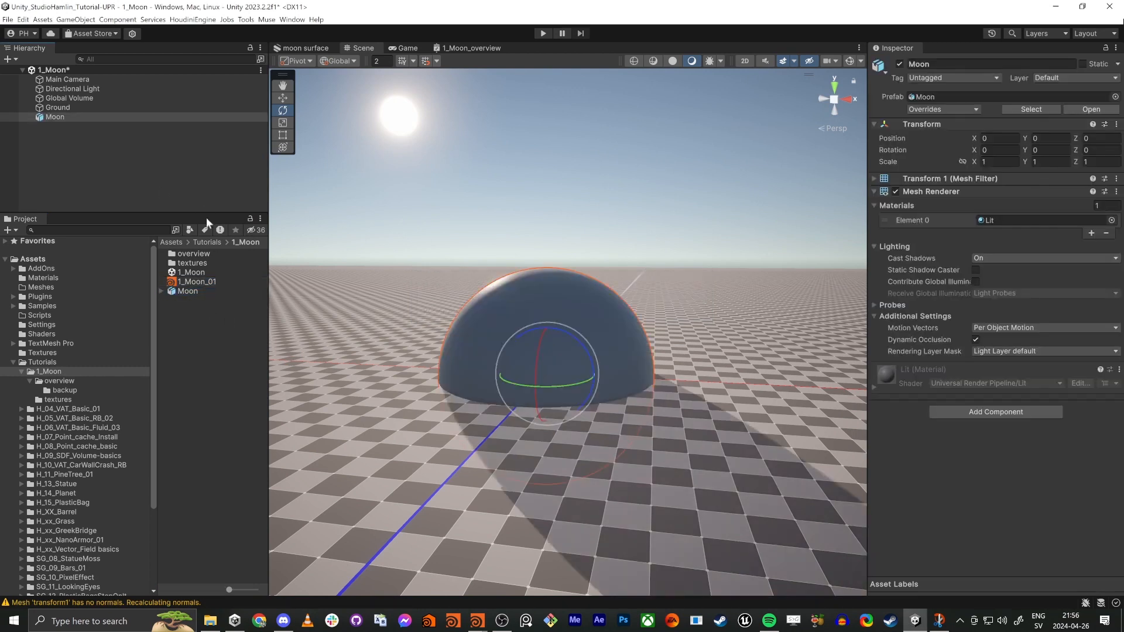
key(w)
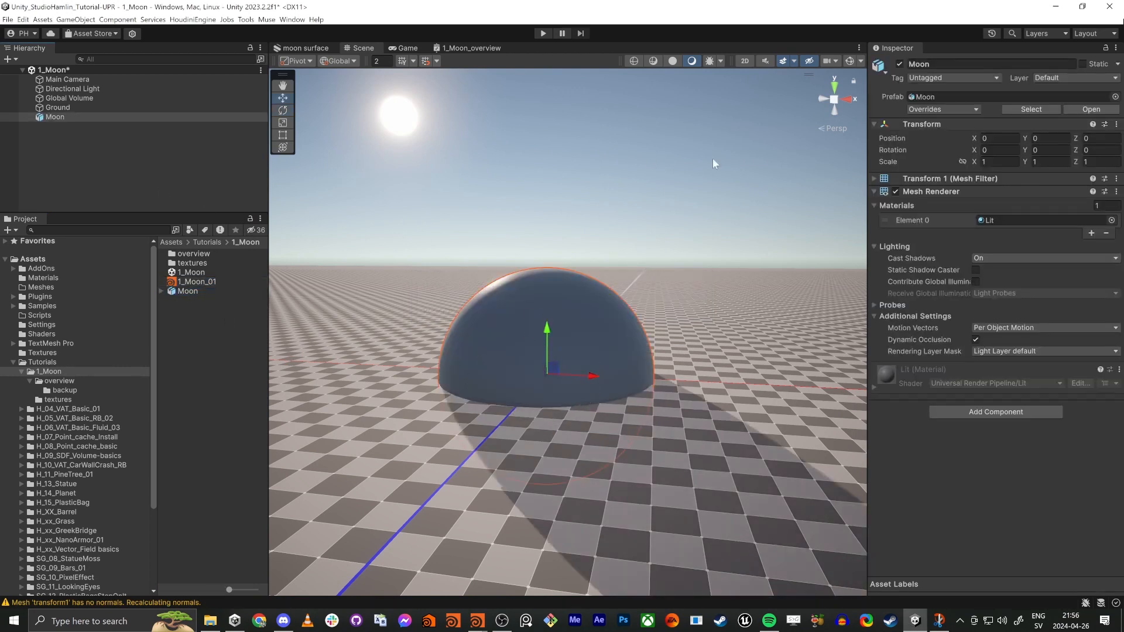
key(f)
Deactivate the Ground object and set the Directional Light's X rotation to about 303.5.
click(385, 279)
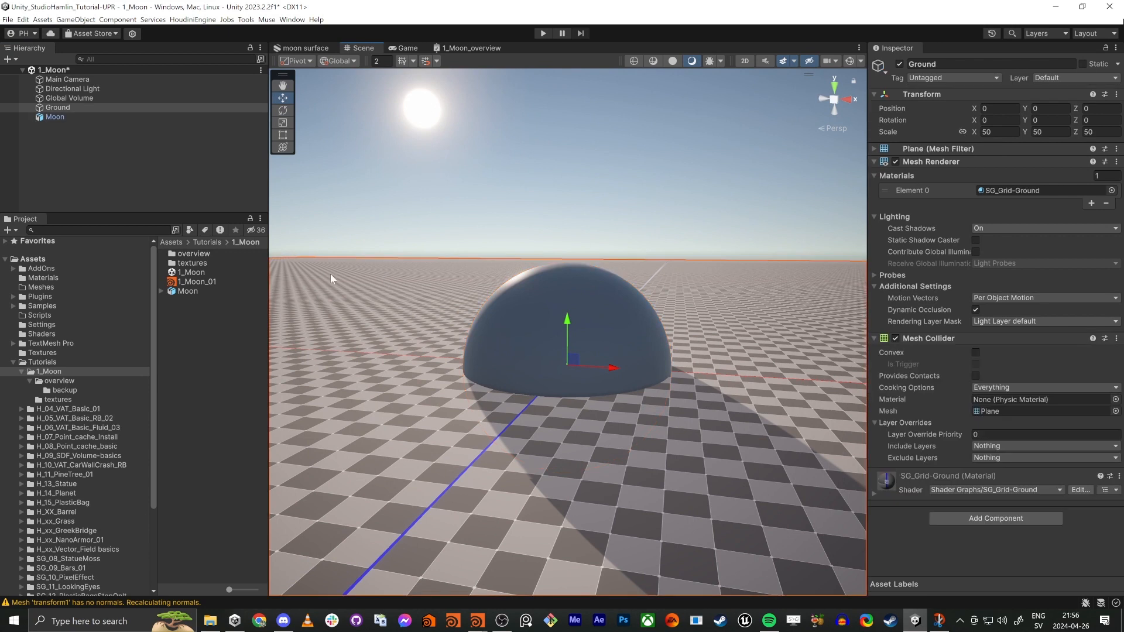
click(900, 64)
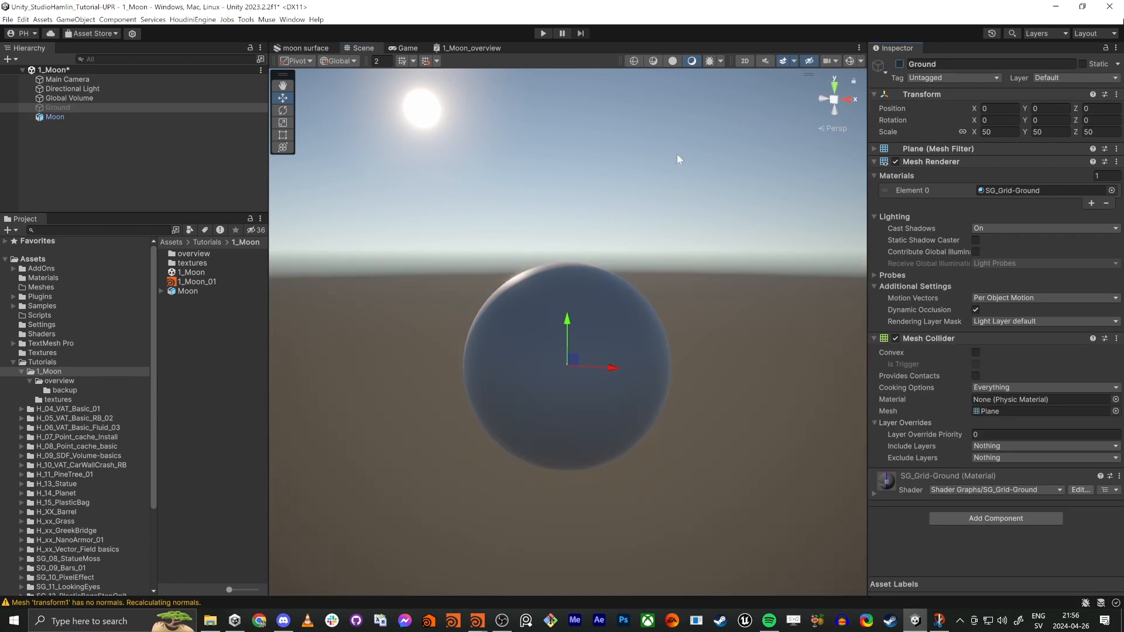
click(70, 80)
click(73, 89)
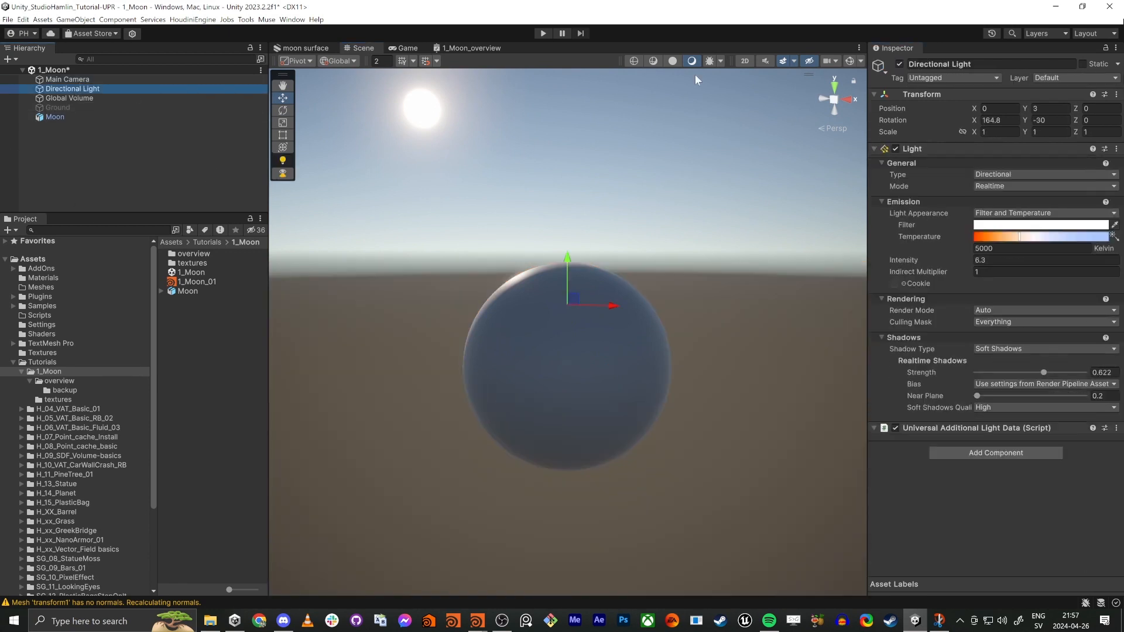
drag(975, 120, 877, 235)
drag(853, 205, 326, 365)
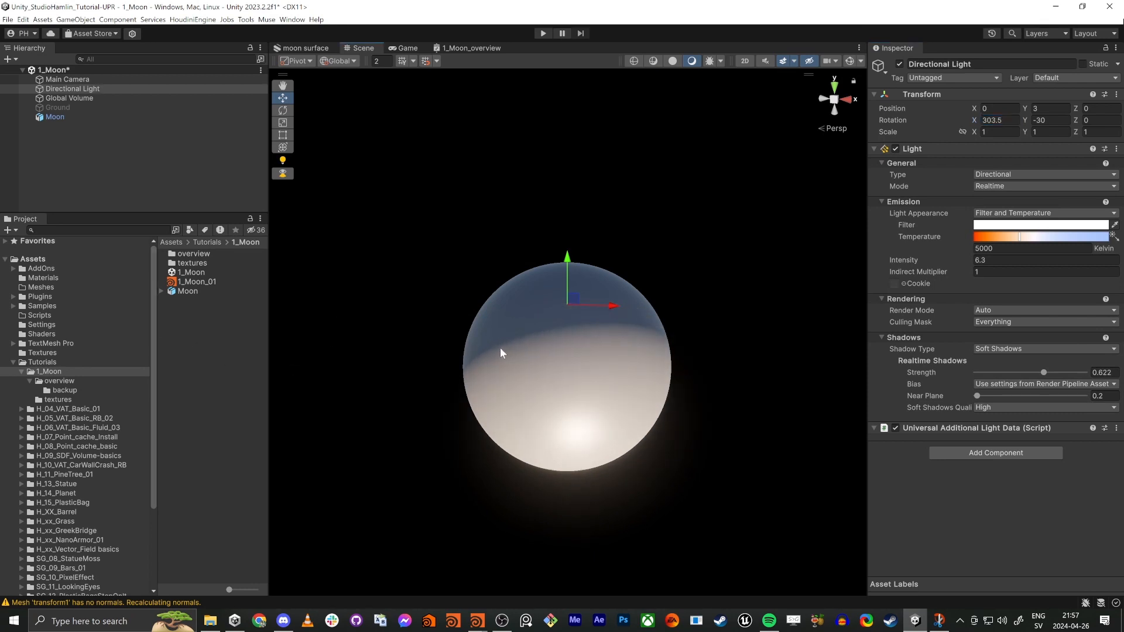
Examine the lit moon from different angles in an enlarged Scene view, then restore the editor layout.
alt+drag(502, 351, 507, 319)
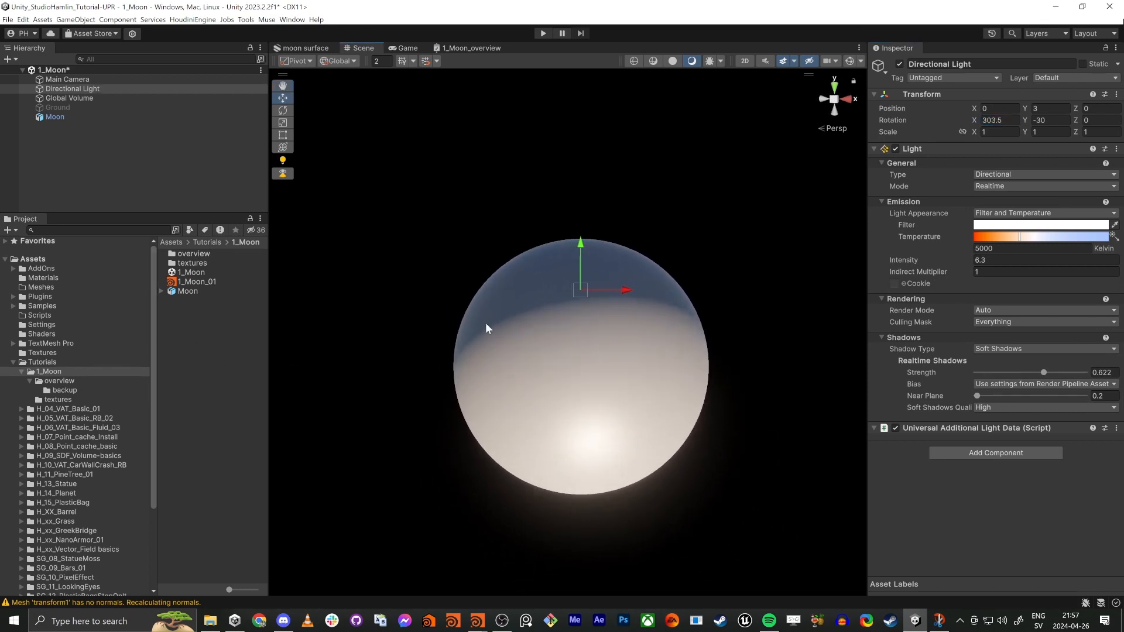
key(shift+space)
click(349, 317)
alt+drag(349, 318, 421, 306)
key(shift+space)
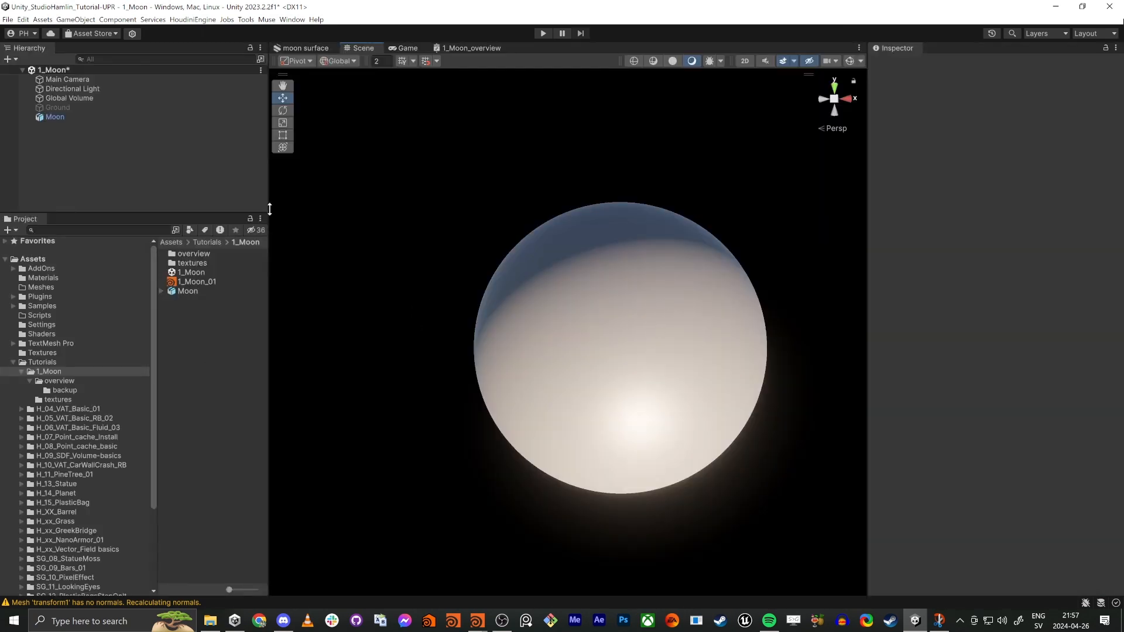
Switch back to Houdini and bring the sphere and Subdivide nodes into view in the moon network.
key(alt+Tab)
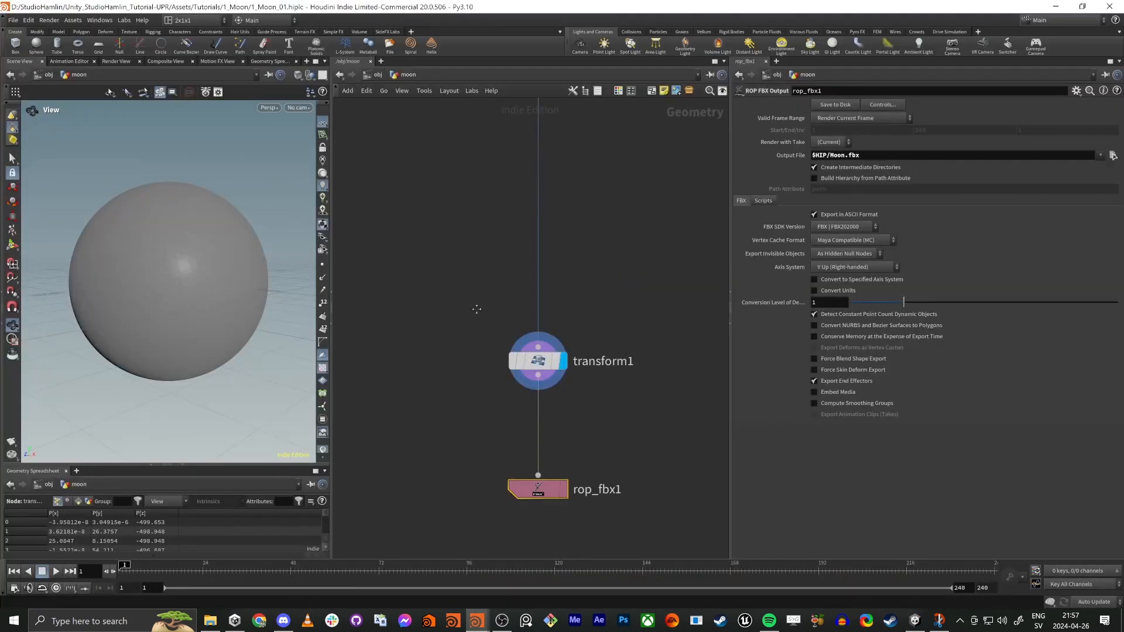
scroll(505, 284, down, 3)
middle_drag(469, 211, 489, 294)
scroll(489, 294, up, 6)
scroll(508, 331, down, 3)
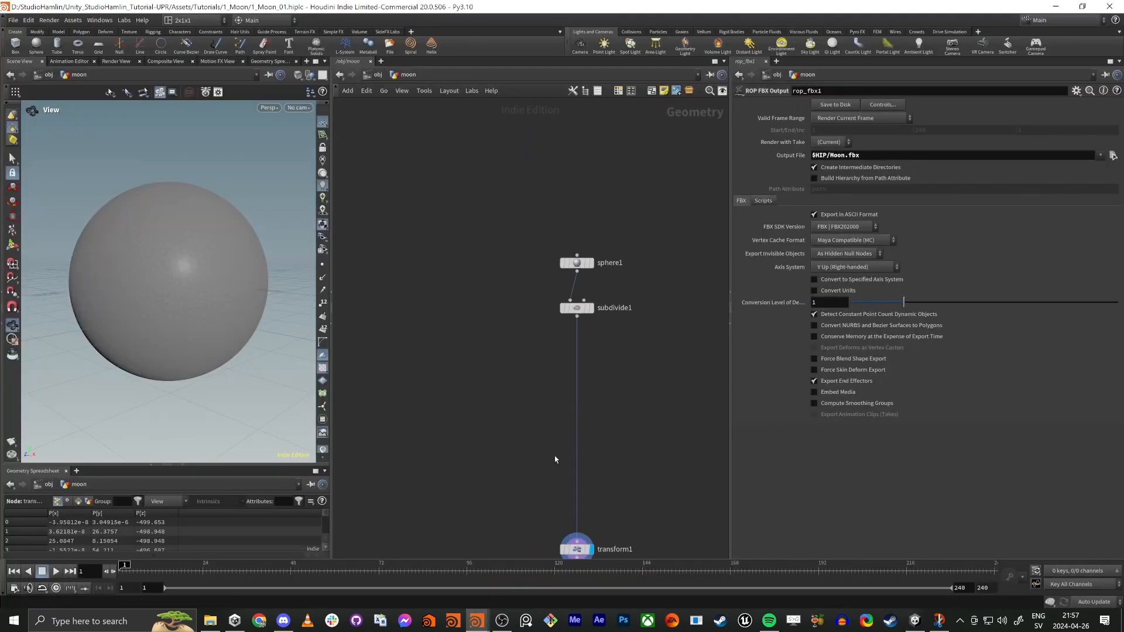
mouse_move(528, 523)
middle_down()
mouse_move(476, 267)
mouse_move(466, 431)
middle_up()
middle_drag(454, 282, 451, 352)
scroll(452, 341, up, 3)
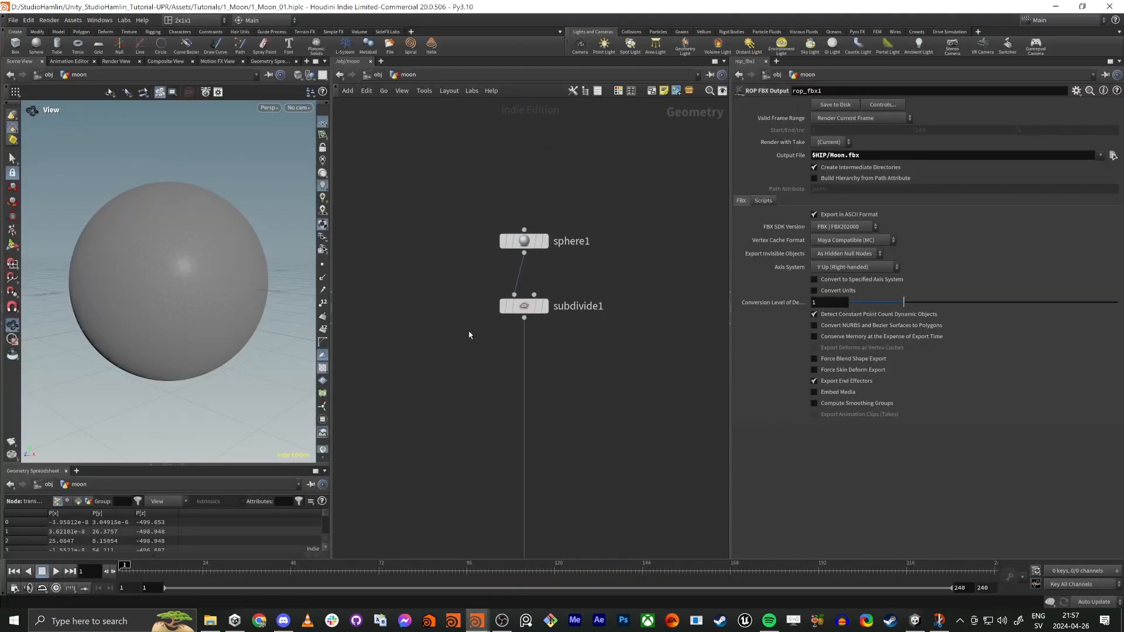
Branch a UV Project node off the output of subdivide1 and make it the displayed node.
click(525, 318)
key(Tab)
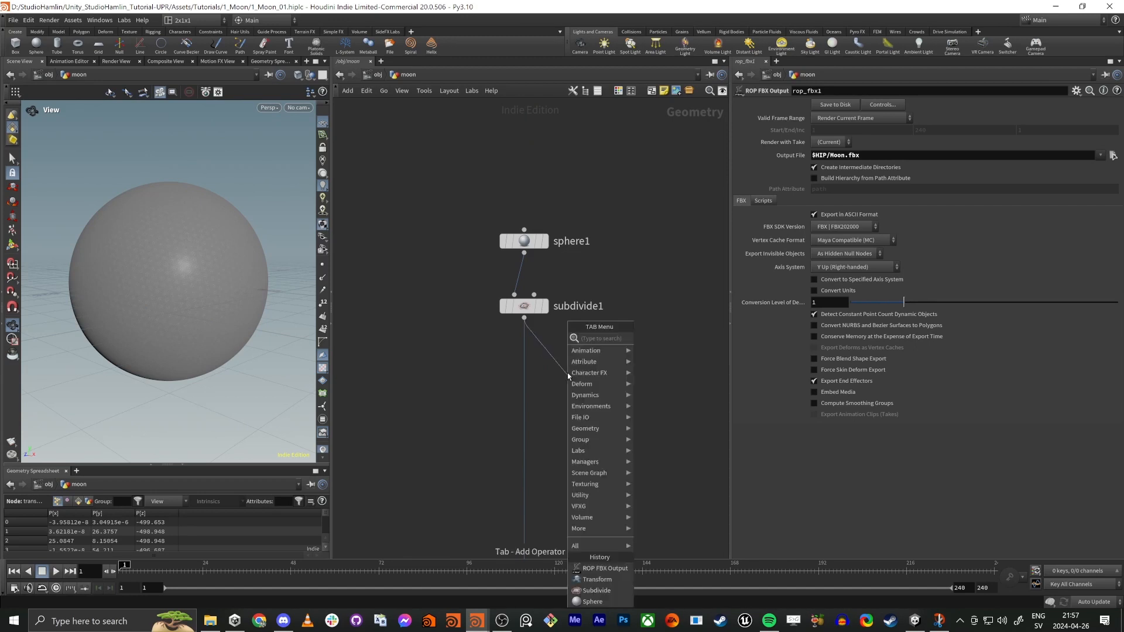
text(ub)
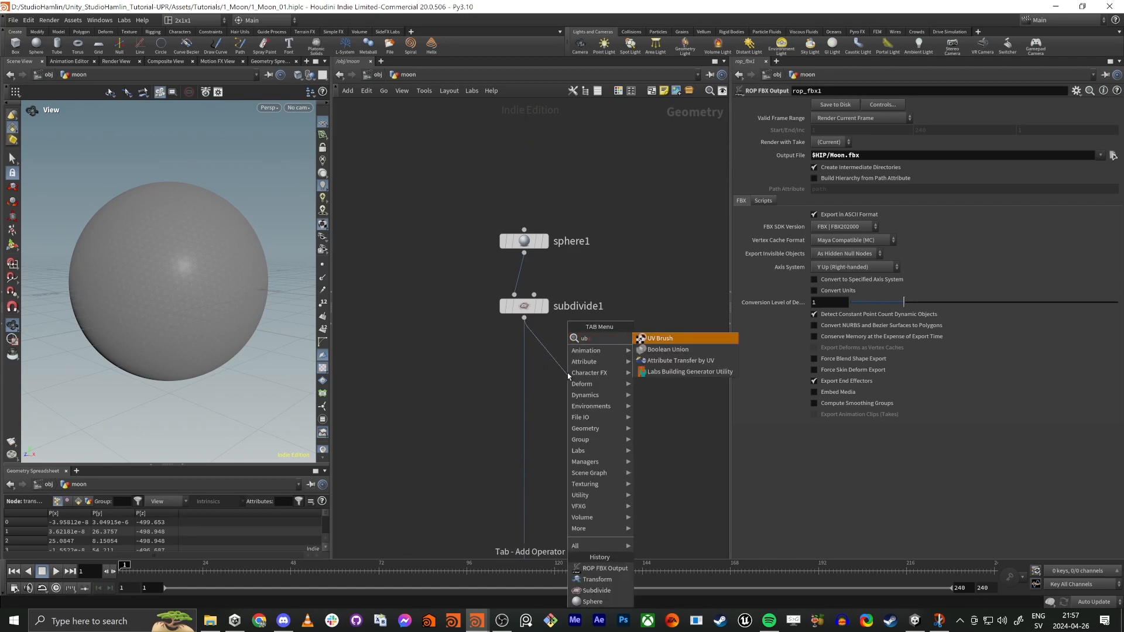
key(BackSpace)
text(vpro)
key(Return)
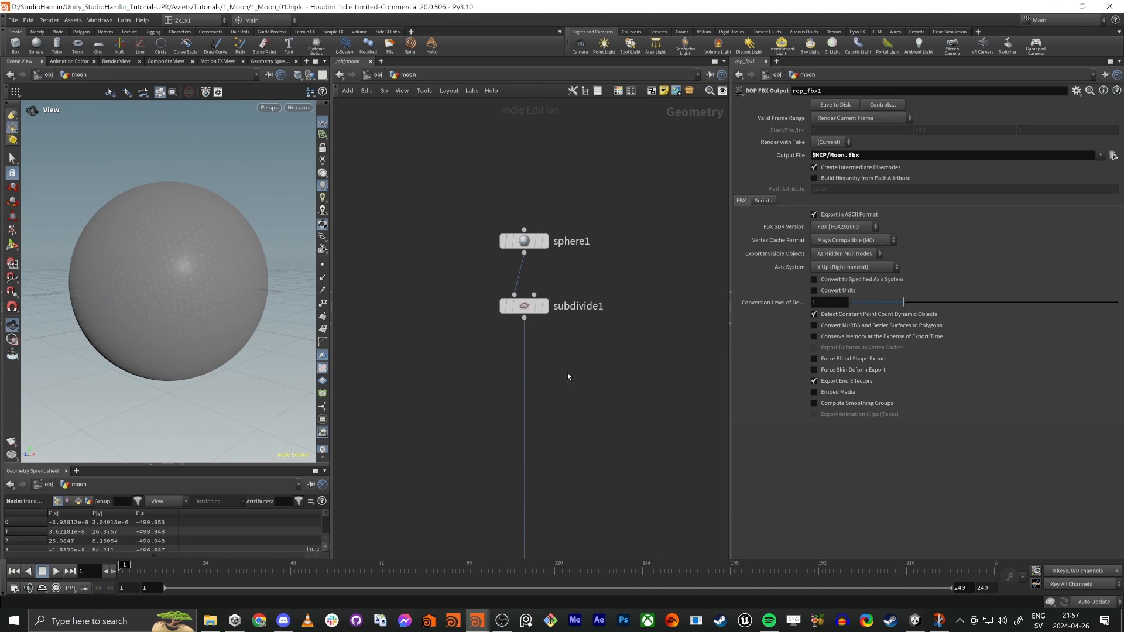
click(568, 377)
scroll(617, 382, up, 1)
click(583, 375)
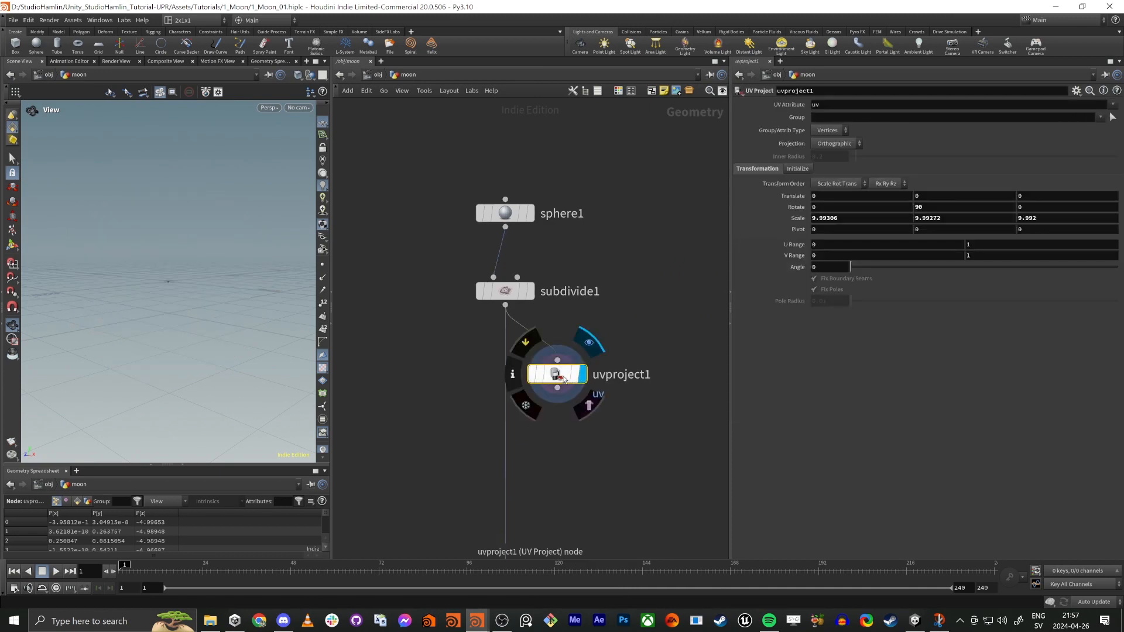
Set the UV Project node's projection to Polar and check the mapping in the UV and perspective views.
click(829, 144)
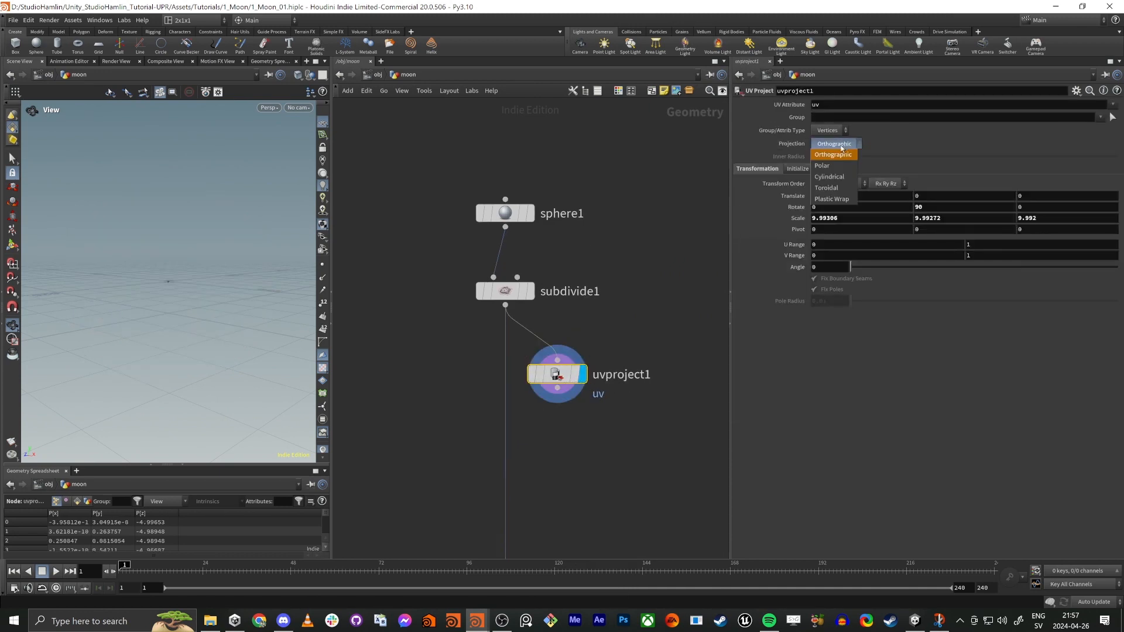
click(834, 157)
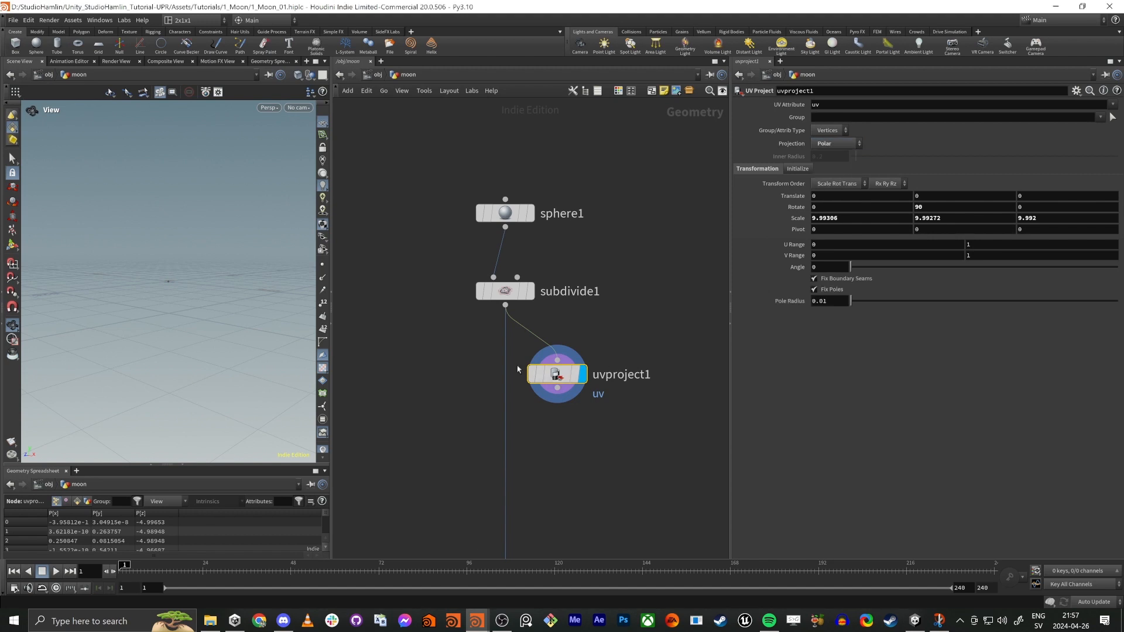
key(space+5)
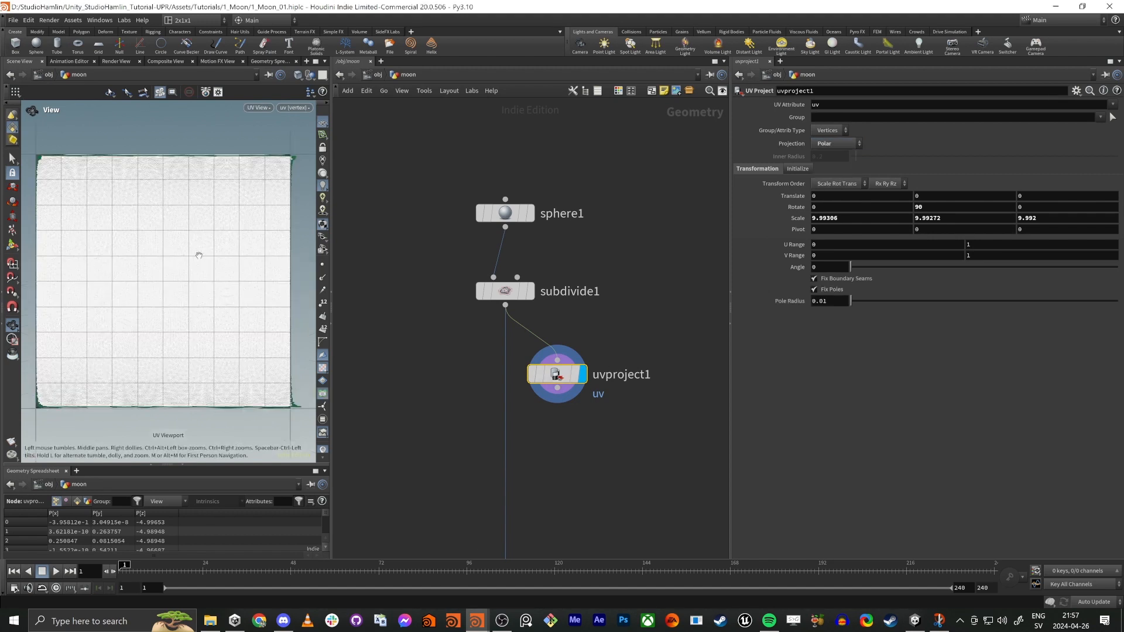
right_drag(148, 229, 177, 237)
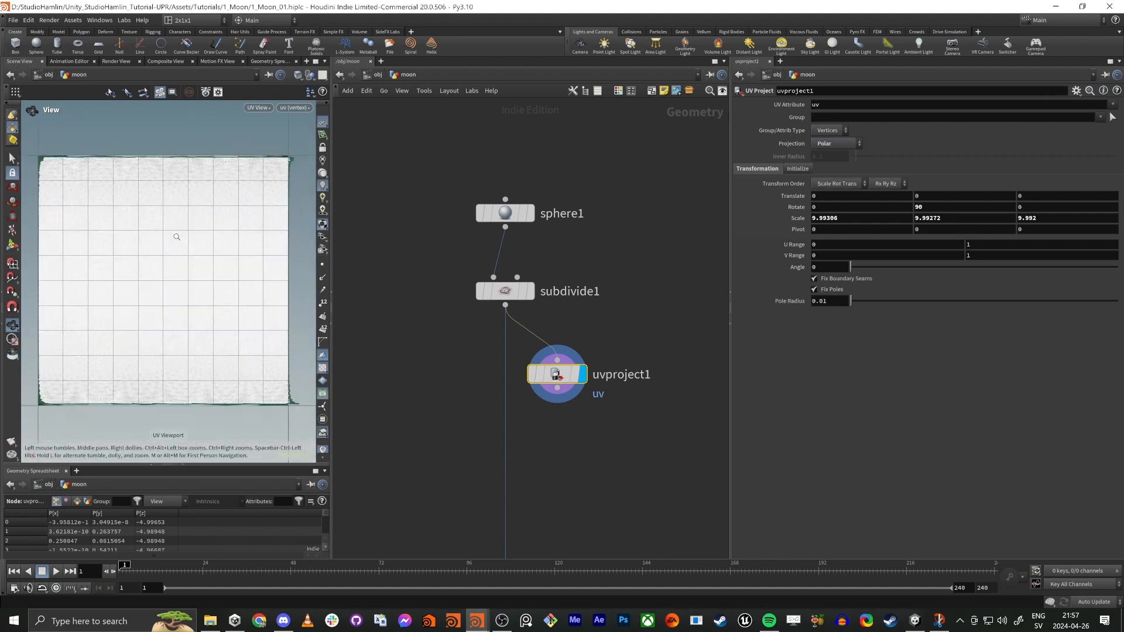
key(space+1)
key(f)
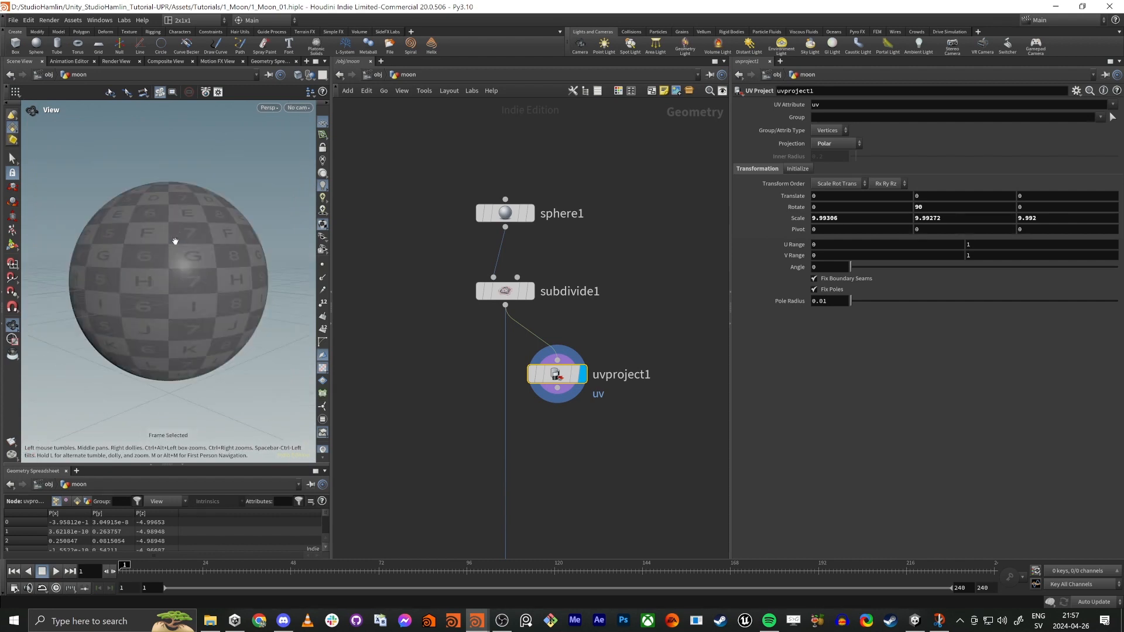
key(space+5)
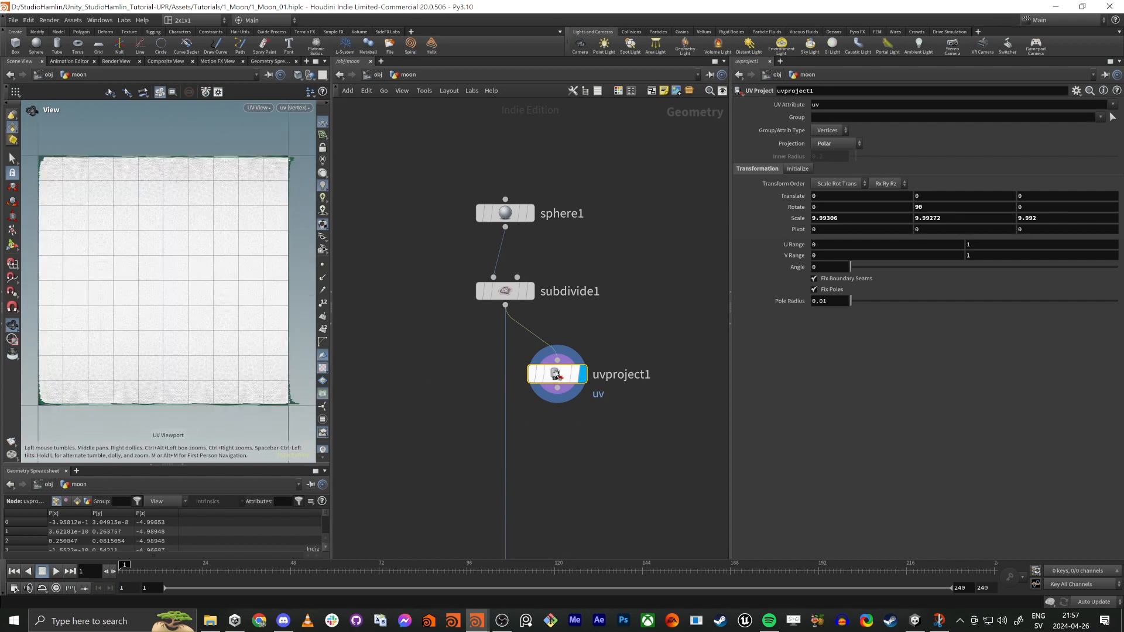
Line the UV Project node up between subdivide1 and transform1, and branch a displayed Point VOP off its output.
drag(568, 381, 515, 382)
middle_drag(549, 434, 545, 267)
click(500, 226)
key(Tab)
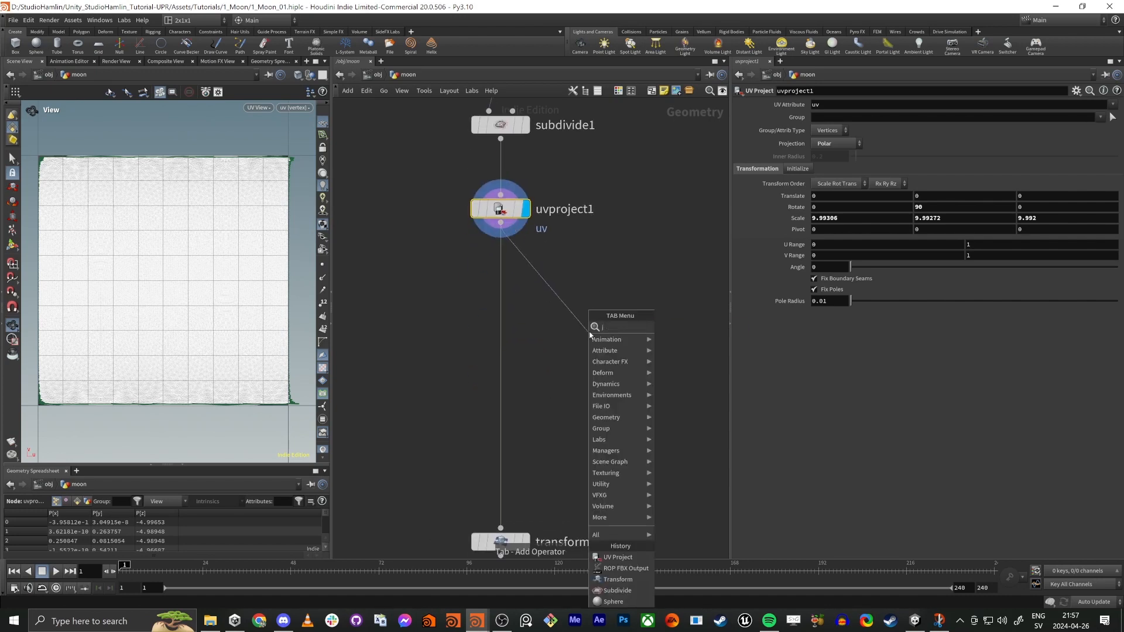
text(vop)
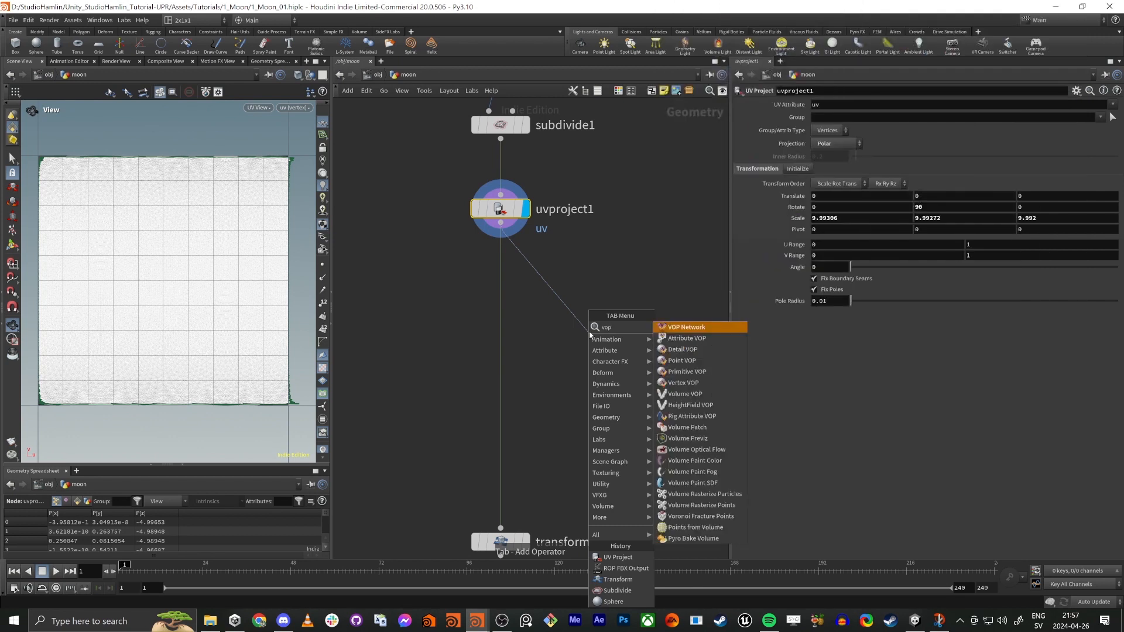
text( point)
key(Return)
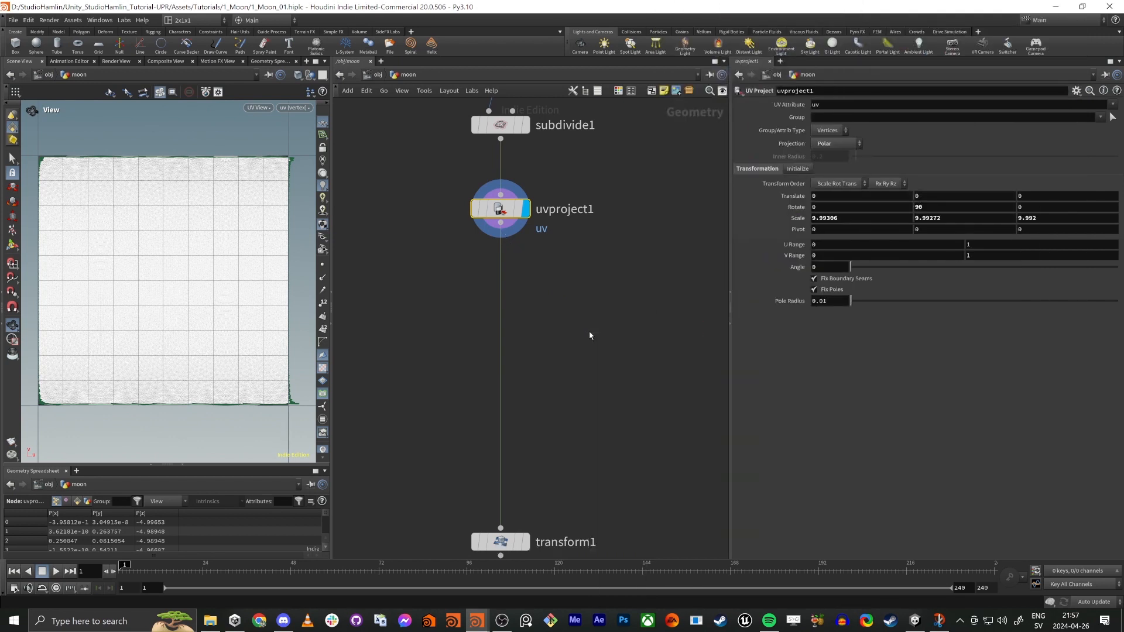
click(589, 333)
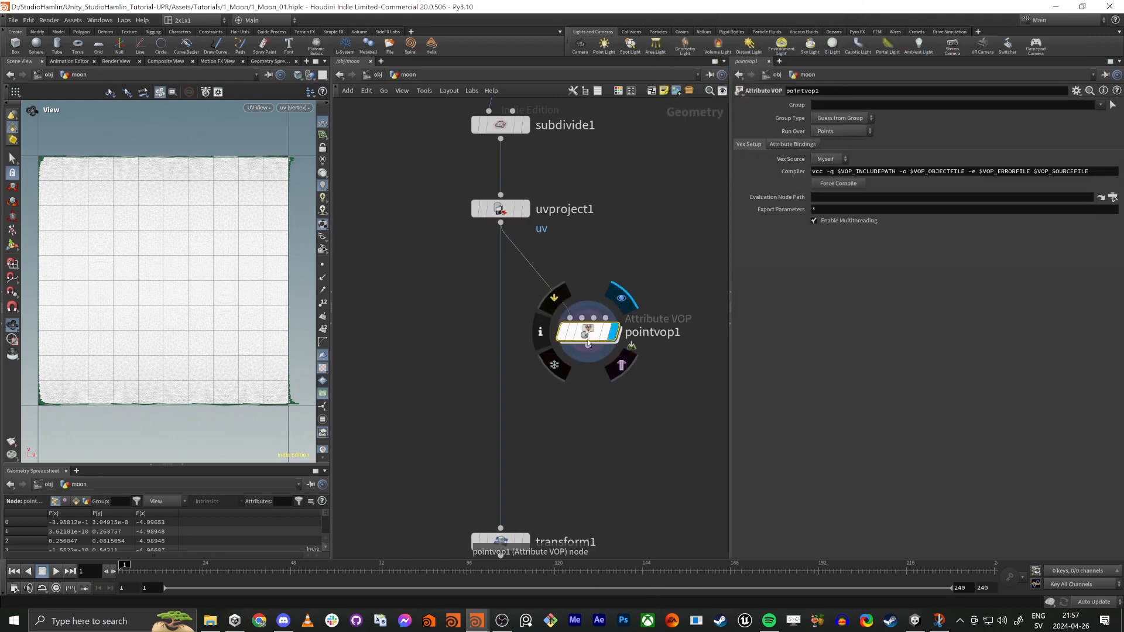
Insert the Point VOP between uvproject1 and transform1 and open its inner network in a widened network pane.
drag(606, 341, 500, 320)
double_click(501, 320)
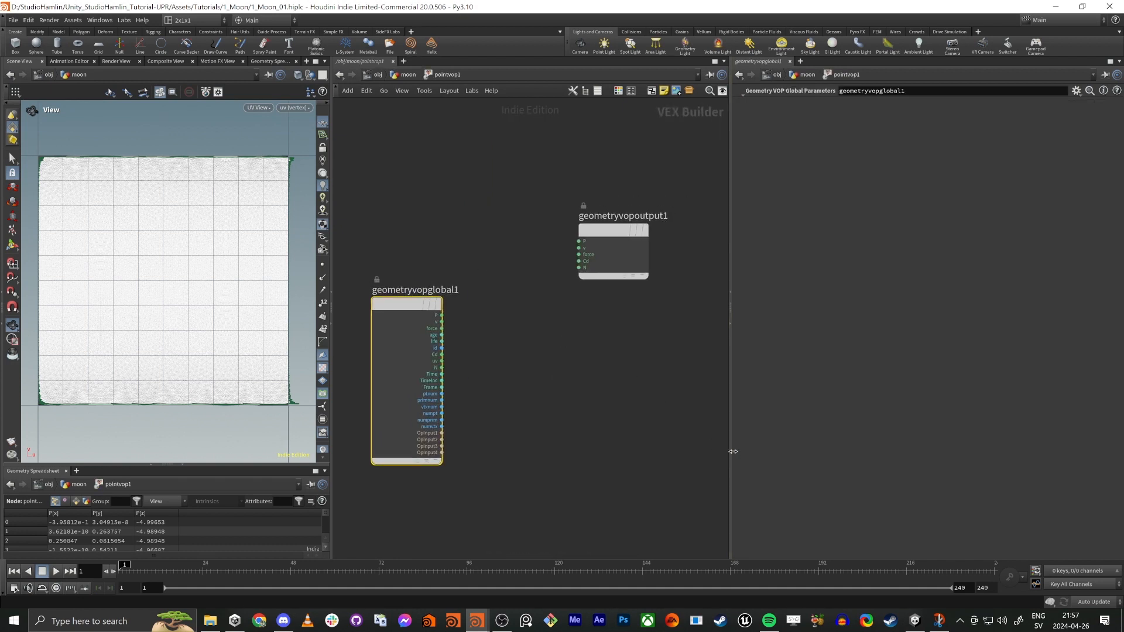
drag(729, 451, 986, 464)
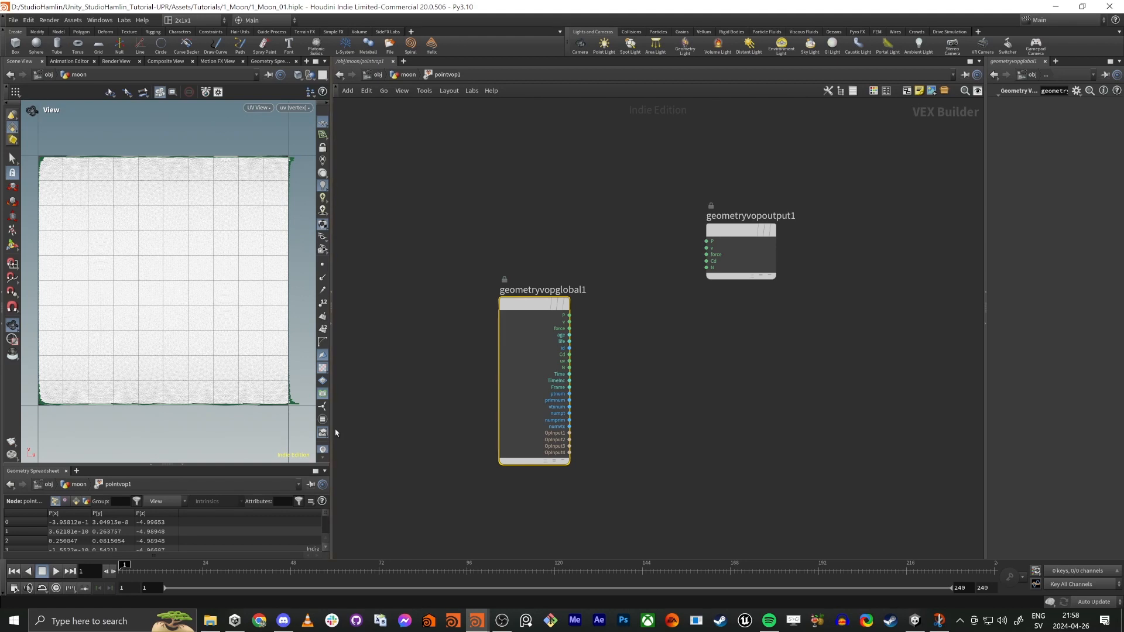
Return the viewport from the UV layout to the perspective view and frame the whole sphere.
key(space+2)
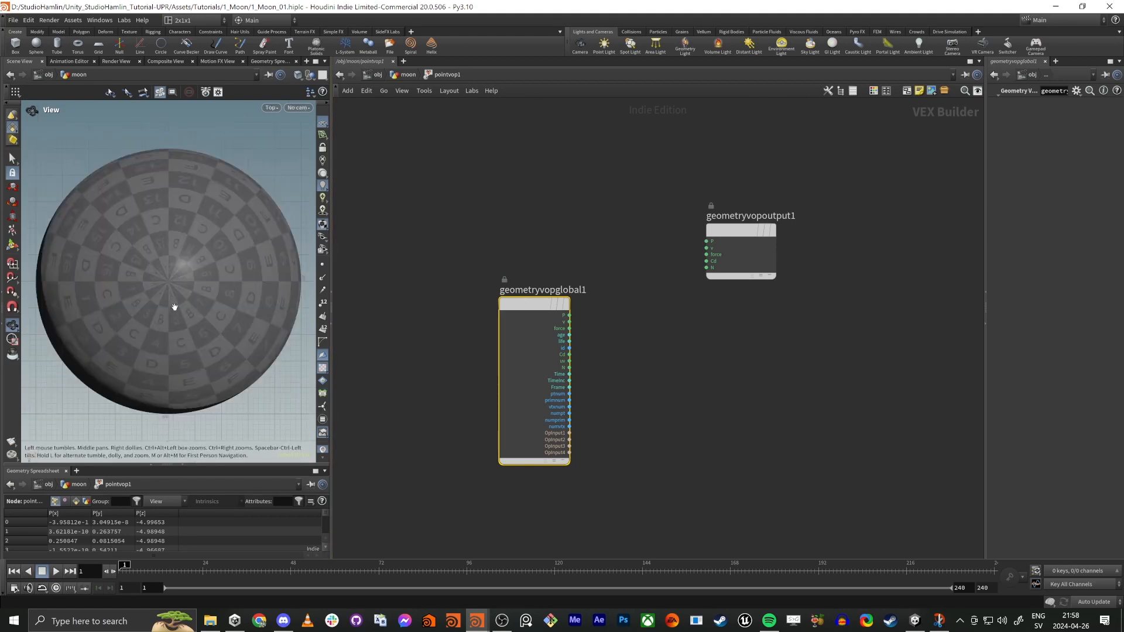
key(space+1)
middle_drag(171, 341, 166, 269)
scroll(155, 278, up, 6)
drag(143, 288, 198, 288)
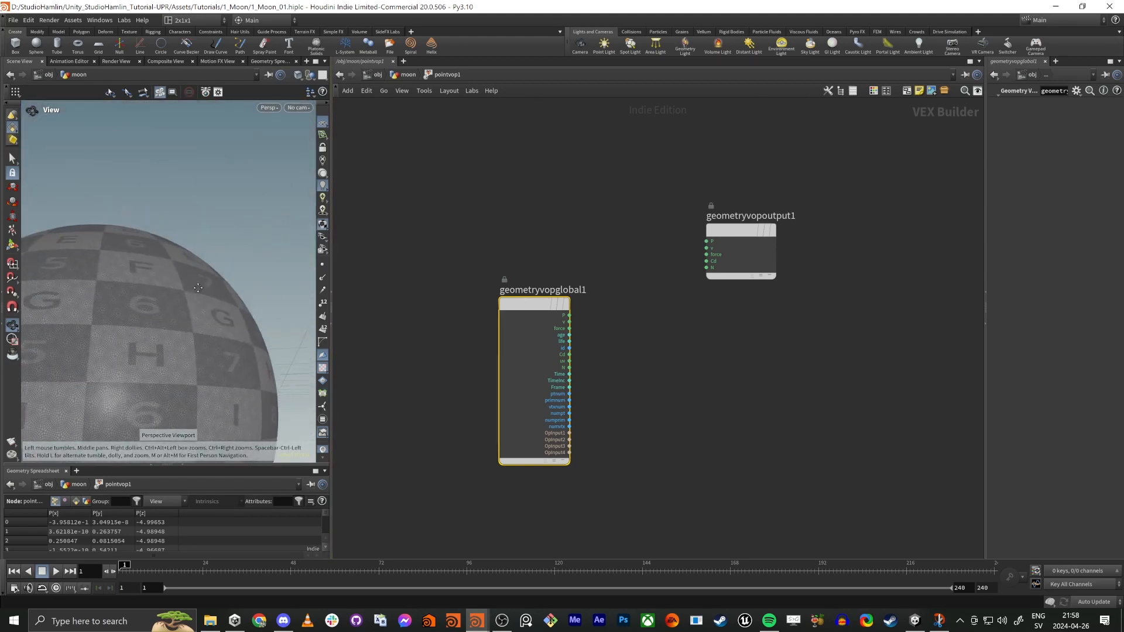
key(space+g)
scroll(213, 326, down, 4)
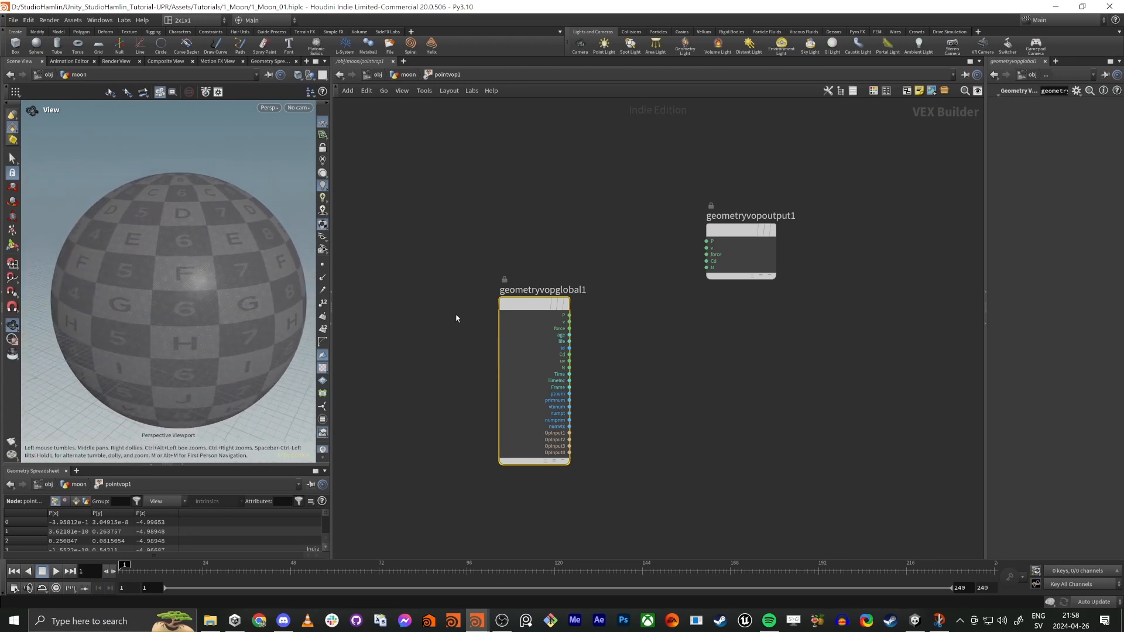
Spread the global input node and the output node far apart to make room between them.
drag(527, 304, 490, 280)
drag(737, 229, 918, 297)
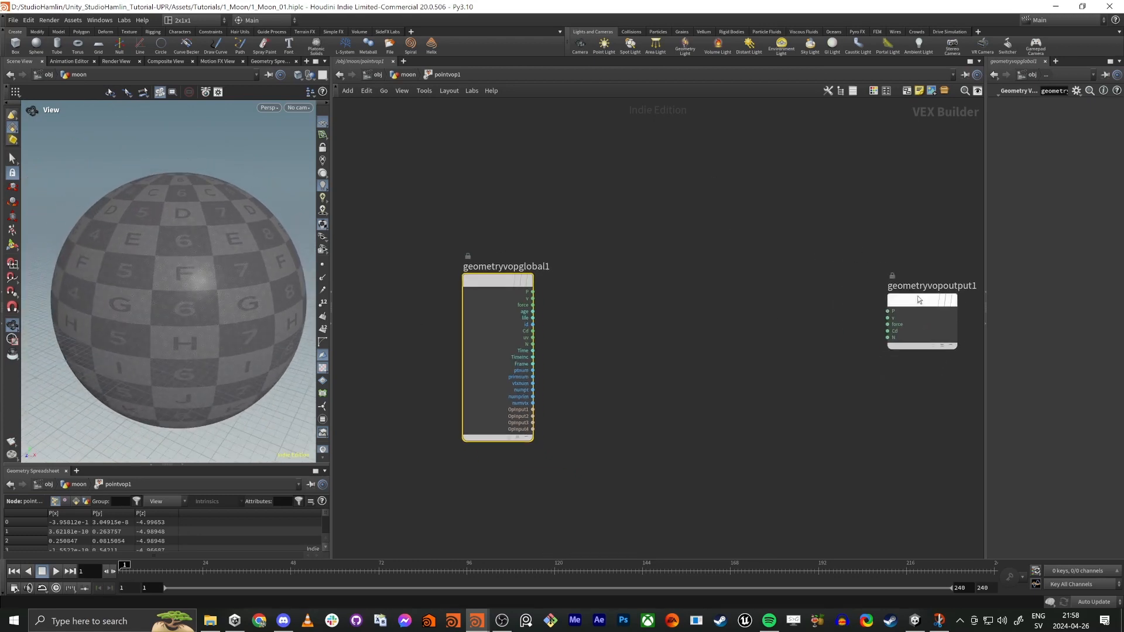
drag(497, 281, 396, 291)
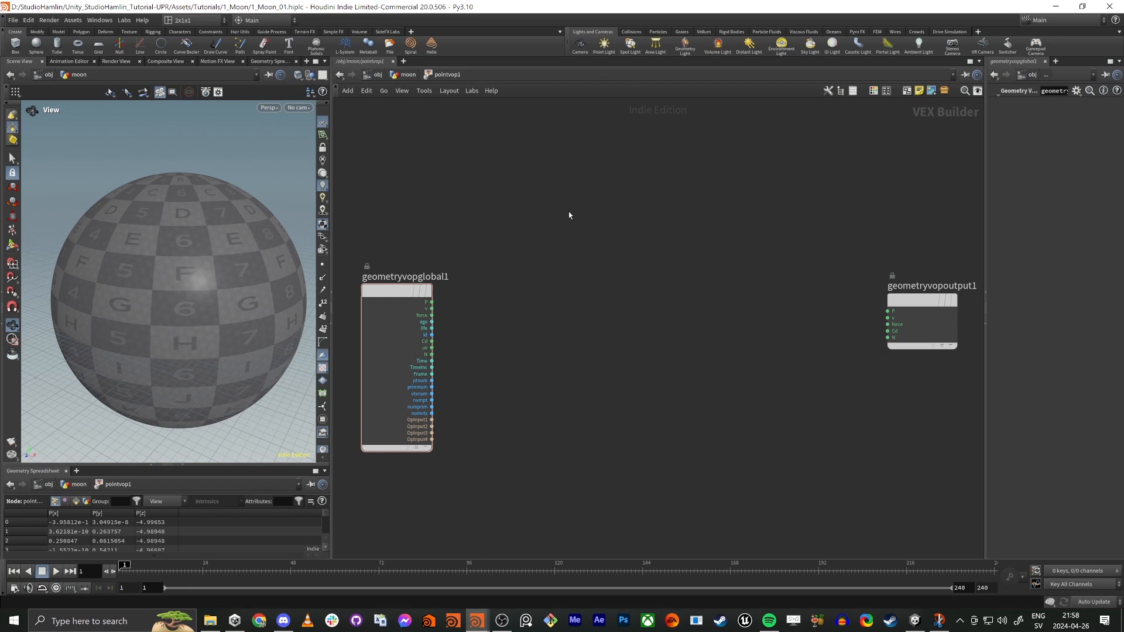
Switch to Snip & Sketch, study the reference image of the cratered moon, and return to Houdini.
key(alt+Tab)
click(448, 381)
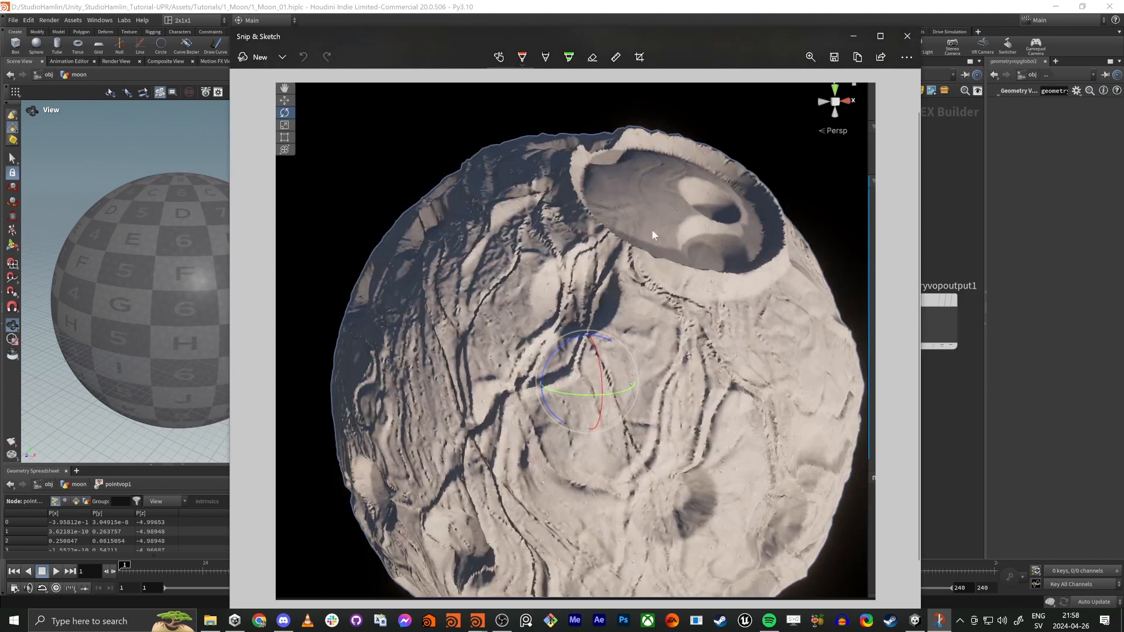
key(alt)
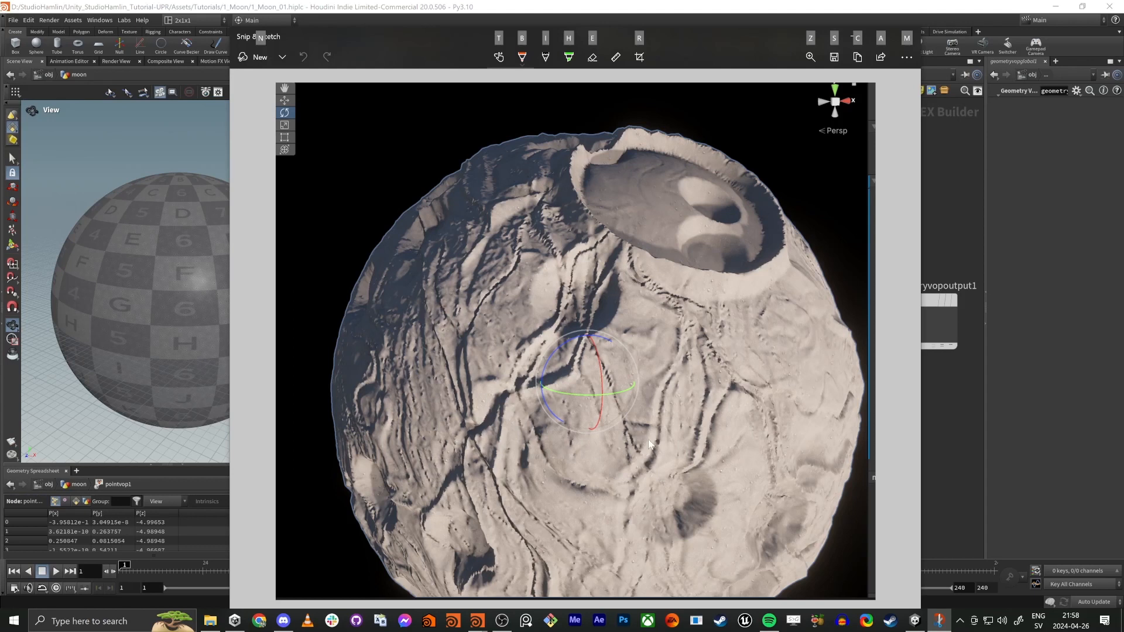
key(alt+Tab)
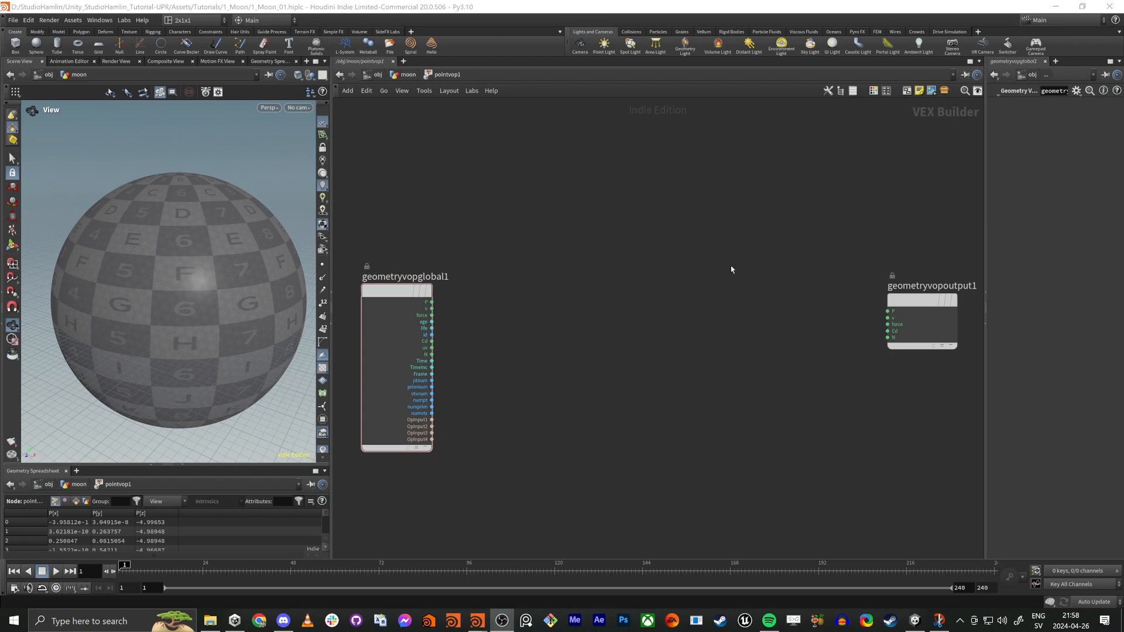
Add a Voronoi Noise node to the VOP network and connect the global P output to its pos input.
key(Tab)
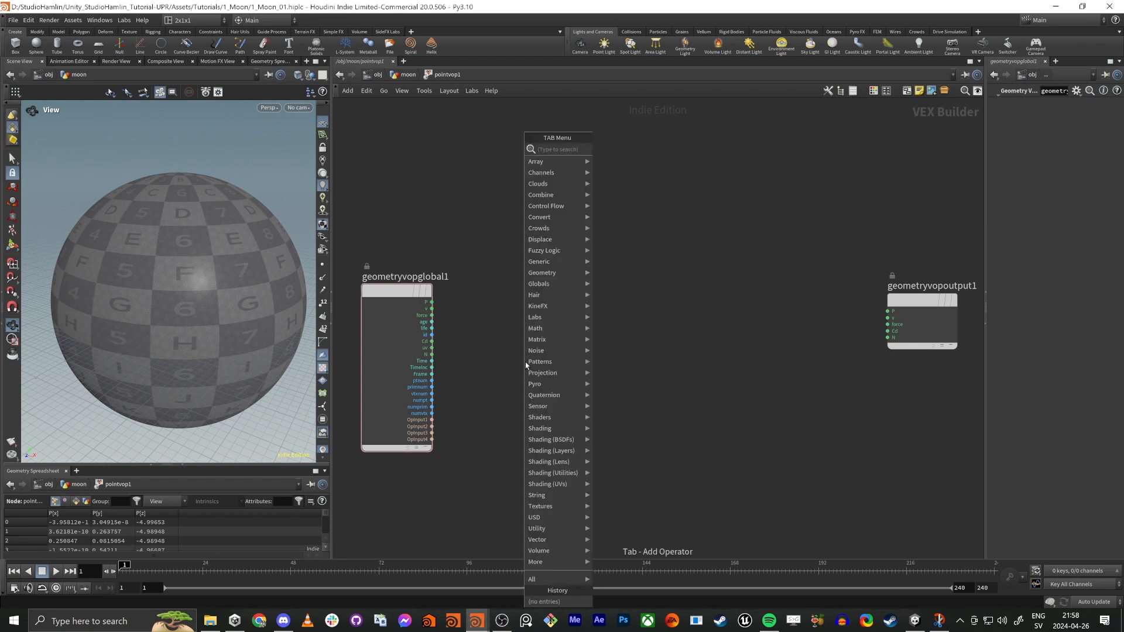
text(voro)
key(Return)
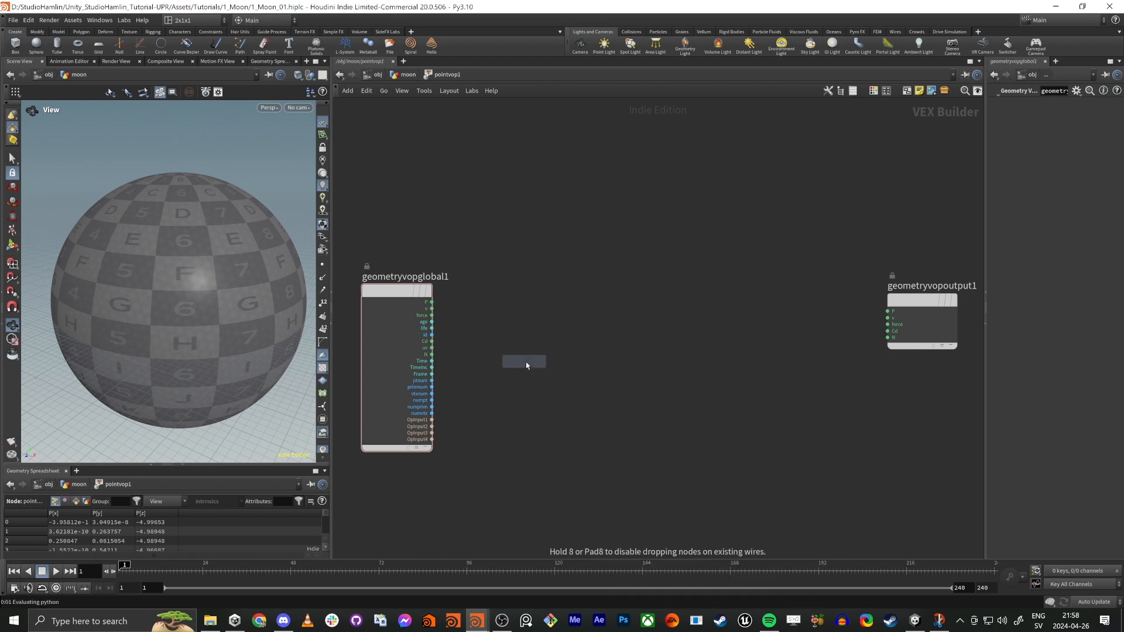
click(526, 362)
mouse_move(490, 373)
mouse_down()
mouse_move(457, 306)
mouse_move(398, 302)
mouse_move(399, 318)
mouse_up()
scroll(391, 291, up, 2)
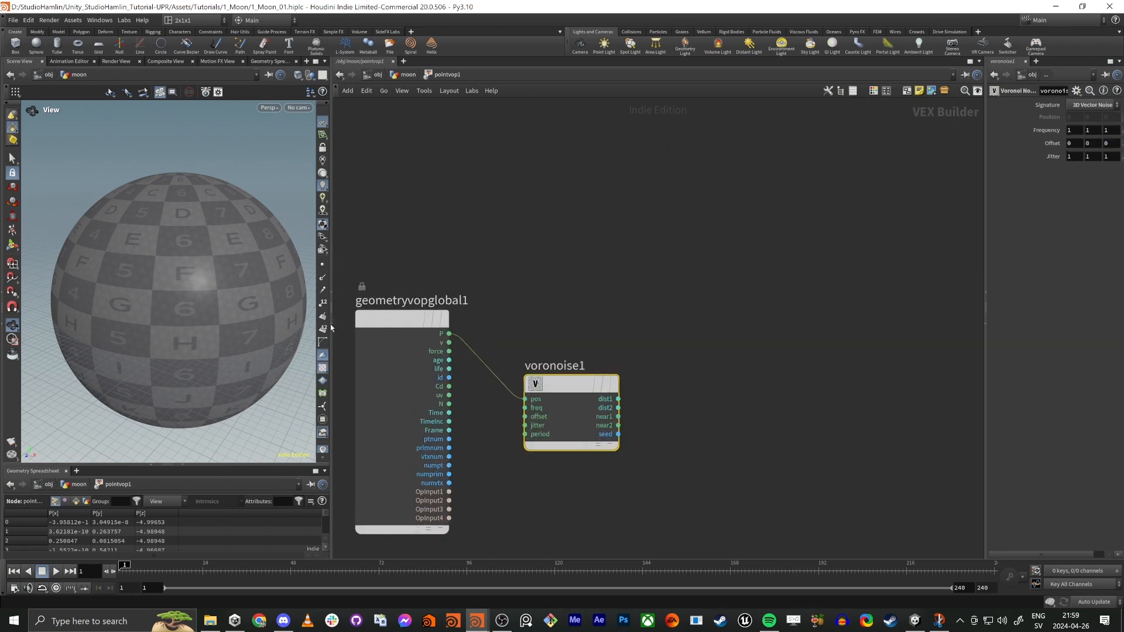
Show the sphere's points temporarily and examine the mesh density up close.
click(322, 268)
scroll(211, 239, up, 6)
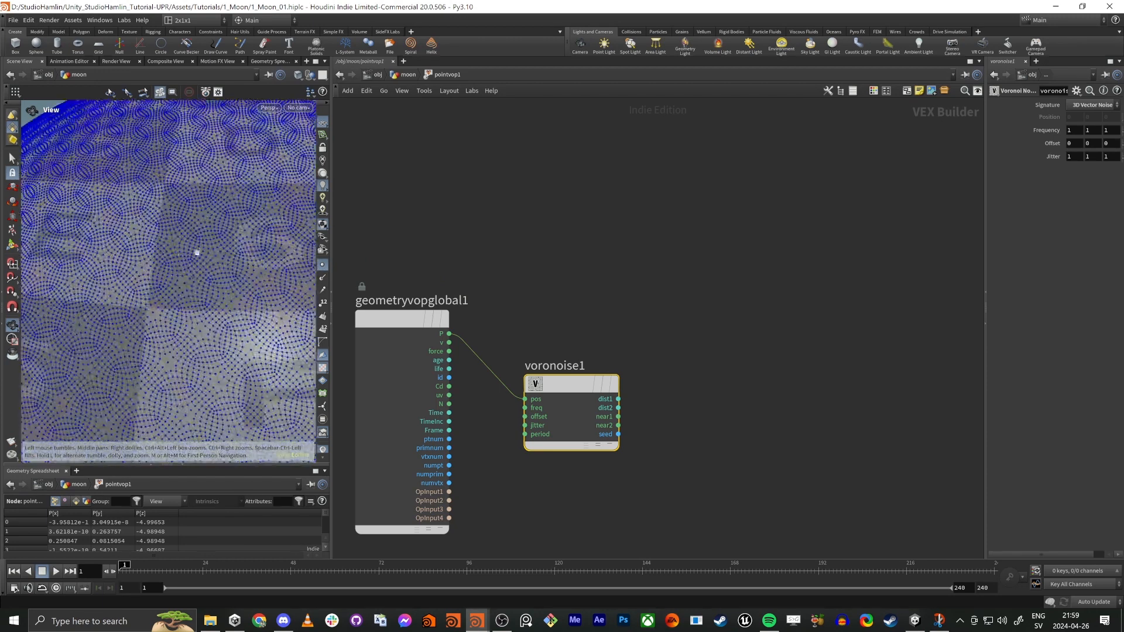
click(322, 264)
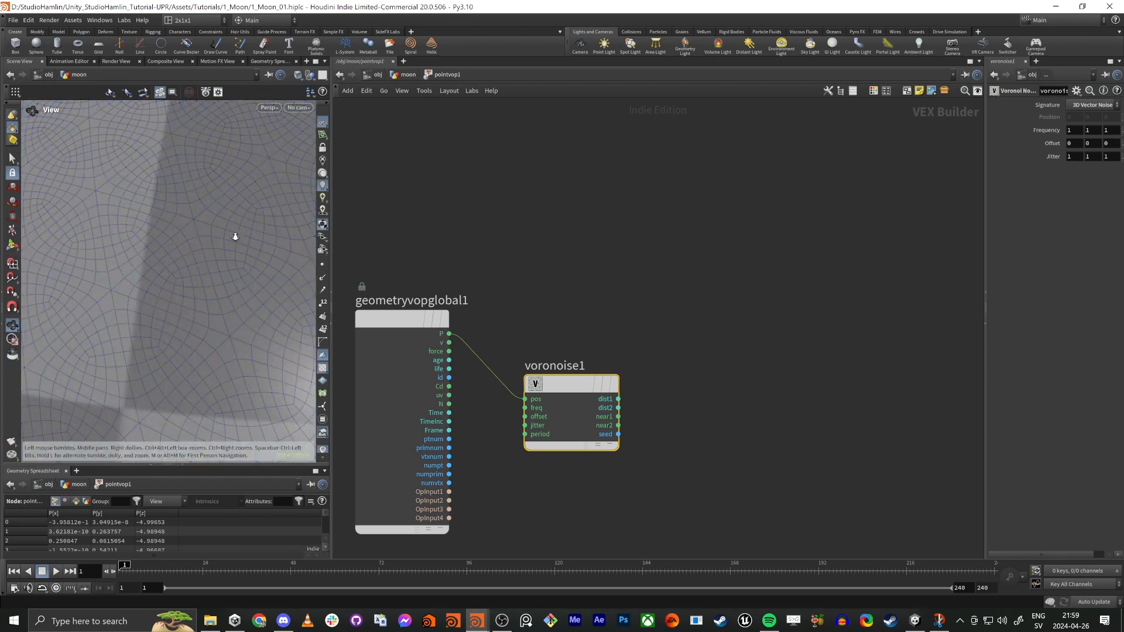
scroll(234, 238, down, 6)
middle_drag(202, 269, 174, 270)
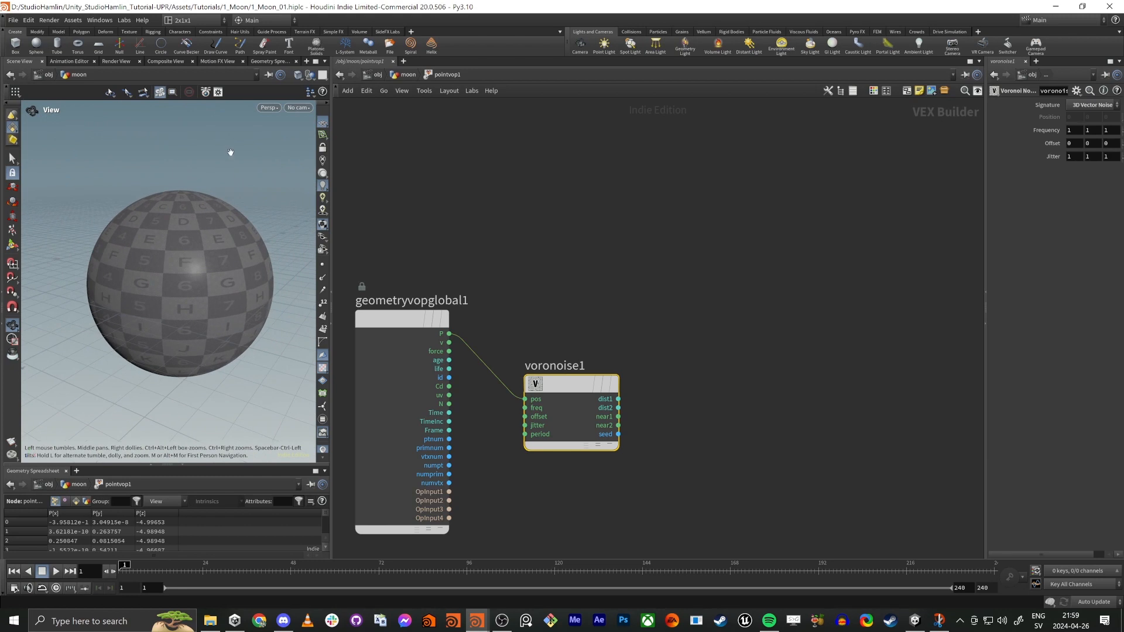
Set the viewport background color scheme to Dark Grey in the display options.
key(d)
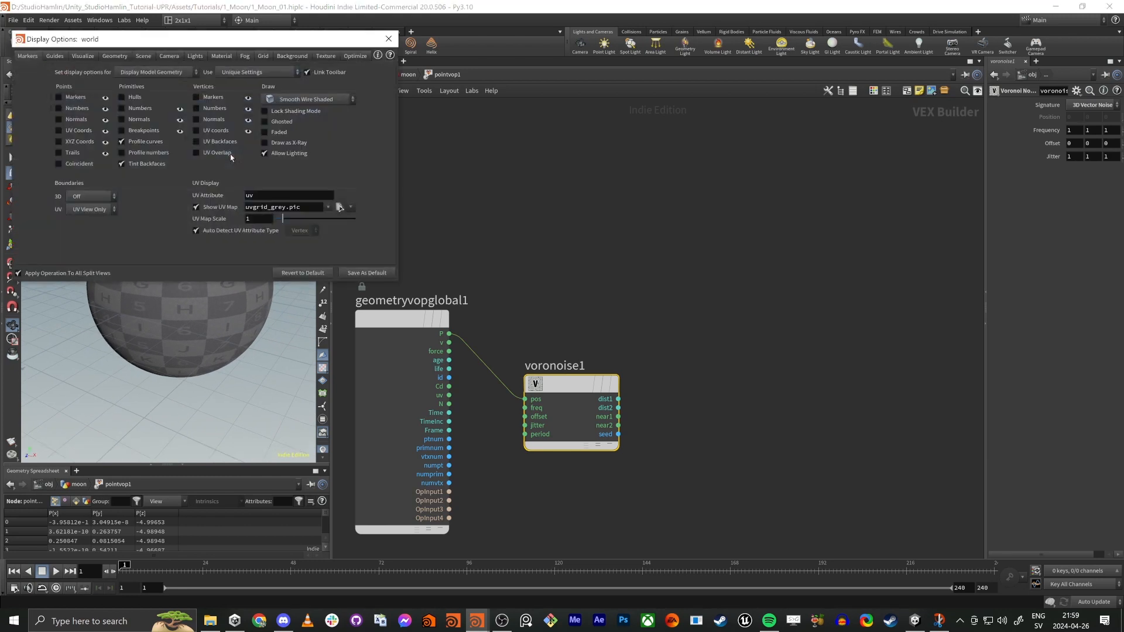
click(390, 34)
key(d)
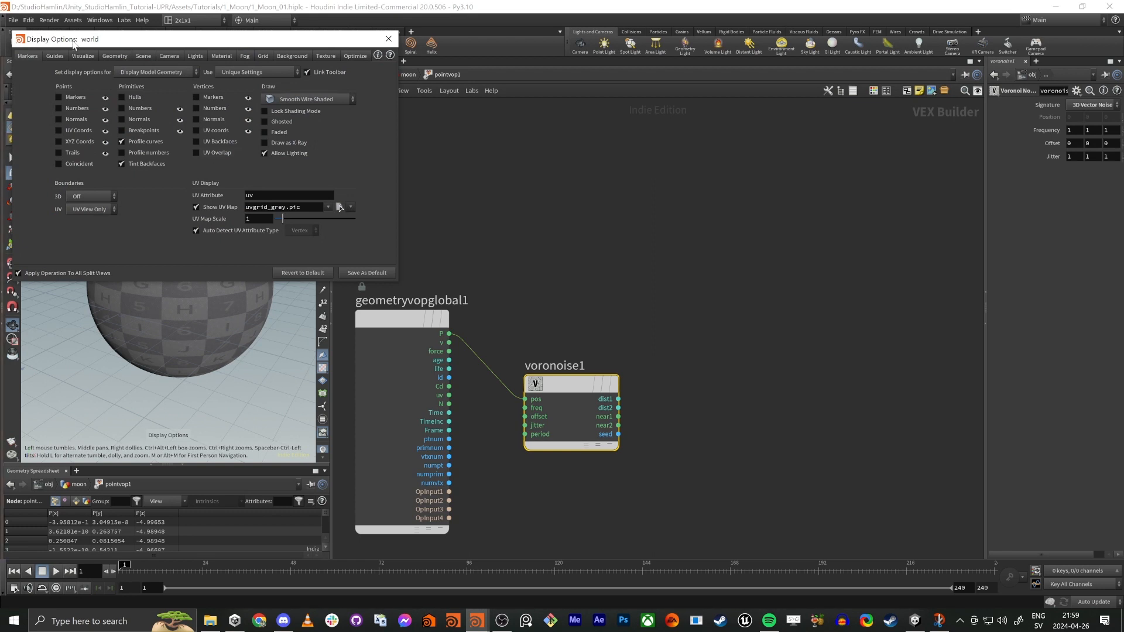
click(290, 56)
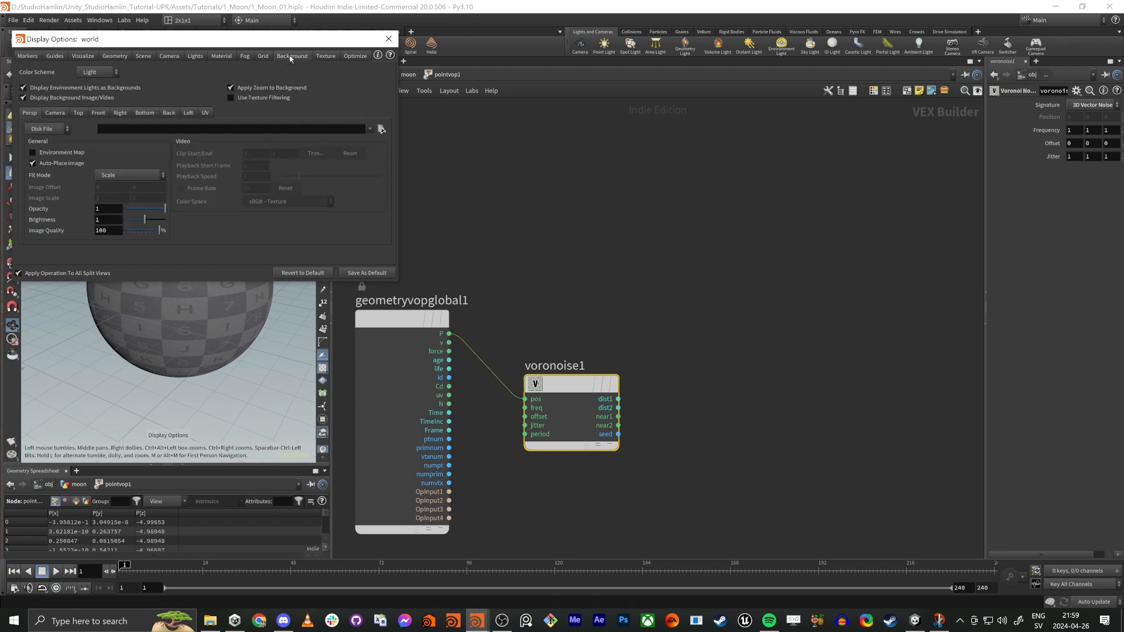
click(90, 73)
click(95, 118)
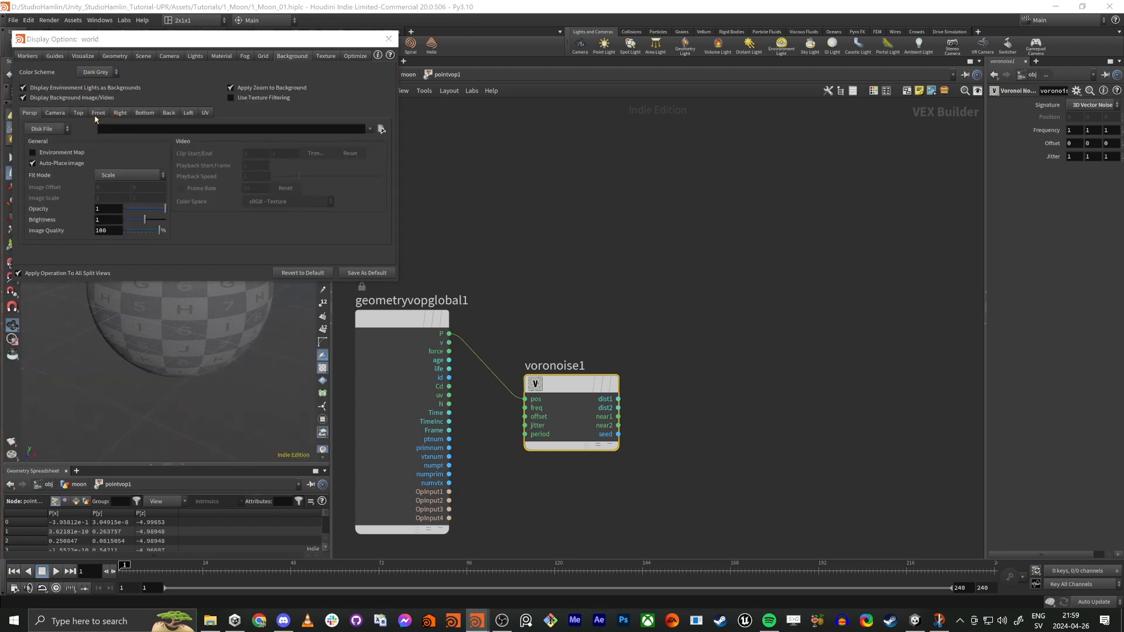
click(388, 39)
scroll(181, 269, up, 5)
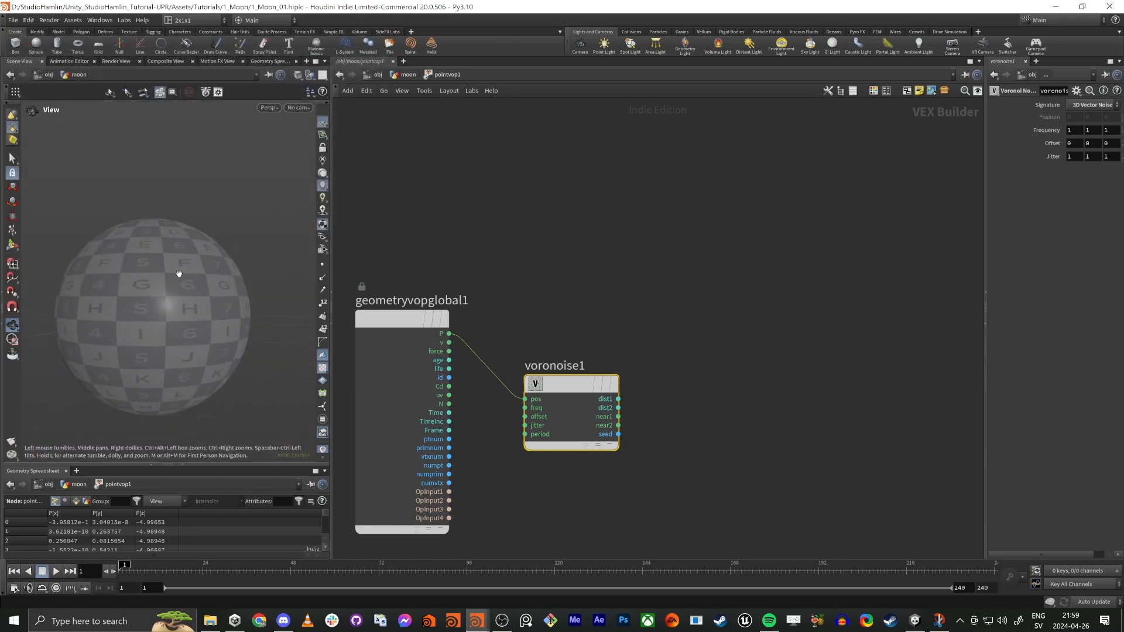
Bypass the uvproject1 node in the moon network and return inside the pointvop1 network.
drag(211, 264, 177, 226)
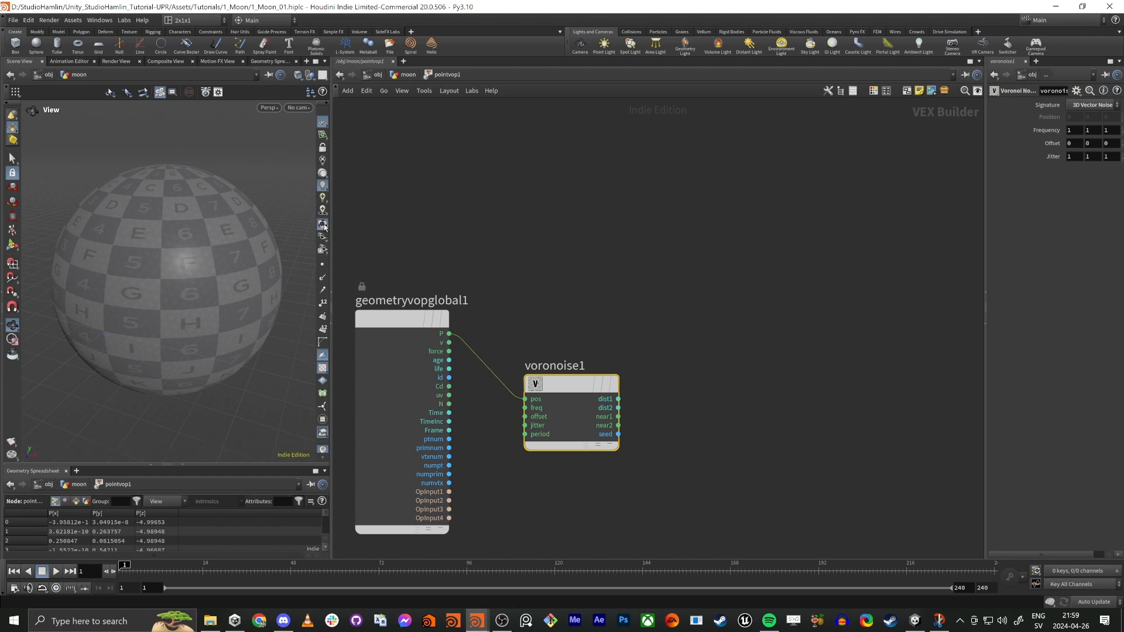
click(593, 239)
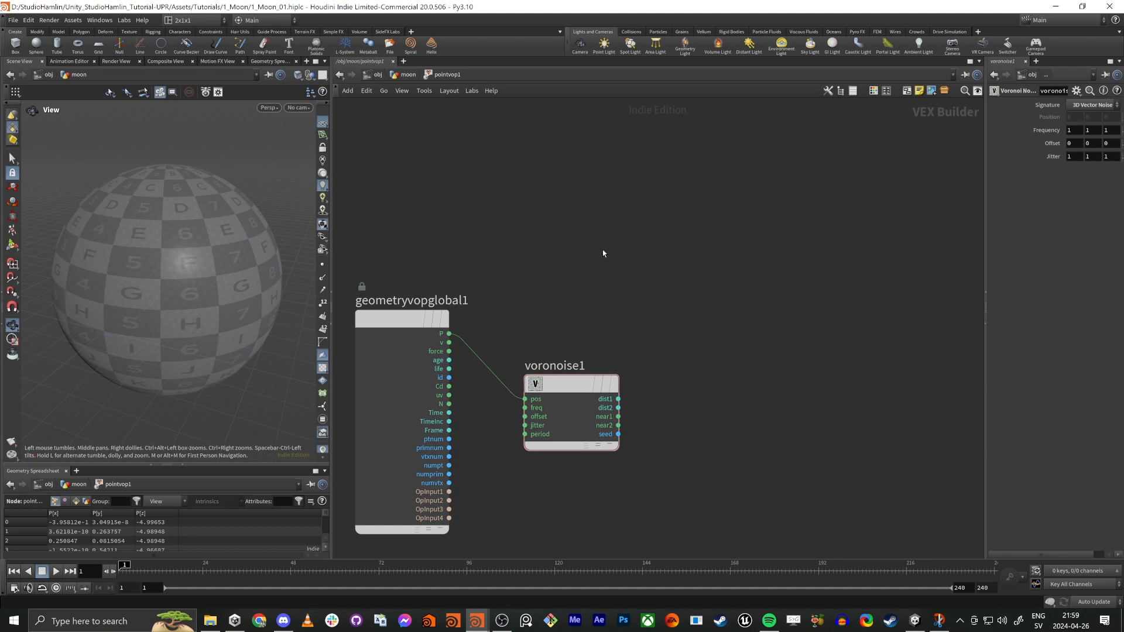
key(u)
click(498, 334)
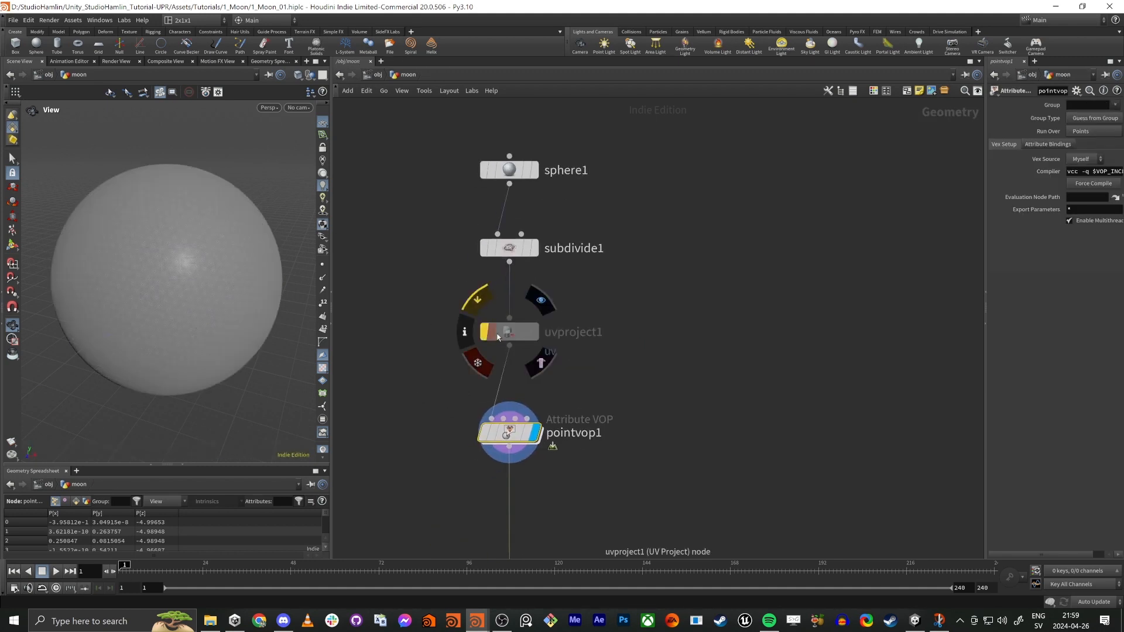
double_click(519, 434)
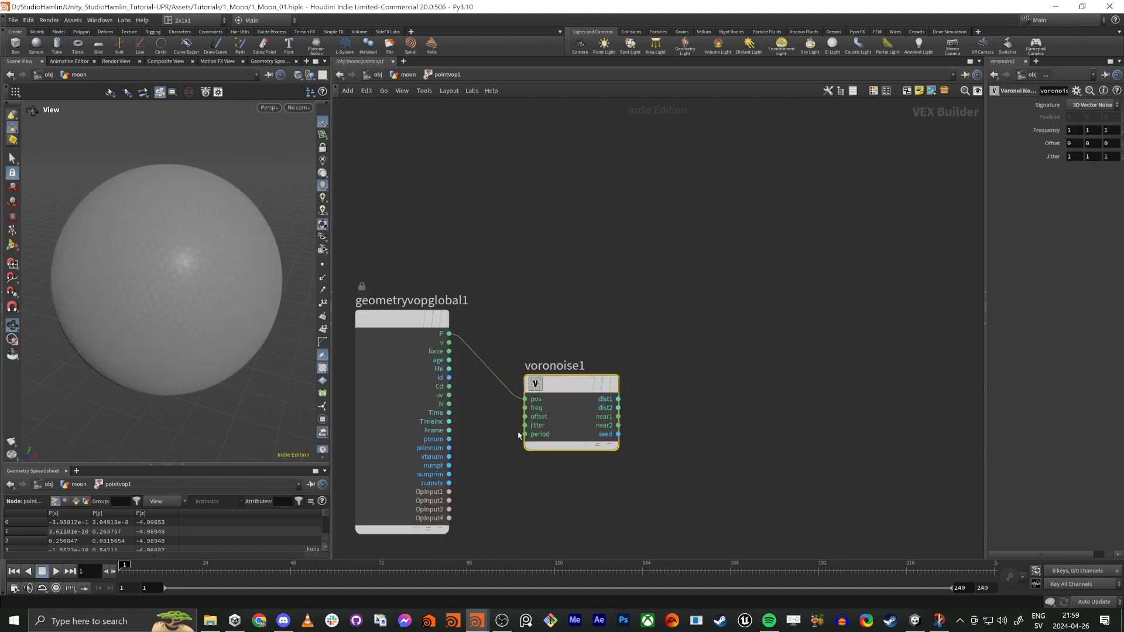
key(h)
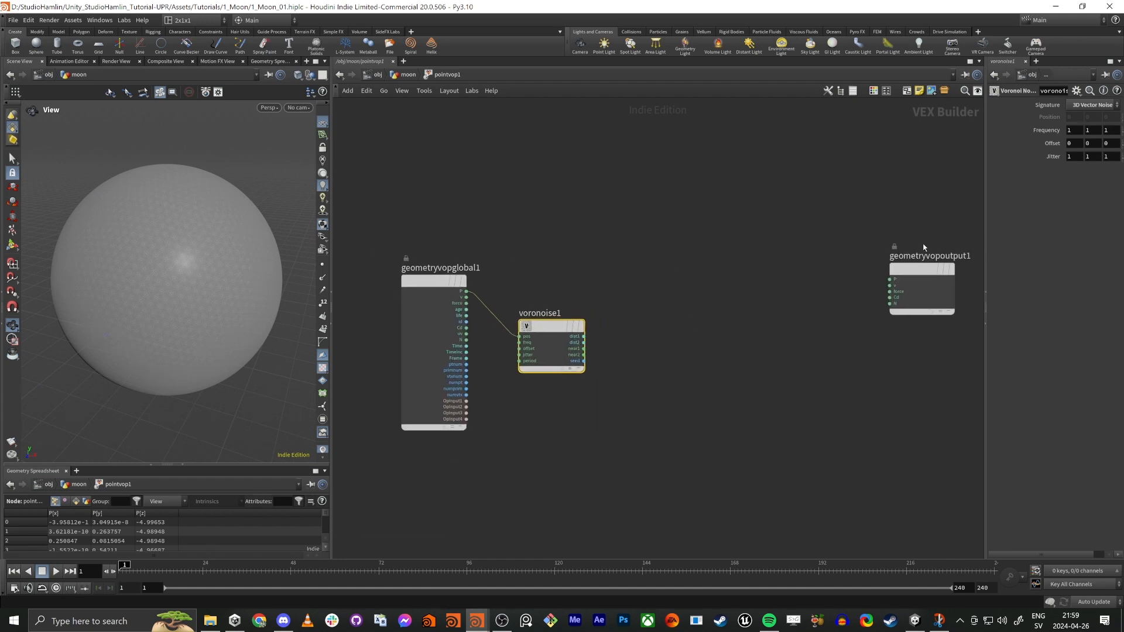
key(u)
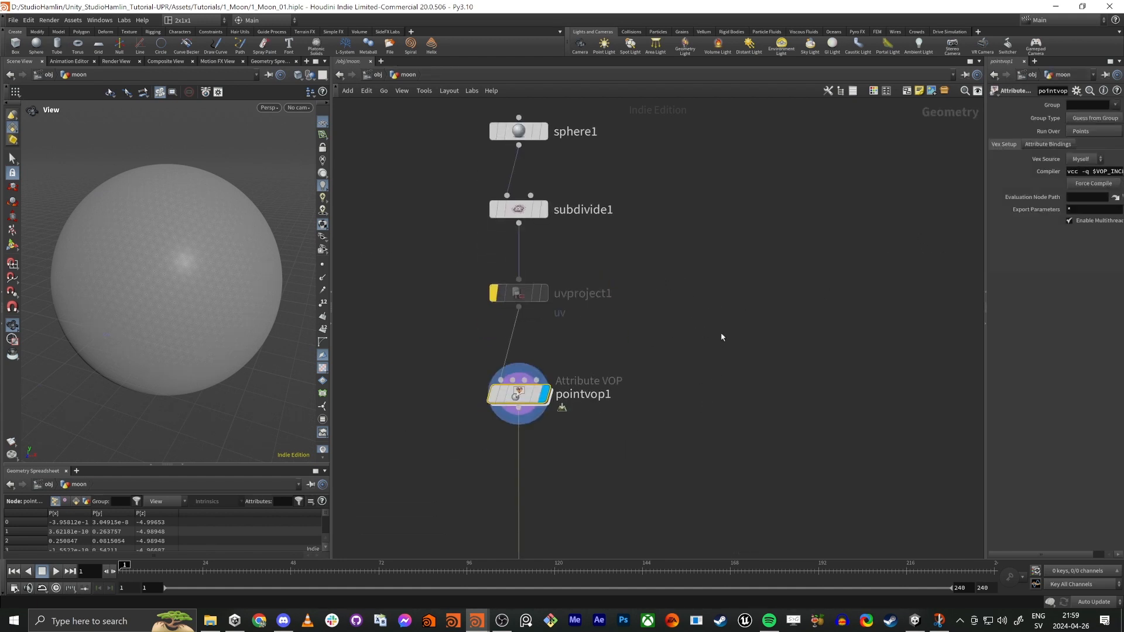
key(i)
scroll(713, 321, up, 1)
middle_drag(670, 332, 637, 335)
scroll(637, 336, down, 1)
Connect voronoise1's dist1 output to the Cd input of geometryvopoutput1 and set the noise frequency to 0.61 on all axes.
drag(484, 327, 535, 296)
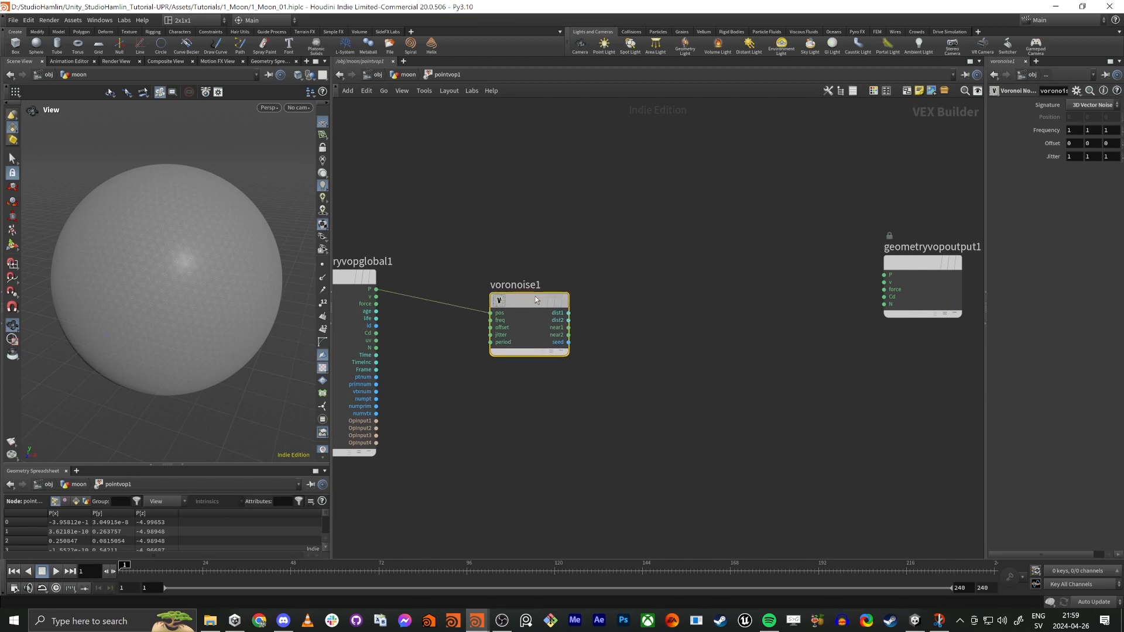
click(651, 308)
click(521, 306)
drag(988, 186, 921, 186)
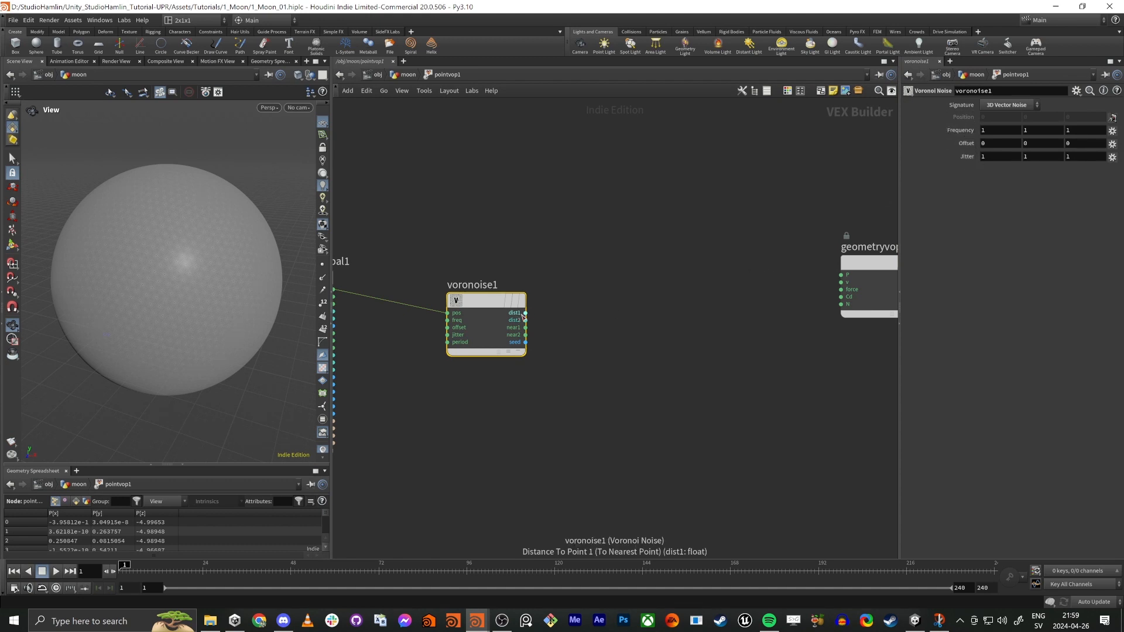
drag(524, 314, 842, 296)
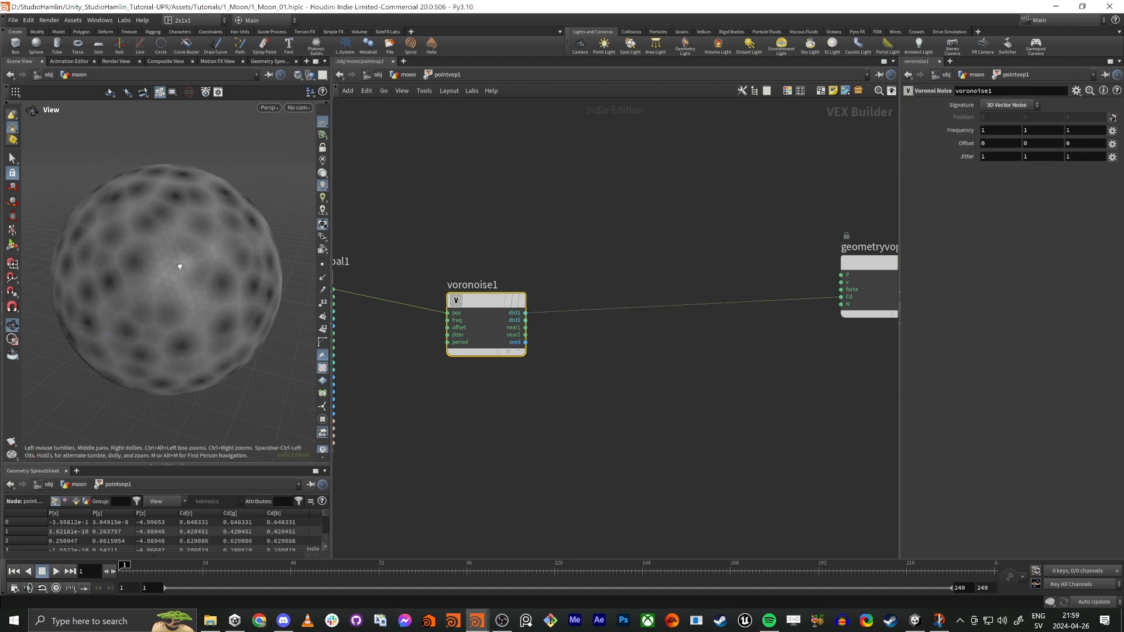
drag(180, 267, 184, 264)
middle_drag(954, 129, 792, 143)
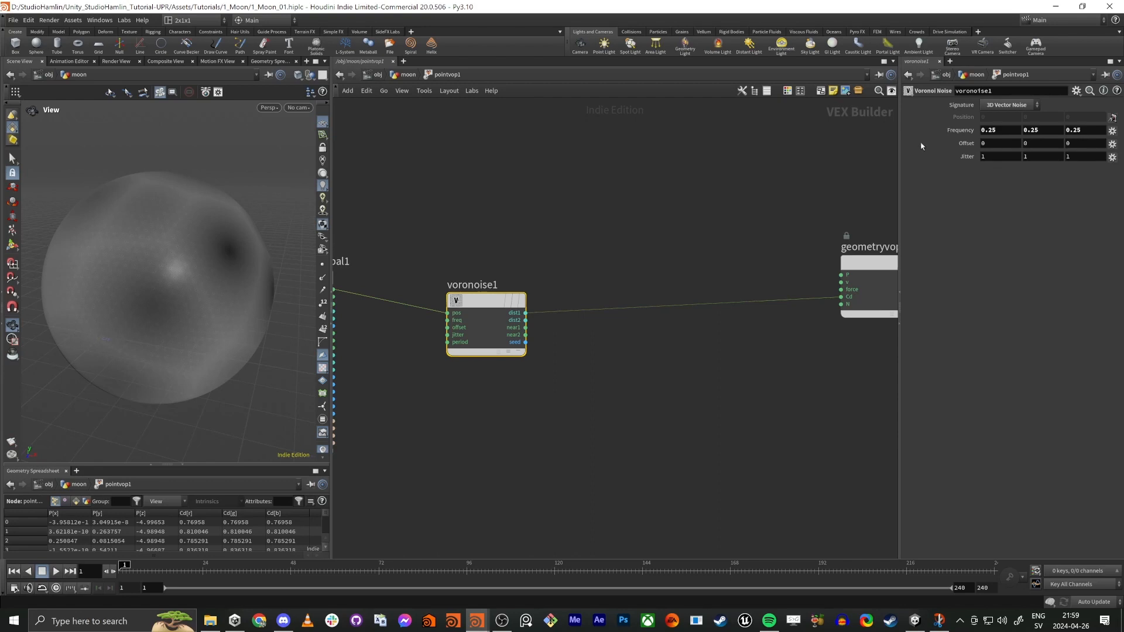
middle_drag(961, 129, 1113, 154)
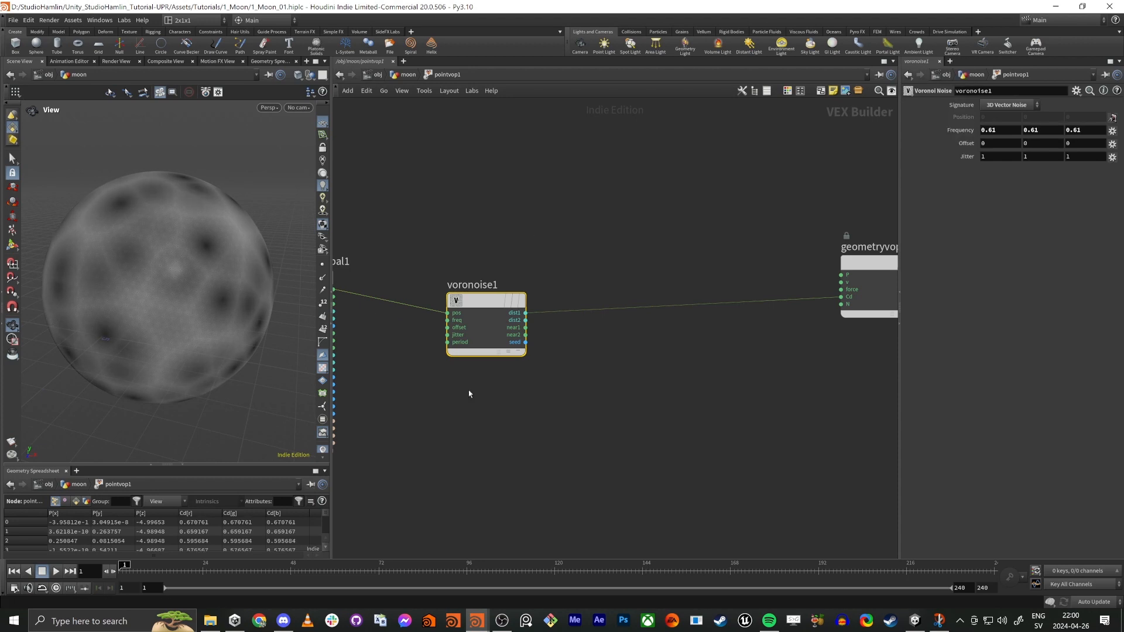
Insert a Fit Range node between voronoise1's dist1 output and the Cd input of geometryvopoutput1.
drag(526, 313, 691, 367)
key(Tab)
text(fit)
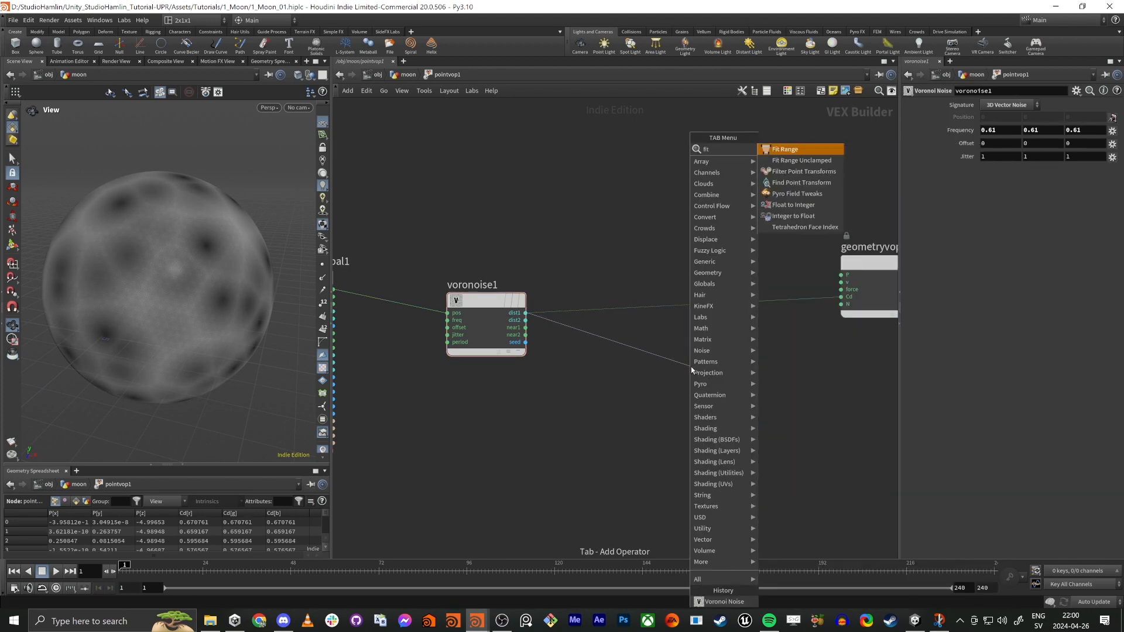
key(Return)
click(691, 367)
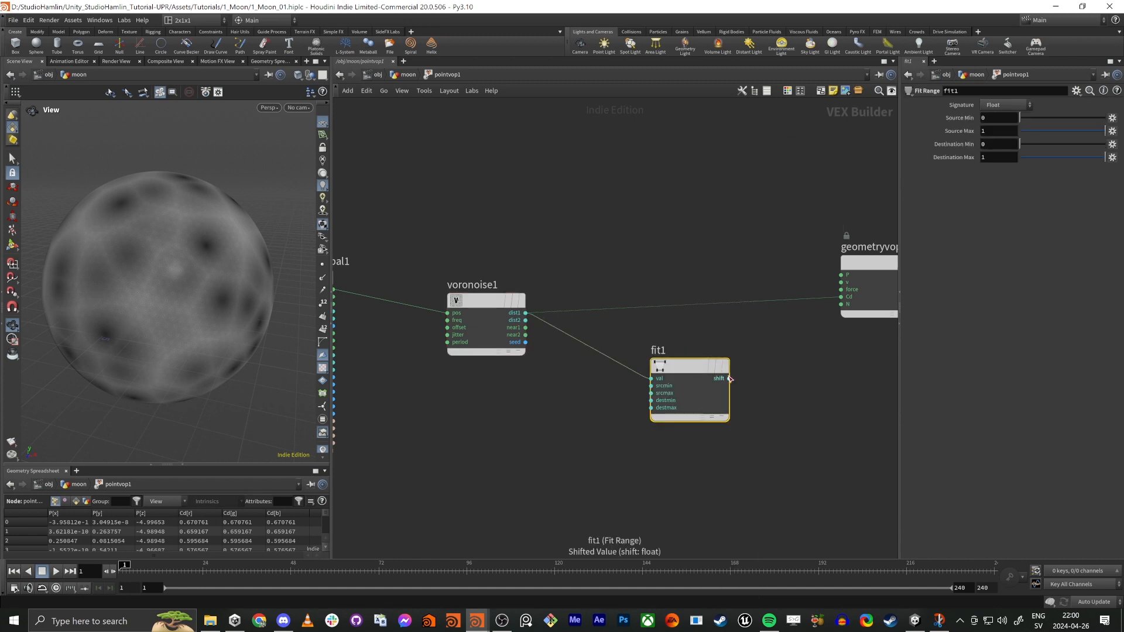
drag(729, 379, 842, 297)
drag(694, 373, 648, 288)
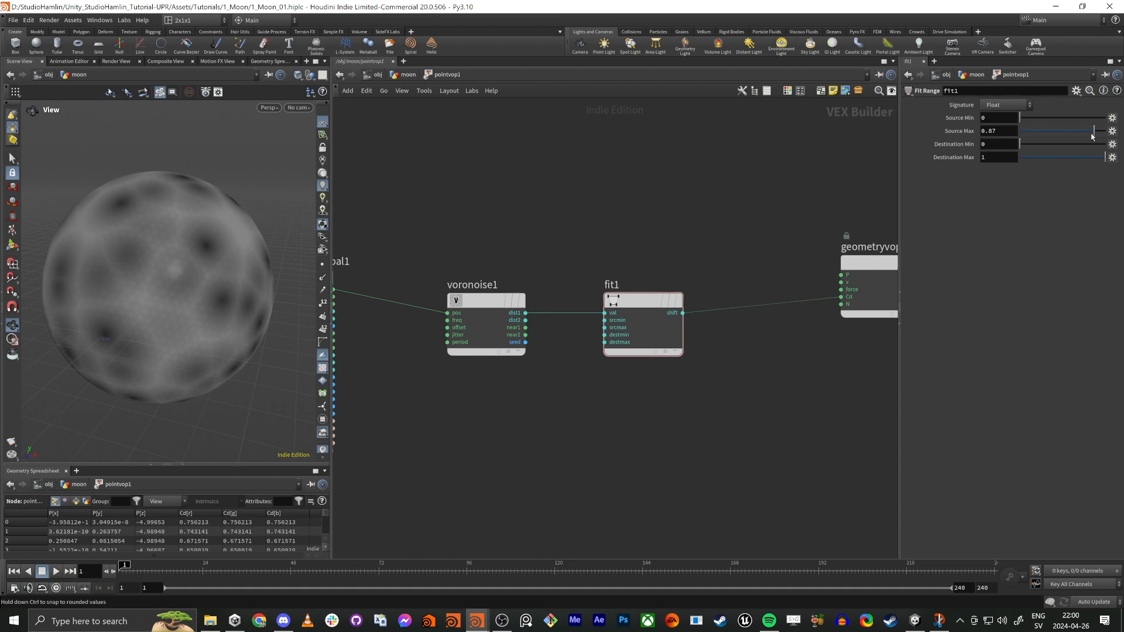
Set voronoise1's frequency to 0.29 and tighten fit1's source range to 0.322–0.387.
drag(1093, 136, 1053, 132)
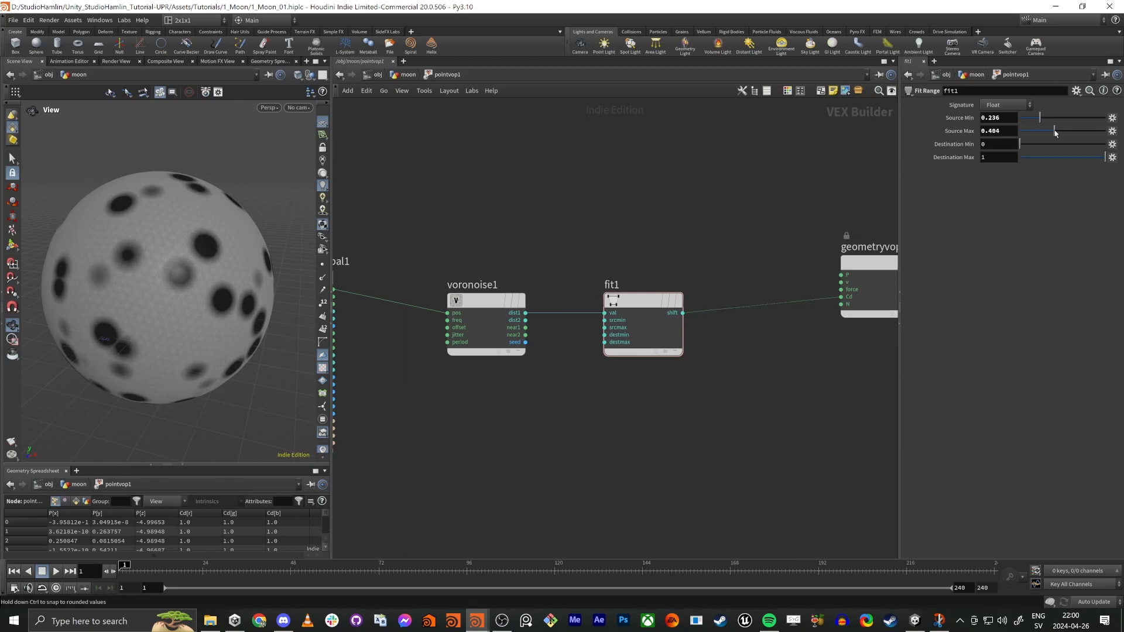
drag(473, 240, 494, 335)
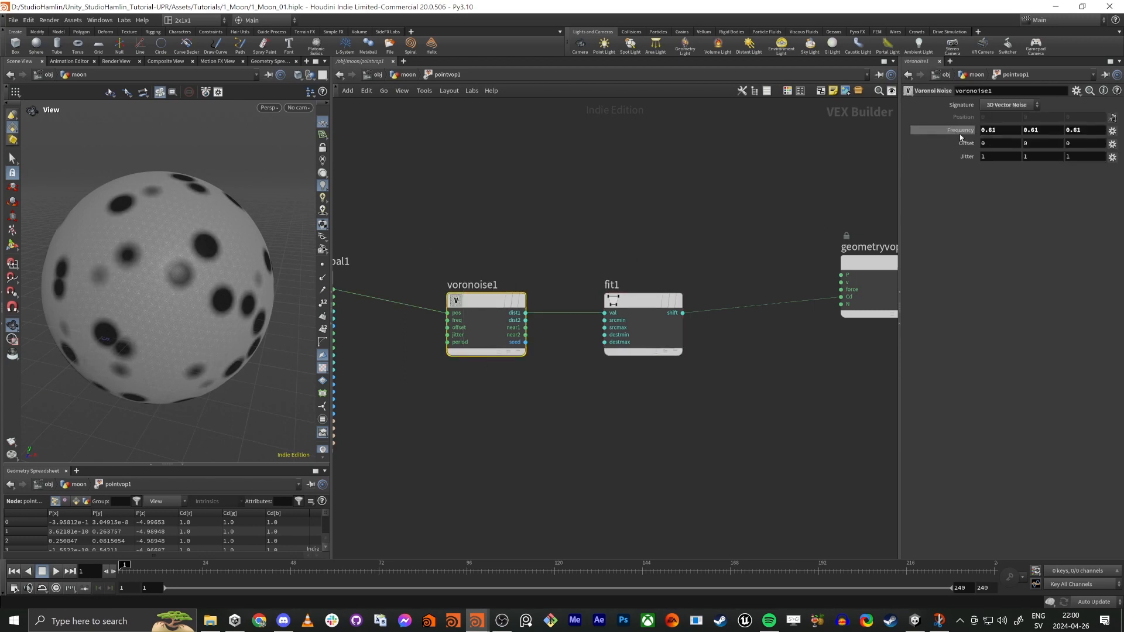
middle_drag(960, 136, 816, 154)
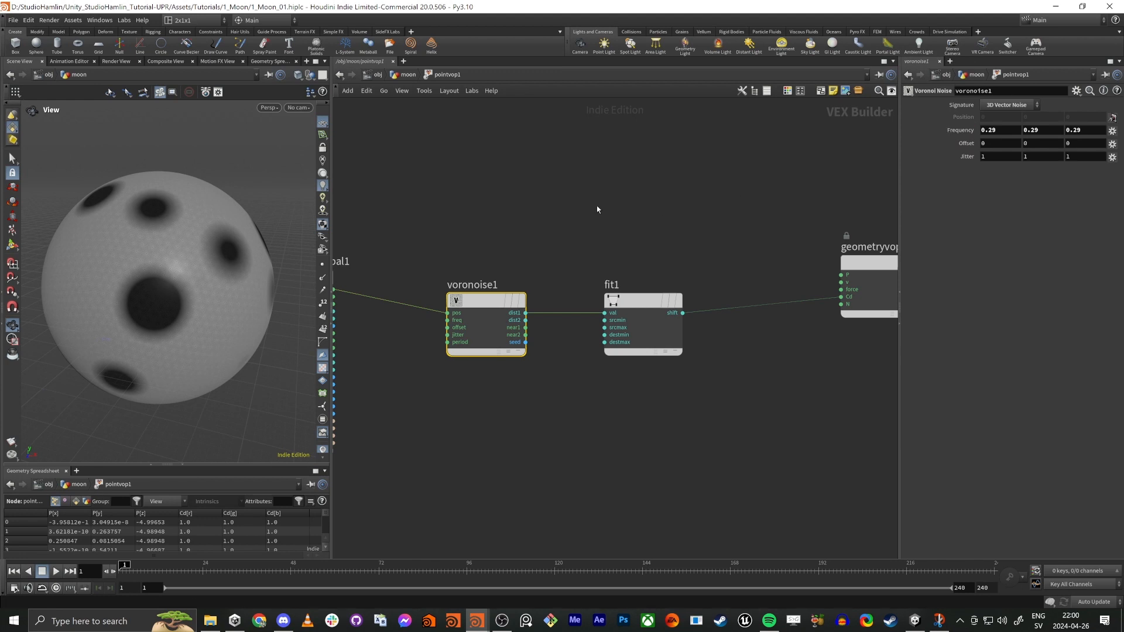
click(636, 301)
drag(1042, 123, 1049, 122)
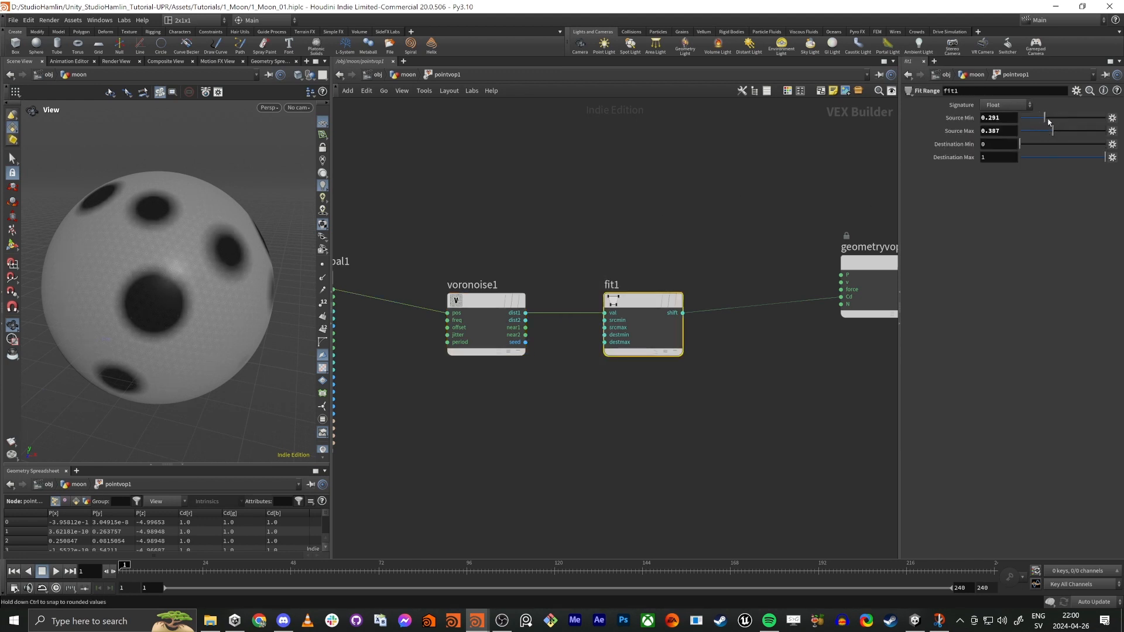
drag(179, 224, 235, 257)
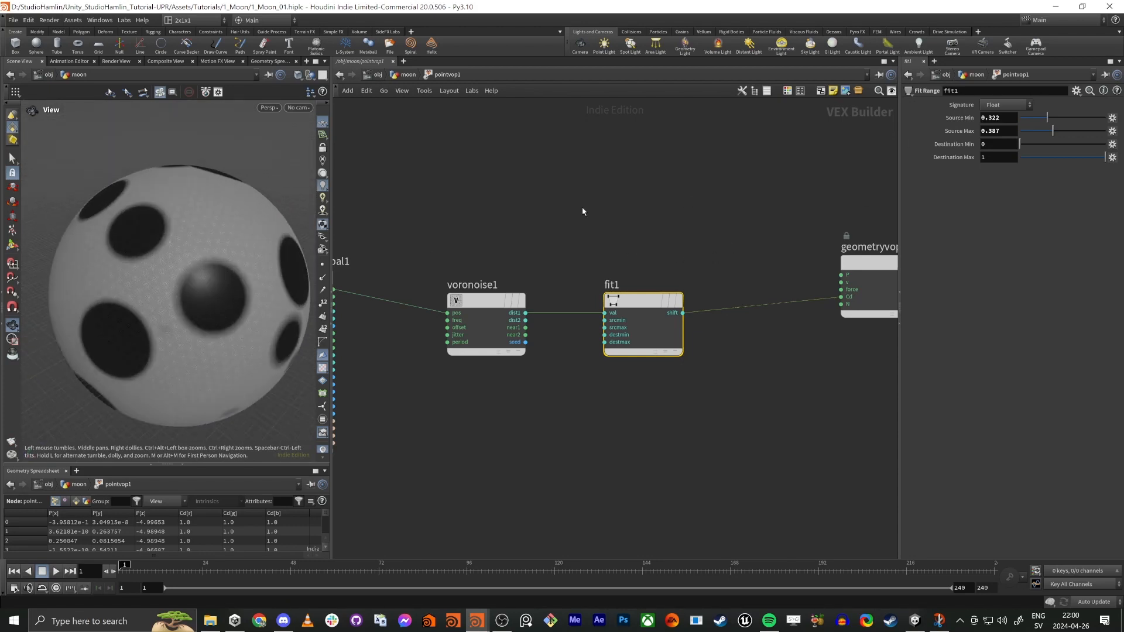
Shift the Voronoi pattern by setting voronoise1's offset to 0.9 on all axes, and inspect the sphere.
click(486, 301)
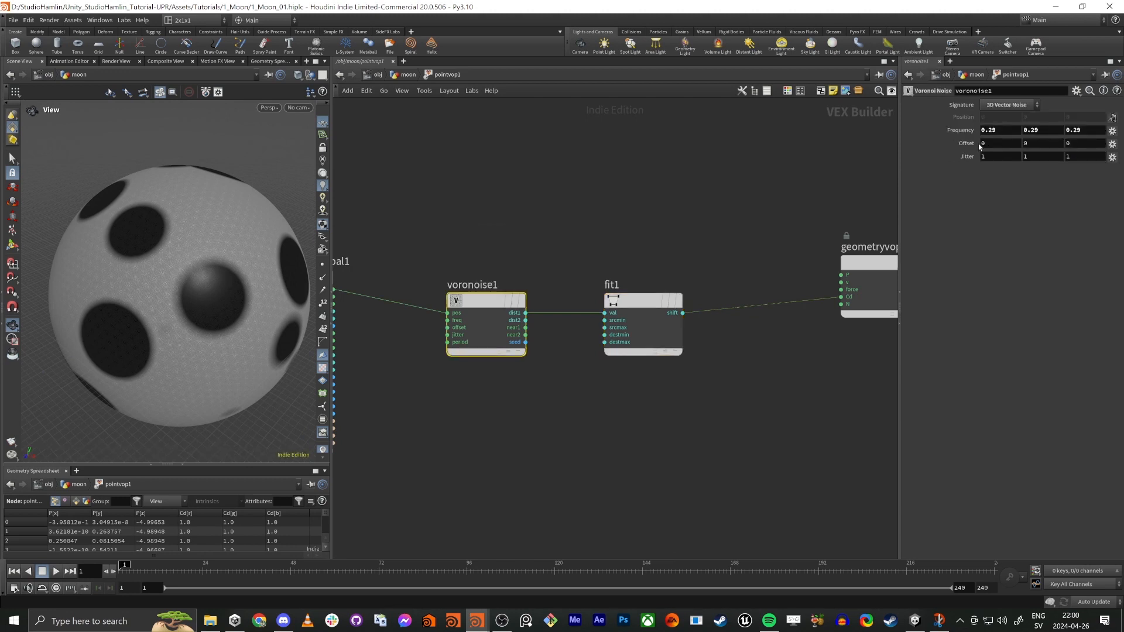
middle_drag(969, 145, 1004, 146)
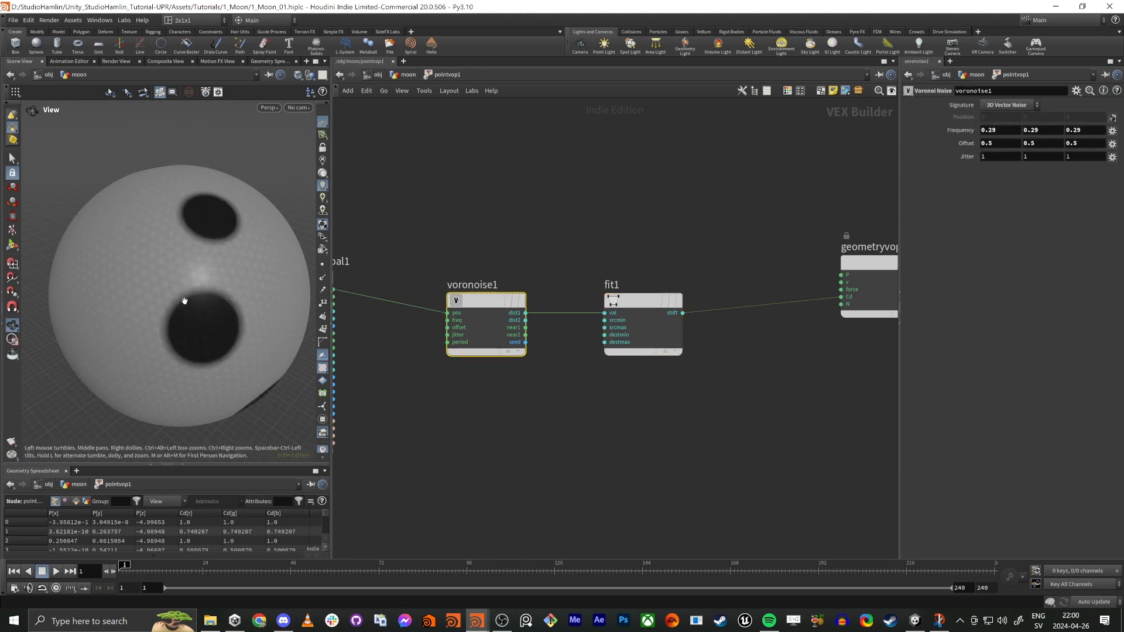
drag(202, 243, 169, 272)
drag(92, 199, 304, 293)
middle_drag(972, 144, 1020, 146)
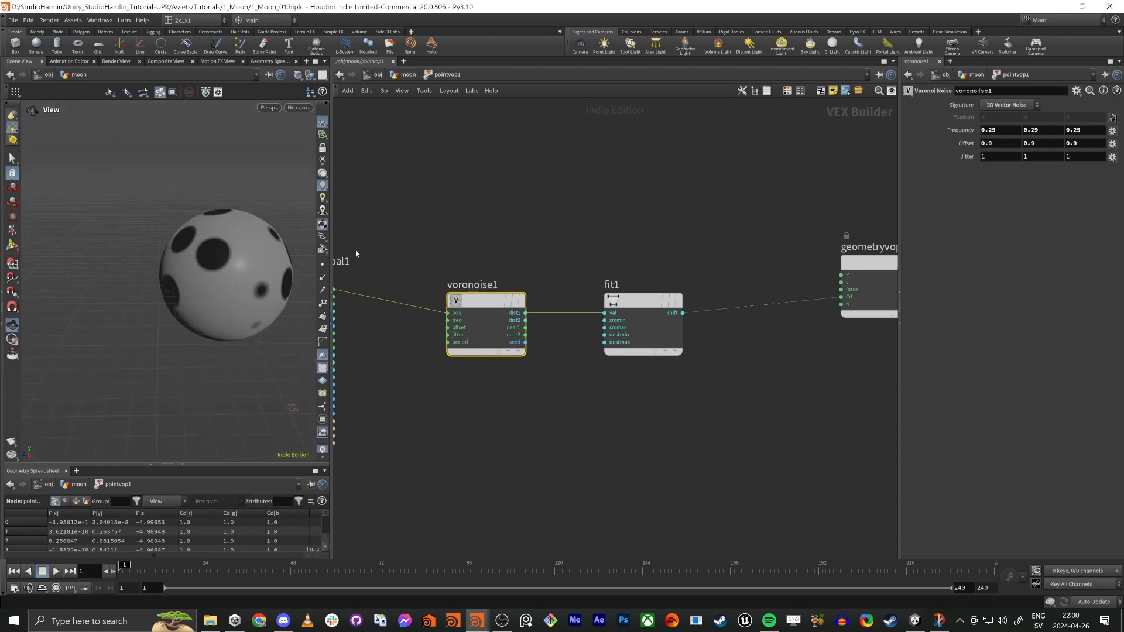
drag(212, 253, 304, 269)
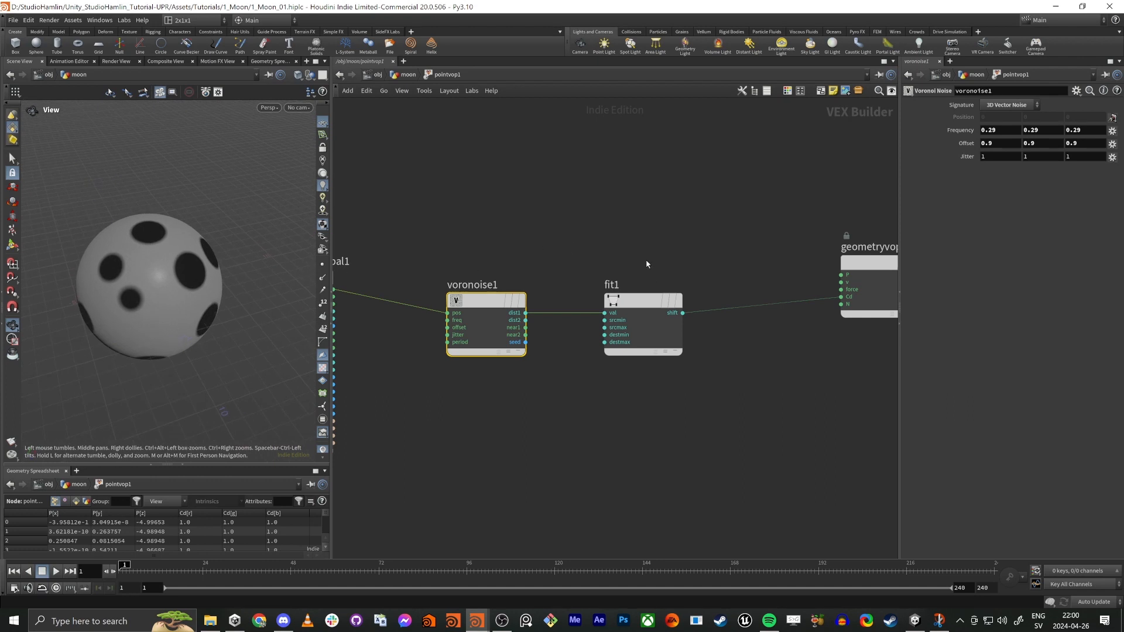
Set fit1's Source Min to 0.305 and Source Max to 0.366.
click(643, 304)
mouse_move(1053, 117)
mouse_down()
mouse_move(1035, 123)
mouse_move(1048, 124)
mouse_up()
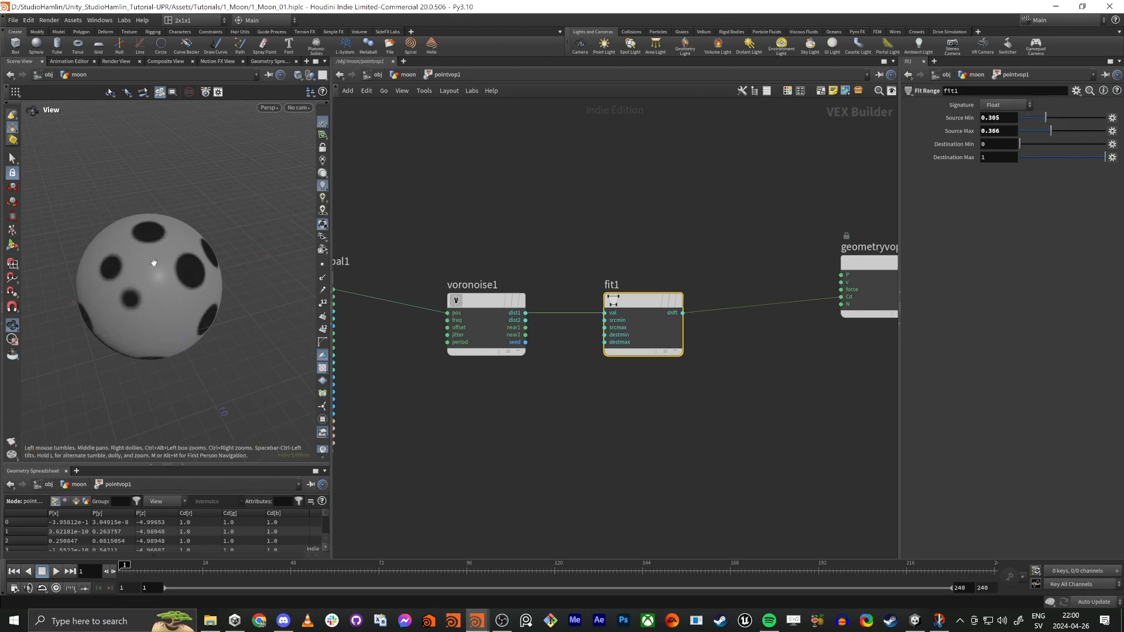
drag(153, 263, 105, 234)
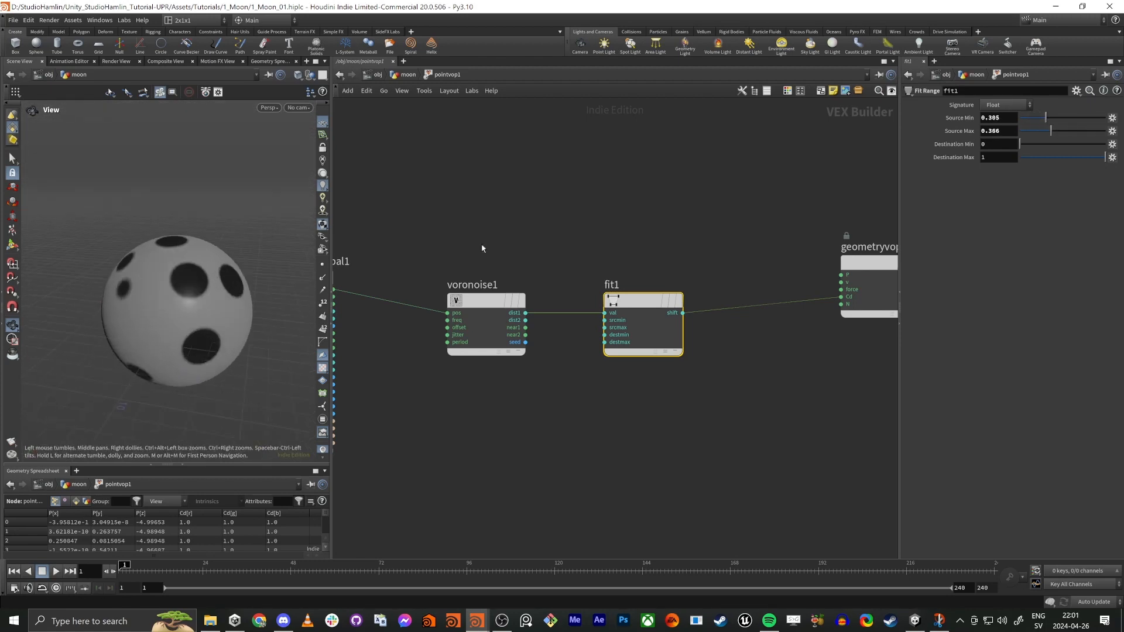
Try feeding voronoise1's dist2 output directly into Cd, and compare it with the raw dist1 output.
drag(639, 302, 649, 346)
click(525, 316)
drag(527, 319, 842, 297)
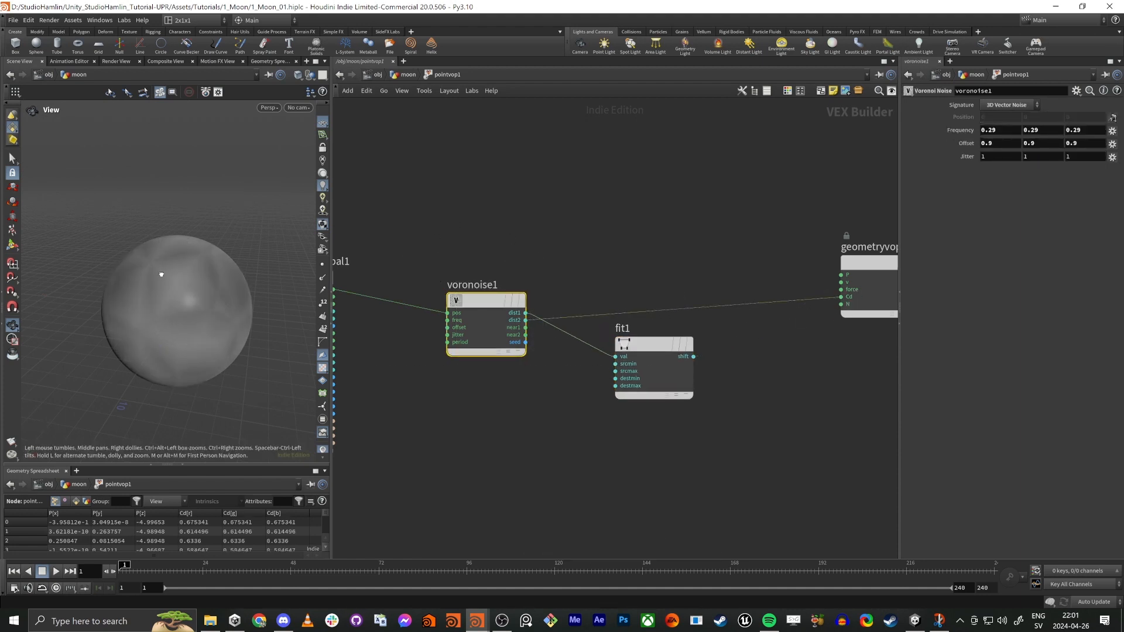
drag(161, 274, 176, 286)
drag(574, 319, 526, 313)
drag(205, 252, 217, 254)
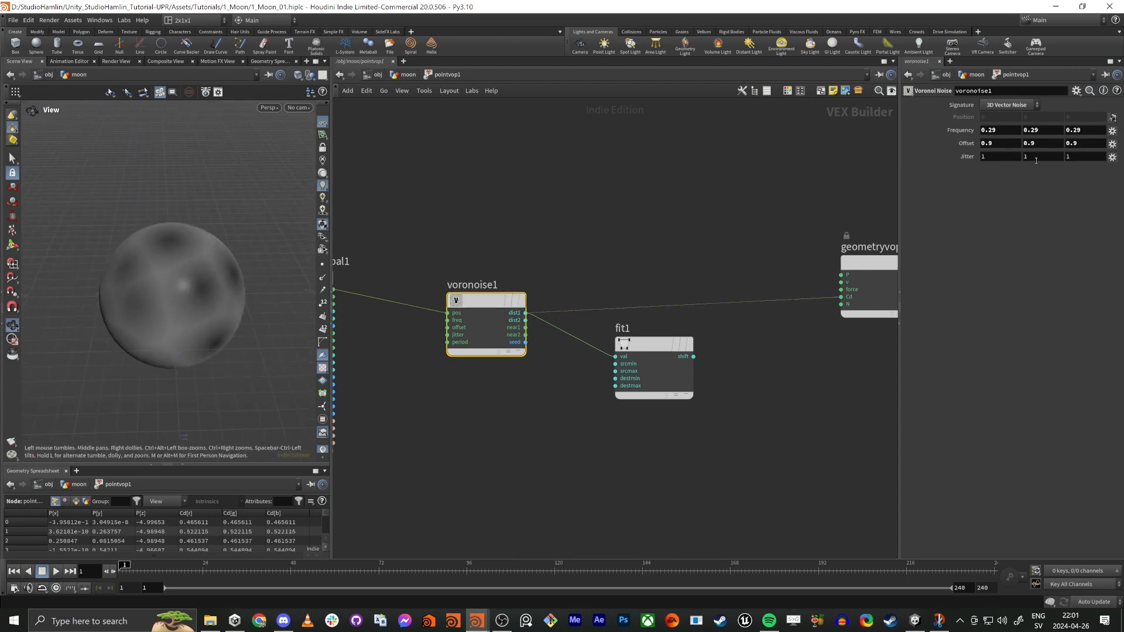
Set voronoise1's frequency to 0.204 on all axes and connect fit1's shift output back to Cd.
middle_drag(978, 134, 945, 170)
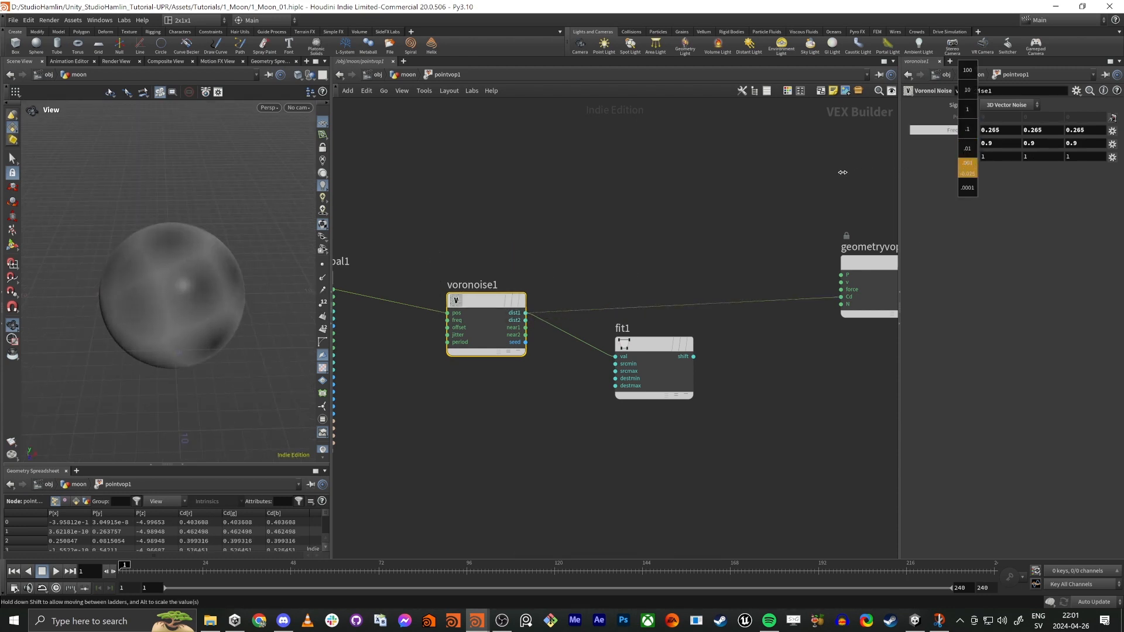
middle_drag(768, 170, 584, 183)
drag(257, 272, 150, 267)
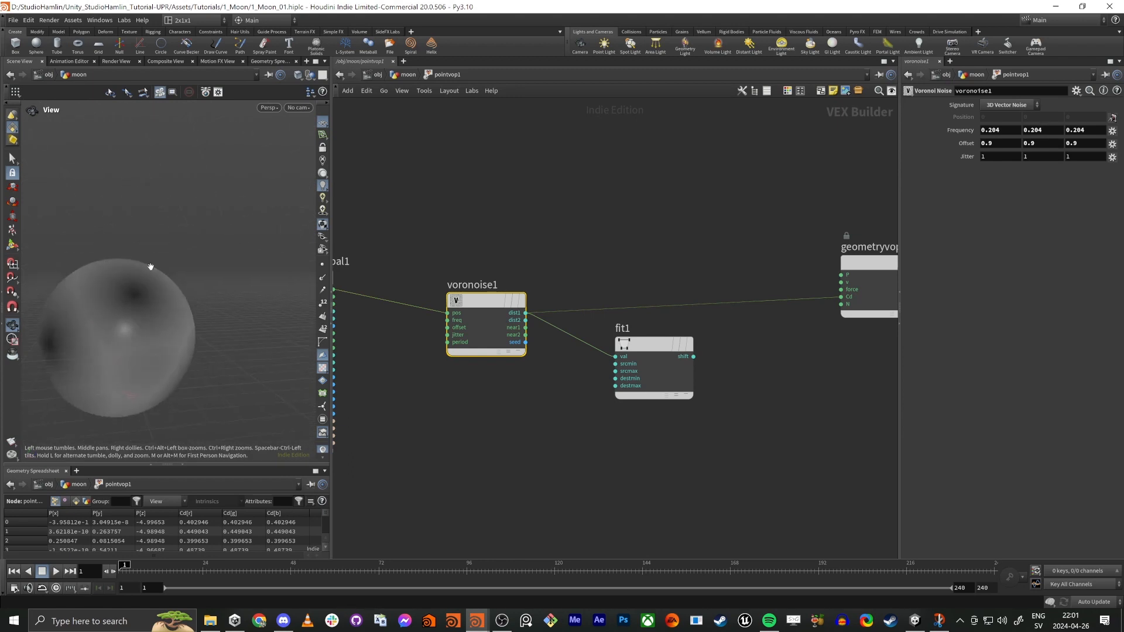
drag(695, 357, 849, 297)
drag(213, 263, 312, 273)
middle_drag(535, 232, 533, 235)
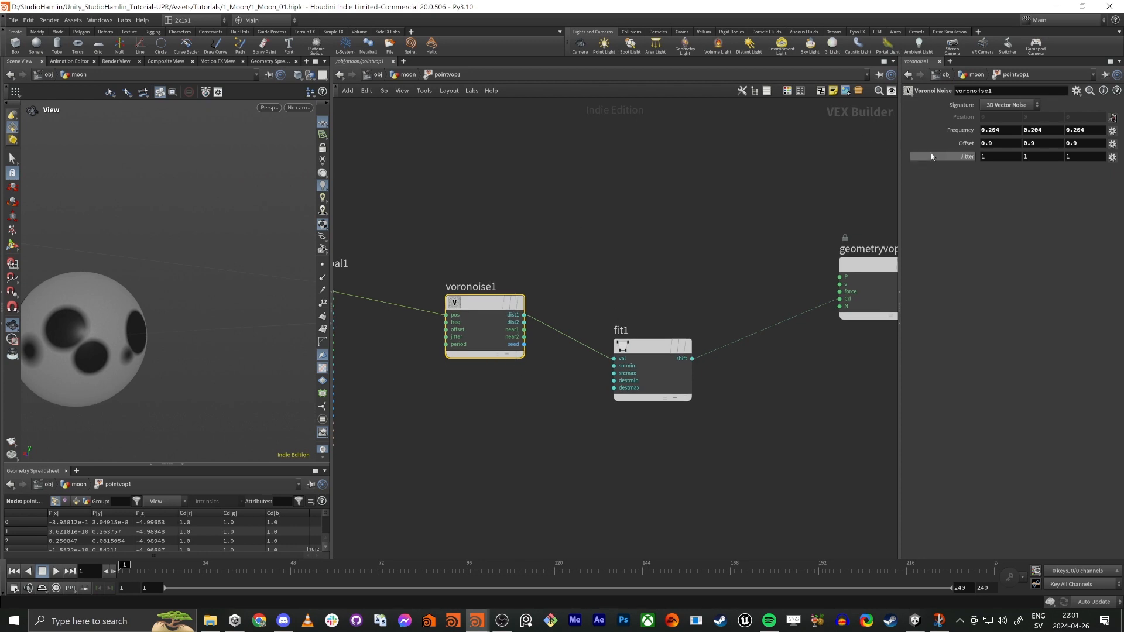
Set voronoise1's offset to 1.8 on all axes and inspect the new crater layout on the sphere.
middle_drag(965, 148, 1019, 148)
drag(140, 288, 220, 332)
middle_drag(220, 331, 251, 339)
scroll(239, 322, up, 2)
middle_drag(156, 282, 236, 291)
drag(236, 292, 258, 303)
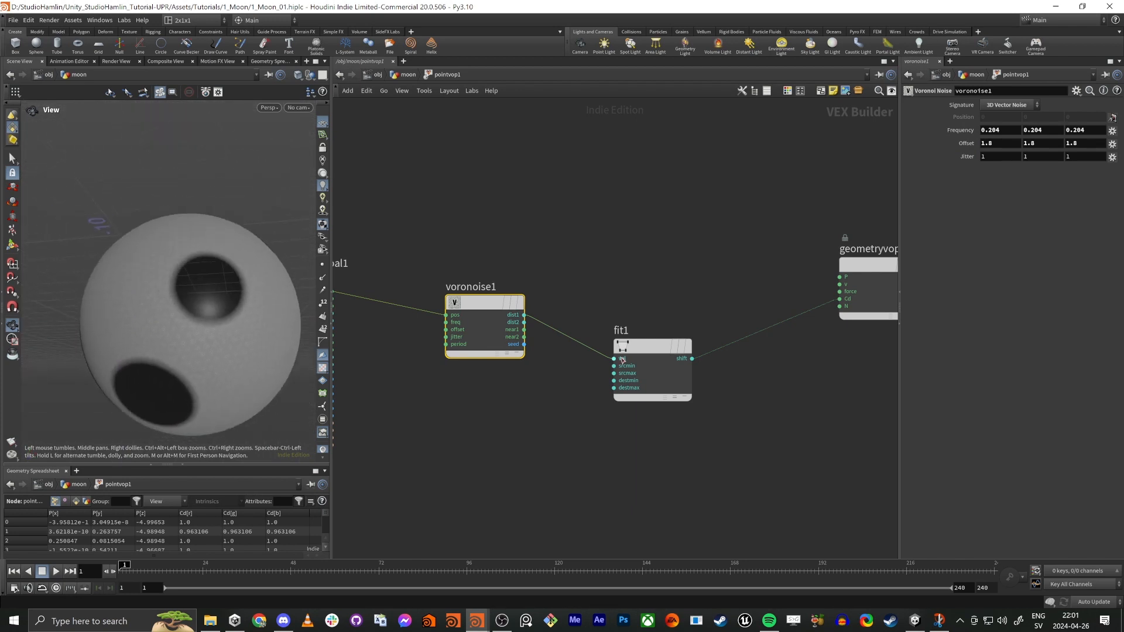
Line up fit1 beside voronoise1 and tidy the node spacing between the global and output nodes.
drag(662, 354, 628, 311)
middle_drag(563, 226, 718, 238)
drag(626, 240, 879, 463)
drag(775, 321, 724, 304)
Color the fit1 node blue using the network color palette, and close the palette.
click(723, 321)
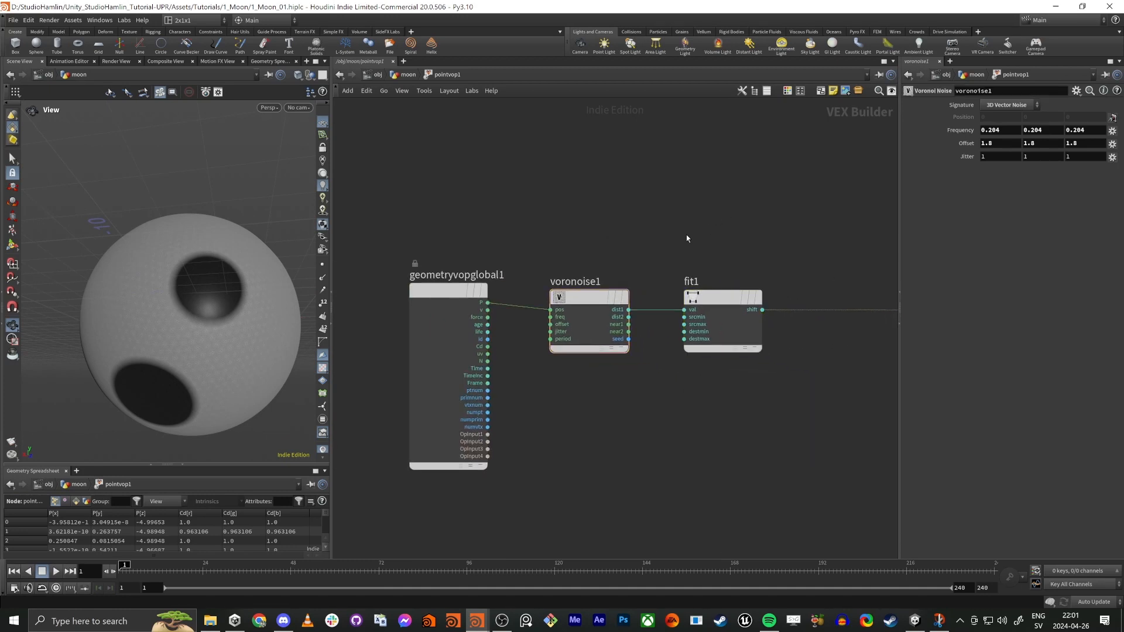
key(c)
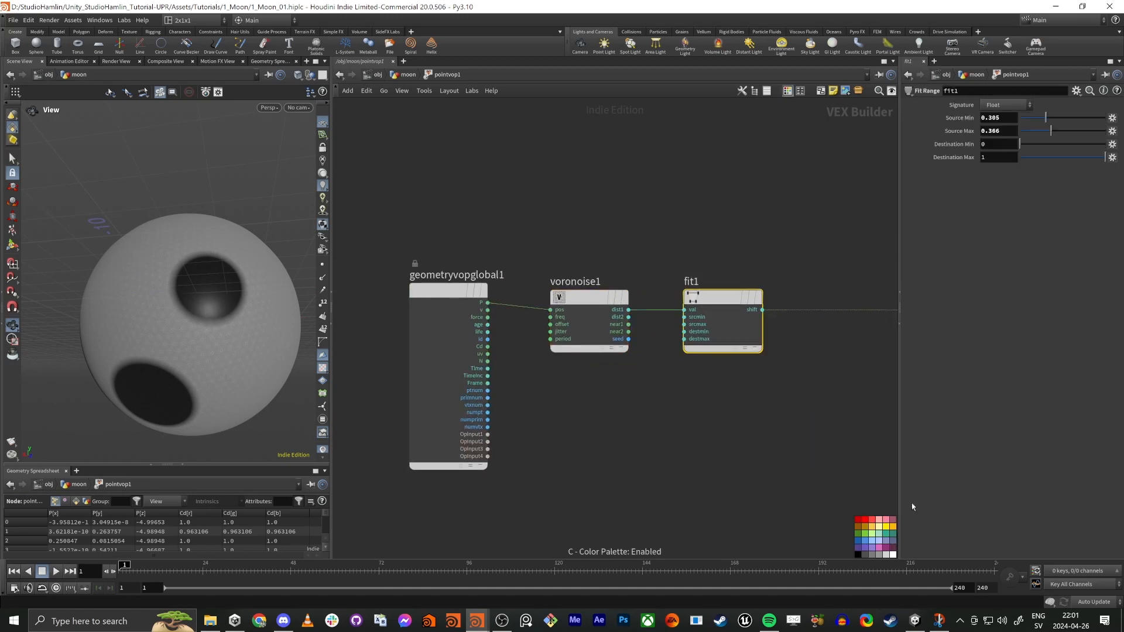
click(868, 545)
key(h)
key(c)
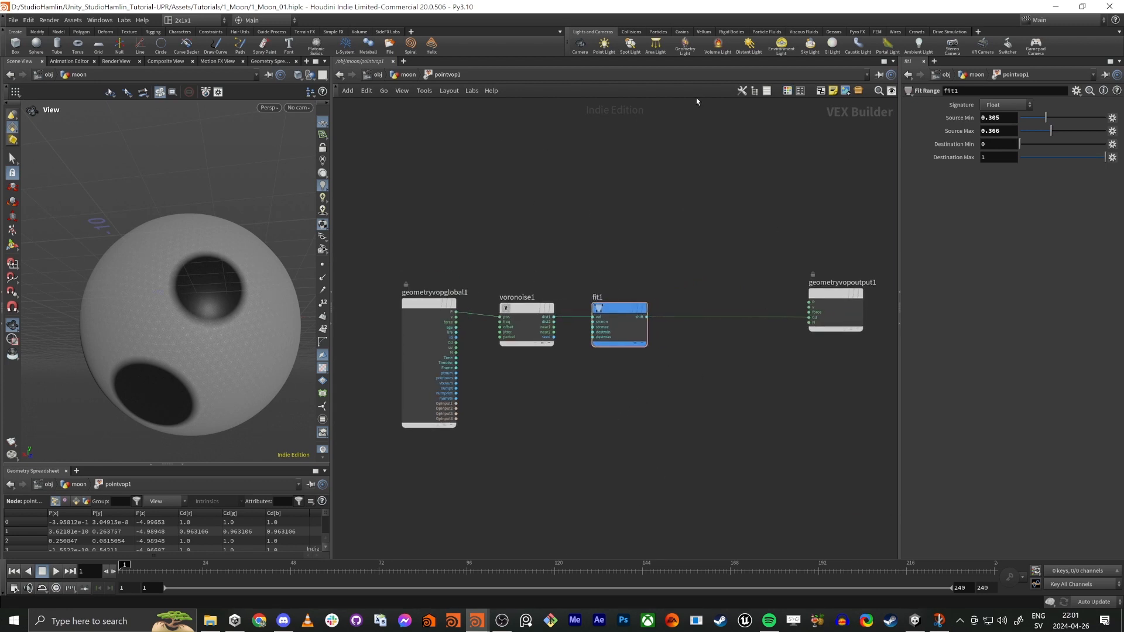
click(625, 306)
middle_drag(739, 399, 627, 416)
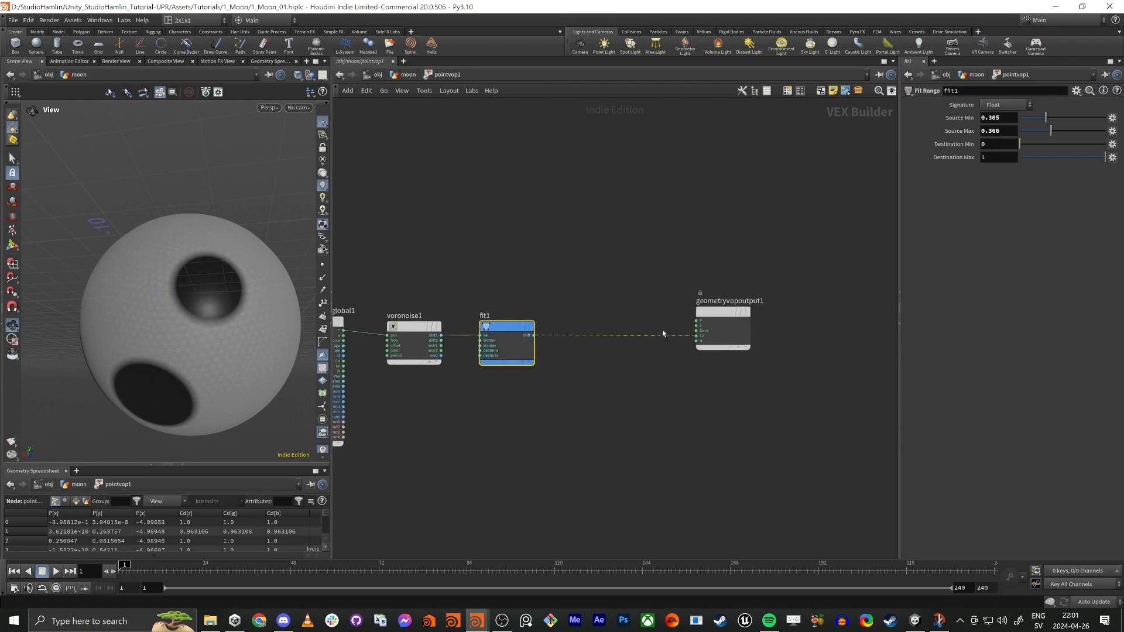
Make room before geometryvopoutput1 and add a Displace Along Normal node between it and fit1.
drag(738, 309, 886, 314)
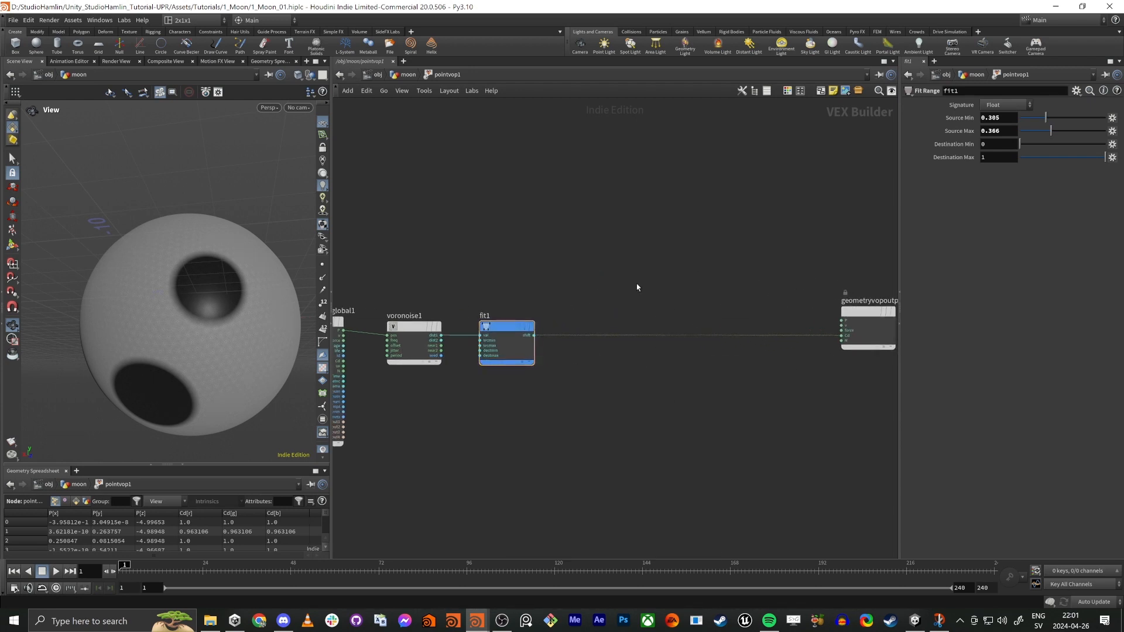
key(Tab)
text(disp)
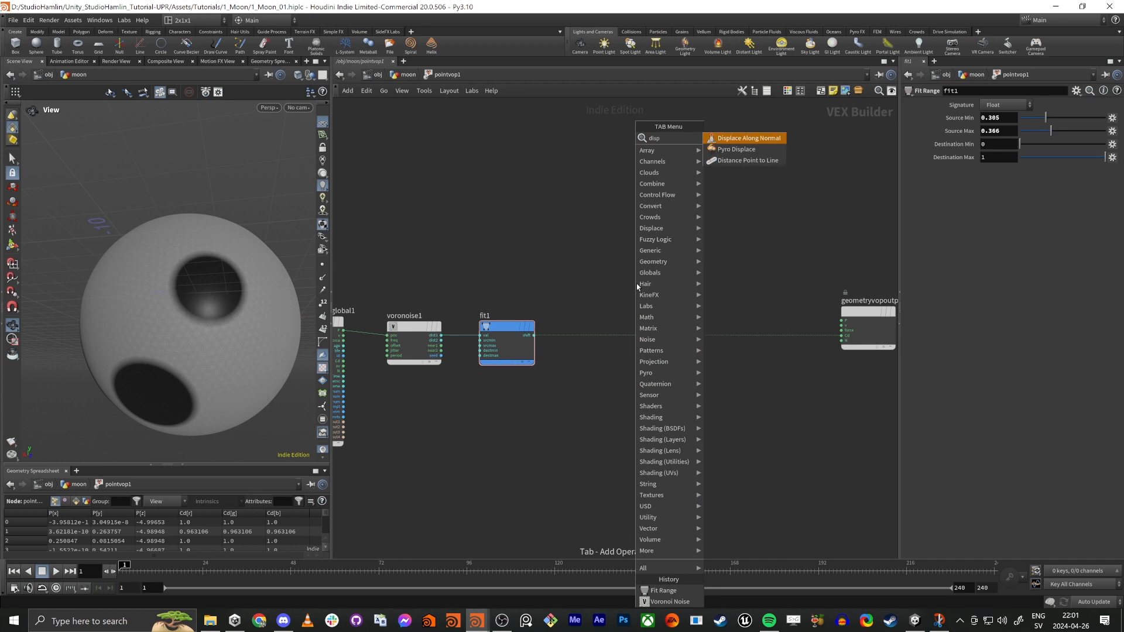
key(Return)
click(637, 284)
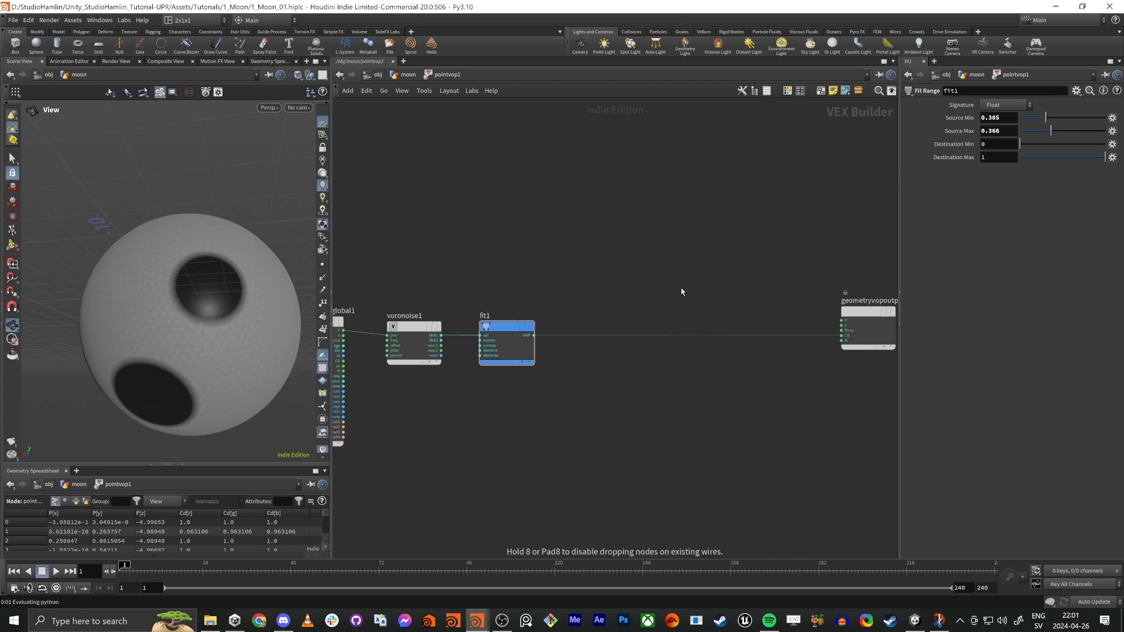
Wire fit1's shift output into displacenml1's amount, and displacenml1's dispP output into P on geometryvopoutput1.
click(506, 349)
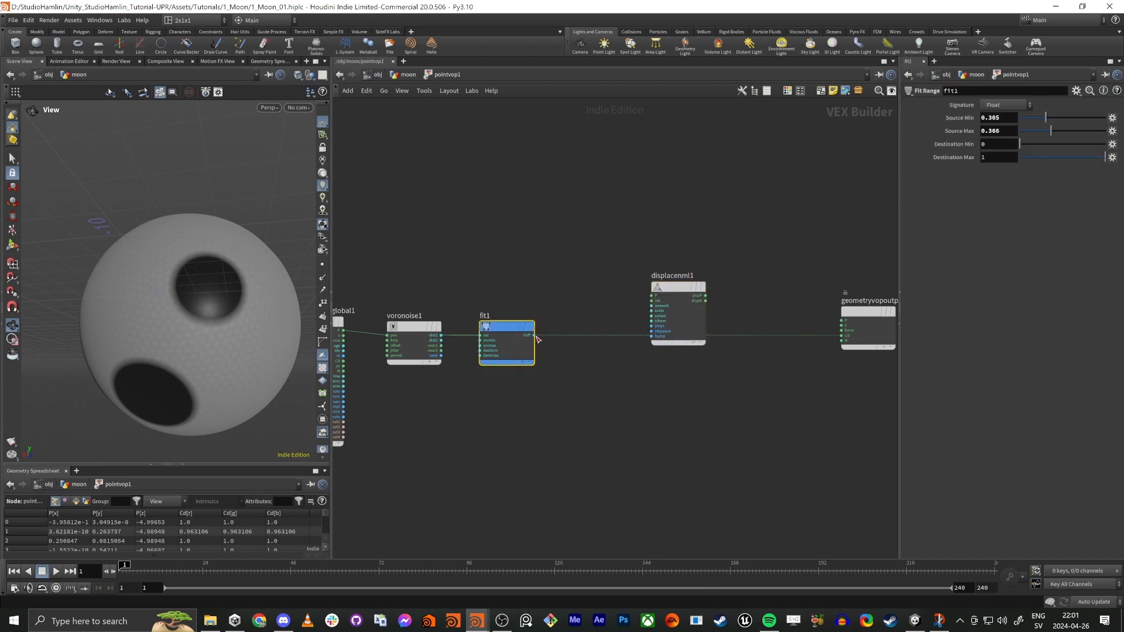
drag(534, 335, 659, 318)
click(656, 307)
click(705, 295)
click(847, 336)
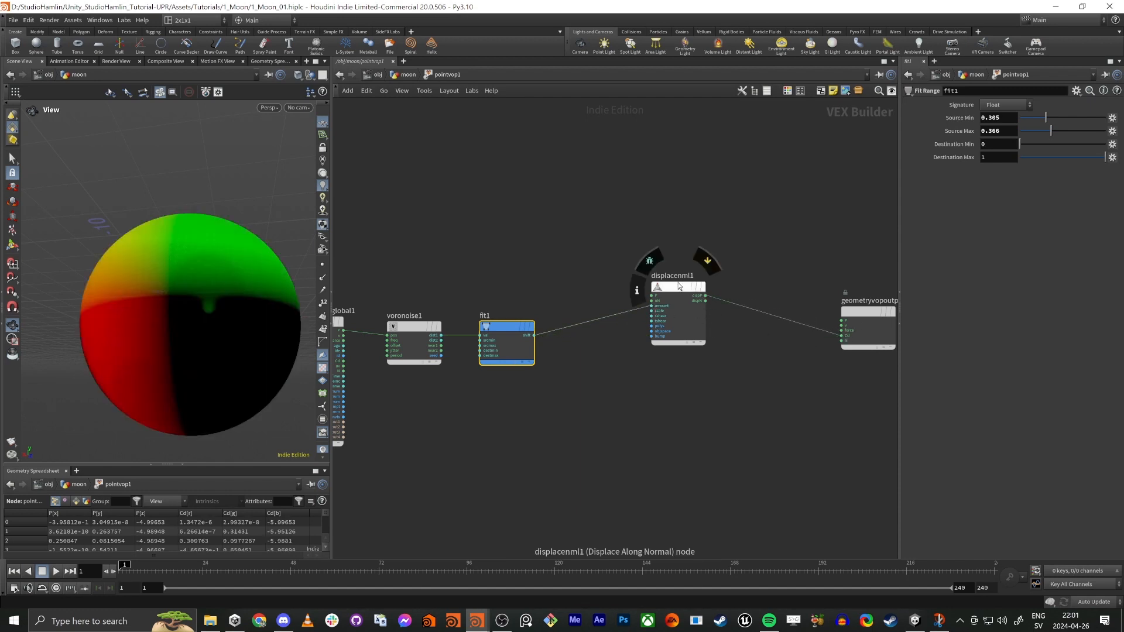
drag(674, 300, 724, 324)
scroll(739, 330, up, 3)
middle_drag(866, 358, 701, 344)
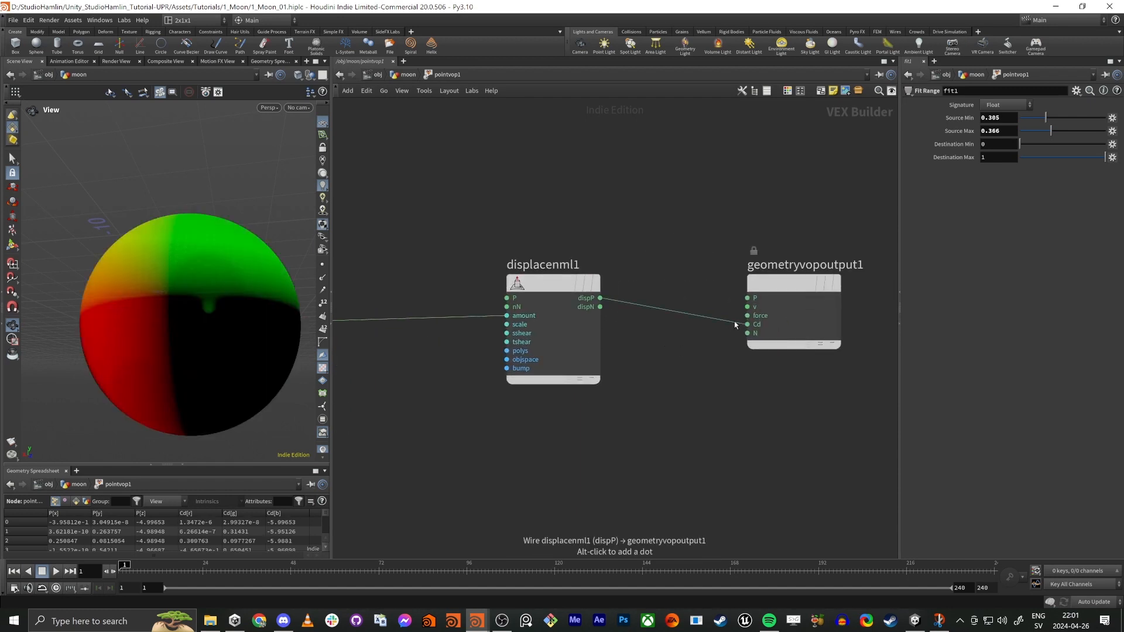
drag(748, 325, 750, 298)
middle_drag(643, 319, 755, 327)
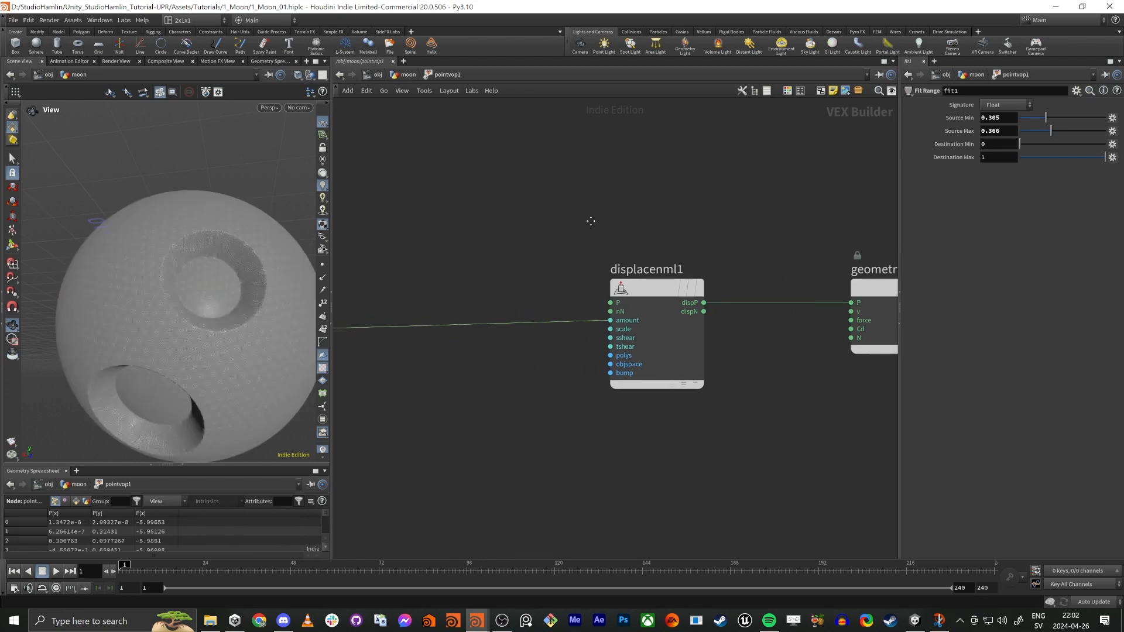
Examine the displaced craters from several angles and review displacenml1's scale parameters and its upstream nodes.
mouse_move(169, 317)
mouse_down()
mouse_move(276, 262)
mouse_move(175, 326)
mouse_up()
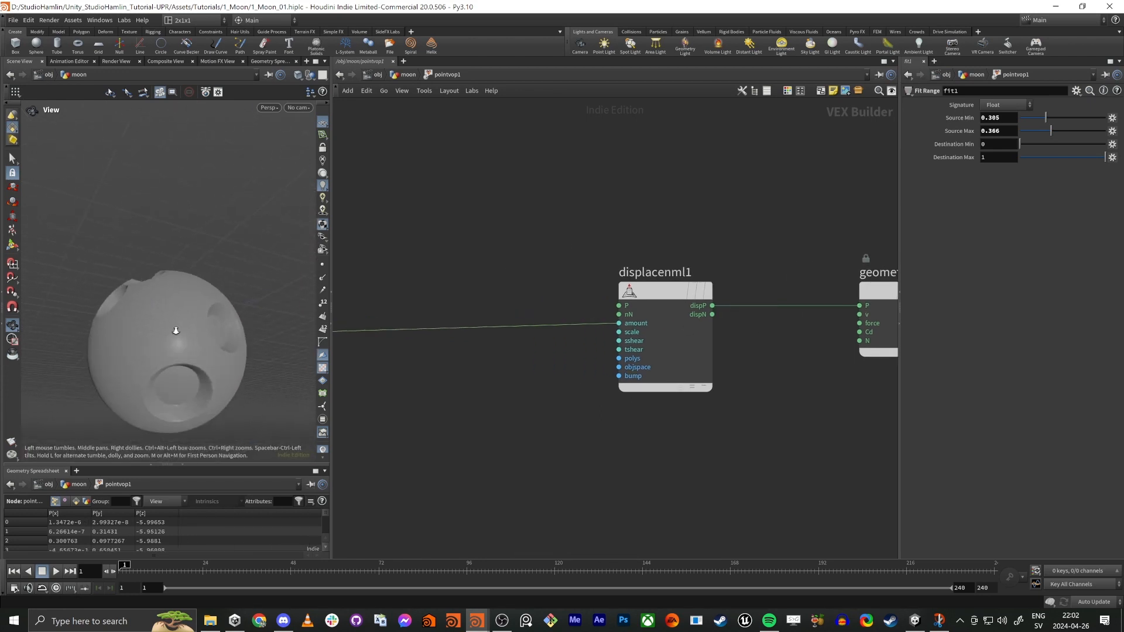
middle_drag(497, 396, 552, 361)
scroll(551, 361, down, 2)
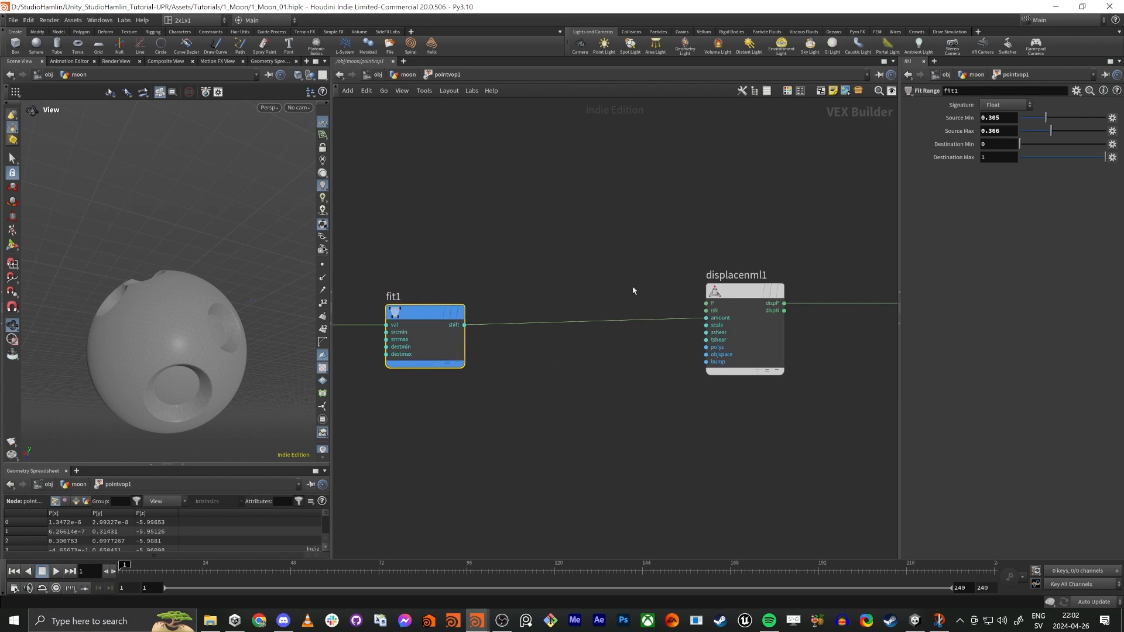
click(730, 314)
mouse_move(1098, 119)
mouse_down()
mouse_move(1061, 124)
mouse_move(1118, 121)
mouse_up()
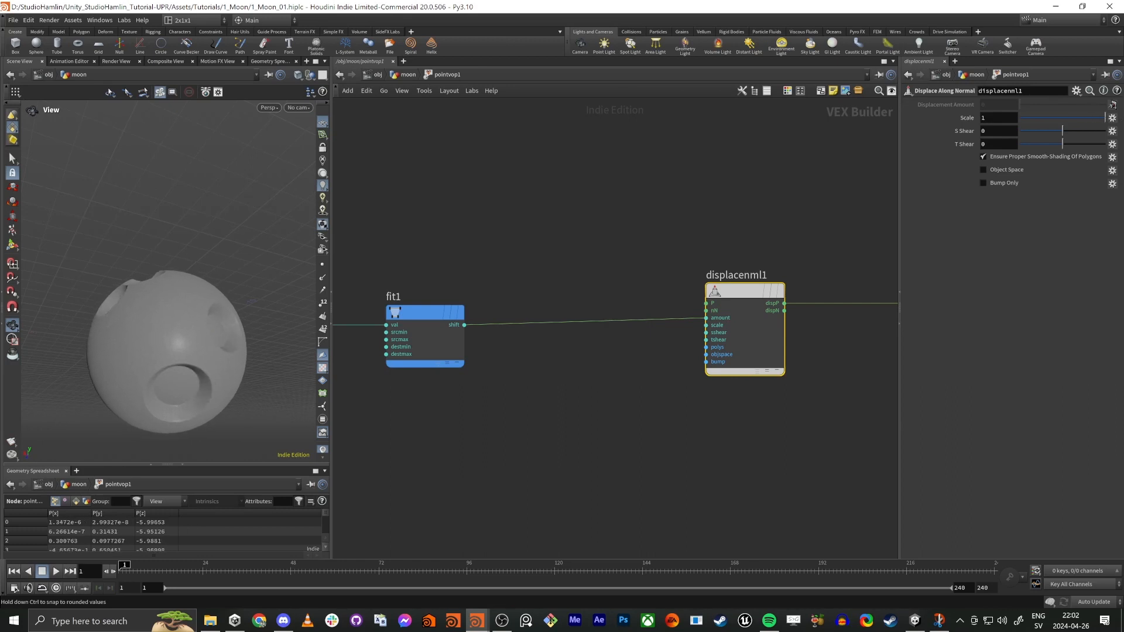
middle_drag(492, 257, 612, 254)
drag(525, 244, 555, 274)
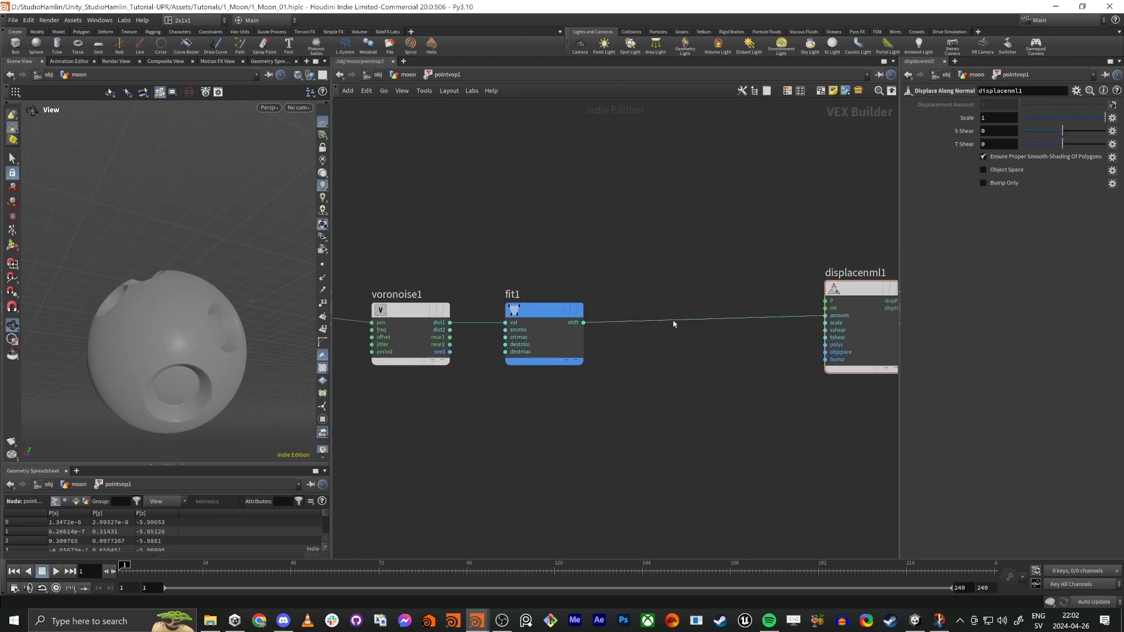
scroll(174, 334, up, 4)
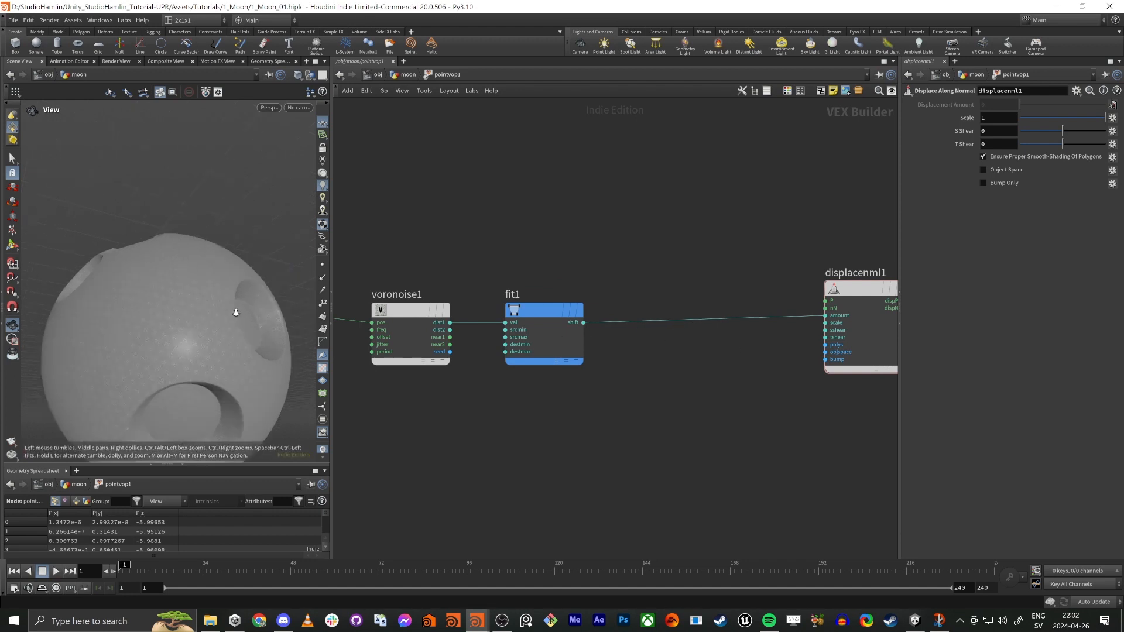
drag(237, 312, 128, 339)
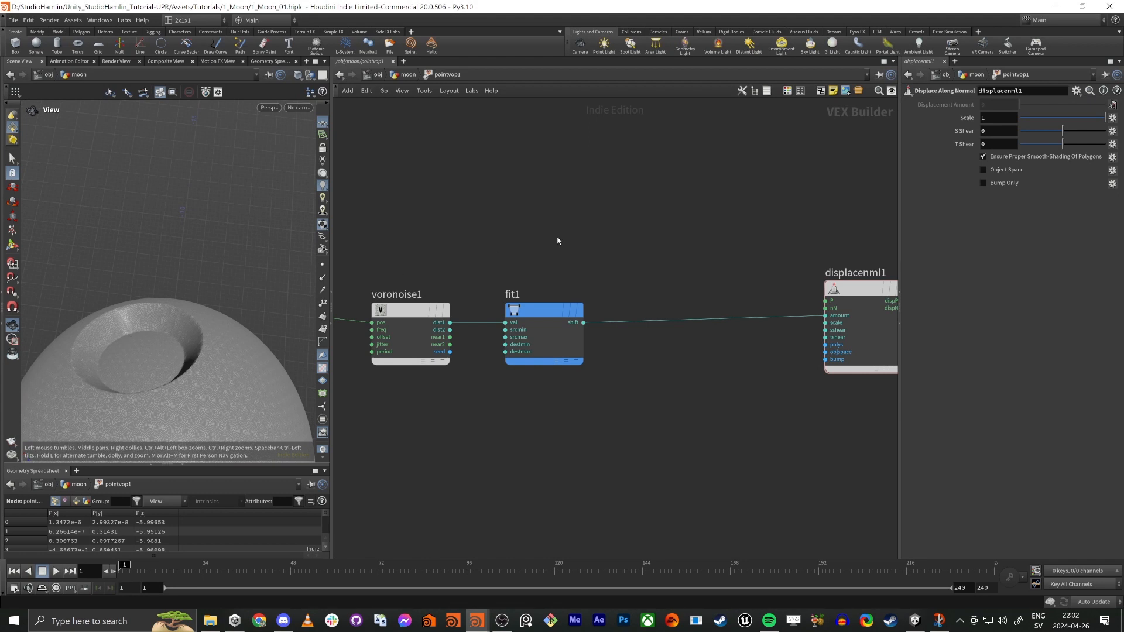
Set fit1's Destination Min to -1 and Destination Max to 0, and check the crater from the side.
click(560, 313)
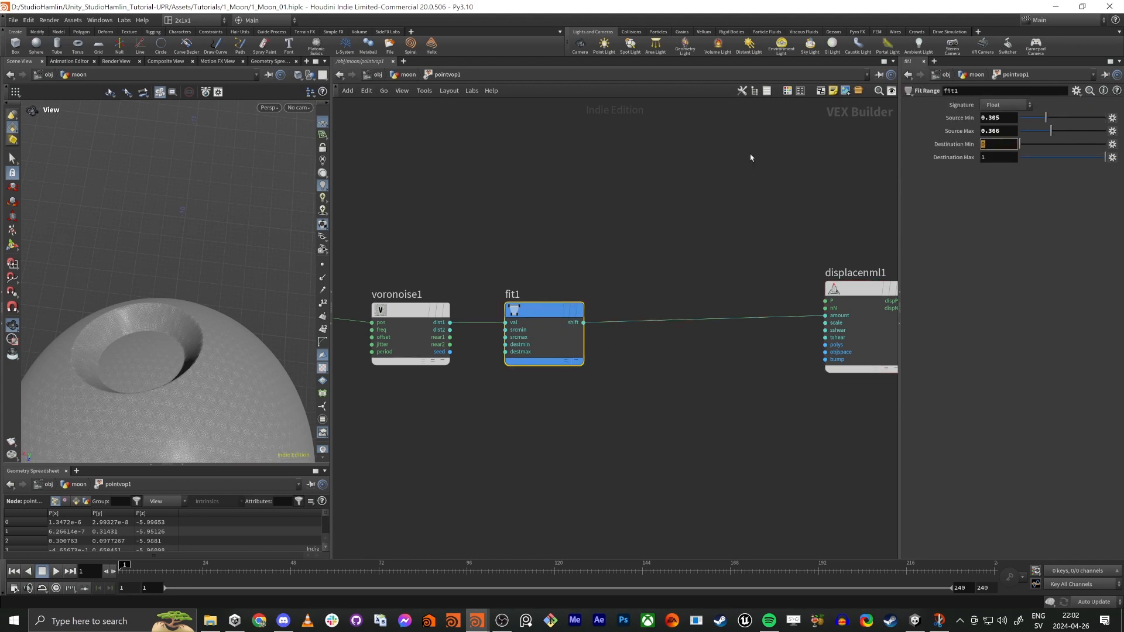
text(-1)
key(Tab)
text(0)
key(Return)
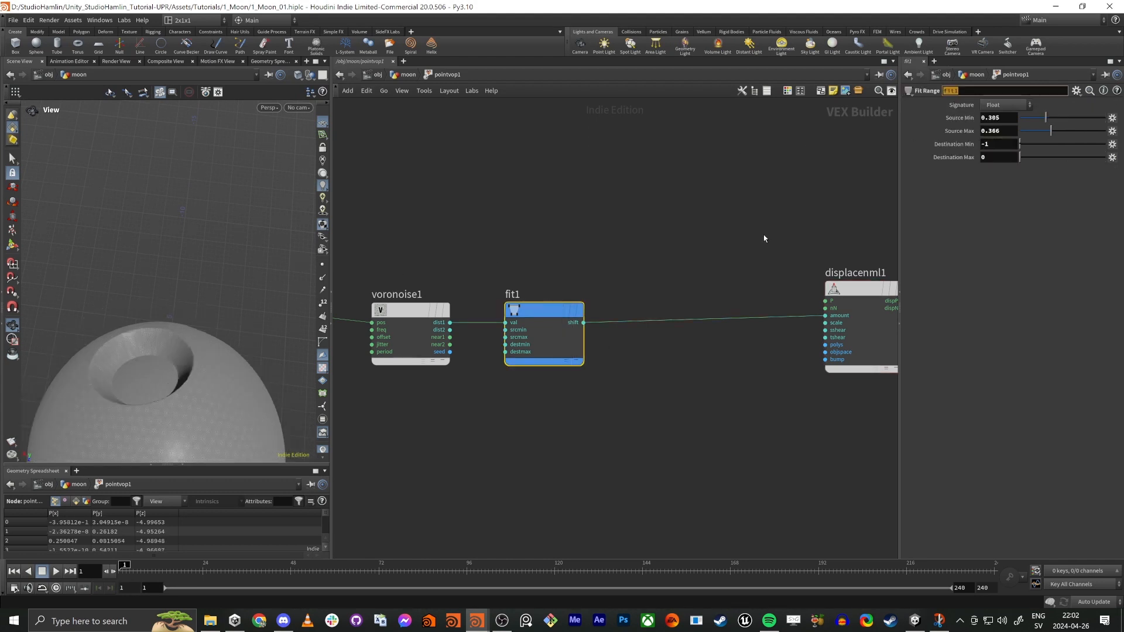
mouse_move(153, 350)
mouse_down()
mouse_move(153, 332)
mouse_move(155, 362)
mouse_up()
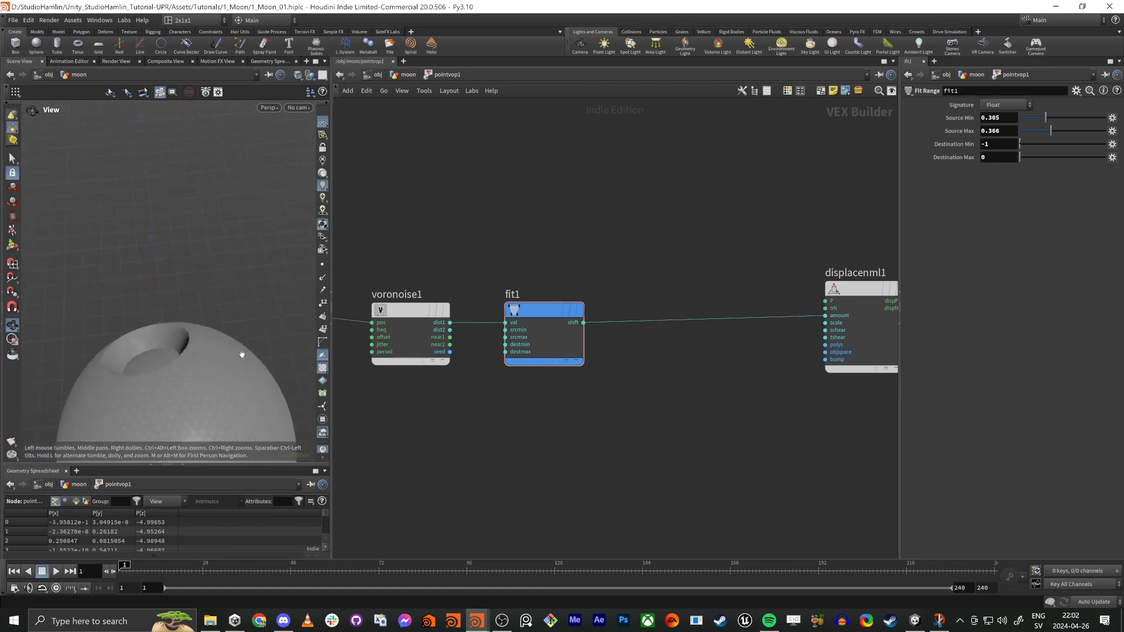
Disconnect displacenml1 from the geometry output, then reconnect dispP to P to compare the sphere with and without displacement.
middle_drag(805, 236, 724, 244)
click(861, 309)
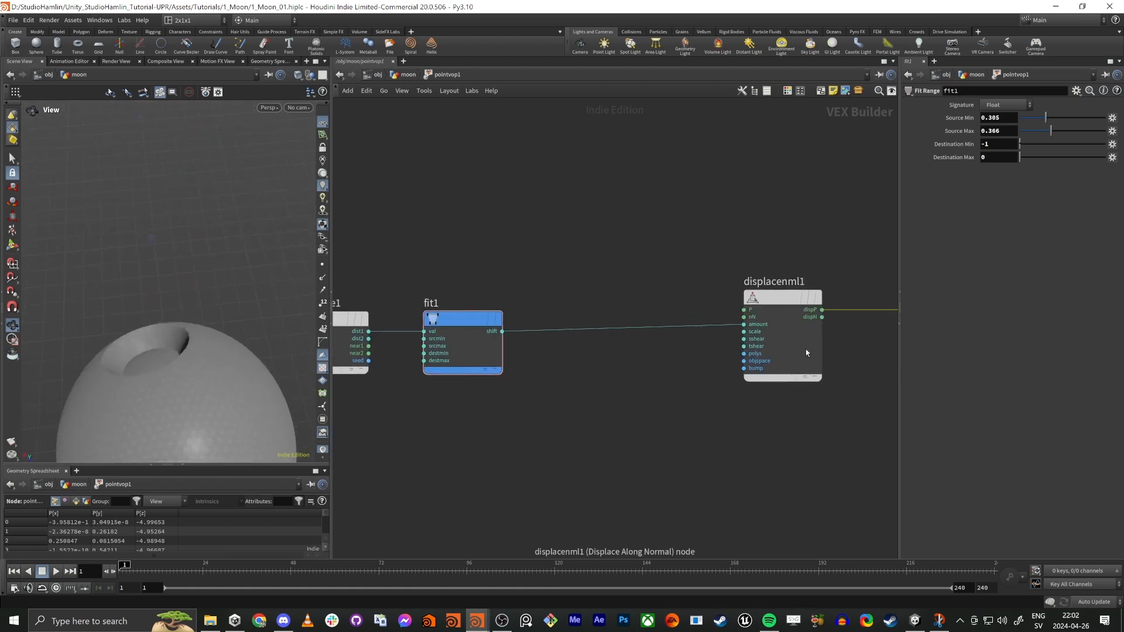
key(Delete)
middle_drag(814, 346, 600, 325)
drag(569, 296, 716, 296)
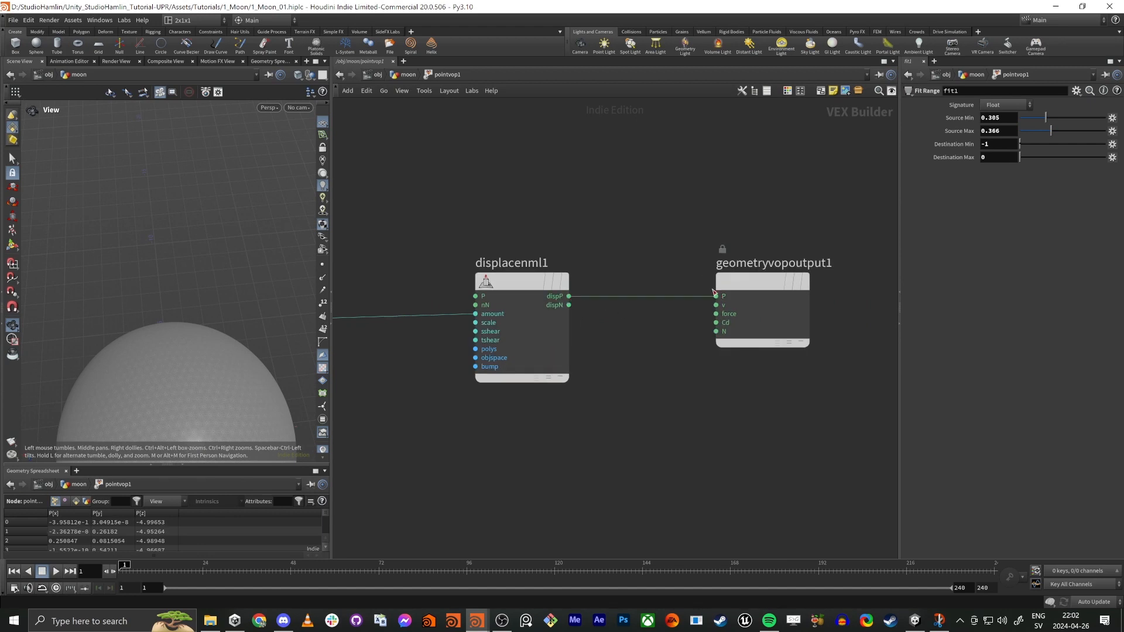
Examine the carved craters all around the sphere, both close up and from a distance.
drag(117, 384, 135, 354)
scroll(135, 354, up, 5)
drag(195, 334, 218, 394)
scroll(170, 350, down, 8)
middle_drag(193, 319, 153, 373)
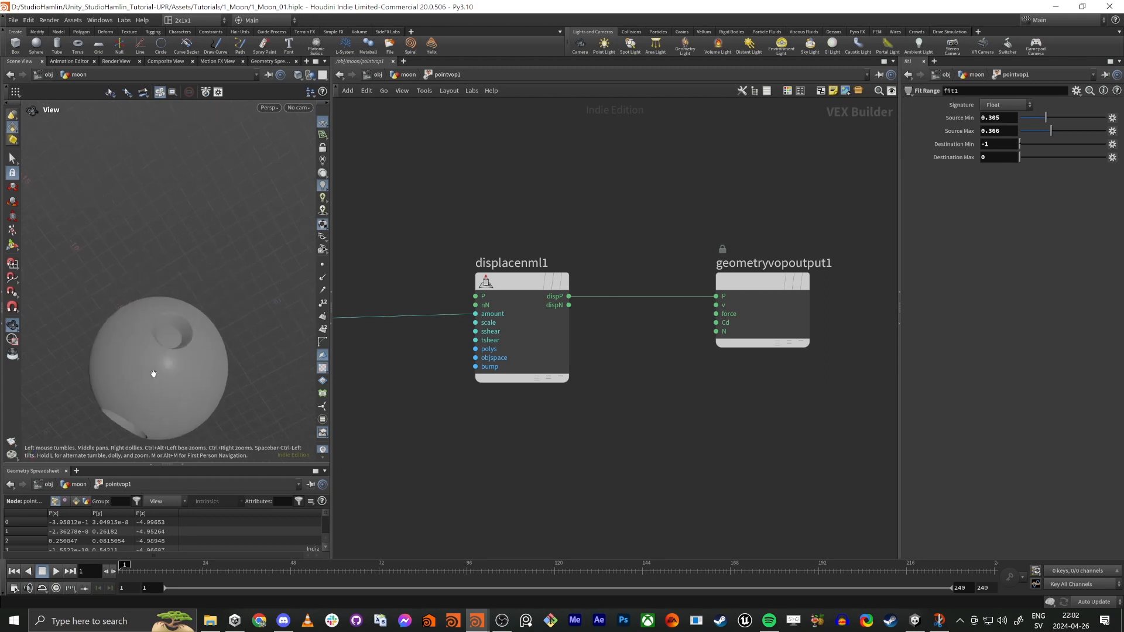
scroll(153, 363, up, 5)
scroll(150, 303, down, 5)
drag(151, 303, 230, 324)
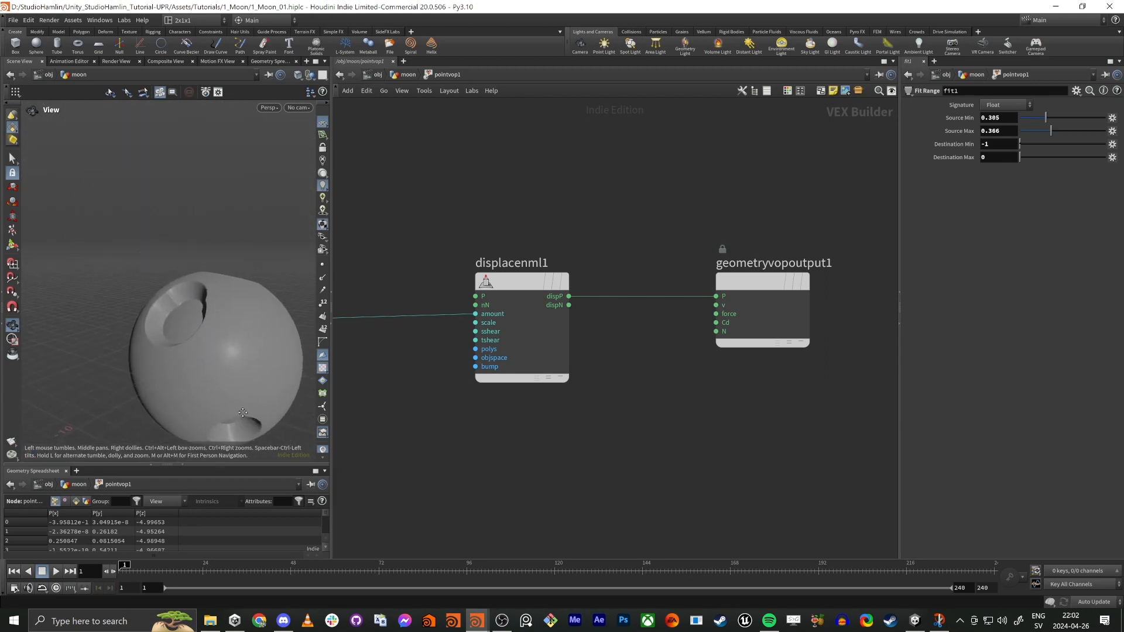
middle_drag(230, 324, 189, 273)
drag(190, 273, 150, 282)
drag(210, 202, 217, 246)
middle_drag(217, 246, 189, 310)
scroll(190, 309, down, 4)
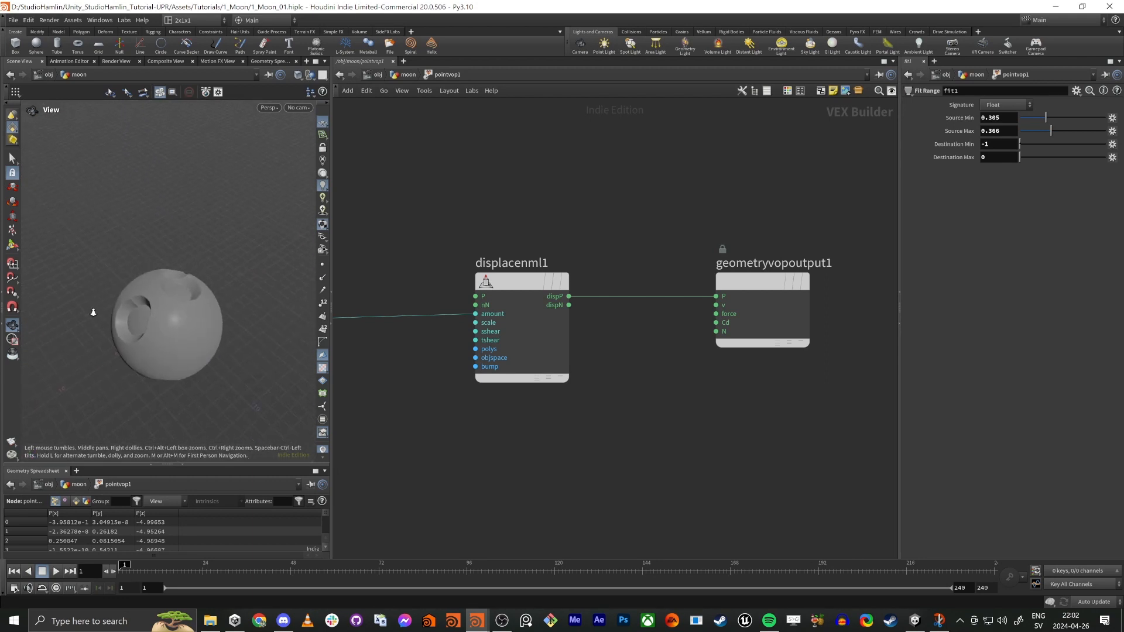
drag(94, 312, 310, 276)
scroll(156, 303, up, 5)
mouse_move(156, 303)
mouse_down()
mouse_move(262, 288)
mouse_move(188, 309)
mouse_move(213, 324)
mouse_move(191, 341)
mouse_up()
scroll(213, 324, up, 2)
Set voronoise1's offset to 4.9 on all axes and inspect the new crater up close.
middle_drag(451, 226, 838, 228)
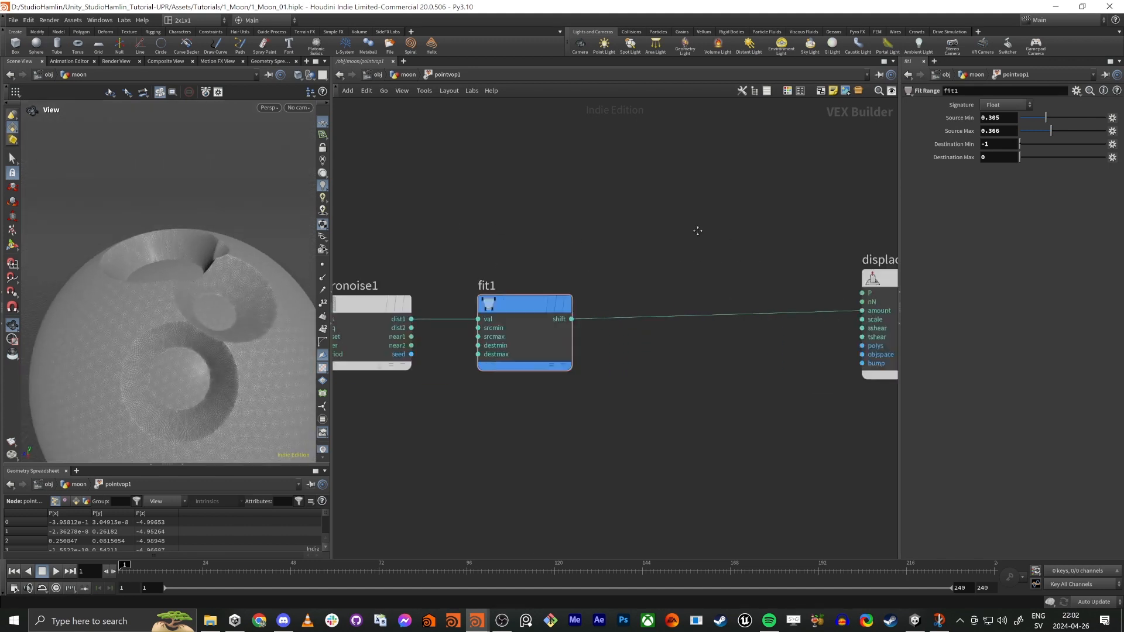
middle_drag(398, 230, 531, 226)
scroll(447, 226, down, 1)
drag(448, 225, 463, 341)
middle_drag(966, 144, 1119, 130)
drag(121, 294, 246, 290)
scroll(188, 296, up, 3)
scroll(221, 292, down, 3)
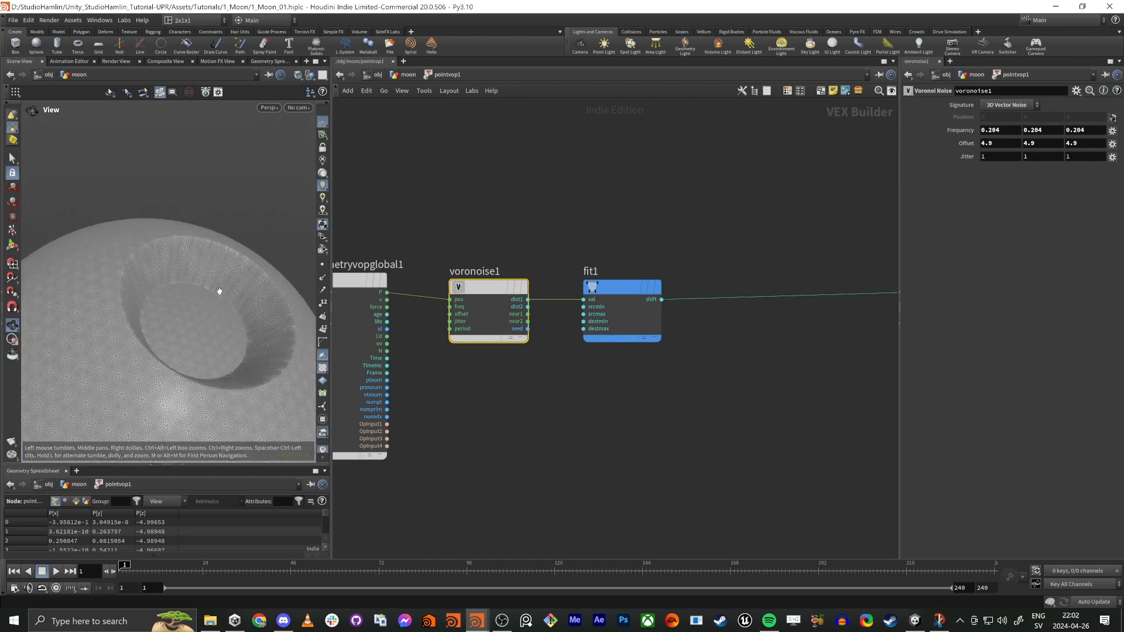
Restore fit1's Destination Min to 0 and Destination Max to 1, and view the resulting craters.
middle_drag(601, 243, 516, 241)
click(568, 318)
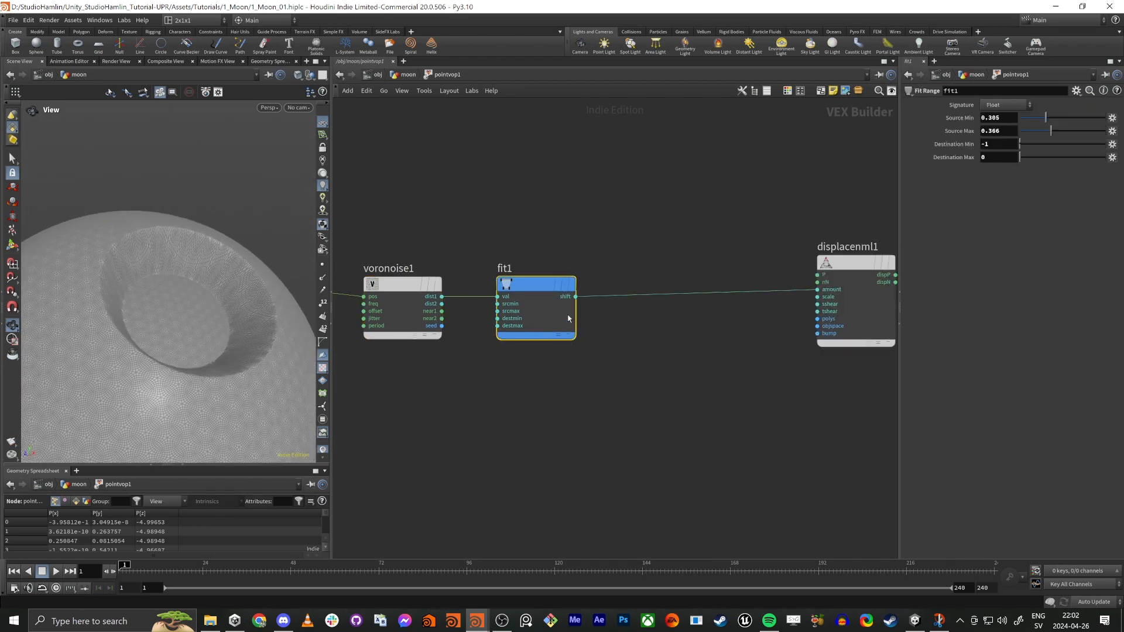
key(Tab)
text(1)
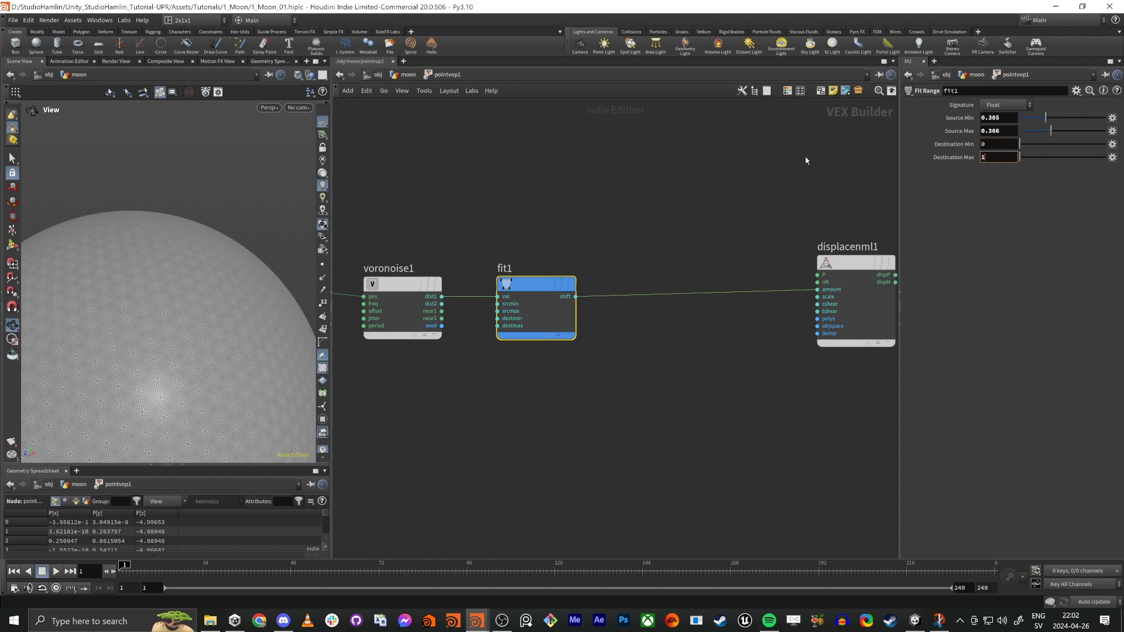
key(Tab)
middle_drag(590, 213, 637, 199)
right_drag(188, 237, 148, 277)
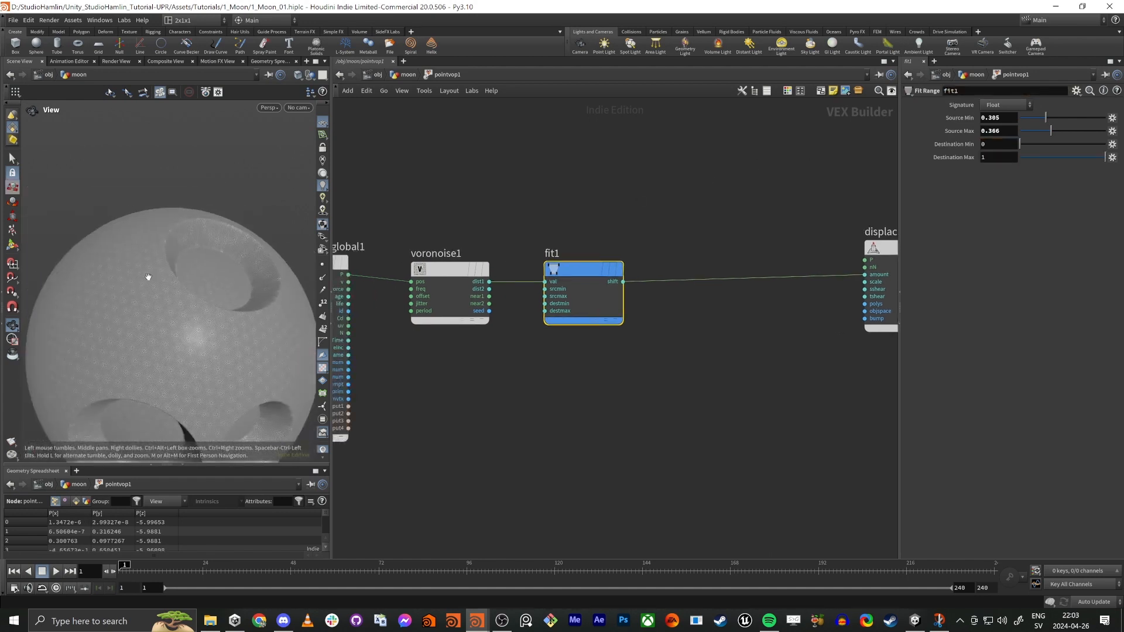
Shift fit1 below the main node row and create a reference copy of it.
right_click(580, 271)
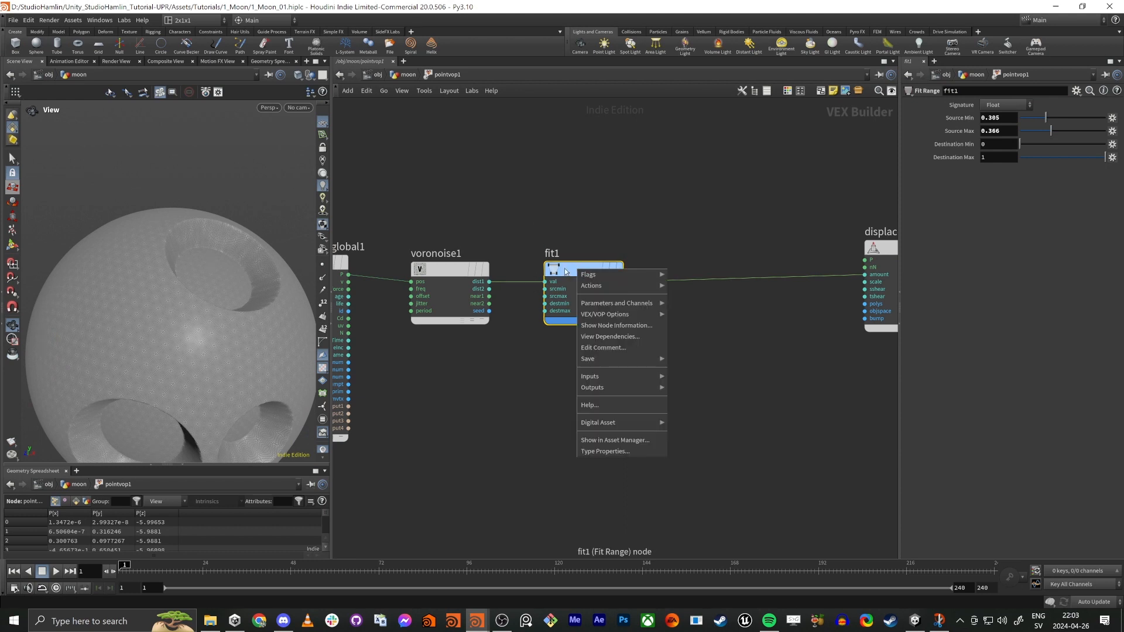
click(566, 271)
drag(566, 272, 577, 325)
right_click(578, 320)
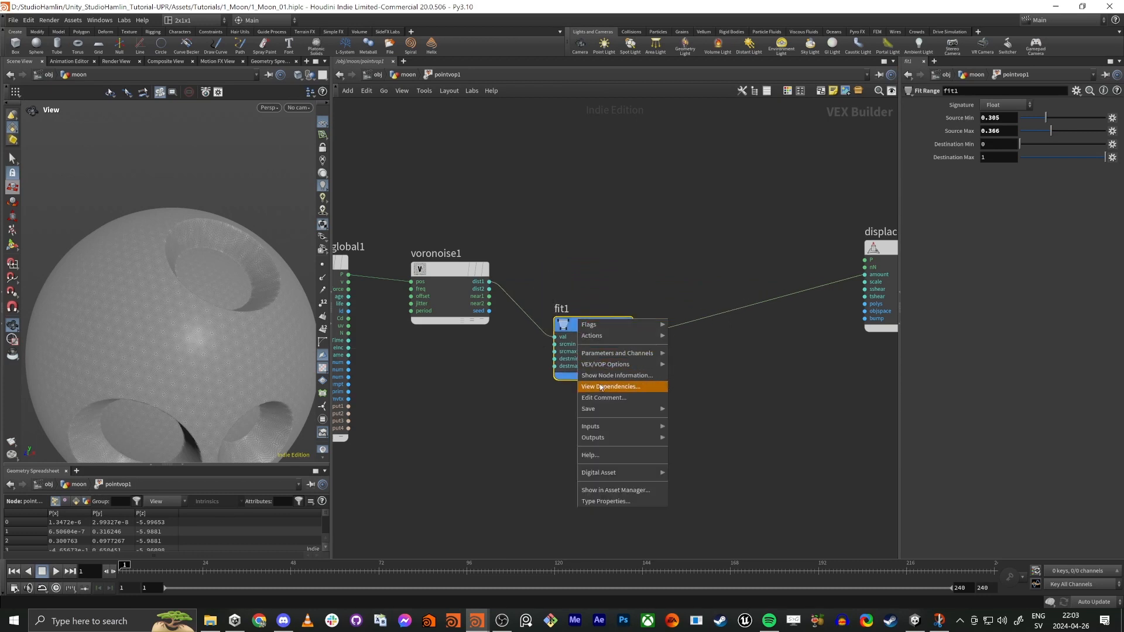
mouse_move(627, 341)
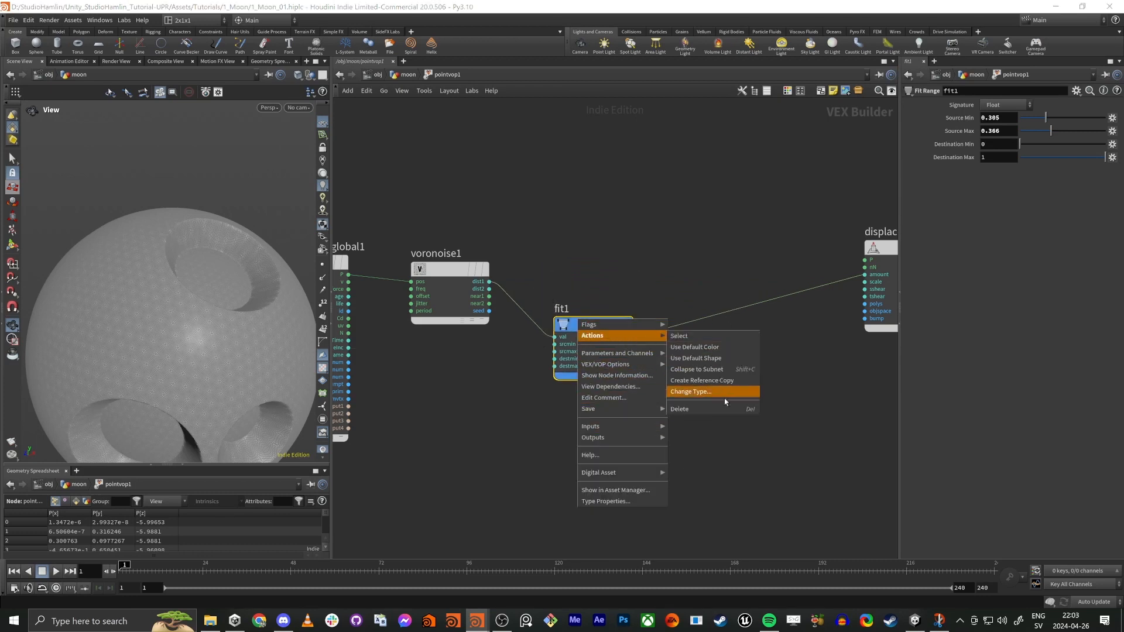
click(707, 381)
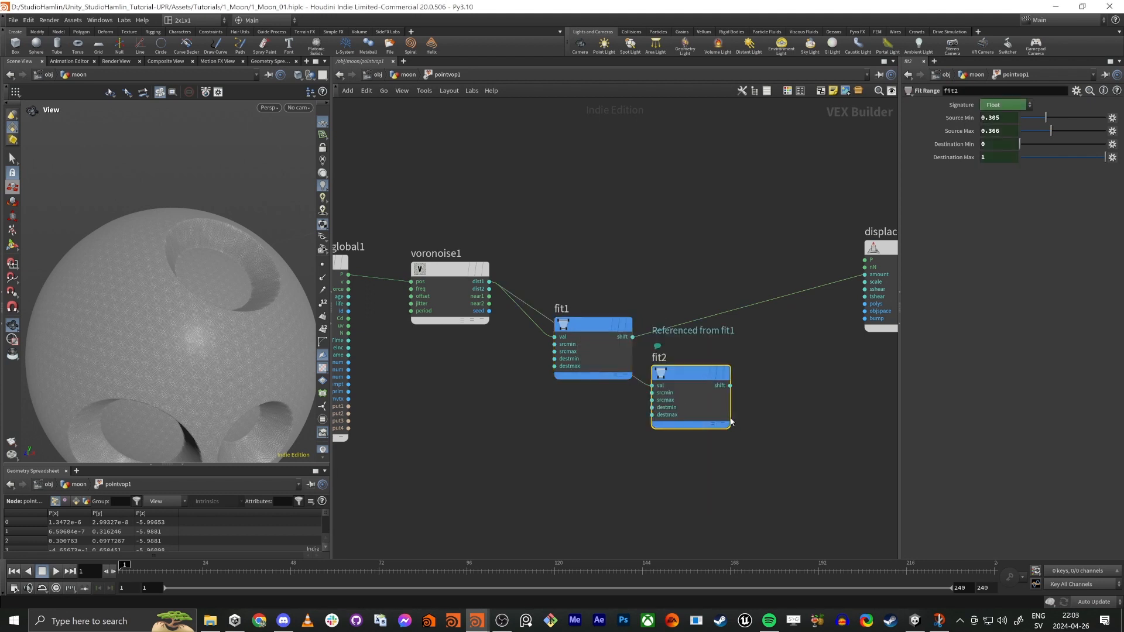
Arrange fit1 above its reference copy fit2 and color fit2 pink using the network color palette.
click(594, 403)
drag(597, 312, 616, 244)
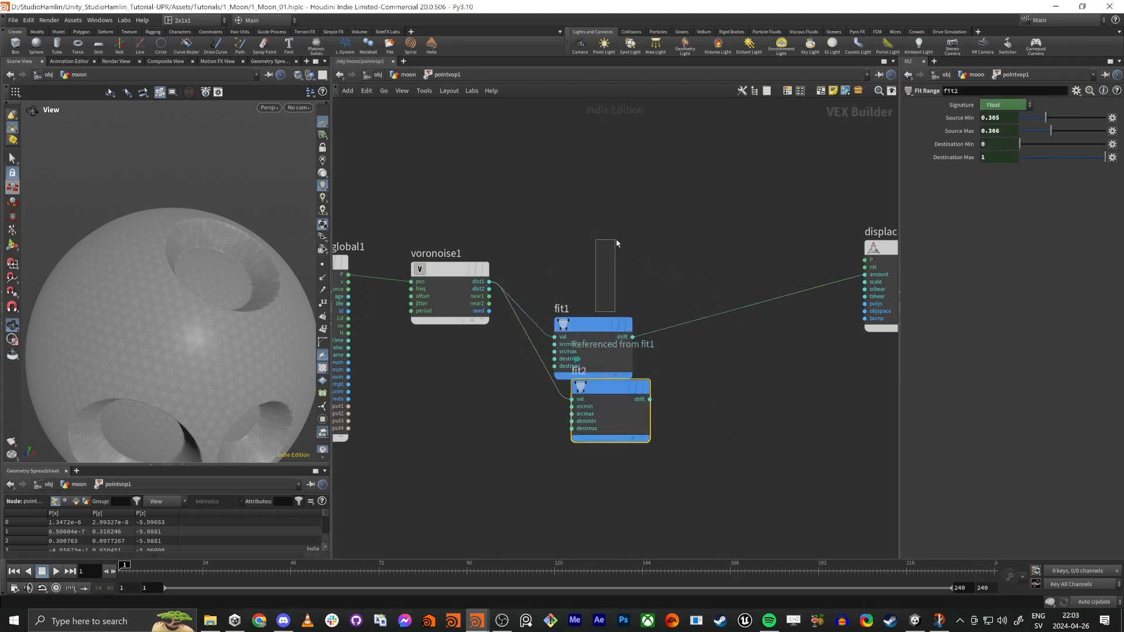
drag(591, 338, 601, 261)
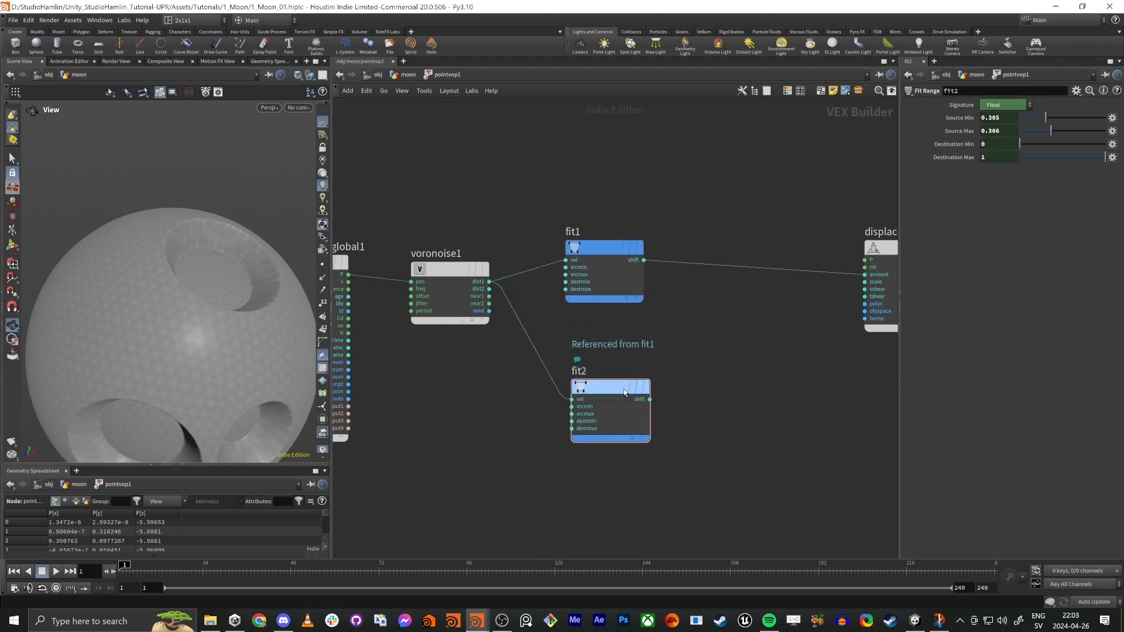
drag(623, 390, 609, 342)
key(c)
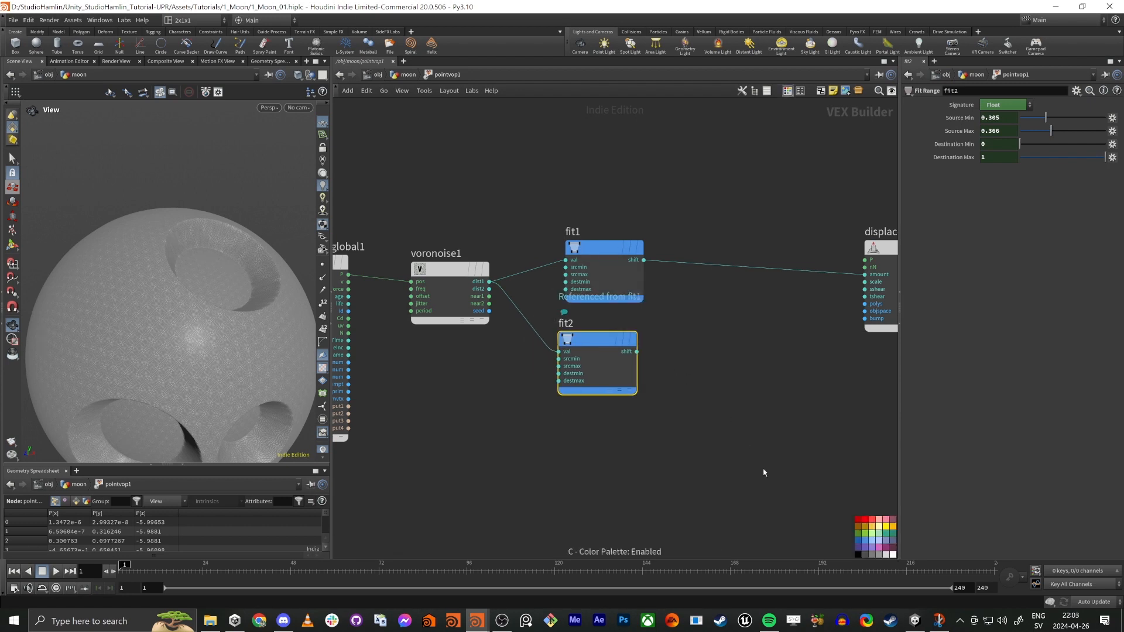
click(886, 520)
Move displacenml1 slightly upward between the fit nodes and geometryvopoutput1.
middle_drag(716, 397, 606, 418)
middle_drag(696, 413, 571, 377)
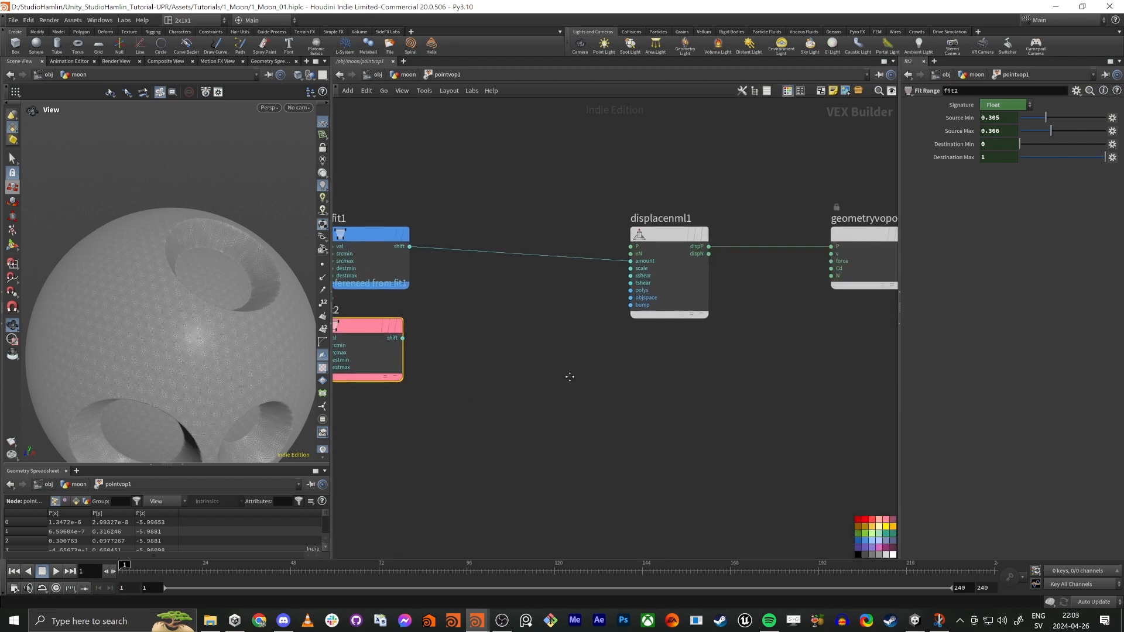
scroll(572, 377, down, 2)
drag(666, 308, 675, 280)
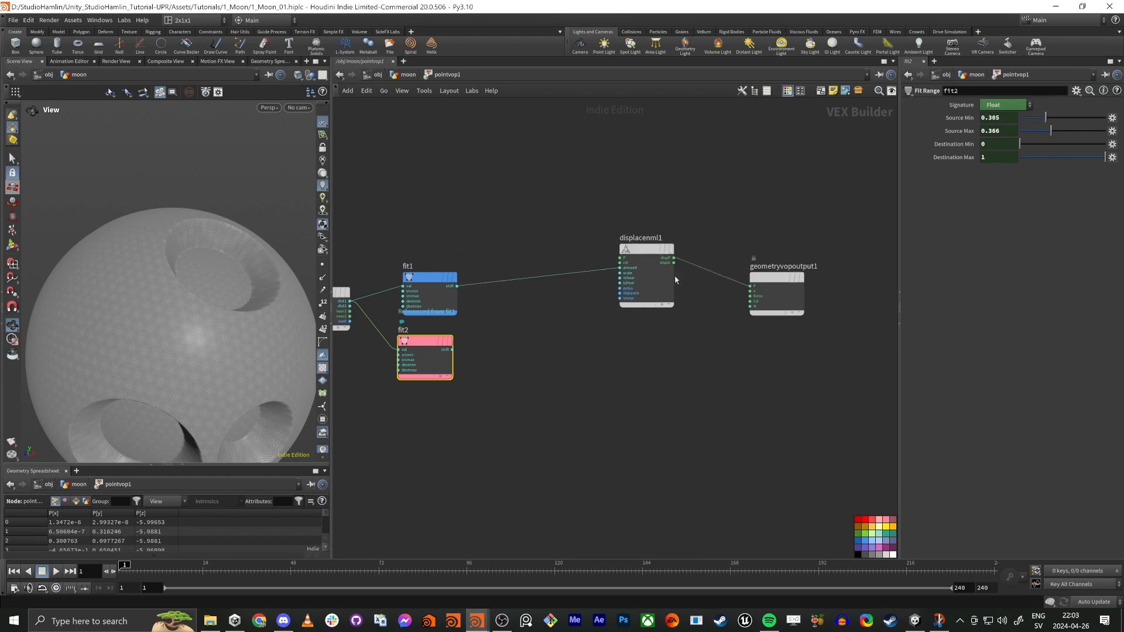
Connect fit2's shift output to the Cd input of geometryvopoutput1.
drag(751, 301, 451, 350)
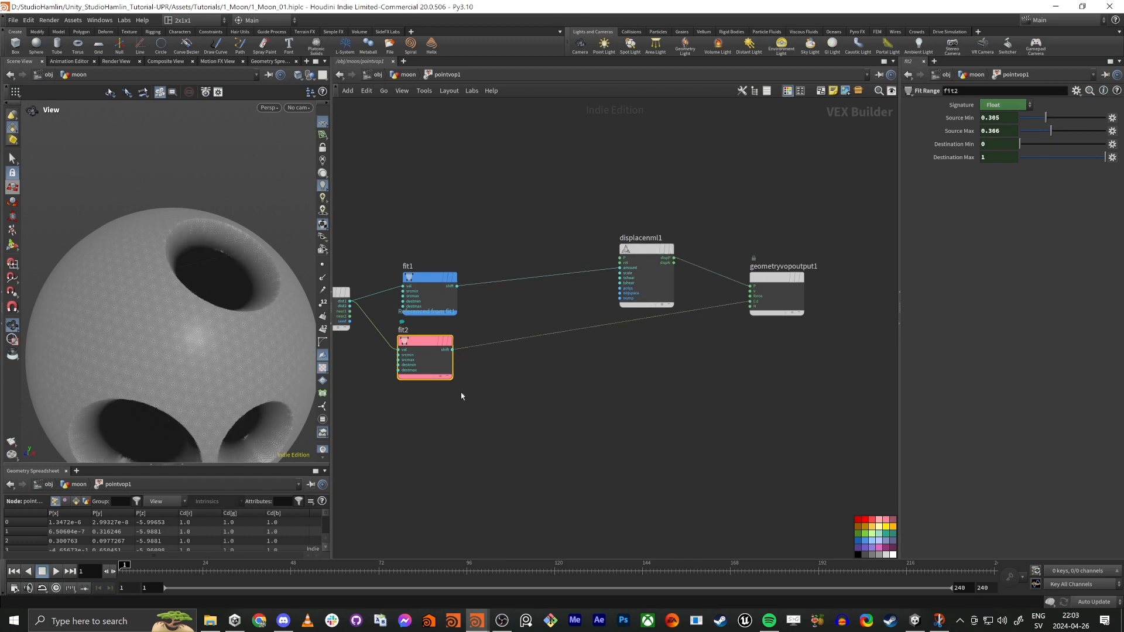
middle_drag(494, 427, 602, 423)
scroll(147, 276, down, 3)
drag(173, 271, 217, 276)
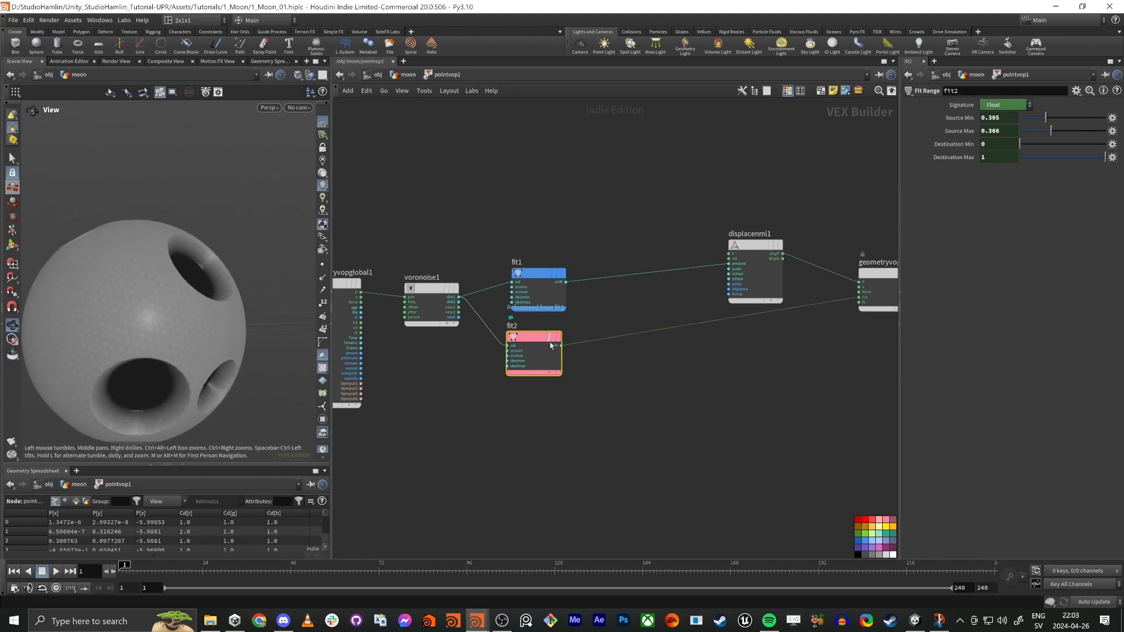
Reposition fit2 and fit1 so that fit1 sits aligned directly above fit2.
drag(550, 346, 570, 357)
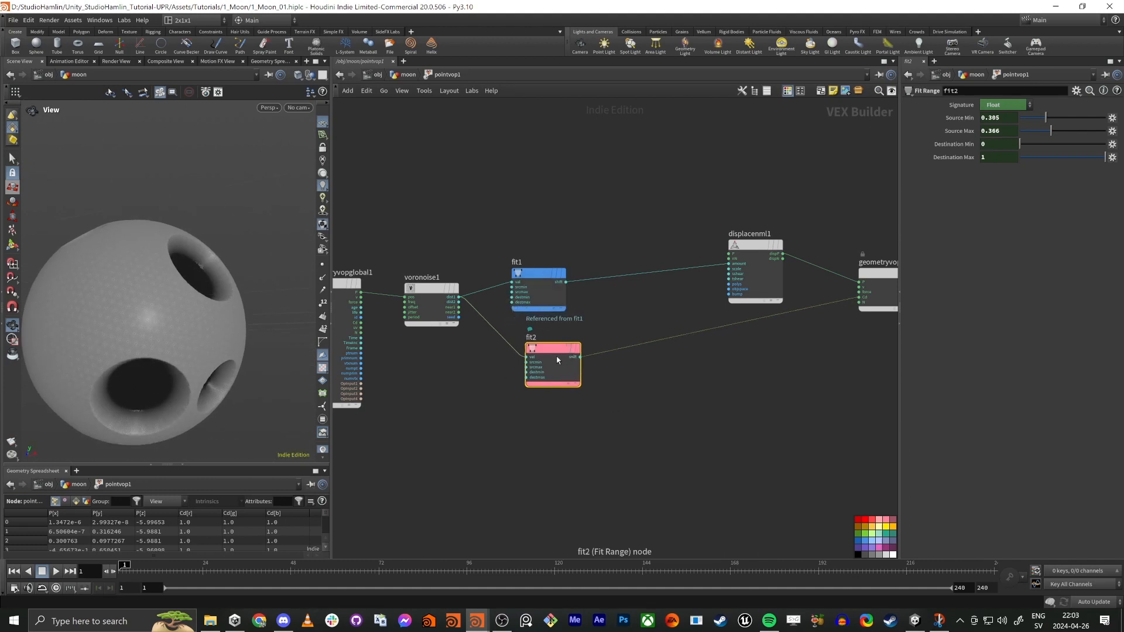
drag(536, 275, 539, 275)
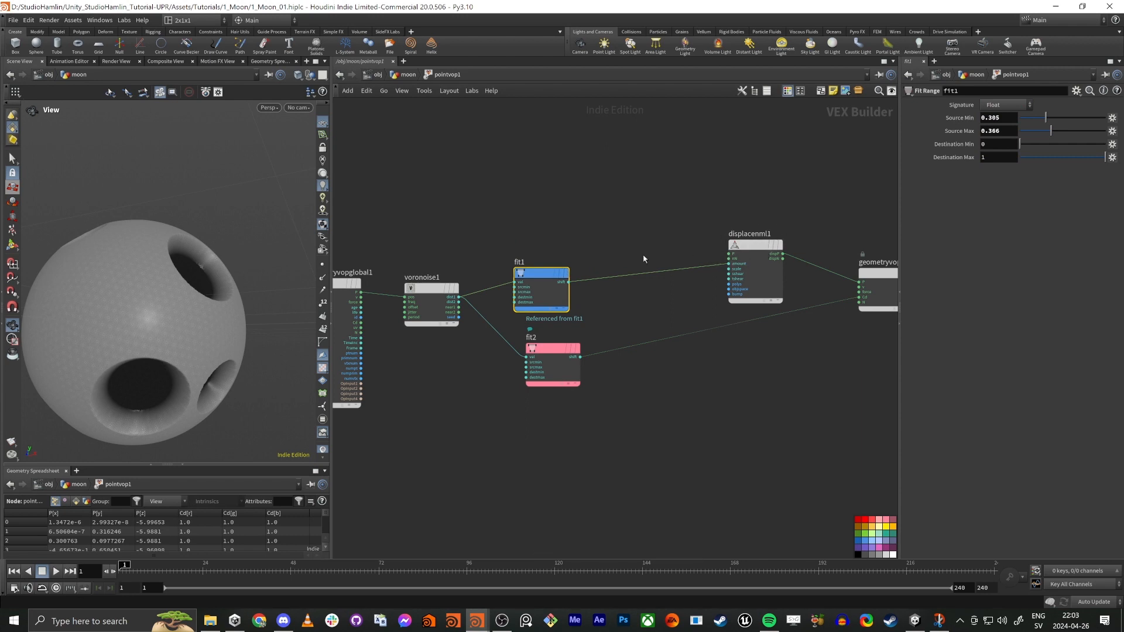
drag(539, 298, 550, 299)
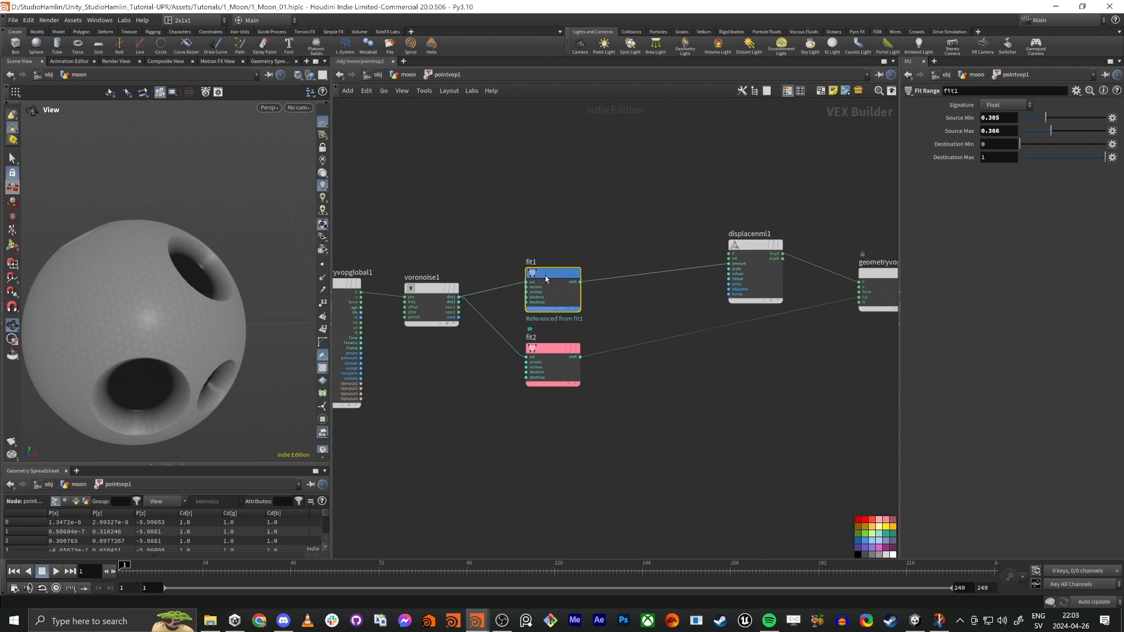
right_click(546, 275)
mouse_move(557, 292)
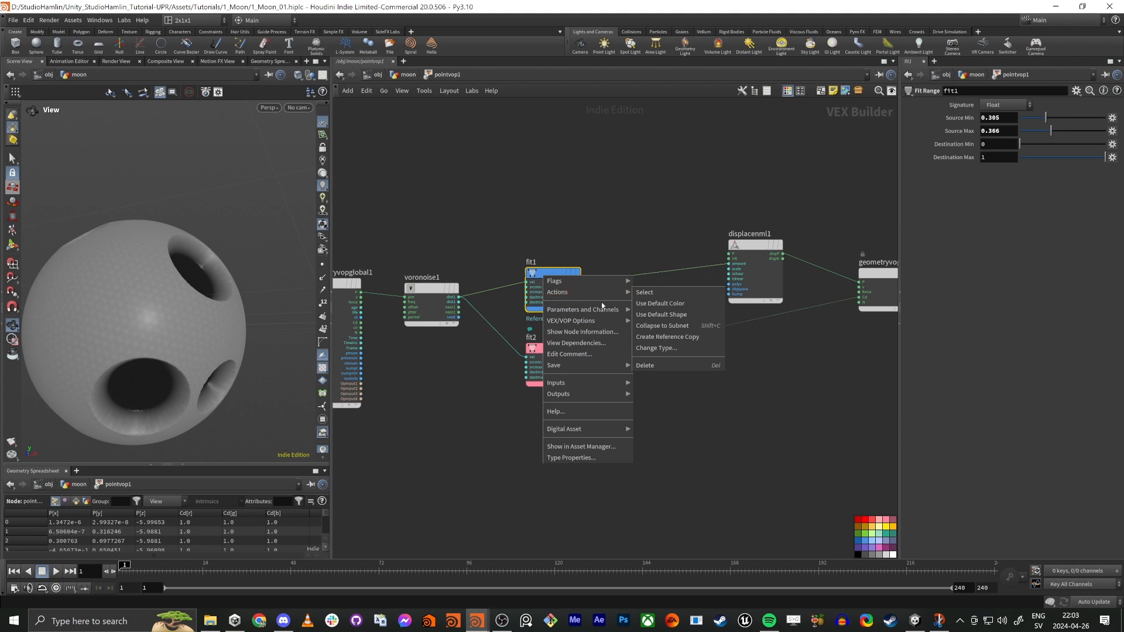
click(672, 336)
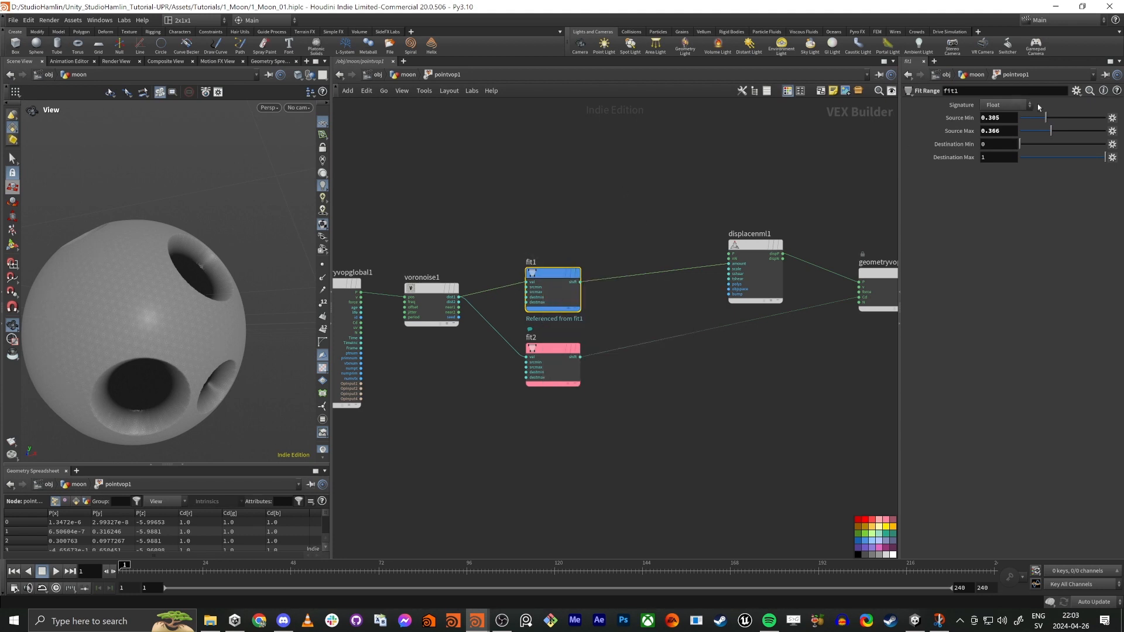
Remove the references from fit2's Destination Min and Destination Max, and set its Destination Min to 0.236.
drag(500, 429, 598, 342)
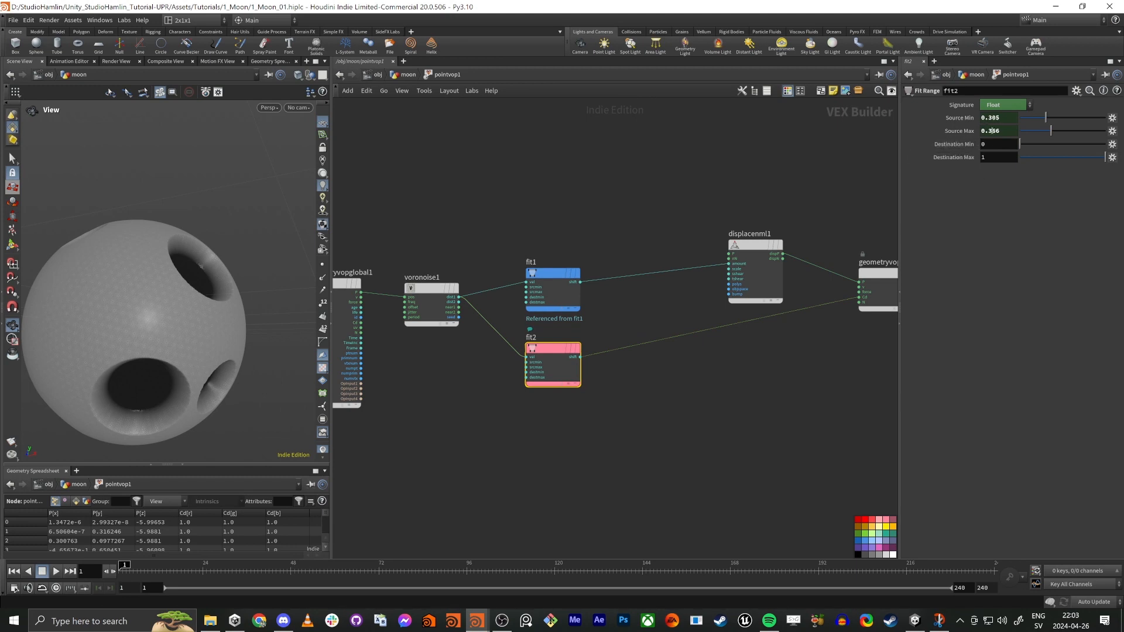
middle_drag(576, 203, 610, 251)
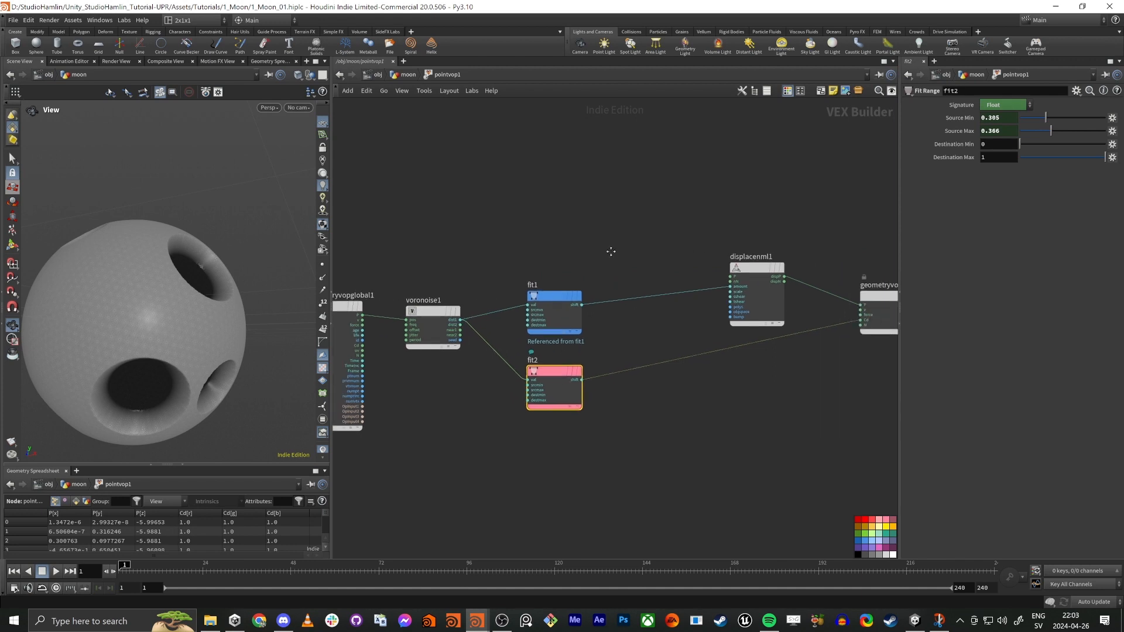
scroll(586, 260, up, 3)
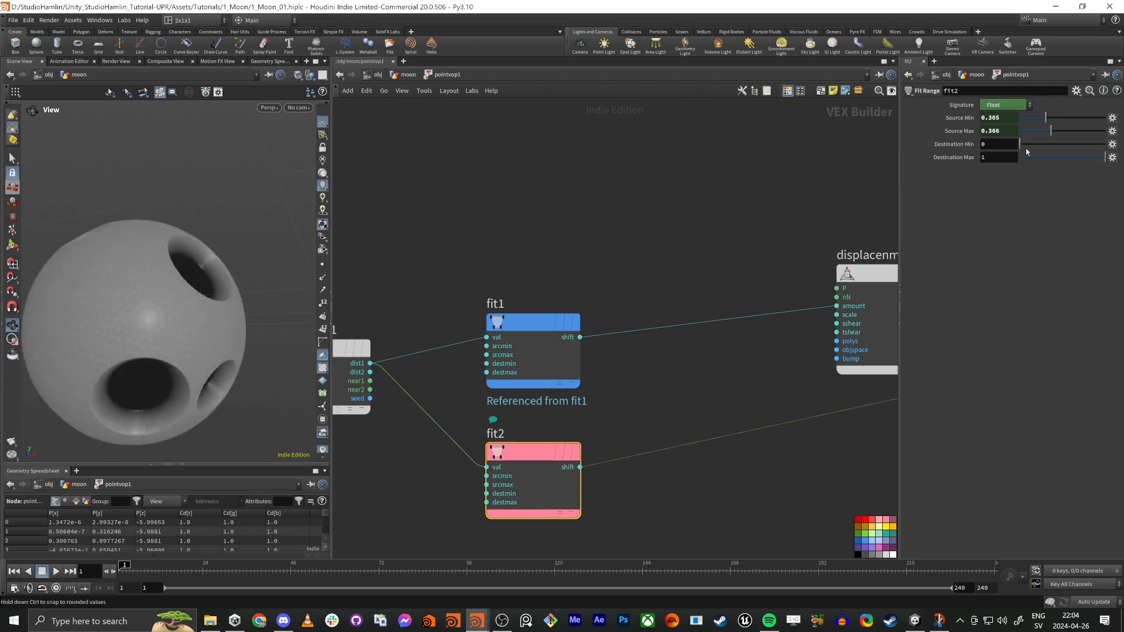
drag(1026, 149, 1049, 154)
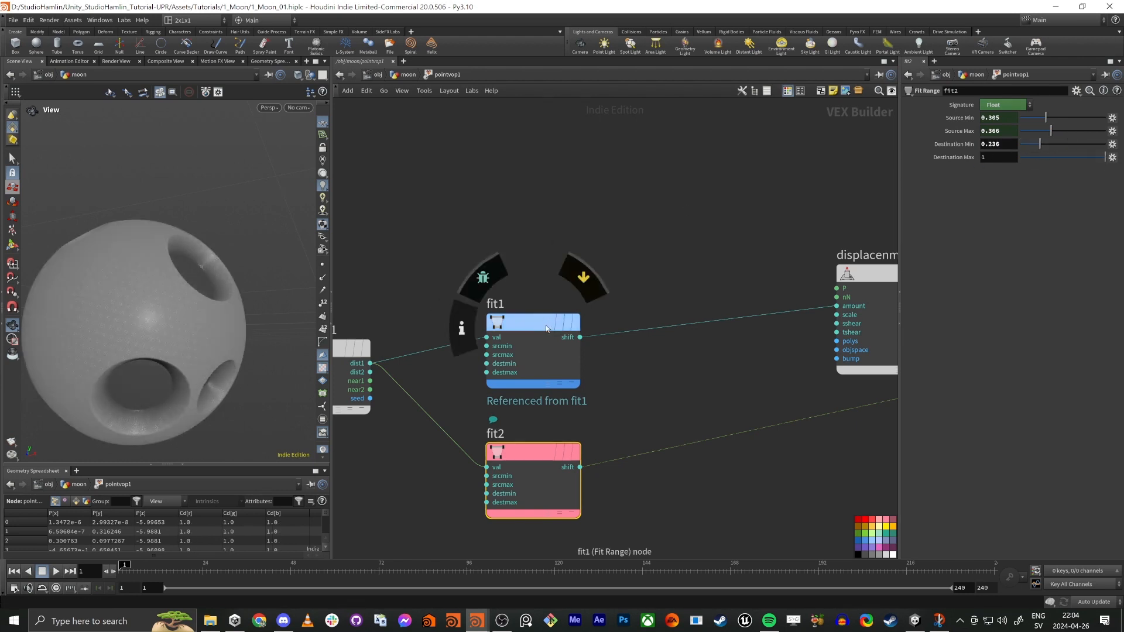
Move fit1 up slightly and add a Ramp Parameter node fed by fit1's shift output.
drag(544, 327, 528, 306)
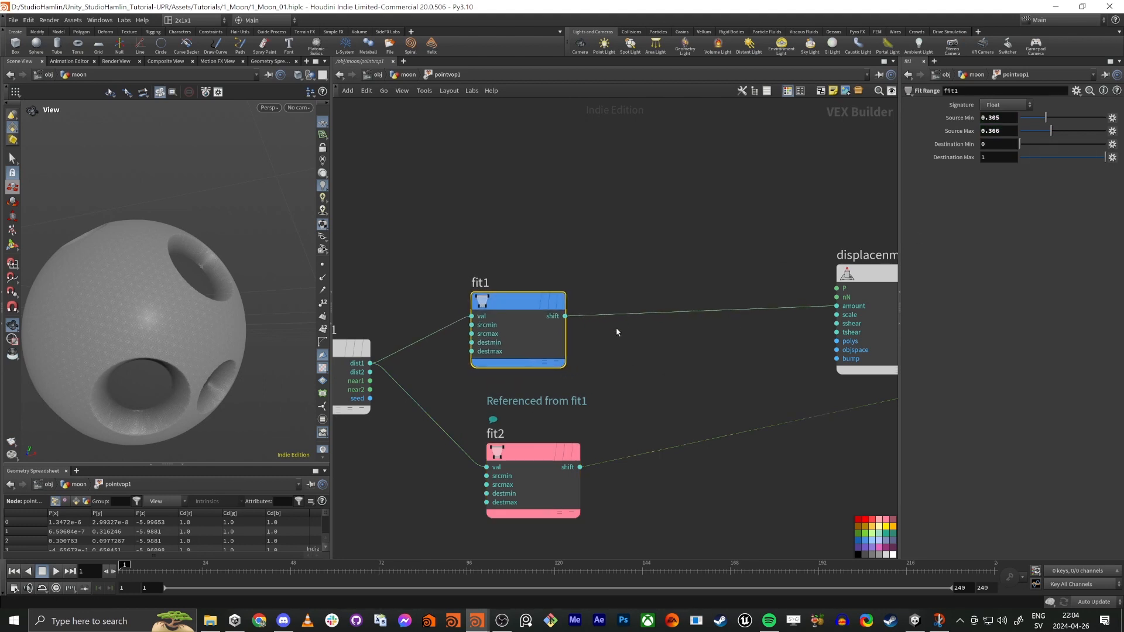
click(566, 317)
key(Tab)
text(ramp)
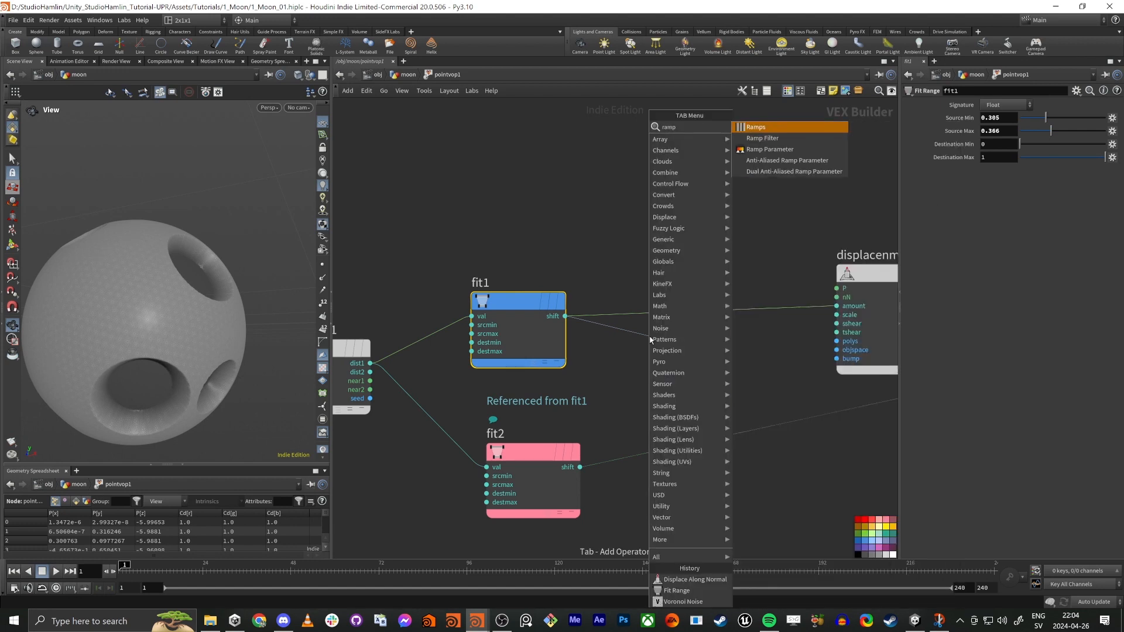
key(Down)
key(Down)
key(Return)
click(693, 338)
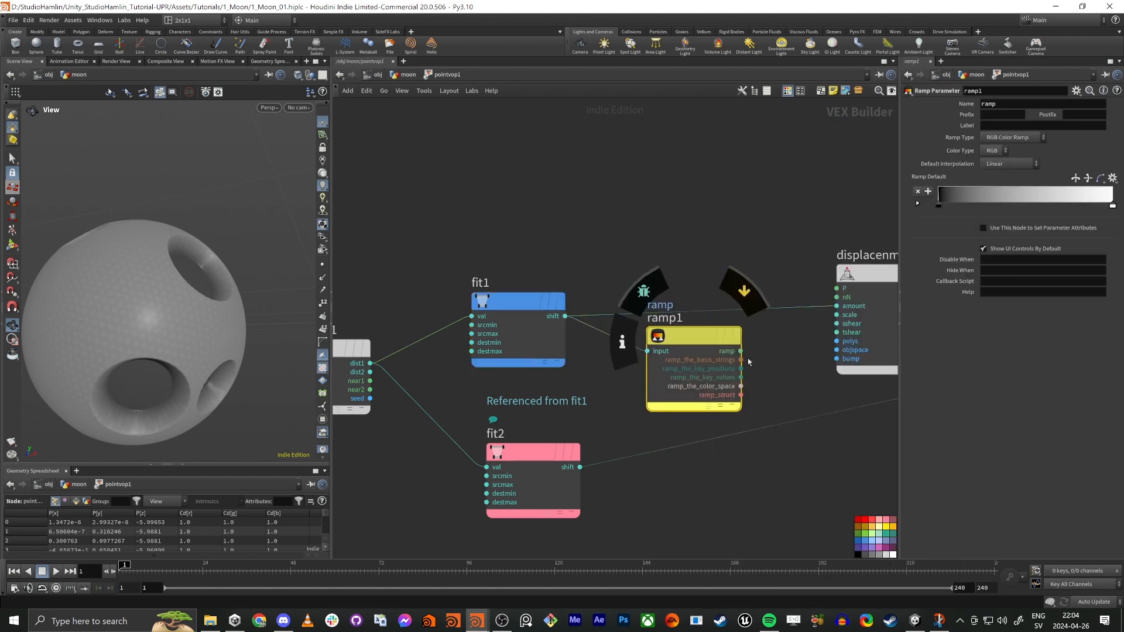
Connect ramp1's ramp output to displacenml1's amount input and line up ramp1 with fit1.
drag(741, 352, 837, 306)
drag(691, 345, 674, 318)
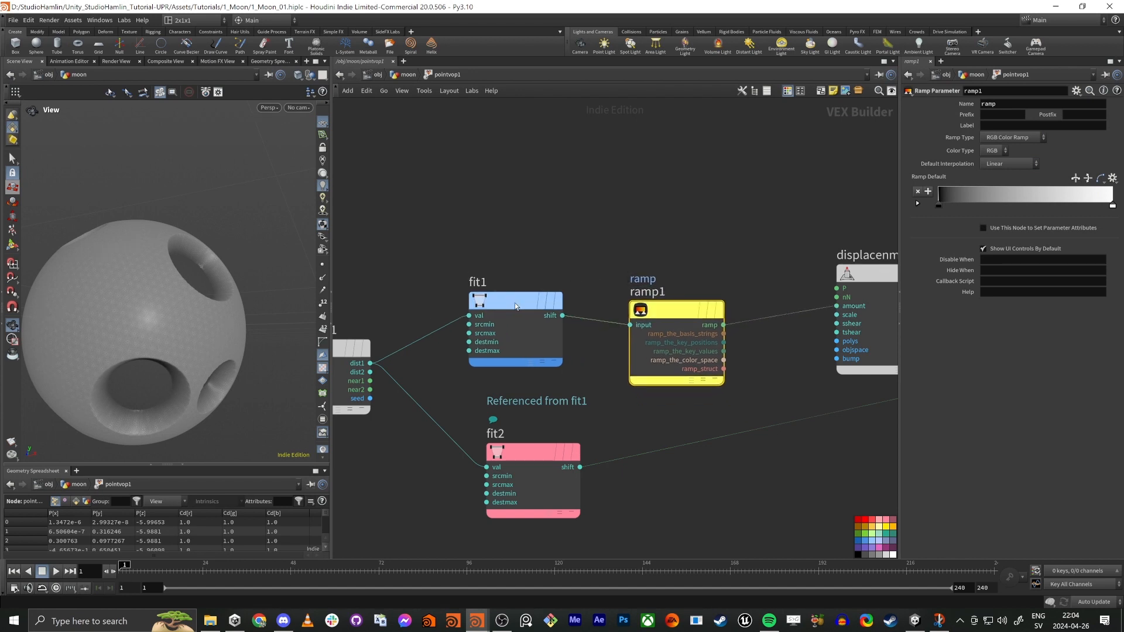
drag(469, 299, 466, 308)
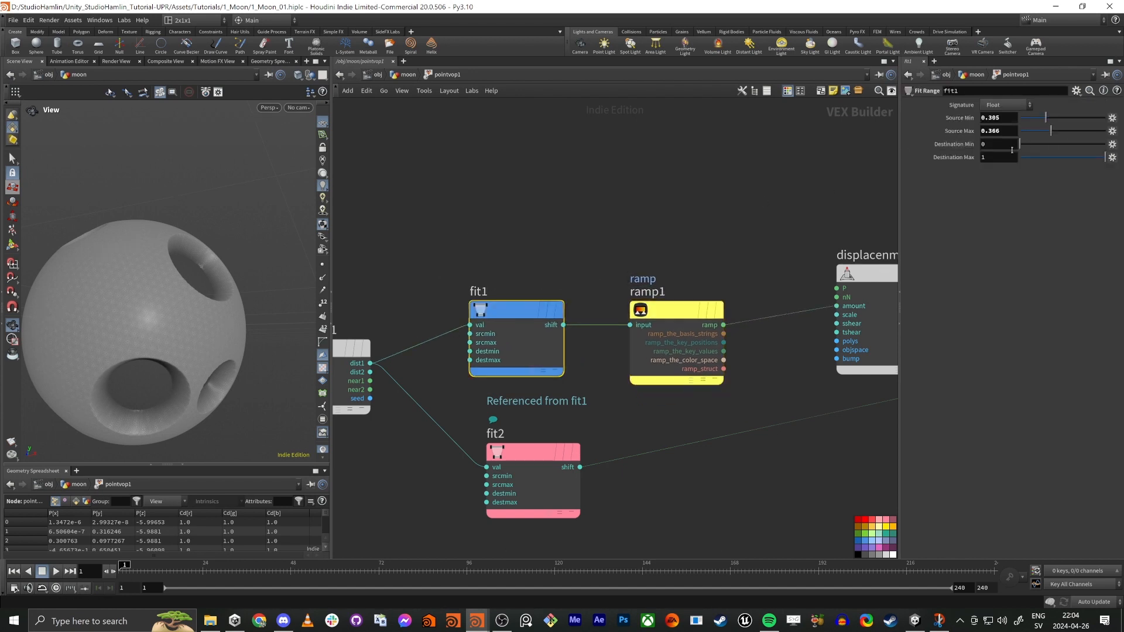
Examine the rim and floor of the craters on the sphere from several angles, with fit1's parameters shown.
drag(151, 304, 193, 296)
scroll(196, 310, up, 2)
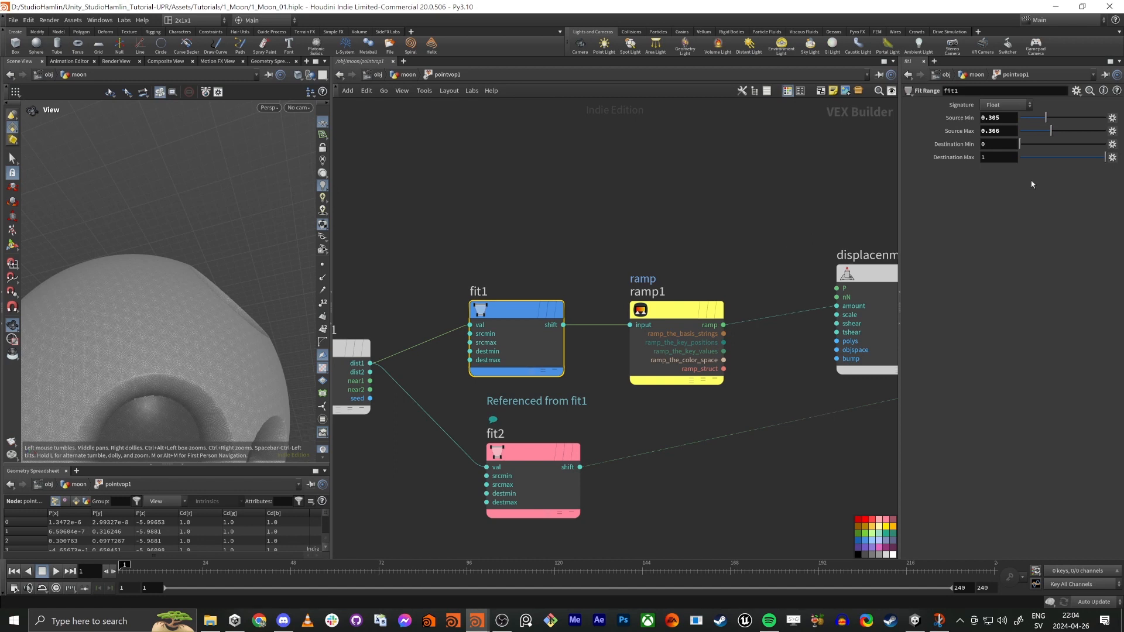
mouse_move(1106, 157)
mouse_down()
mouse_move(1026, 161)
mouse_move(1105, 158)
mouse_up()
drag(171, 266, 237, 278)
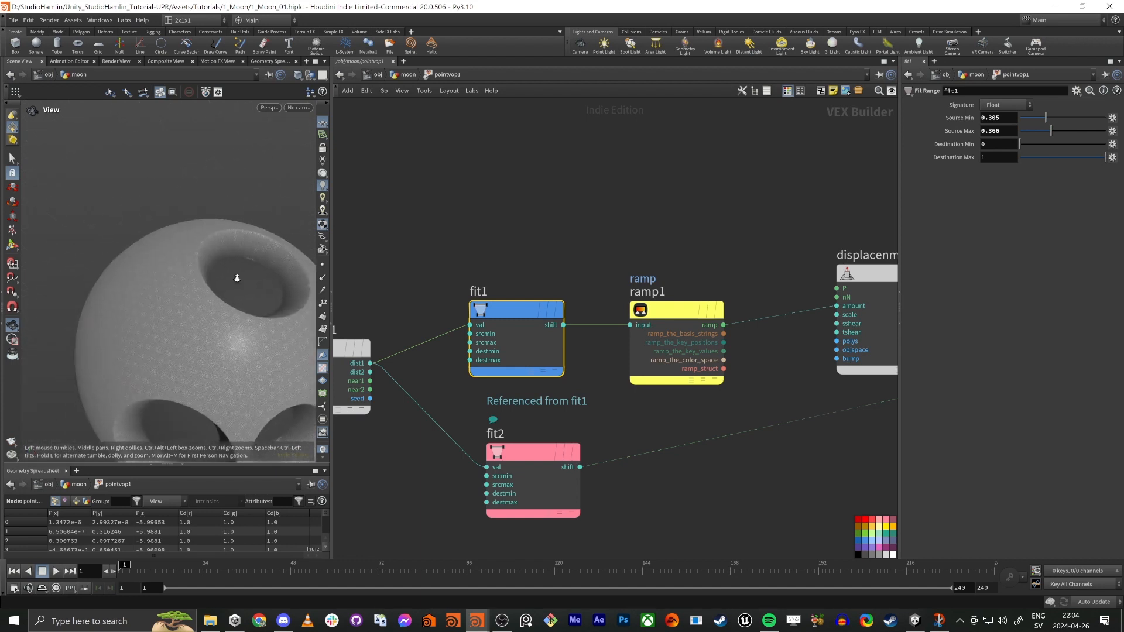
scroll(237, 278, up, 4)
middle_drag(237, 278, 171, 283)
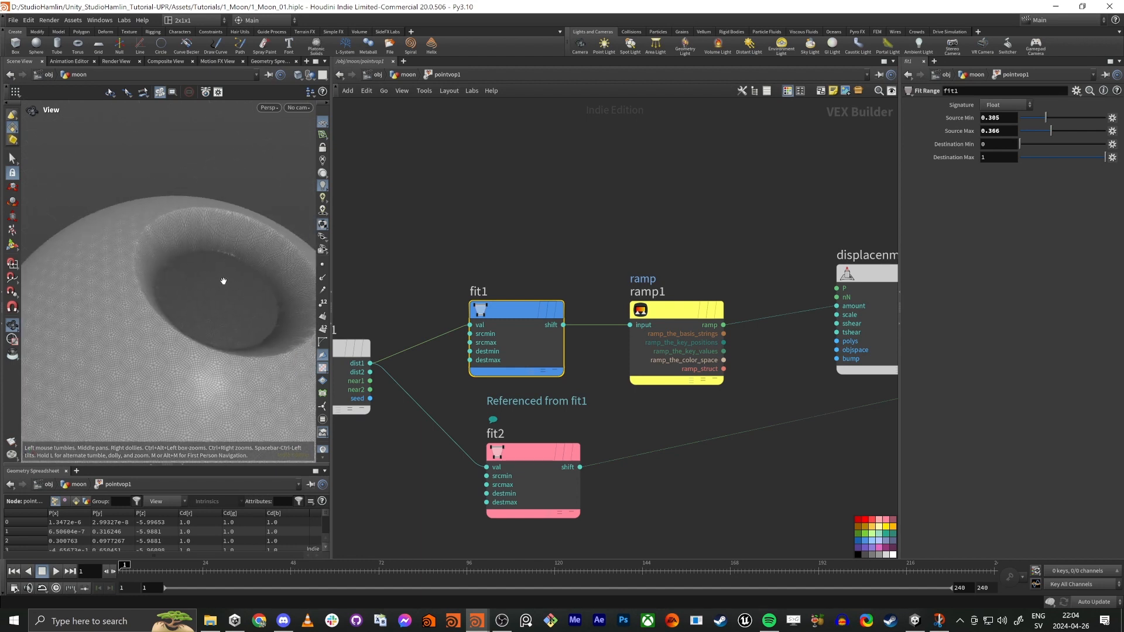
drag(203, 290, 209, 290)
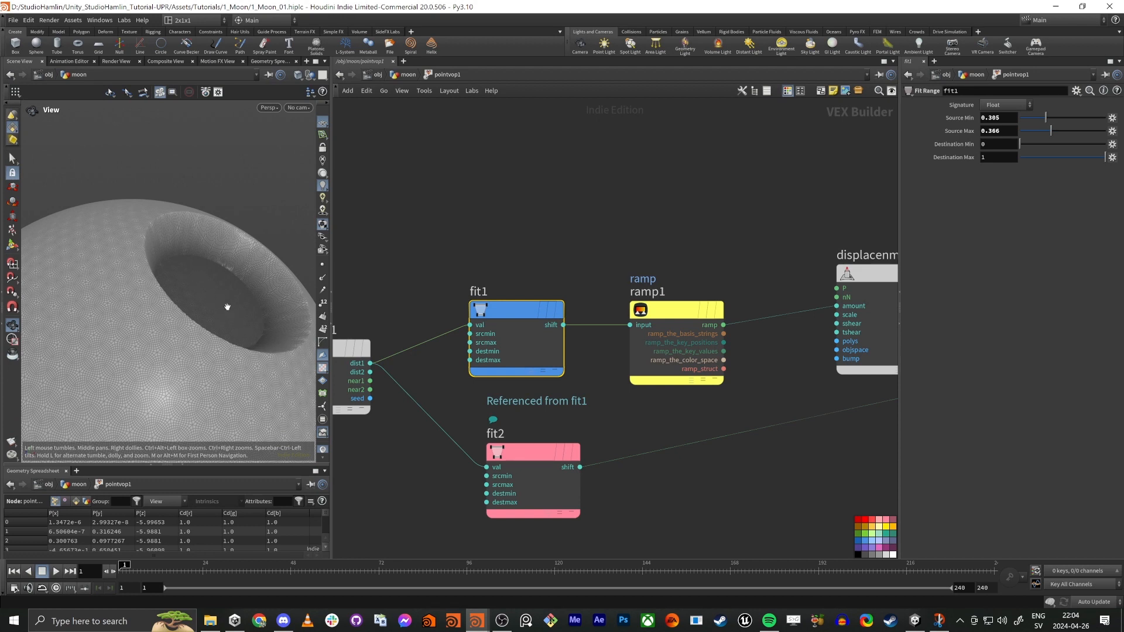
Set ramp1's Ramp Type to Spline Ramp (float).
middle_drag(559, 248, 517, 277)
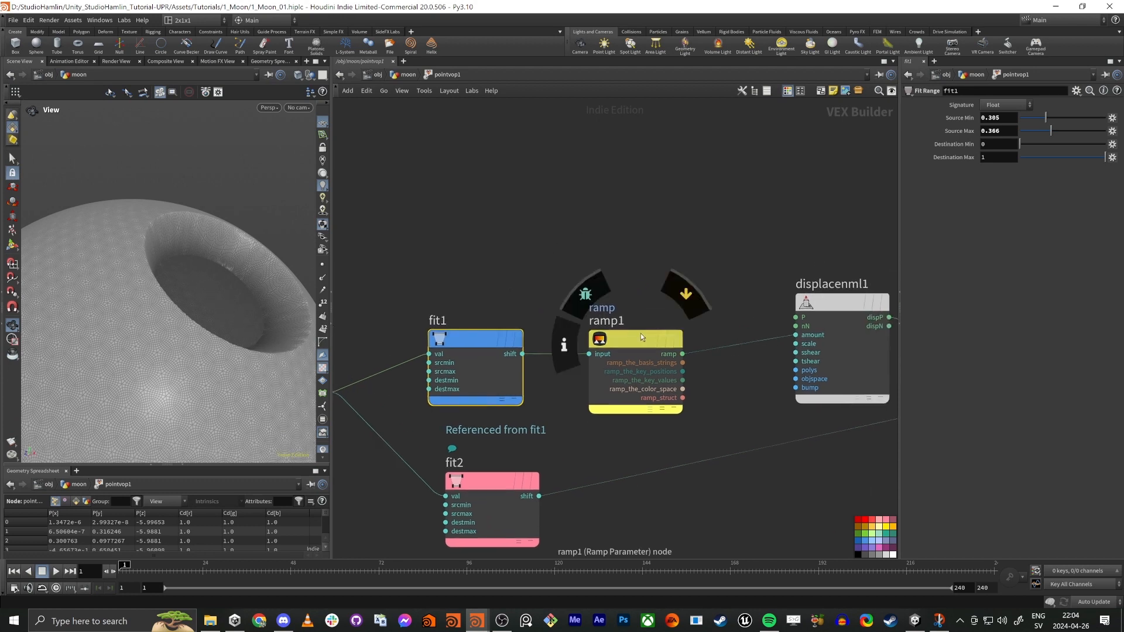
click(625, 345)
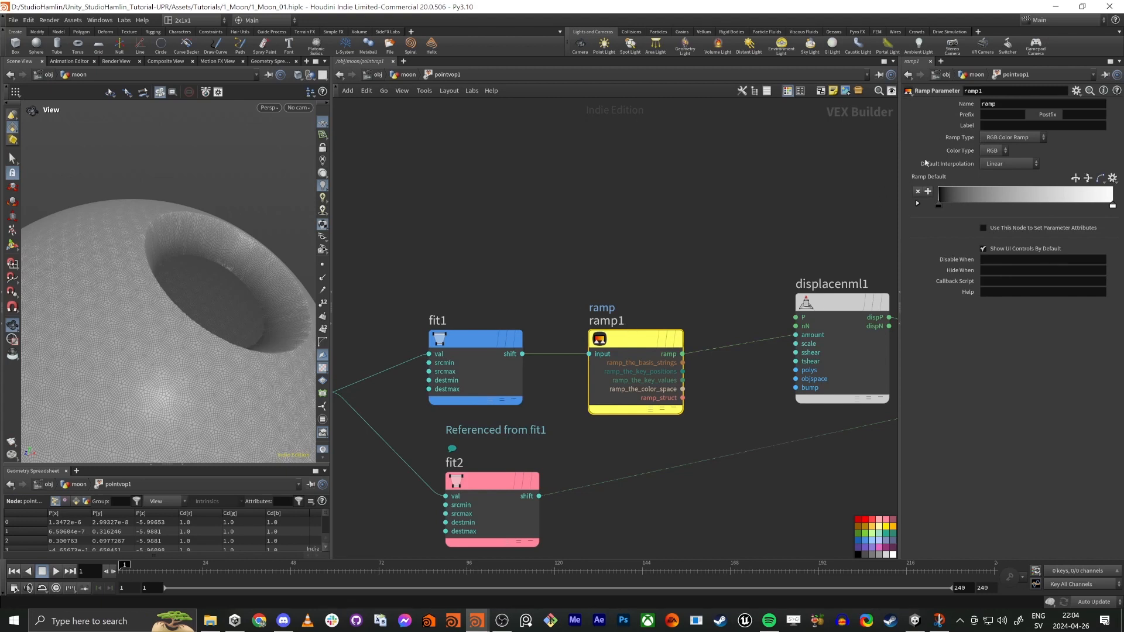
click(1012, 137)
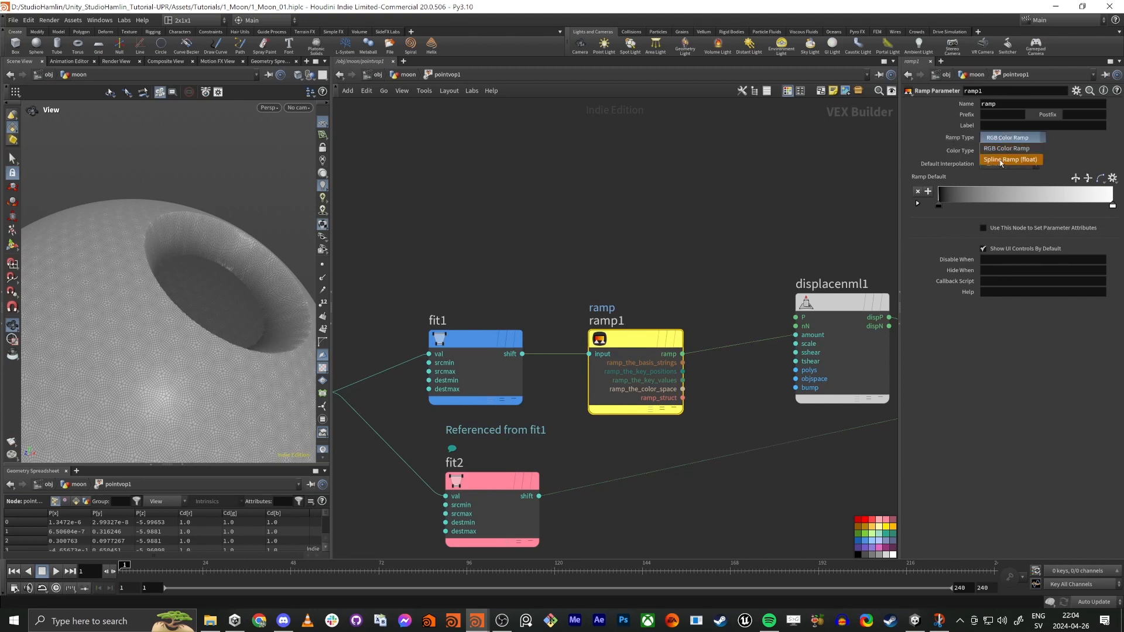
click(1003, 160)
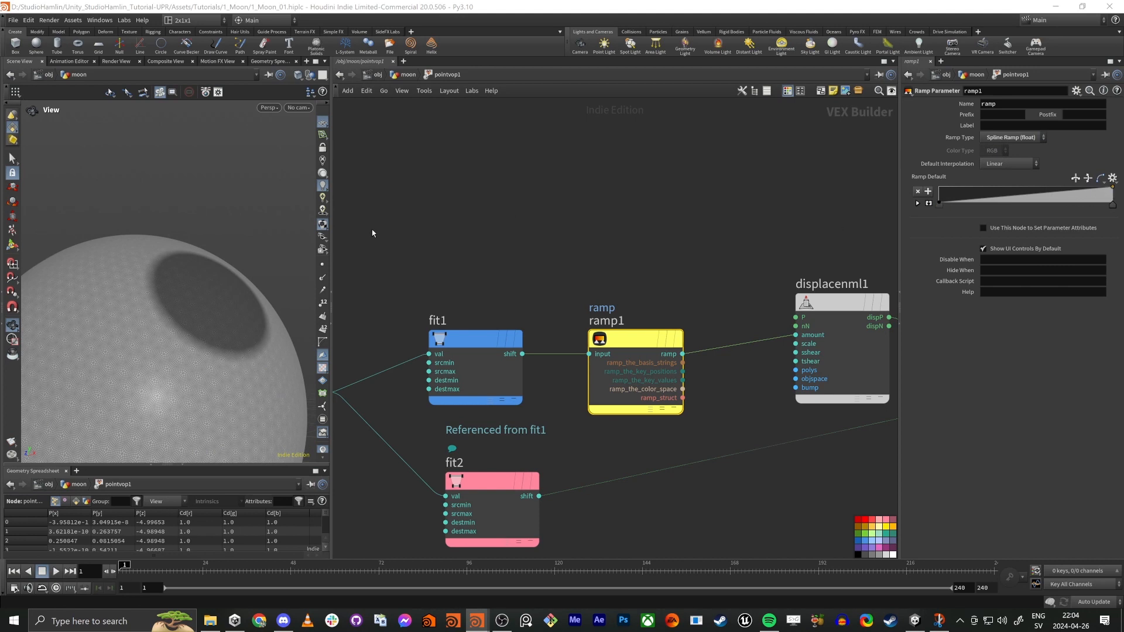
middle_drag(432, 238, 447, 228)
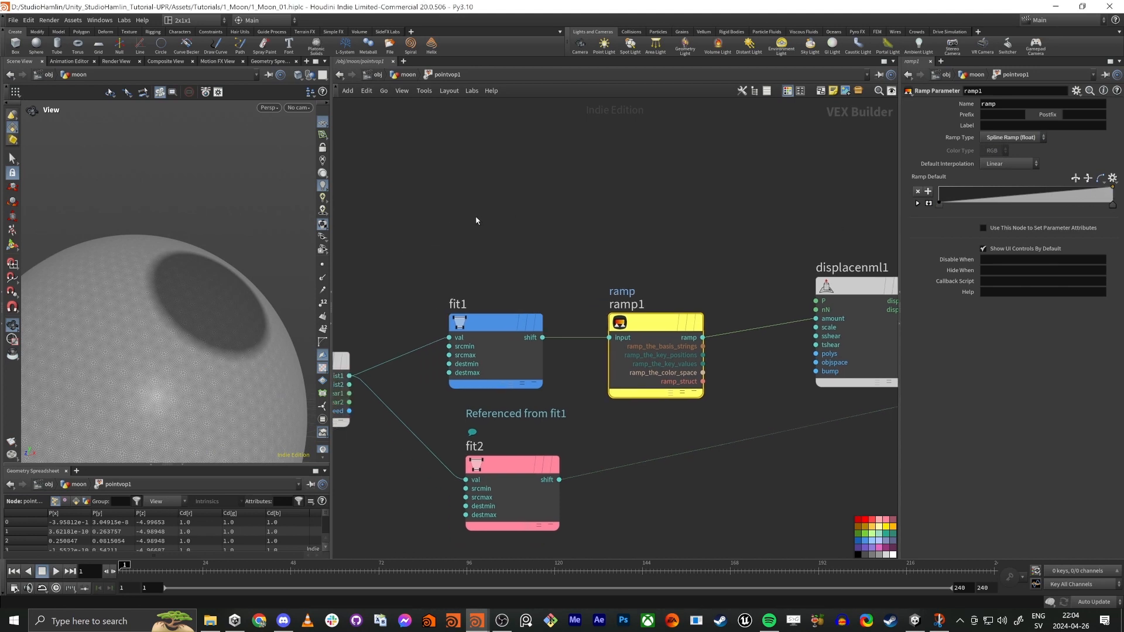
click(1057, 198)
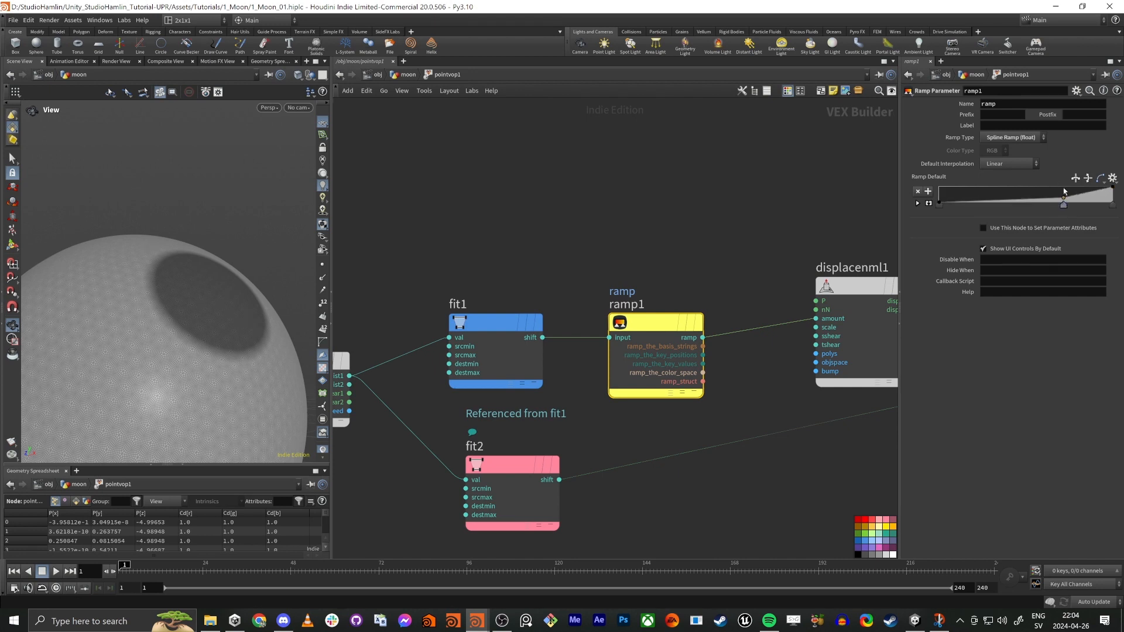
key(ctrl+z)
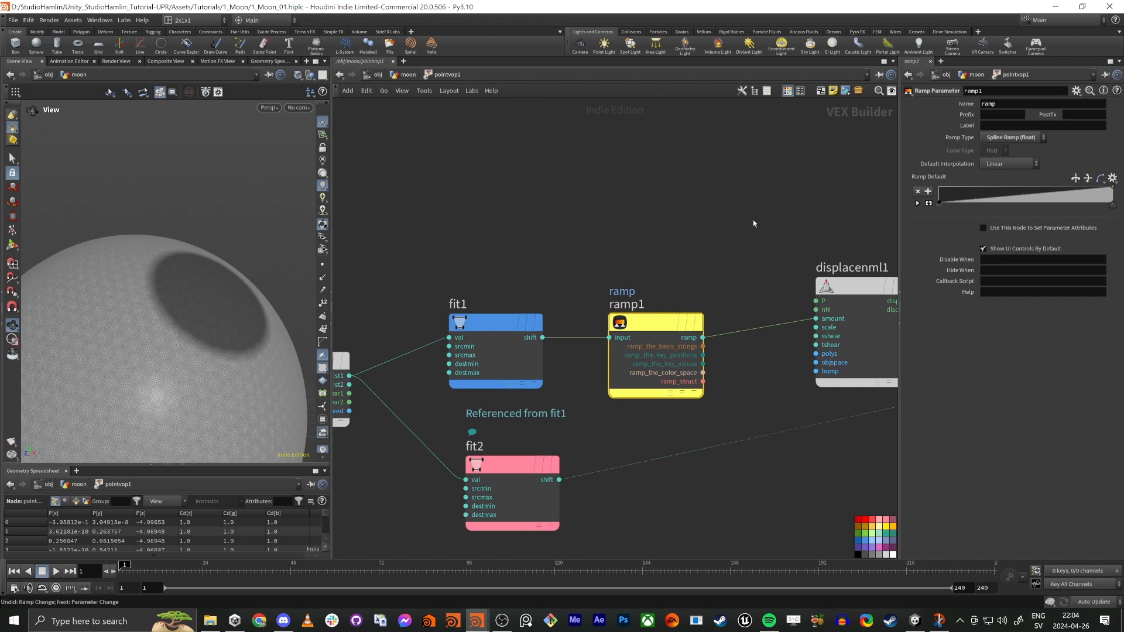
Go up to the moon geometry network to show pointvop1's parameters with the ramp.
middle_drag(640, 235, 671, 230)
key(u)
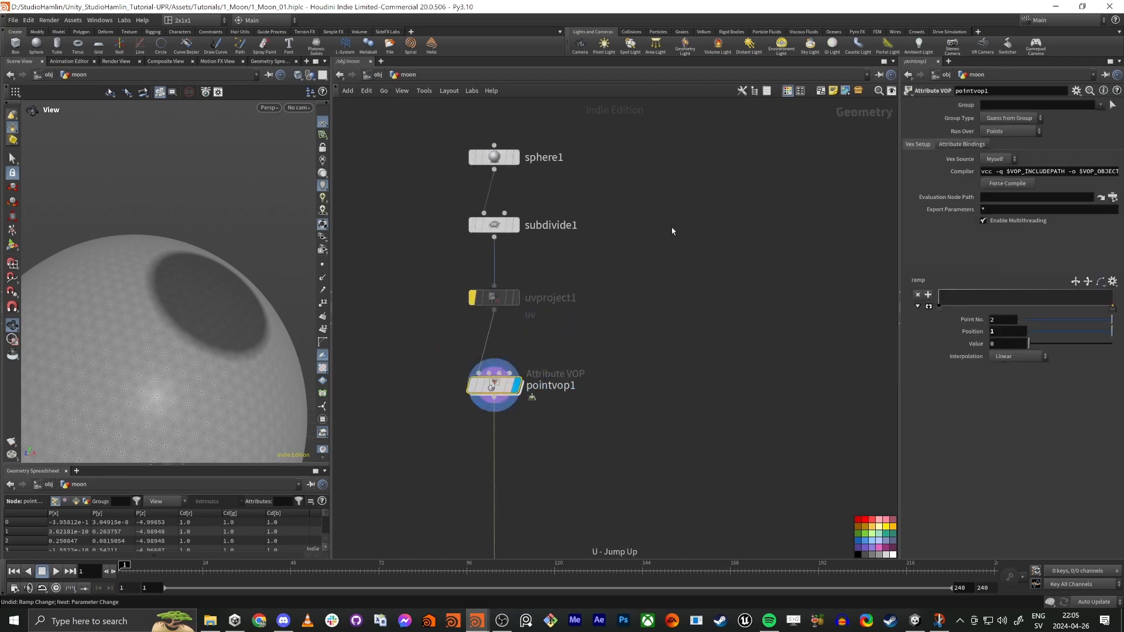
middle_drag(676, 309, 713, 118)
middle_drag(556, 256, 632, 425)
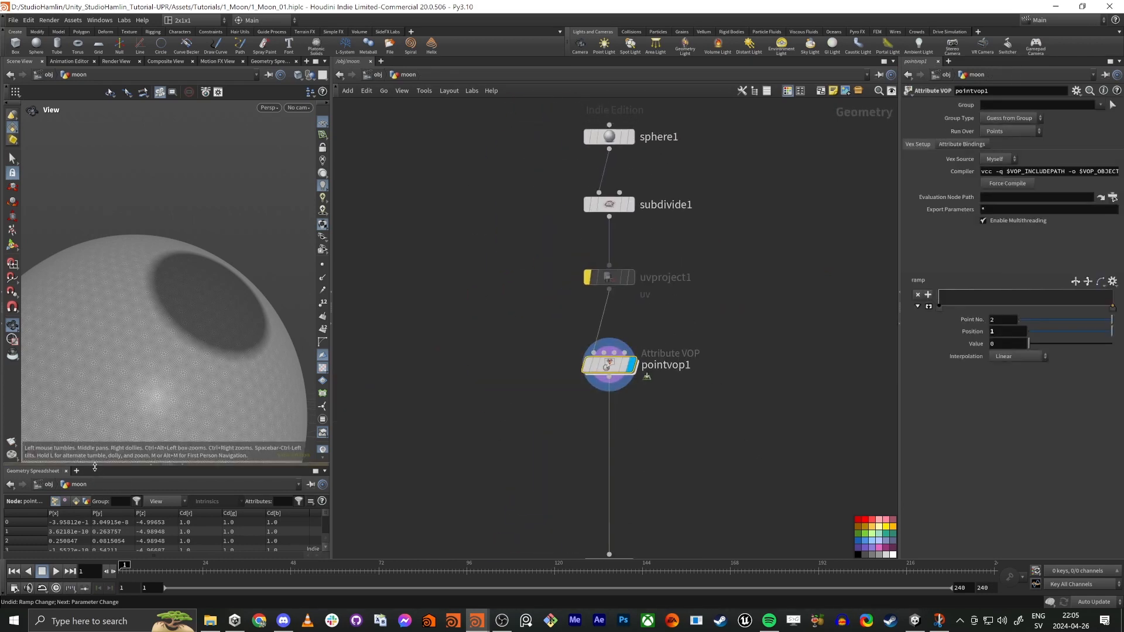
Turn the Geometry Spreadsheet pane into an enlarged Parameters pane and pin it to pointvop1.
drag(94, 472, 93, 291)
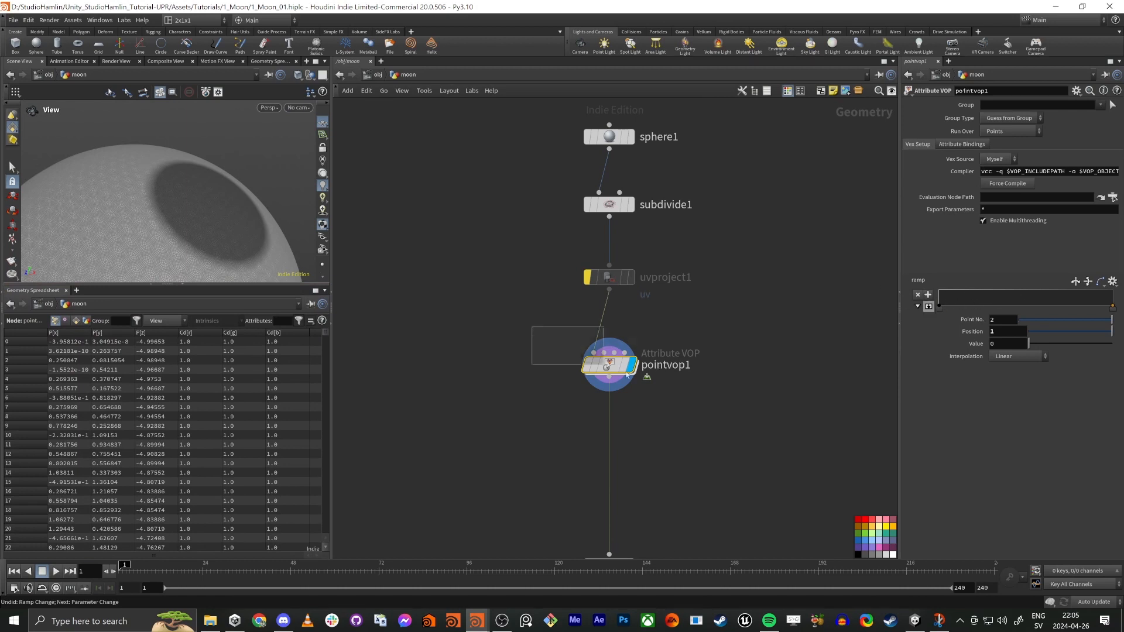
drag(609, 366, 614, 372)
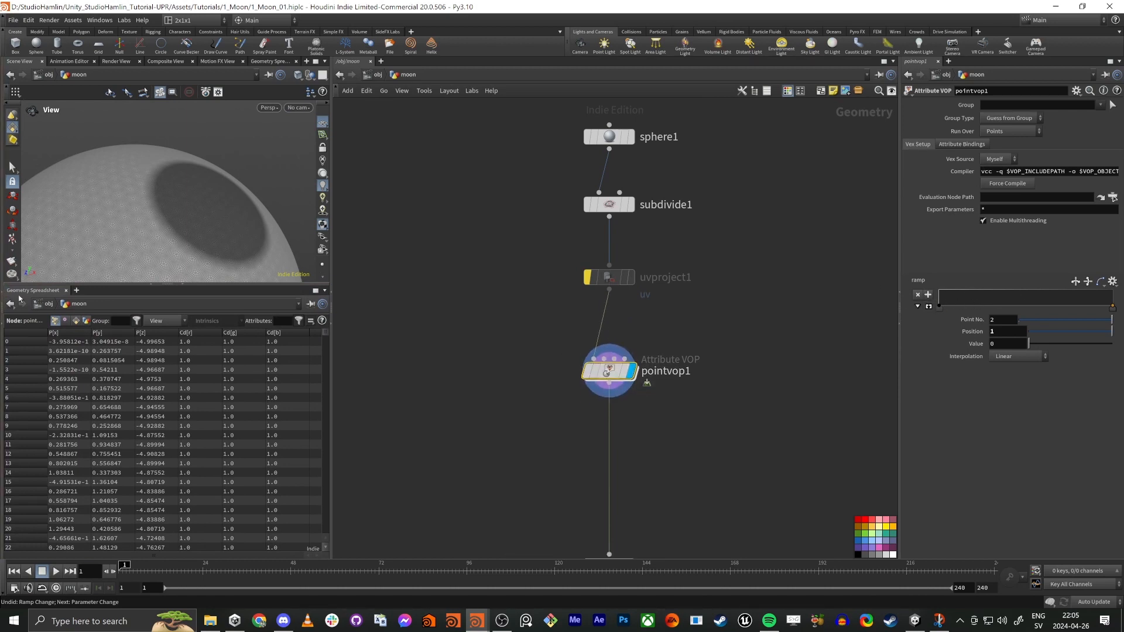
click(22, 293)
click(43, 307)
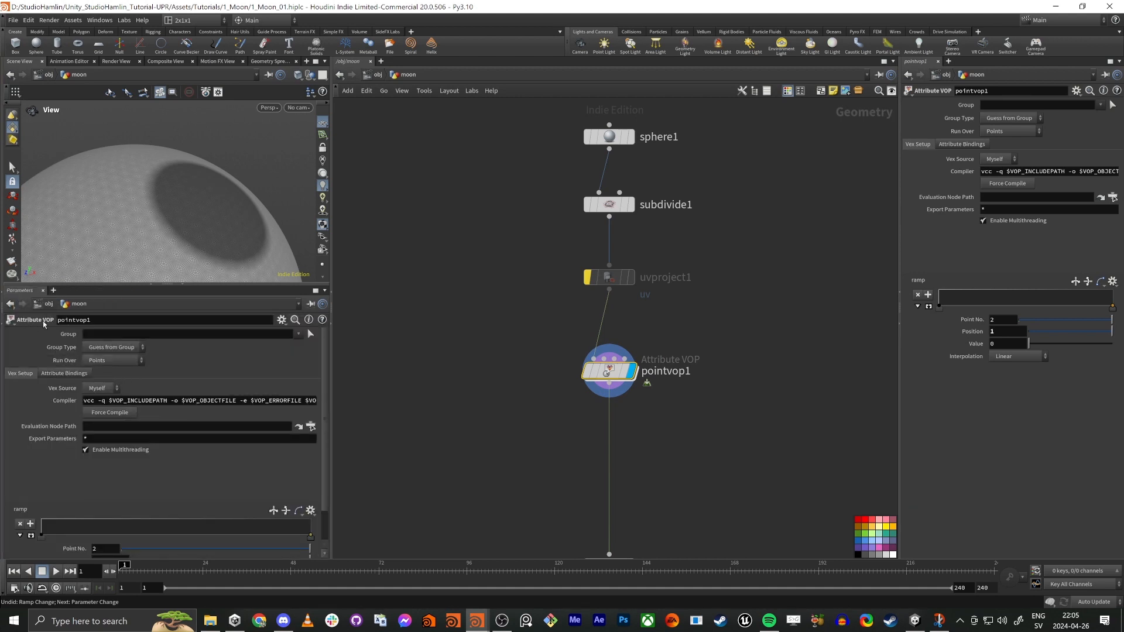
drag(609, 373, 612, 373)
click(311, 304)
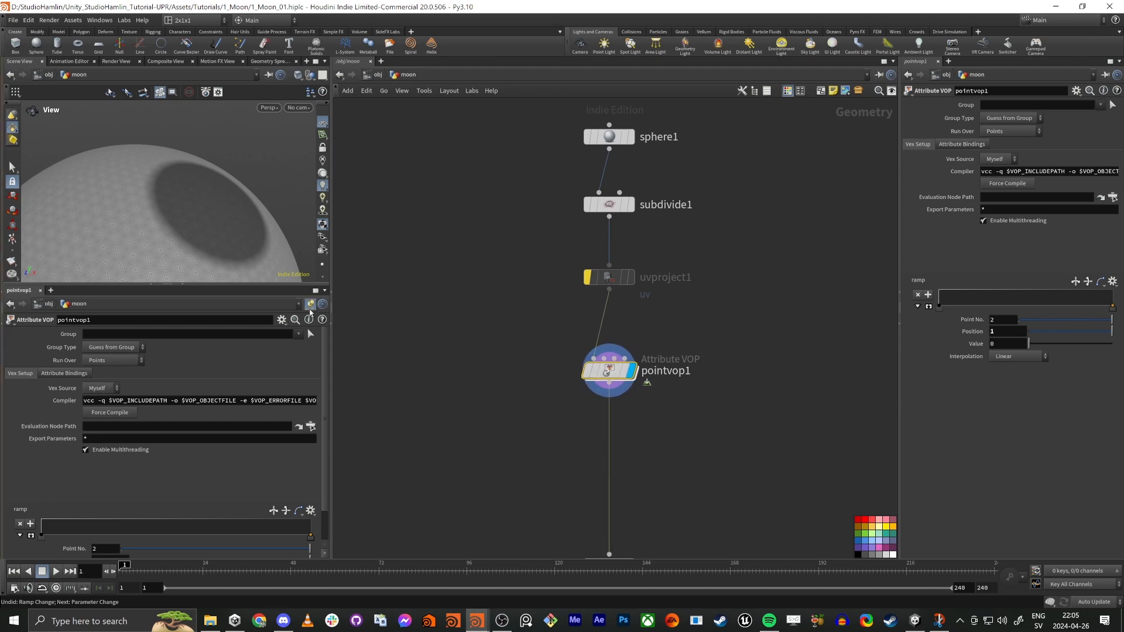
Expand pointvop1's ramp graph and add a middle point at position 0.443478 with value 0.668639.
scroll(176, 445, down, 3)
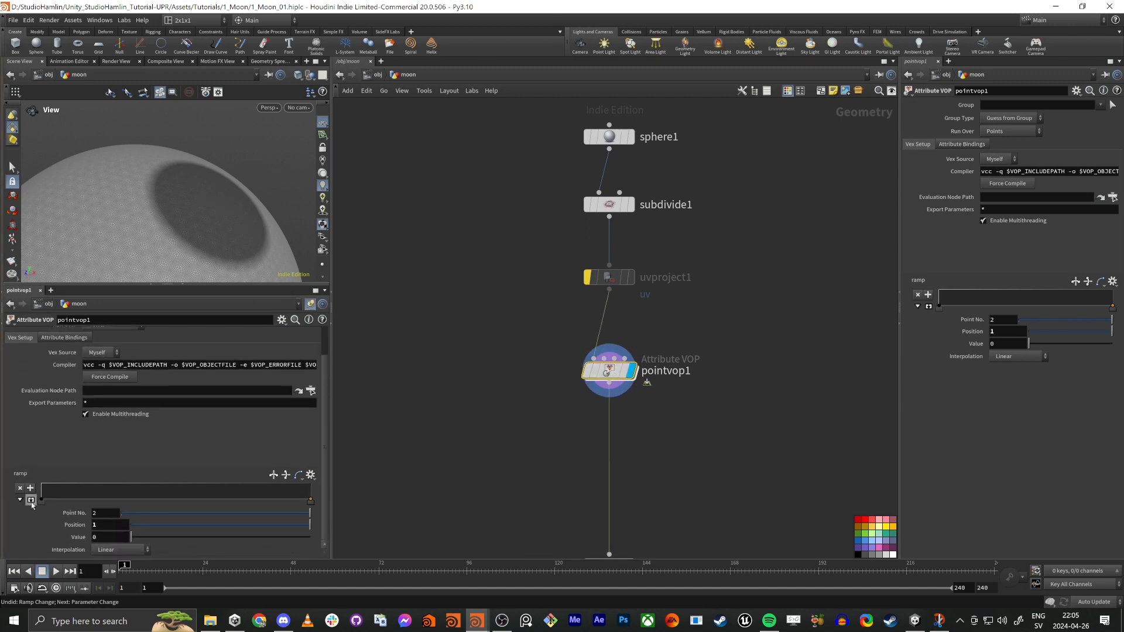
click(31, 501)
drag(132, 439, 161, 431)
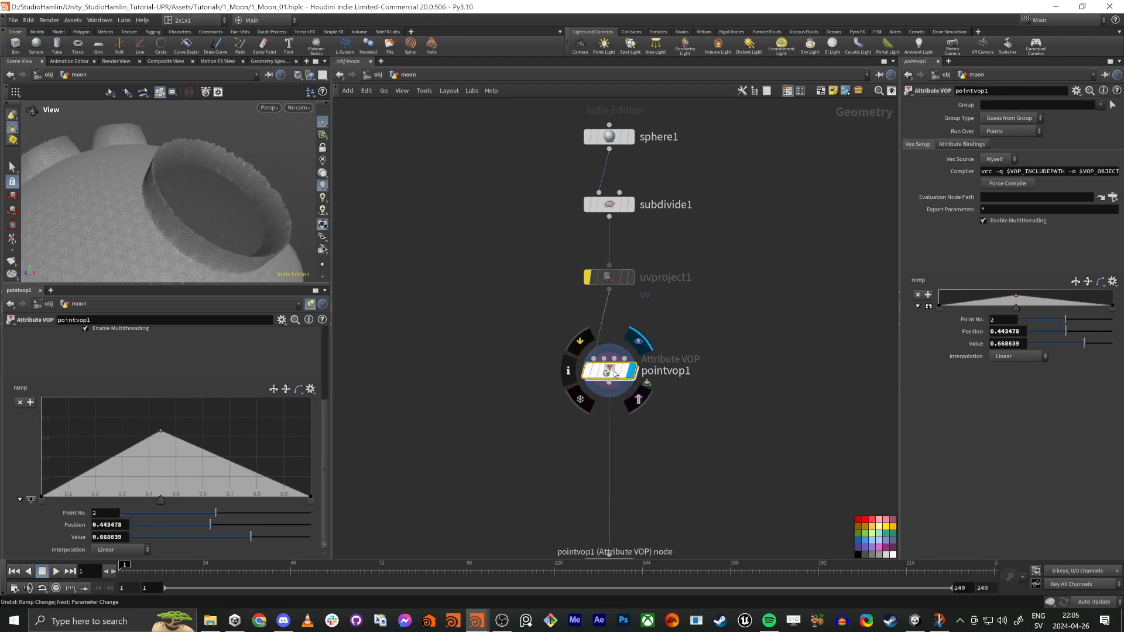
Enter pointvop1's VEX network and nudge ramp1 slightly upward between fit1 and displacenml1.
double_click(612, 373)
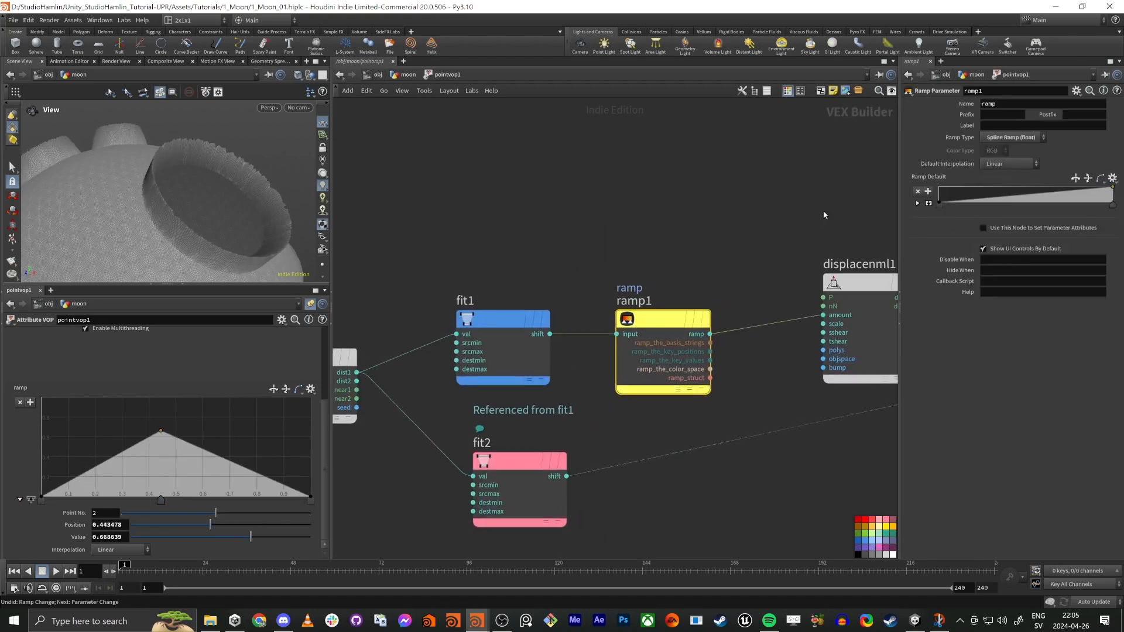
drag(543, 157, 492, 380)
drag(588, 228, 688, 371)
drag(656, 320, 656, 311)
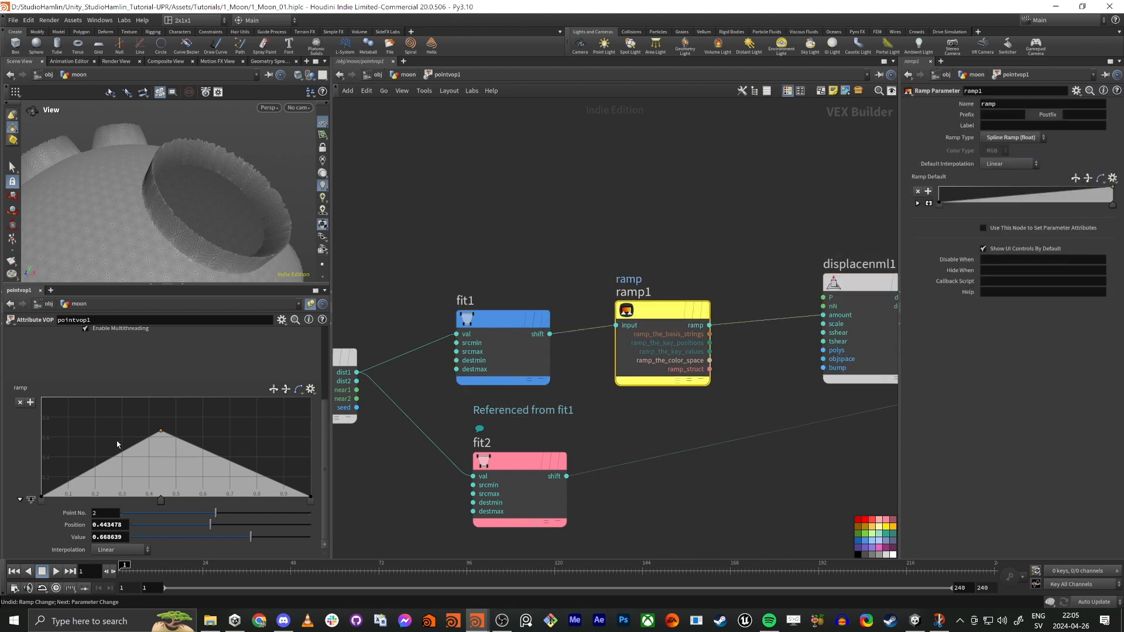
Lower the ramp's middle point to position 0.284783 and value 0.218935 to flatten the crater rim.
drag(269, 182, 188, 188)
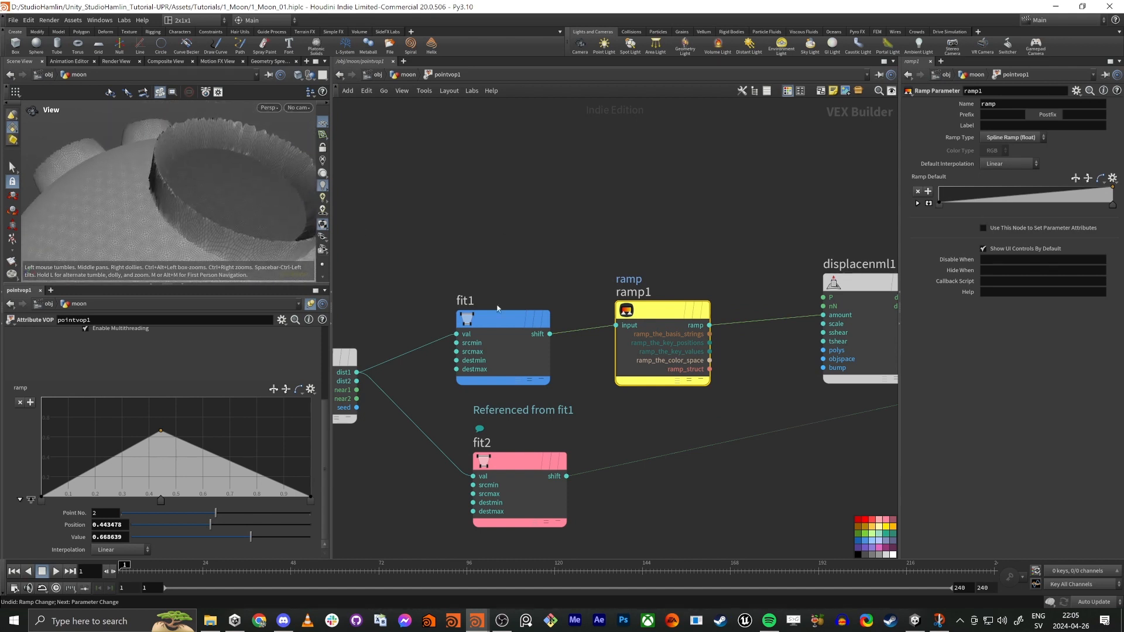
click(474, 317)
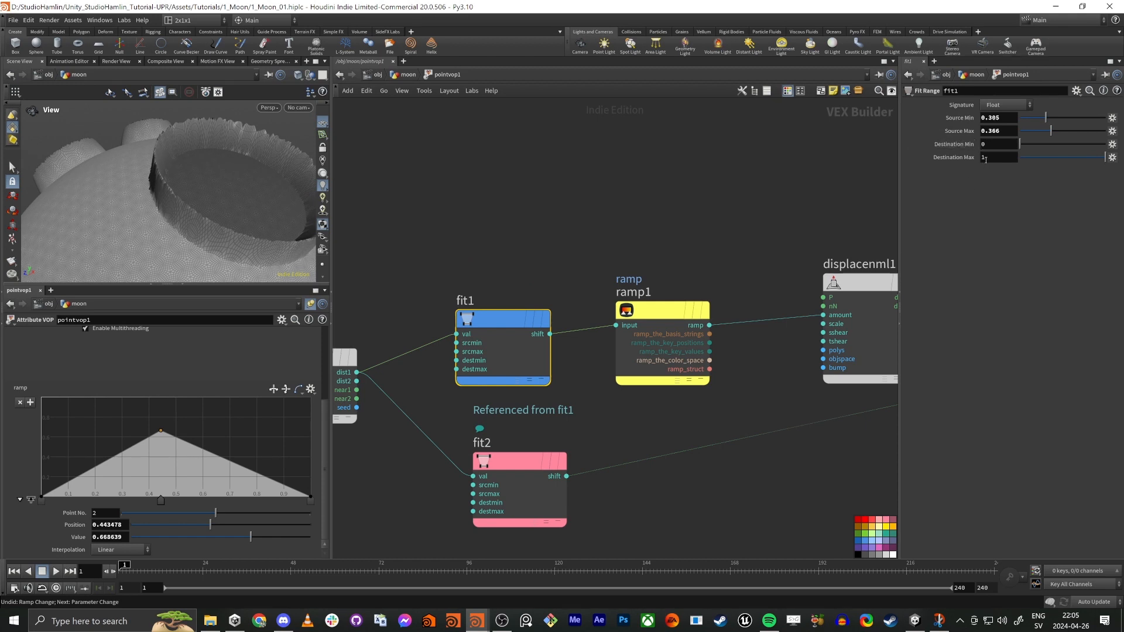
click(655, 317)
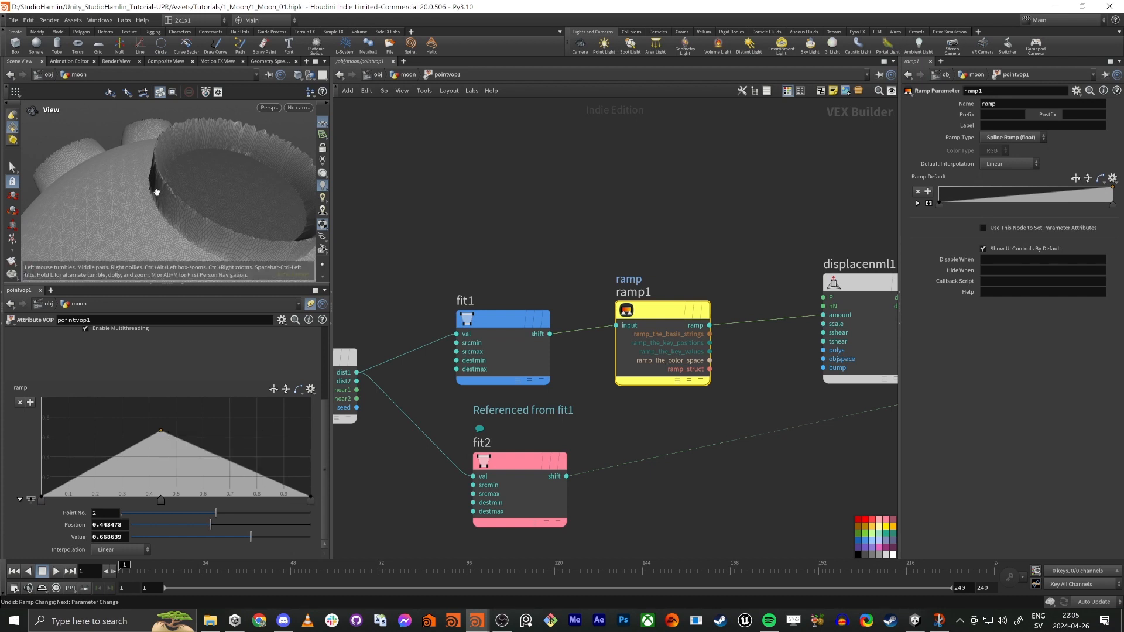
drag(145, 210, 181, 218)
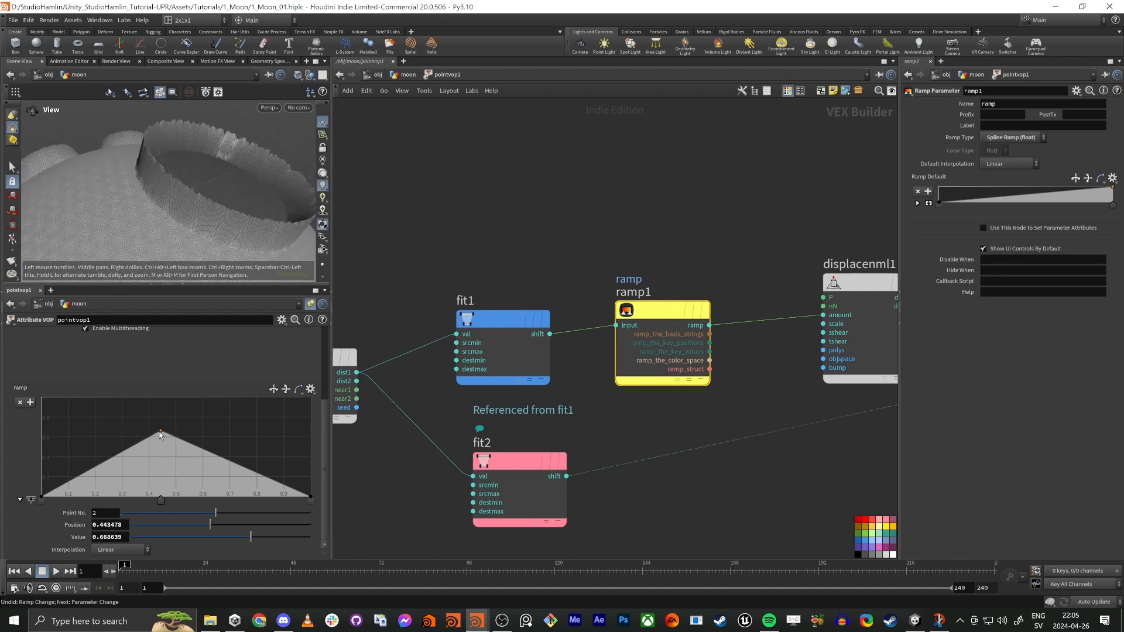
drag(151, 454, 119, 477)
key(ctrl+z)
drag(181, 249, 191, 212)
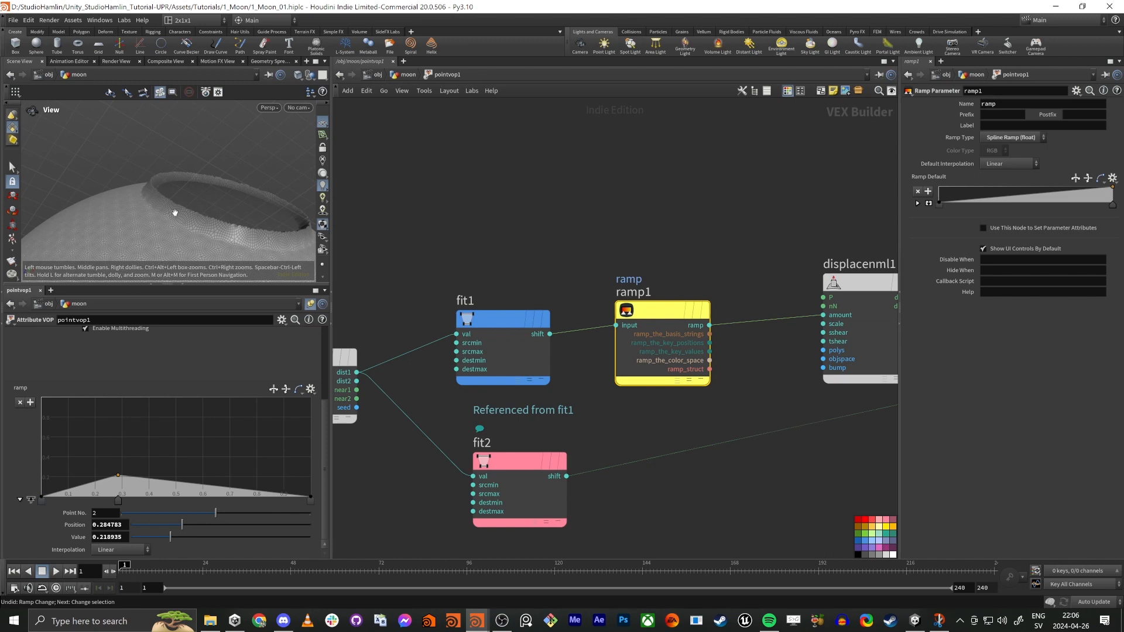
drag(174, 202, 214, 165)
Set fit2's Destination Min to 0 to darken the crater interior.
click(561, 461)
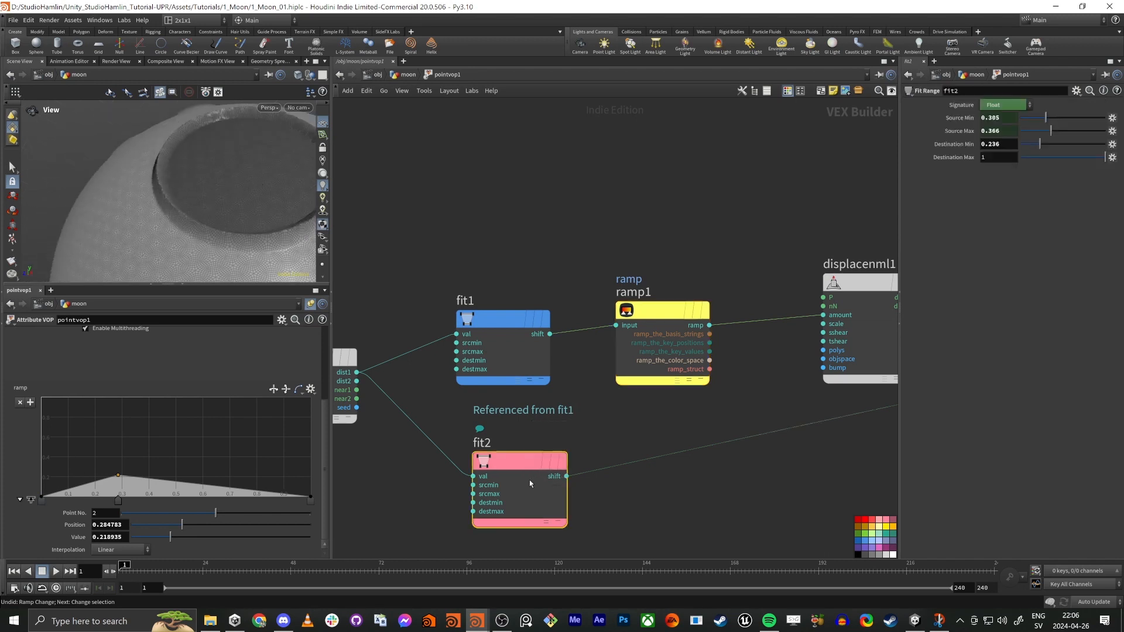
drag(1040, 144, 974, 153)
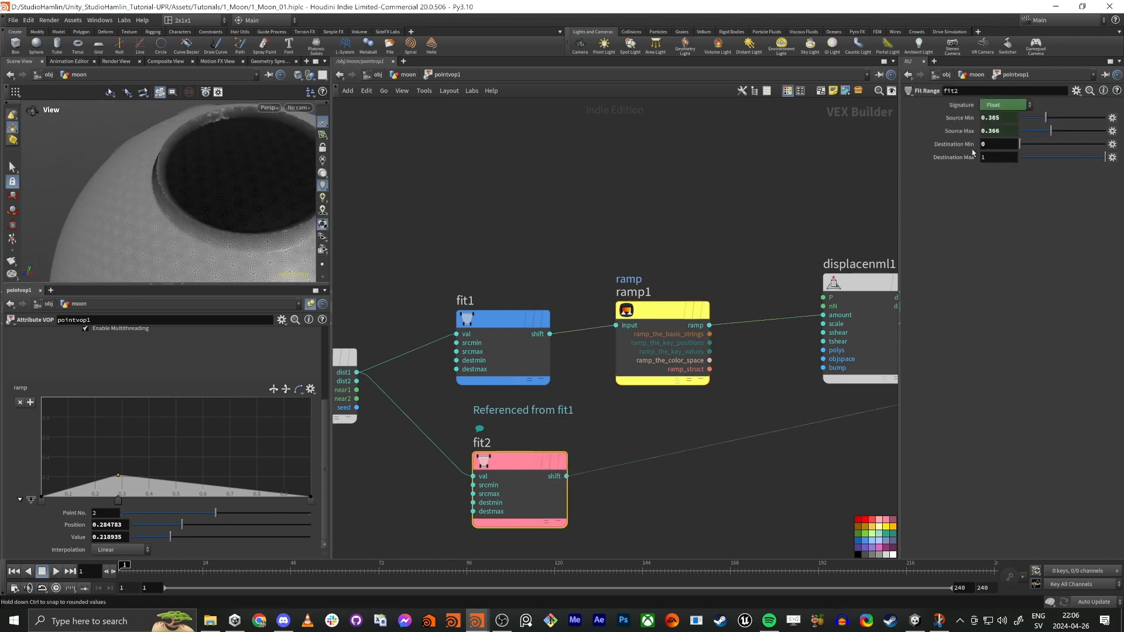
drag(126, 460, 116, 453)
key(ctrl+z)
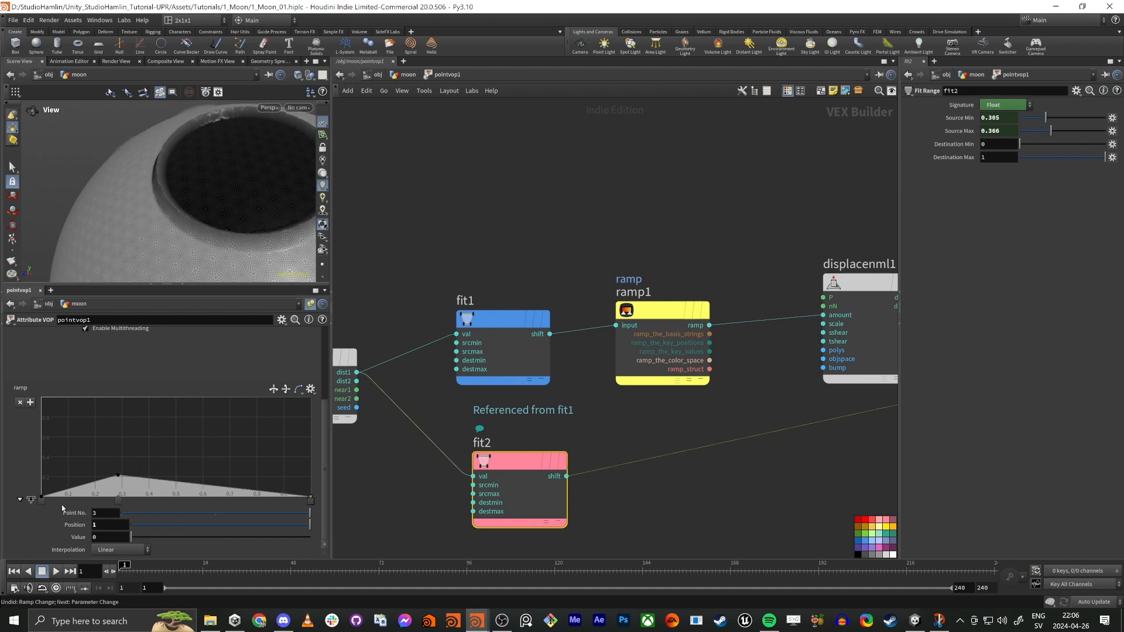
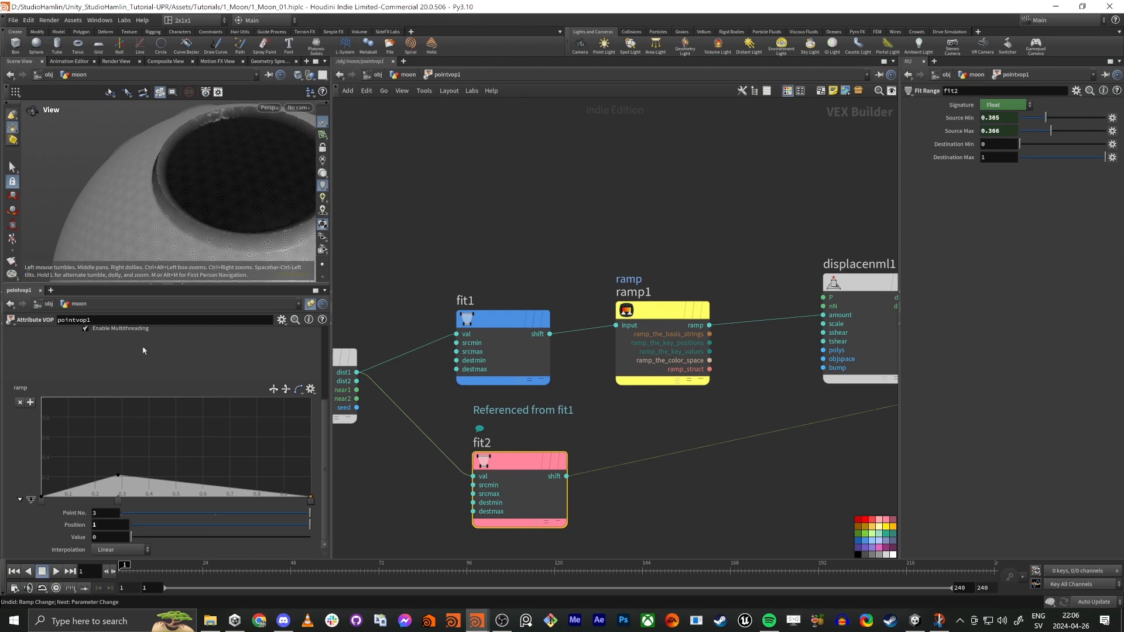
Set the value of the ramp's first point, at position 0, to -0.17 so the crater floor sinks.
scroll(176, 196, up, 6)
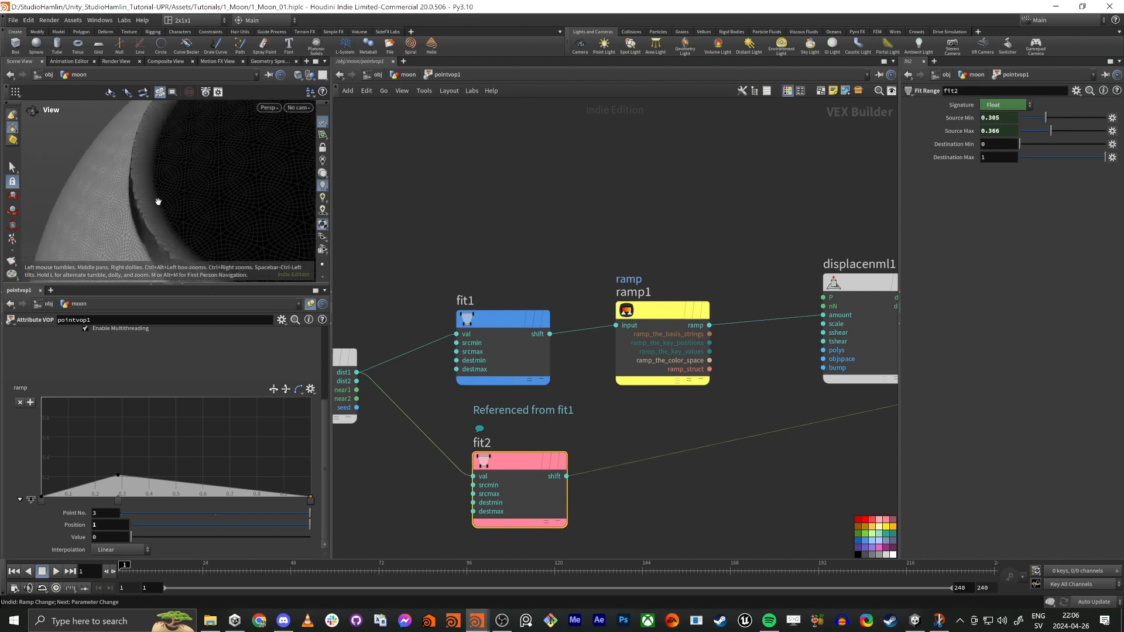
mouse_move(158, 202)
mouse_down()
mouse_move(181, 213)
mouse_move(184, 202)
mouse_move(158, 214)
mouse_move(158, 205)
mouse_up()
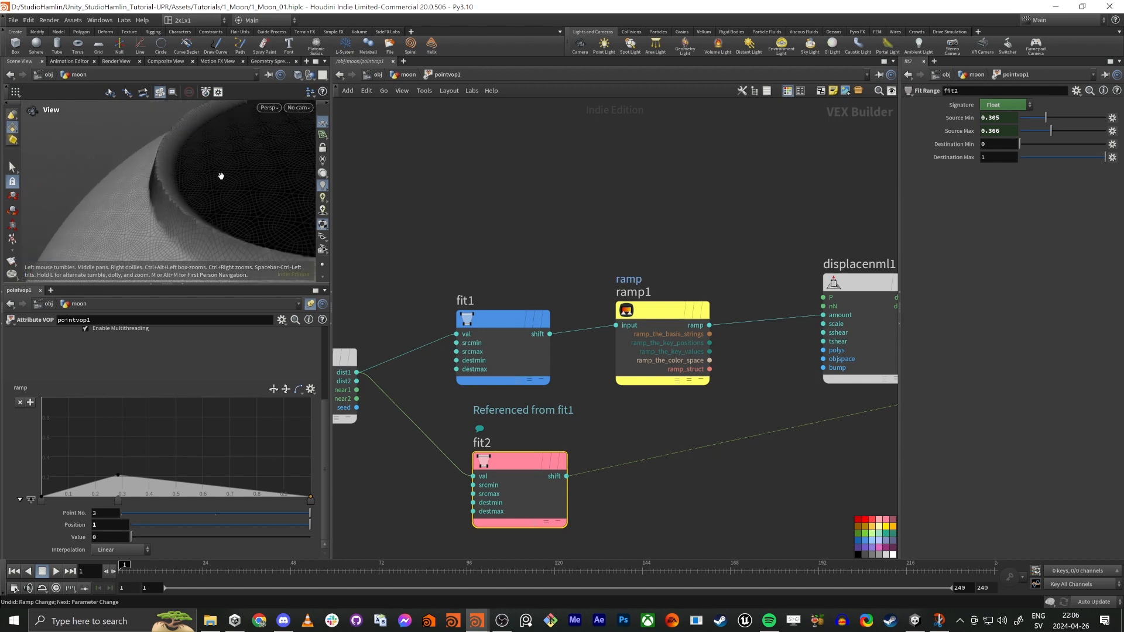
click(42, 500)
middle_drag(73, 537, 20, 552)
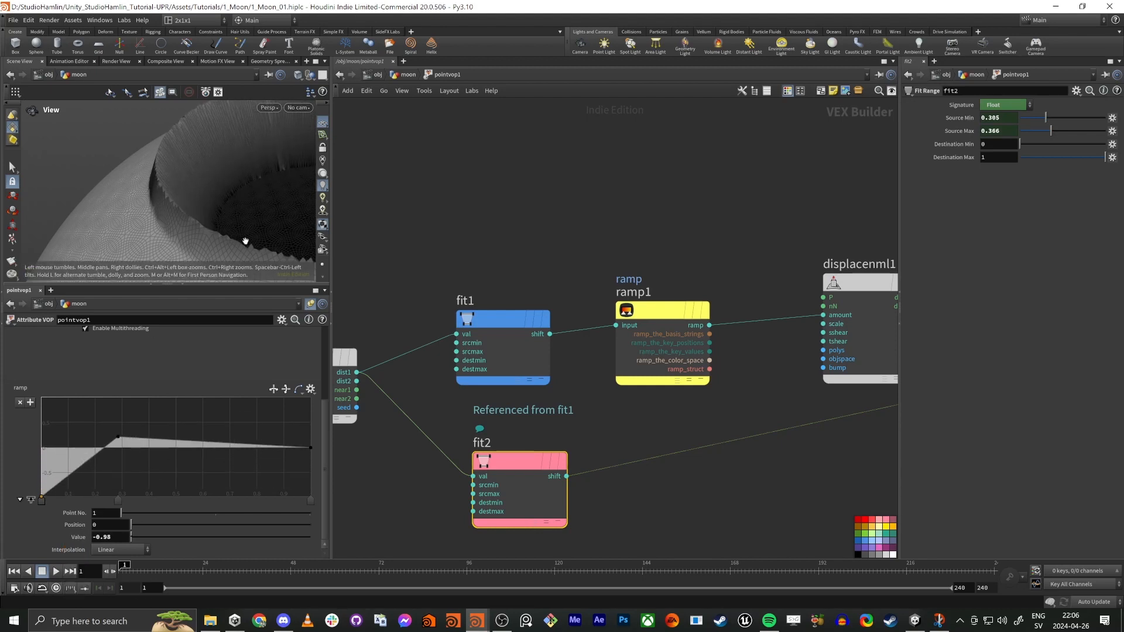
drag(201, 236, 170, 253)
drag(194, 159, 191, 190)
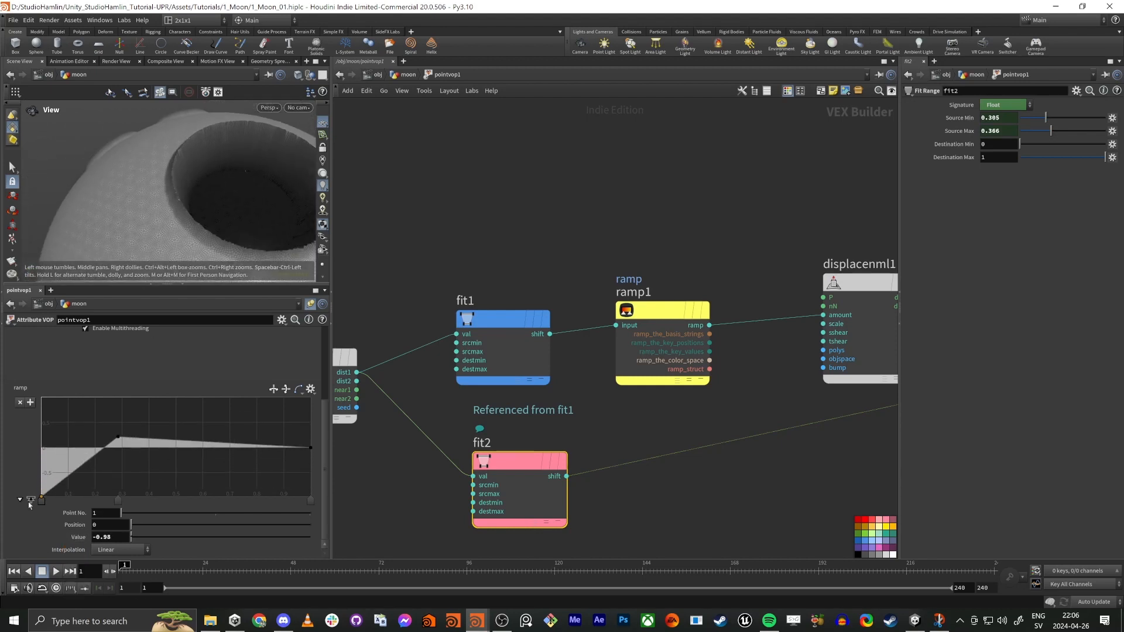
middle_drag(69, 537, 460, 557)
drag(269, 221, 325, 251)
key(h)
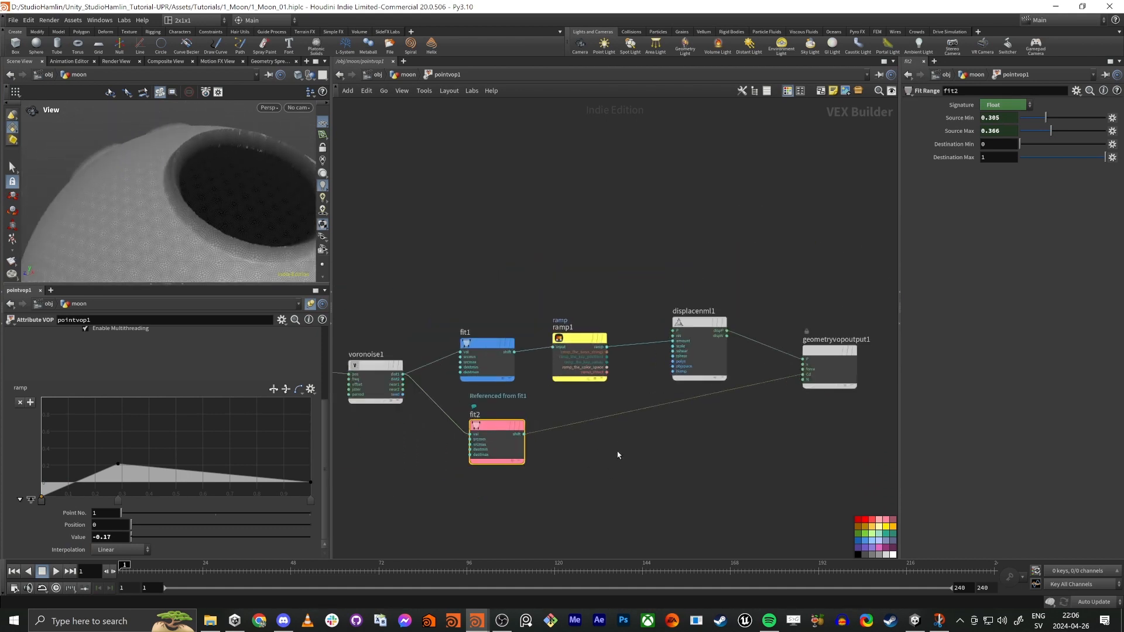
Recolour the ramp1 and displacenml1 nodes blue to match fit1.
click(589, 340)
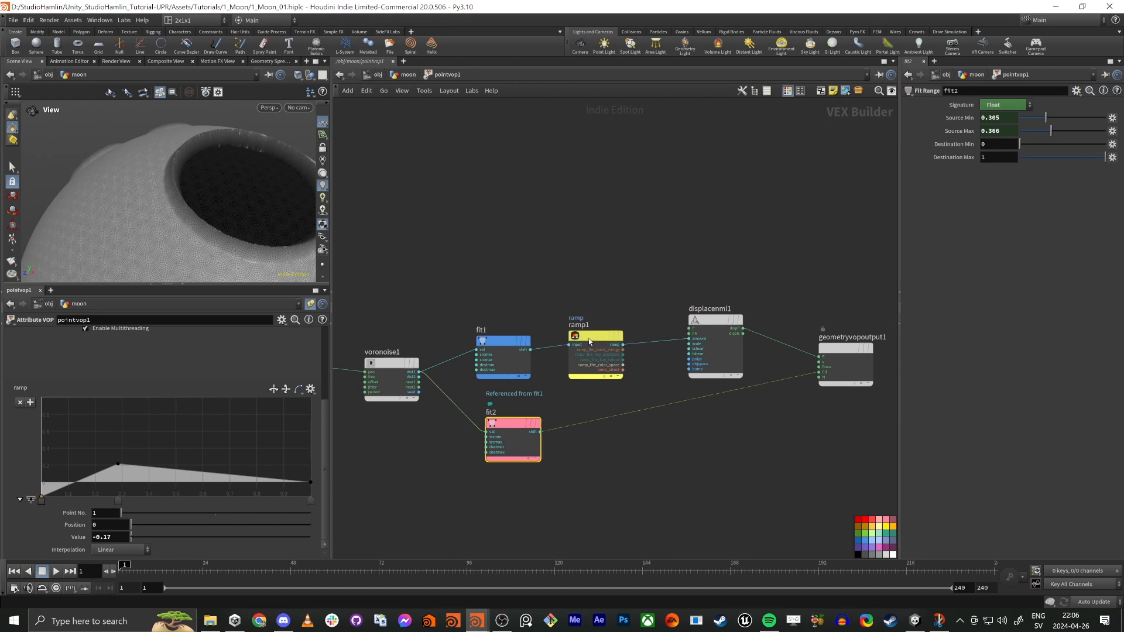
key(c)
click(867, 541)
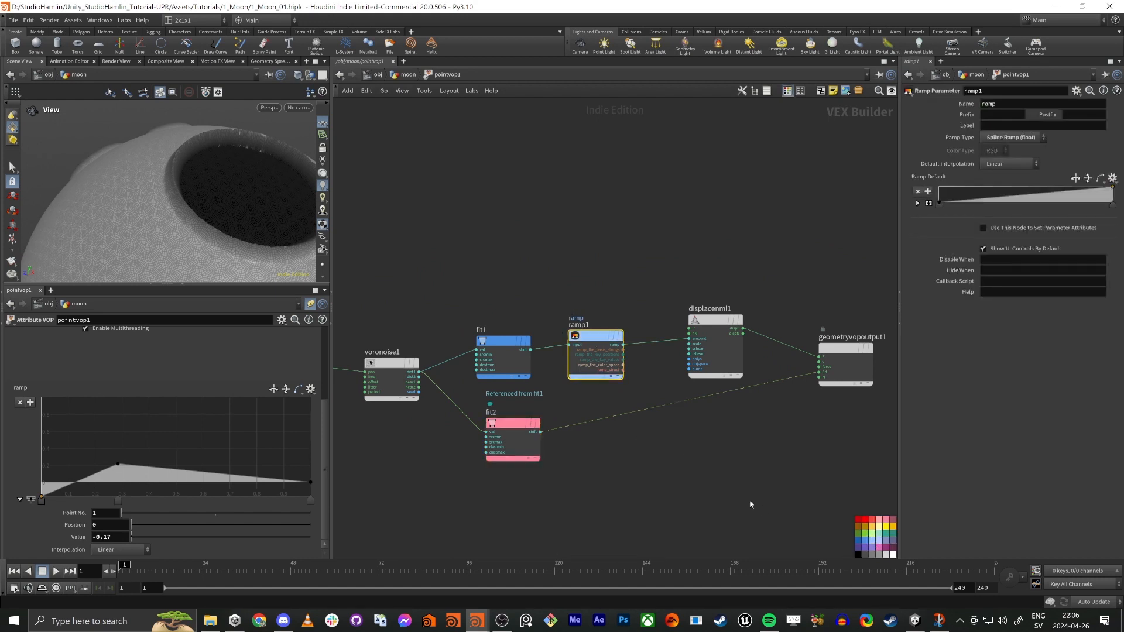
drag(483, 292, 676, 388)
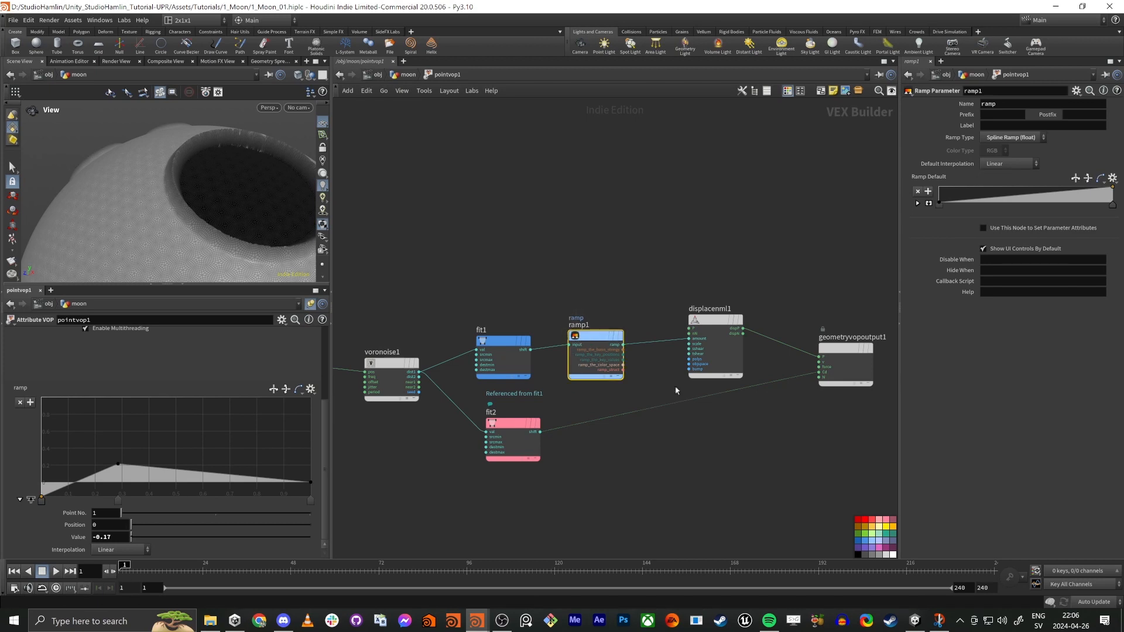
click(864, 541)
drag(680, 293, 709, 346)
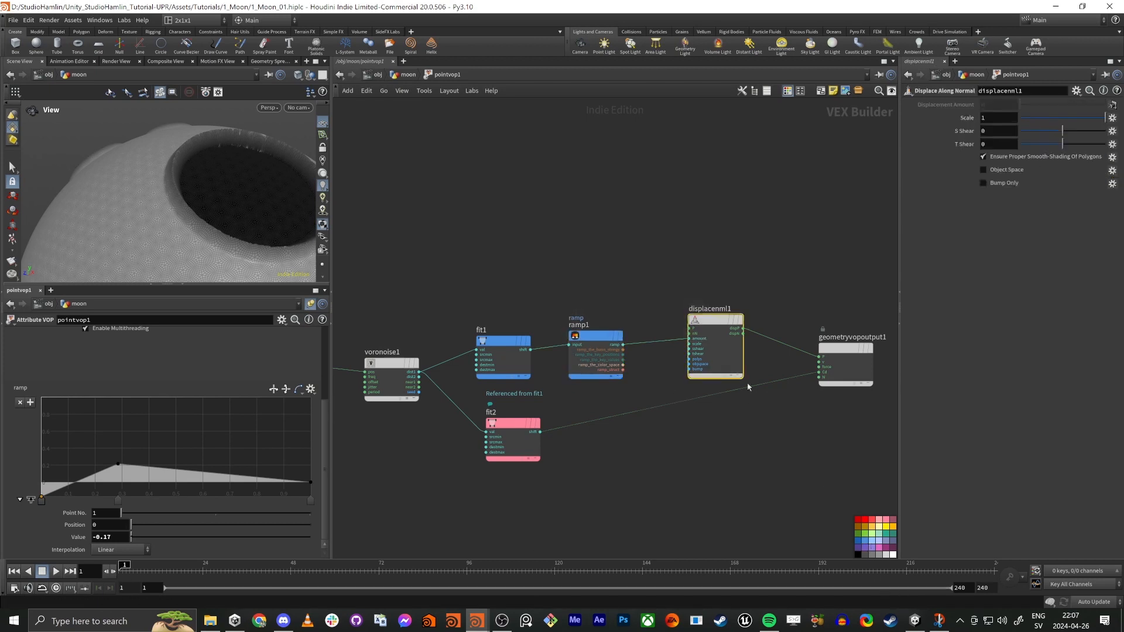
click(866, 545)
scroll(698, 481, down, 3)
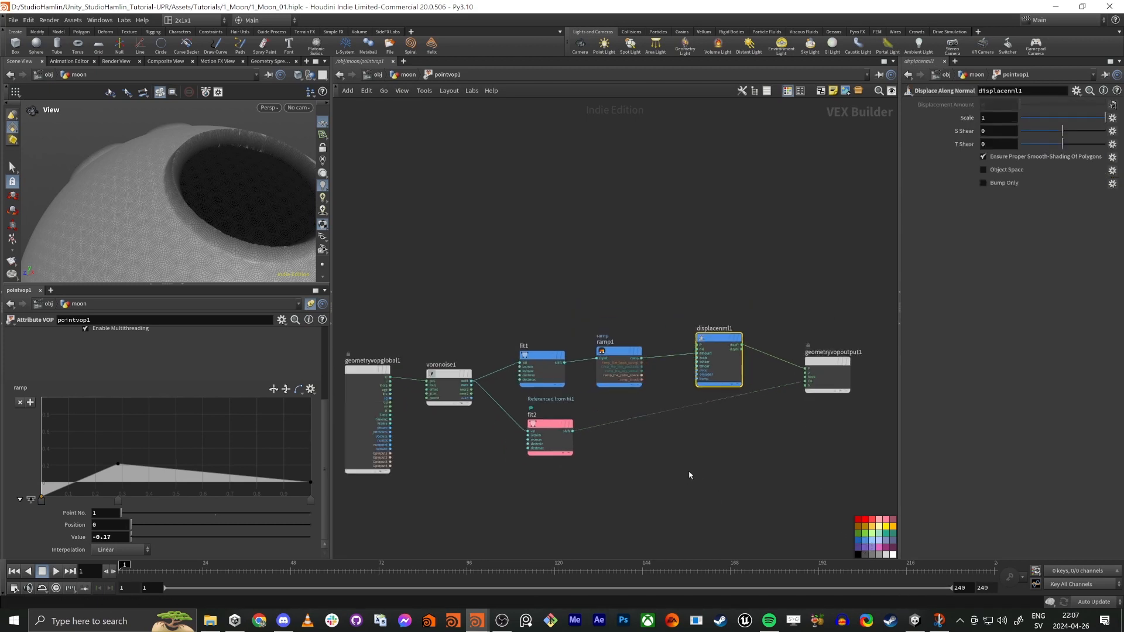
Return to the moon geometry network and export the cratered moon to $HIP/Moon.fbx with rop_fbx1.
scroll(188, 176, down, 10)
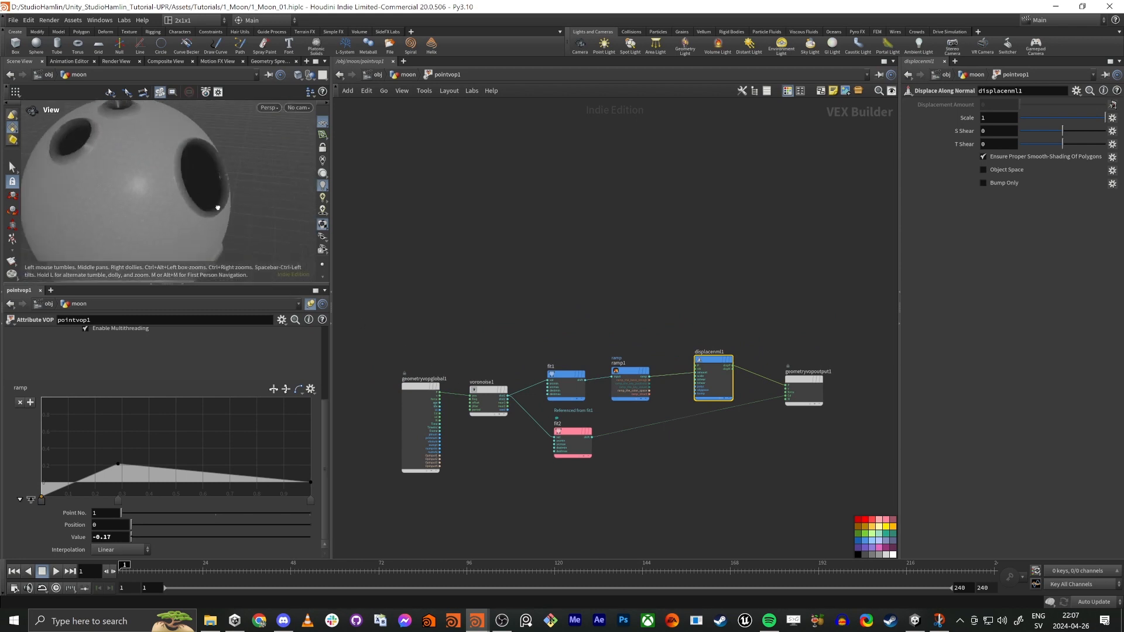
scroll(134, 191, up, 10)
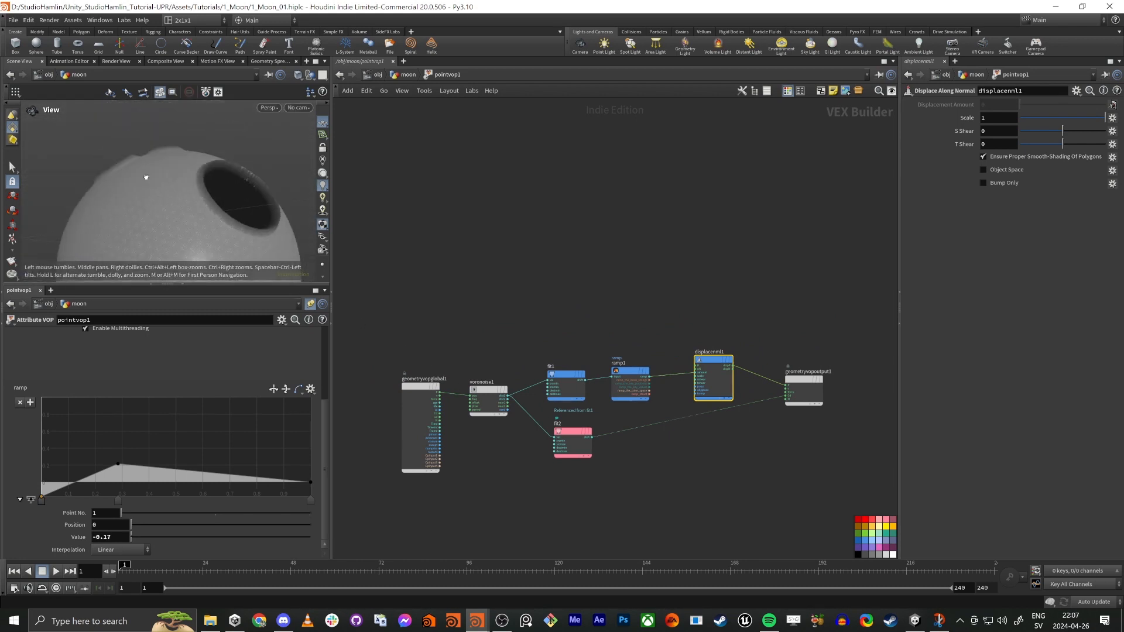
key(u)
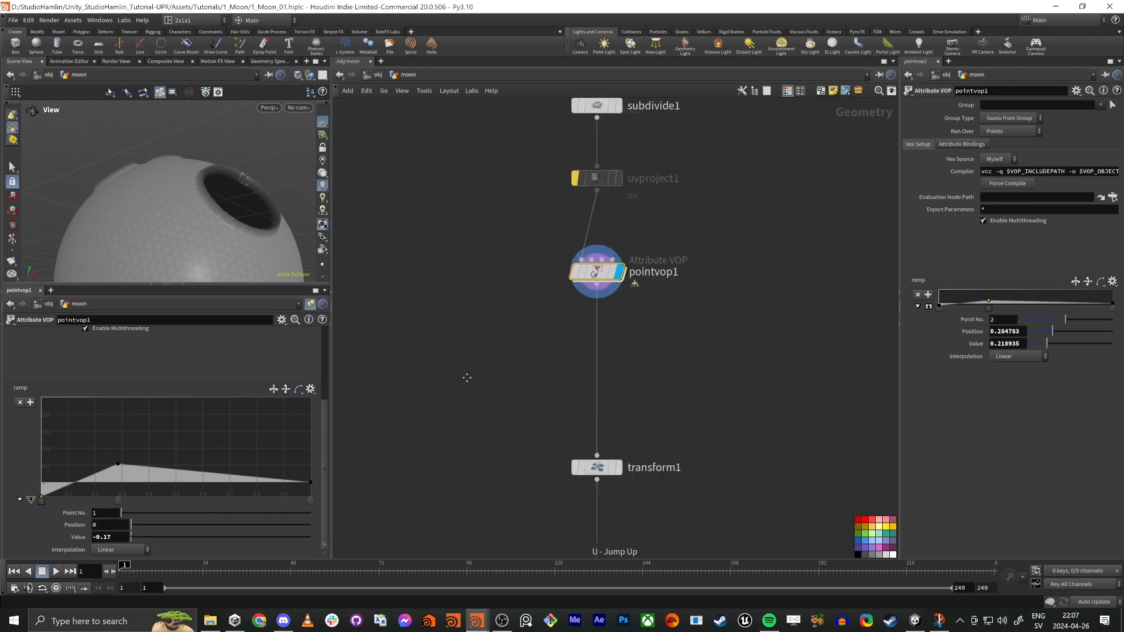
click(603, 532)
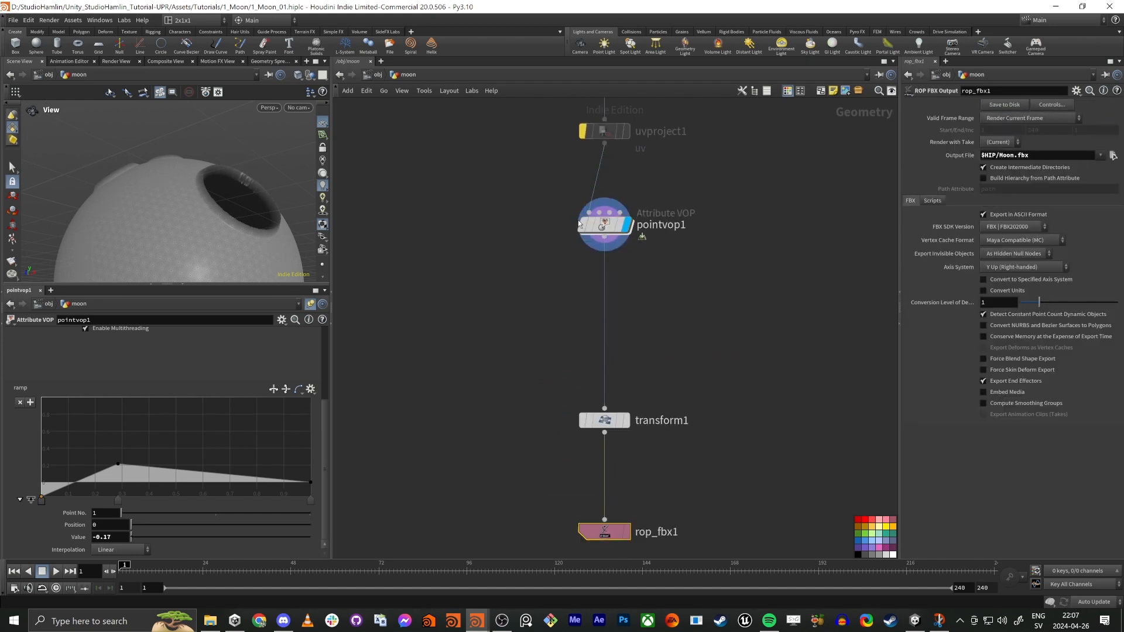
Switch to Unity, let Moon.fbx reimport, and examine the craters on the Moon from several angles.
key(alt+Tab)
key(alt+Tab)
key(alt+Tab)
key(alt+Tab)
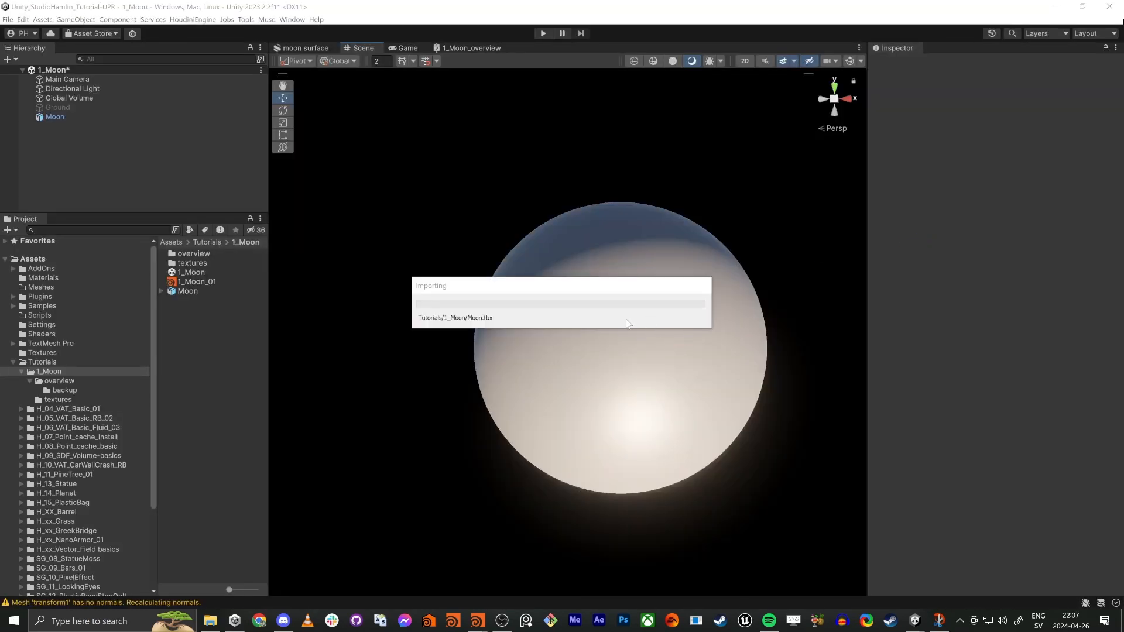
alt+drag(614, 345, 592, 327)
alt+right_drag(592, 327, 700, 295)
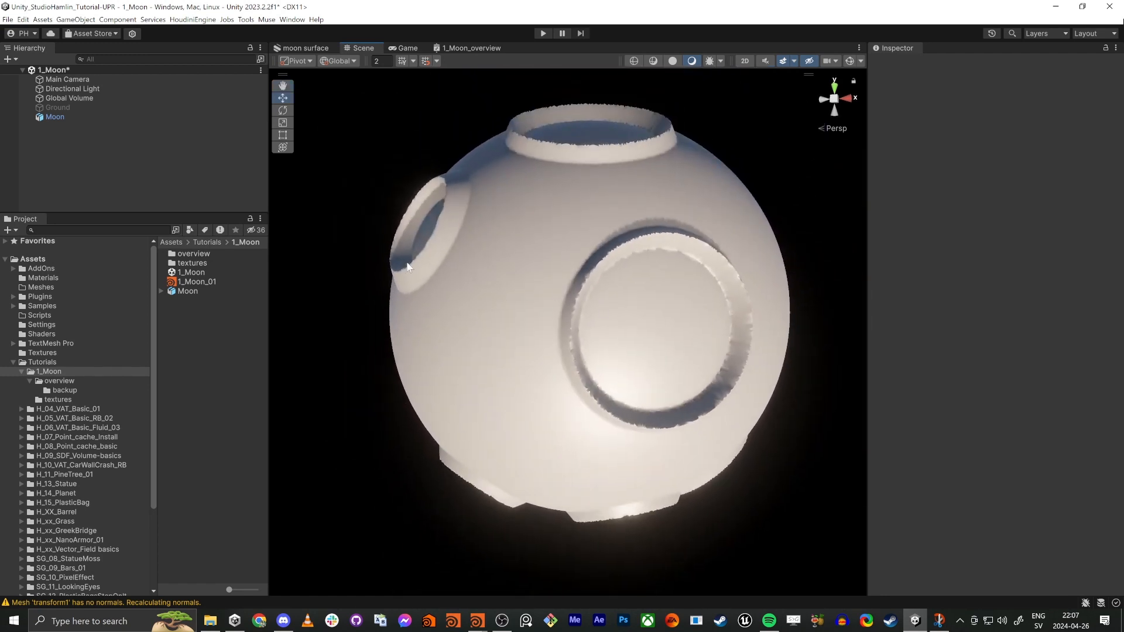
Switch back to Houdini, insert a Smooth node between pointvop1 and transform1, display it, and inspect the crater rim.
key(alt+Tab)
click(492, 264)
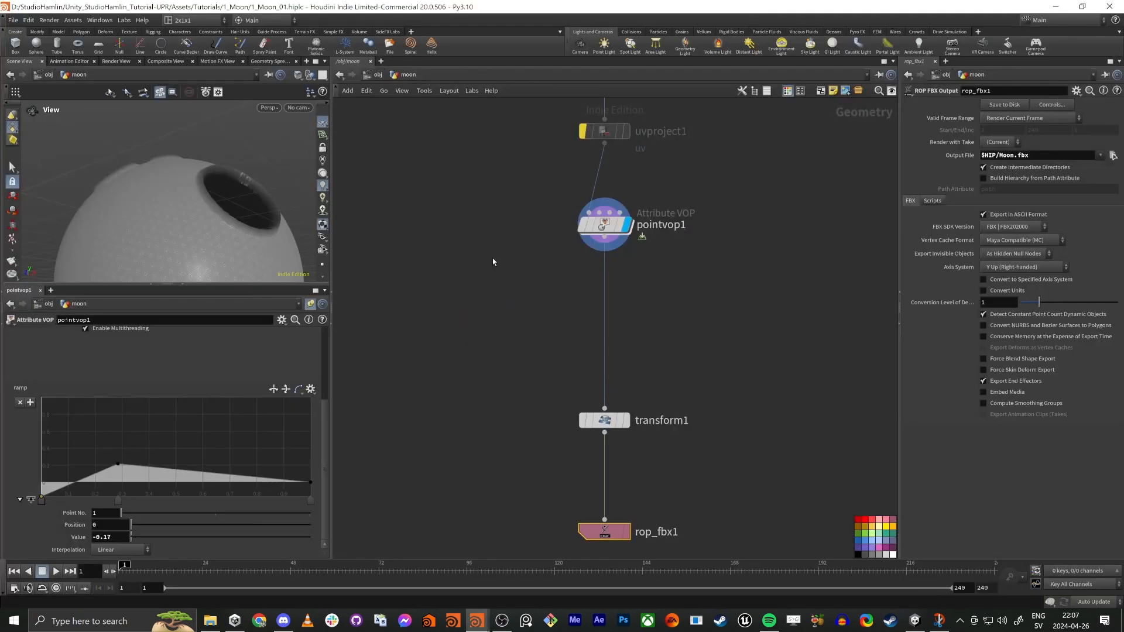
key(Tab)
text(smoot)
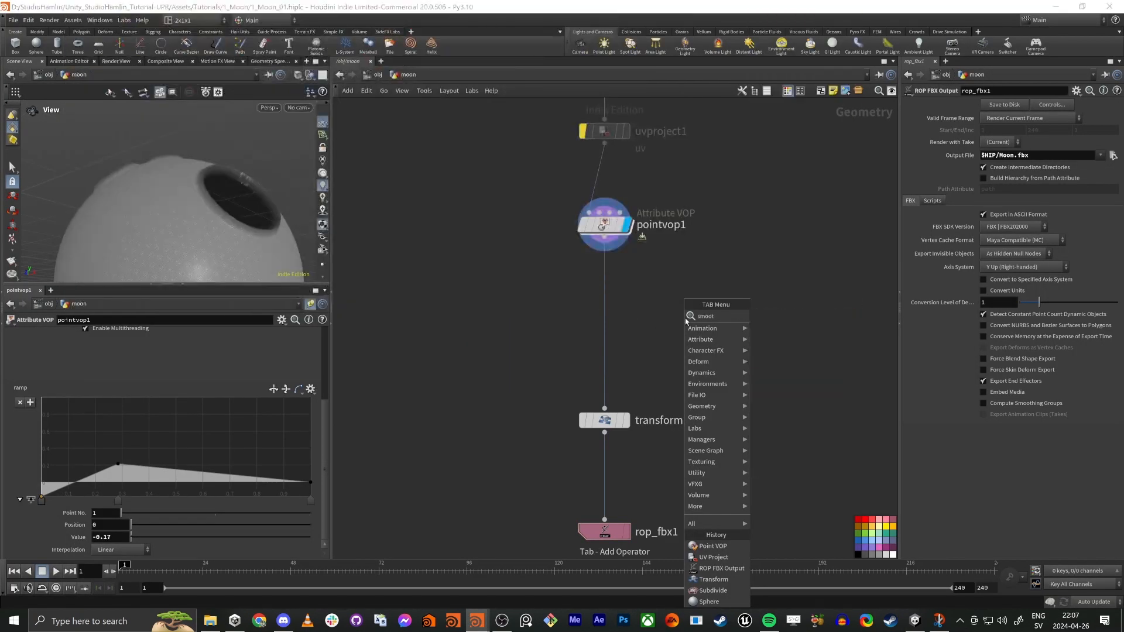
key(Return)
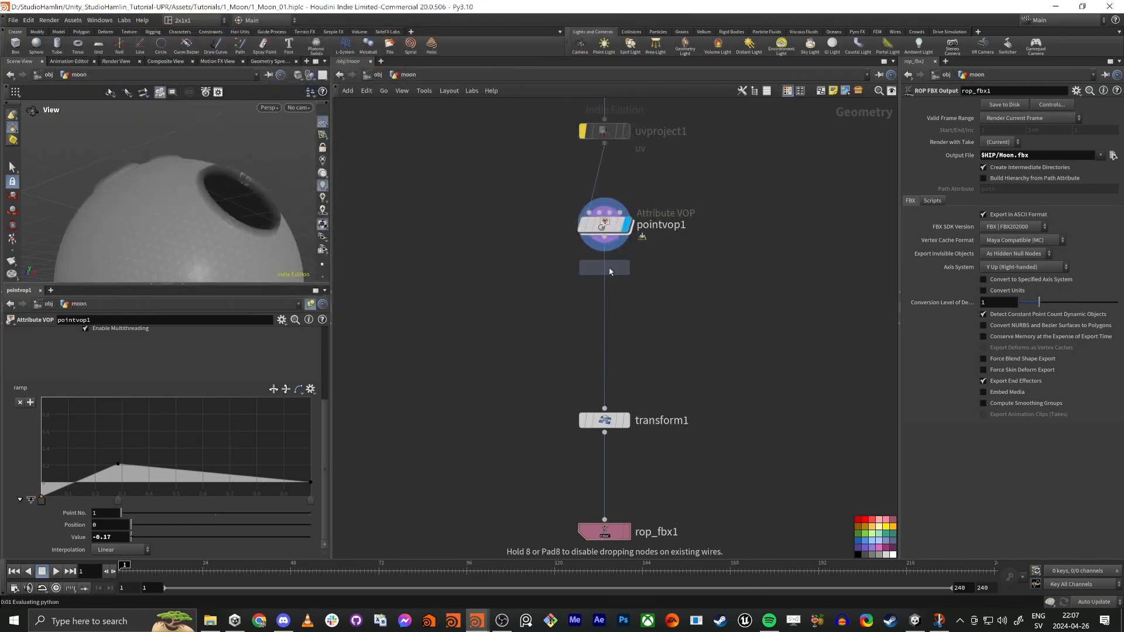
click(606, 270)
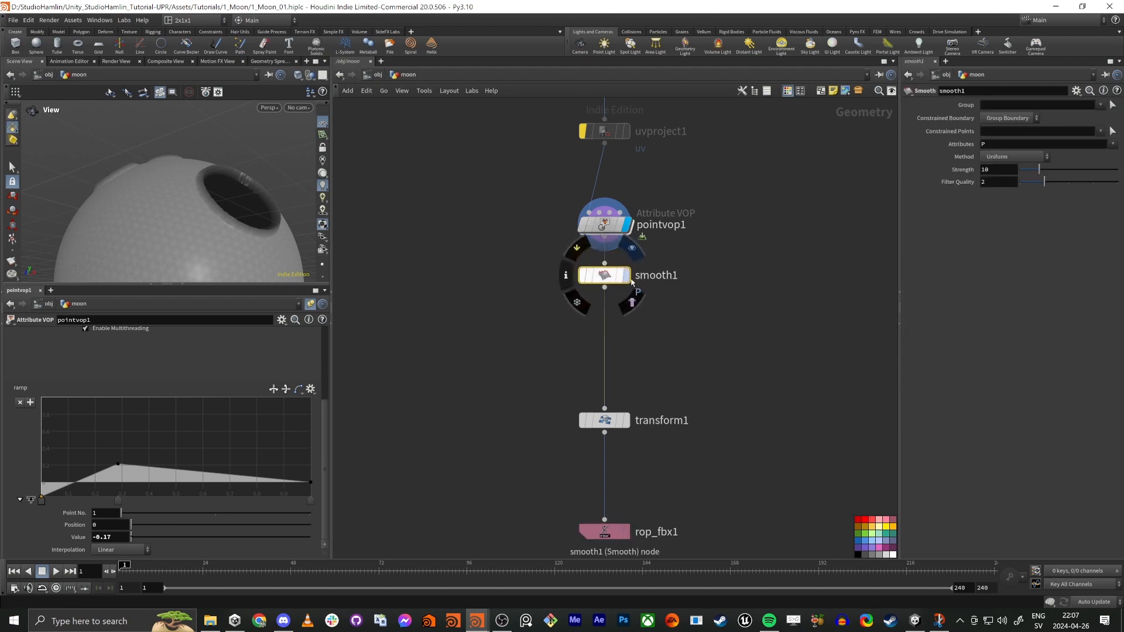
key(r)
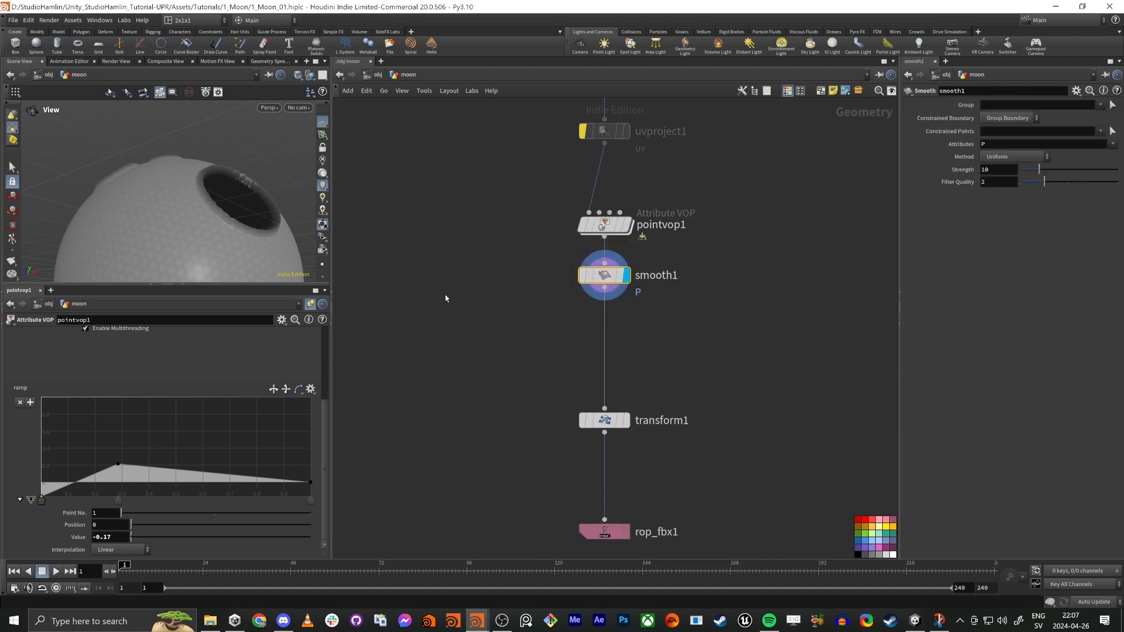
right_drag(212, 174, 246, 206)
drag(246, 206, 207, 179)
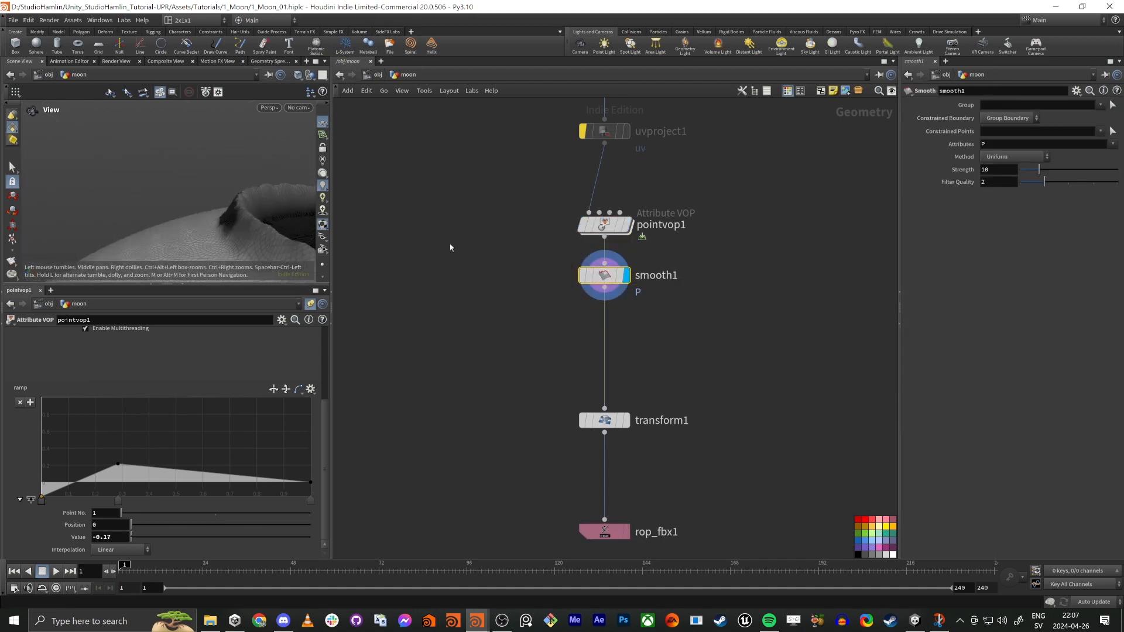
mouse_move(580, 275)
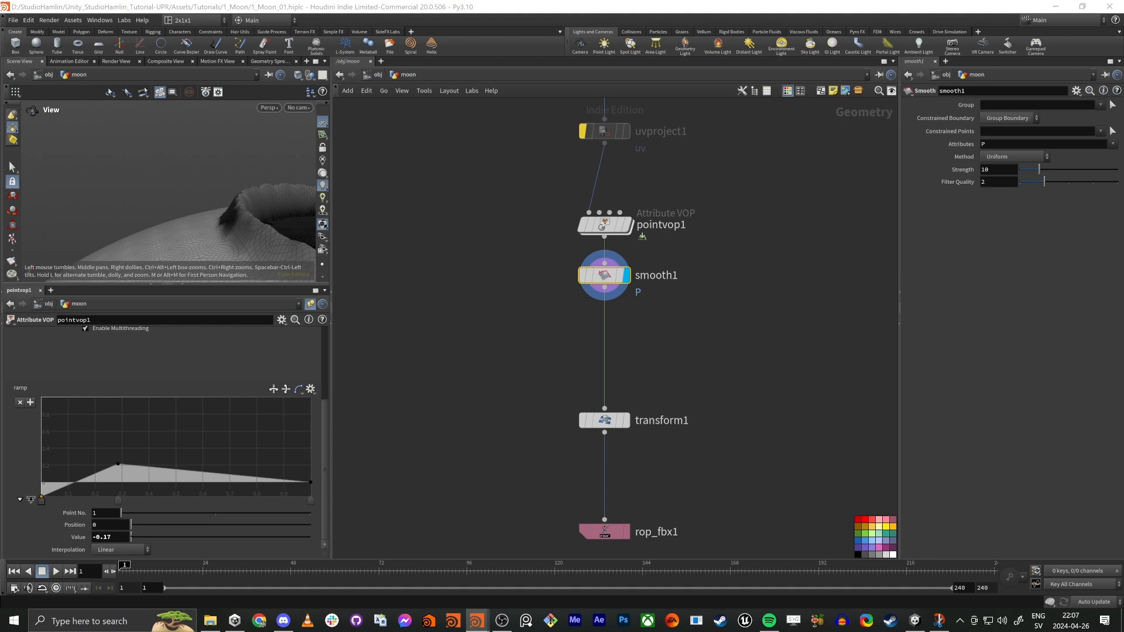
click(680, 332)
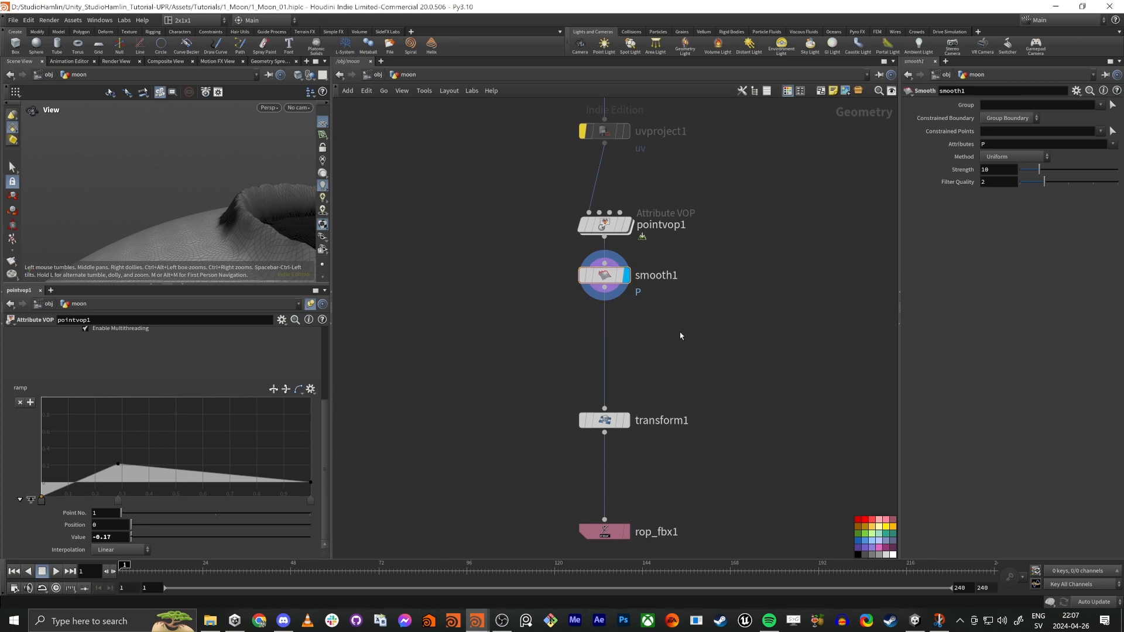
Add a Remesh node beside the moon's node chain and wire smooth1's output into its geometry input.
key(Tab)
text(remse)
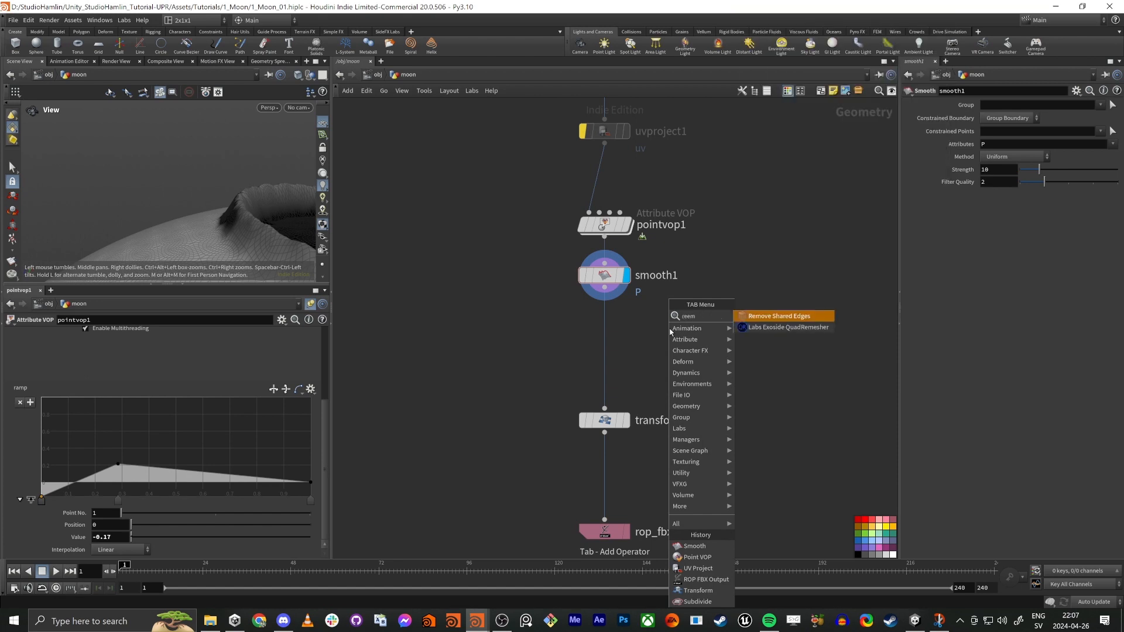
key(BackSpace)
key(BackSpace)
key(BackSpace)
text(mesh)
key(Return)
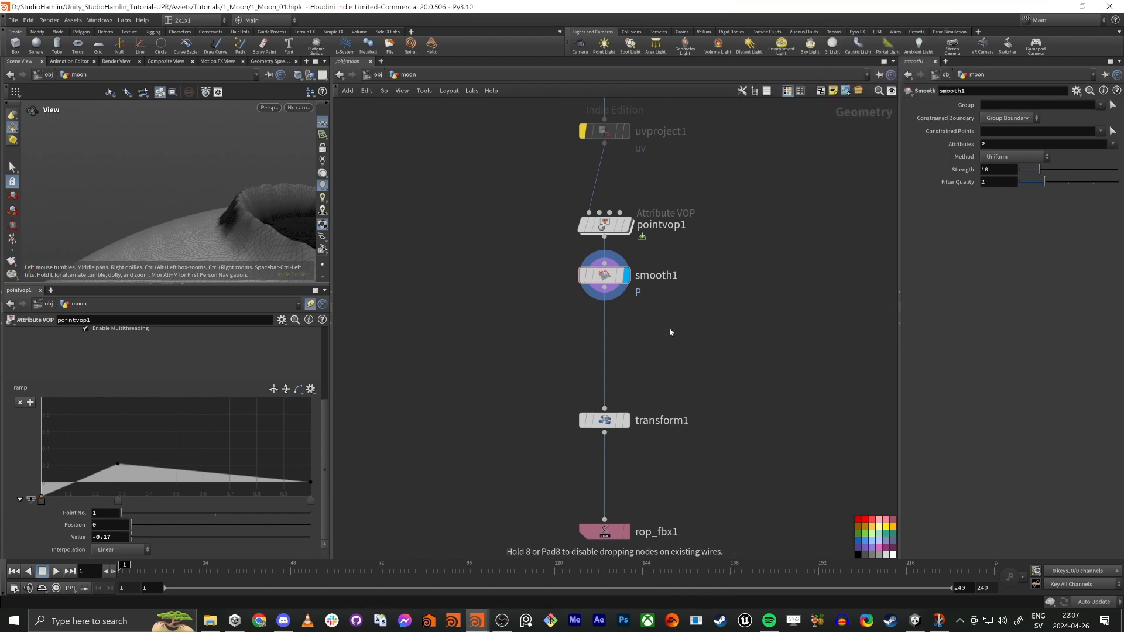
click(670, 330)
click(600, 276)
drag(122, 236, 226, 238)
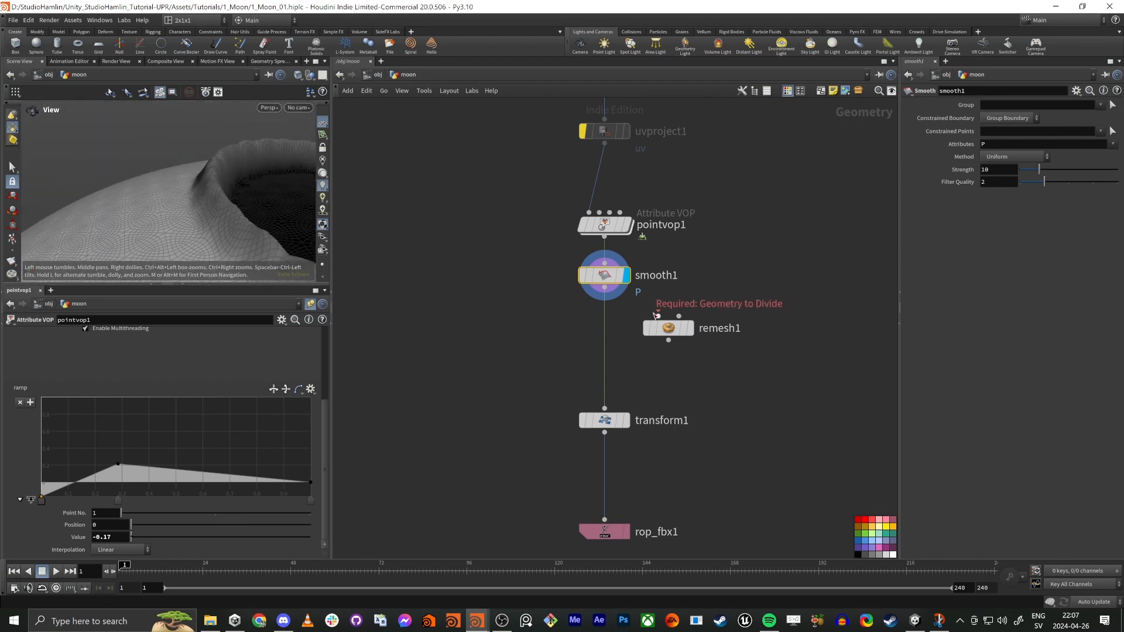
click(668, 328)
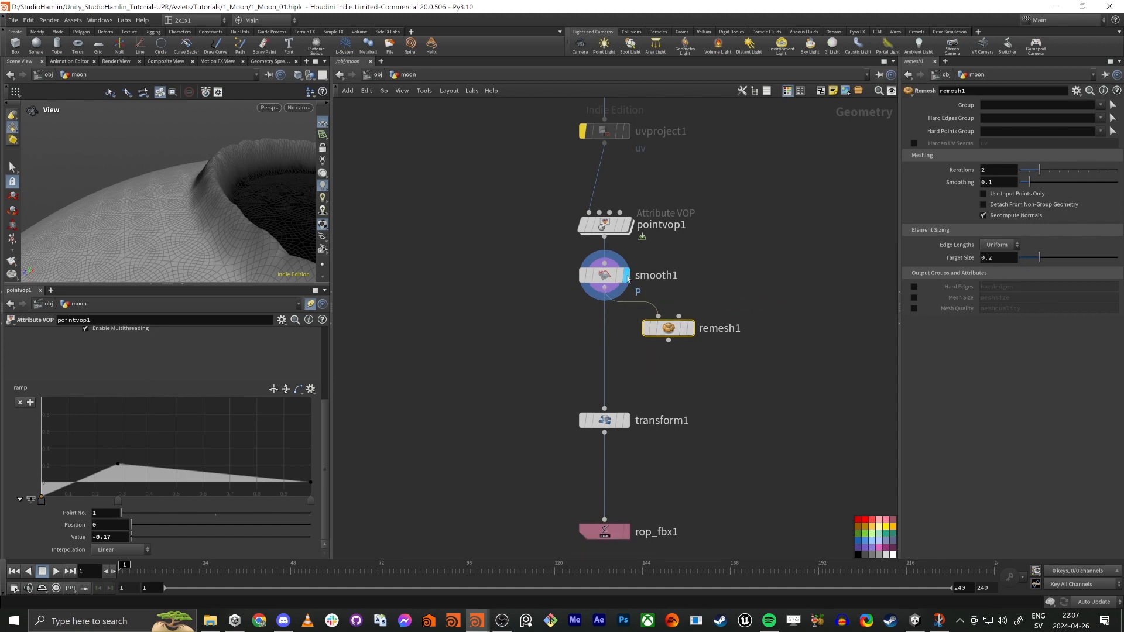
Display remesh1 and compare its polygon count and crater mesh with those of smooth1.
middle_click(603, 280)
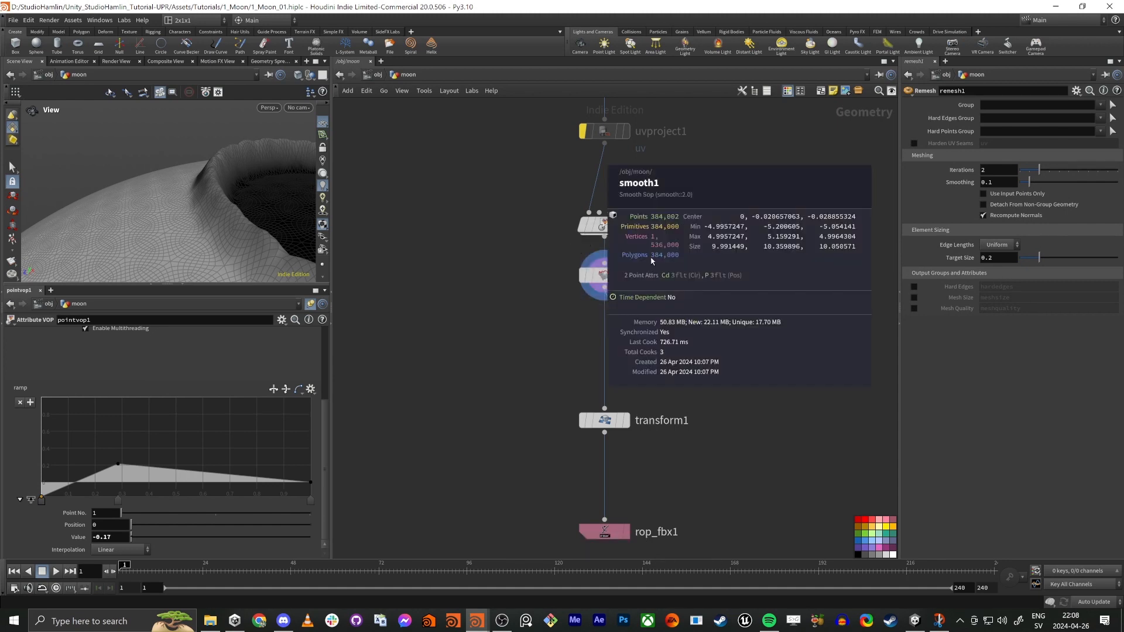
mouse_move(690, 330)
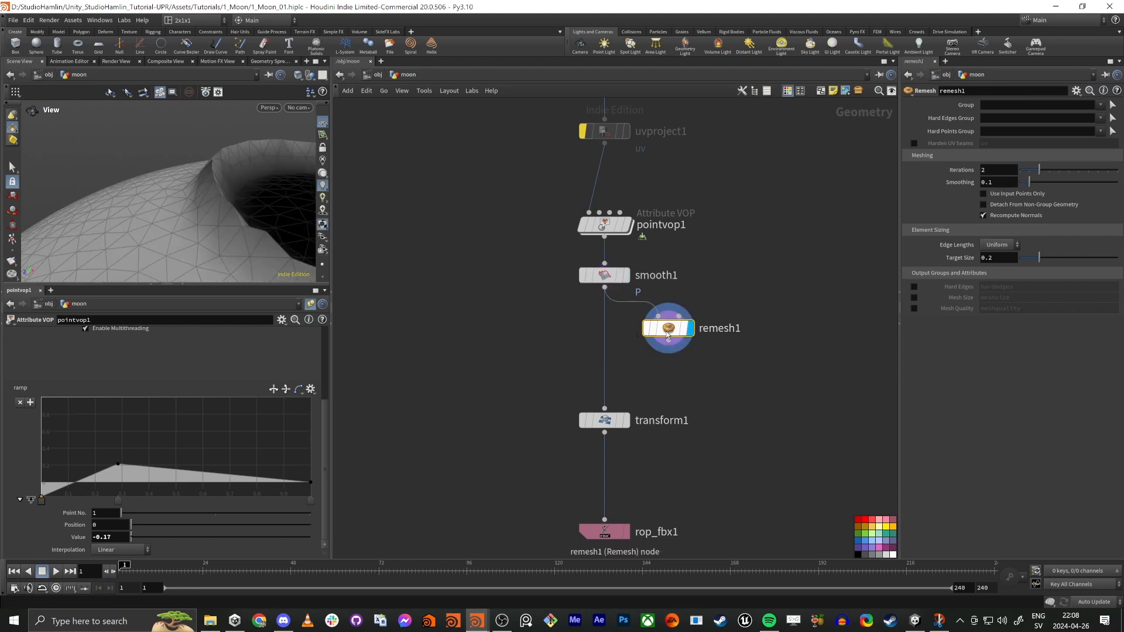
middle_click(668, 331)
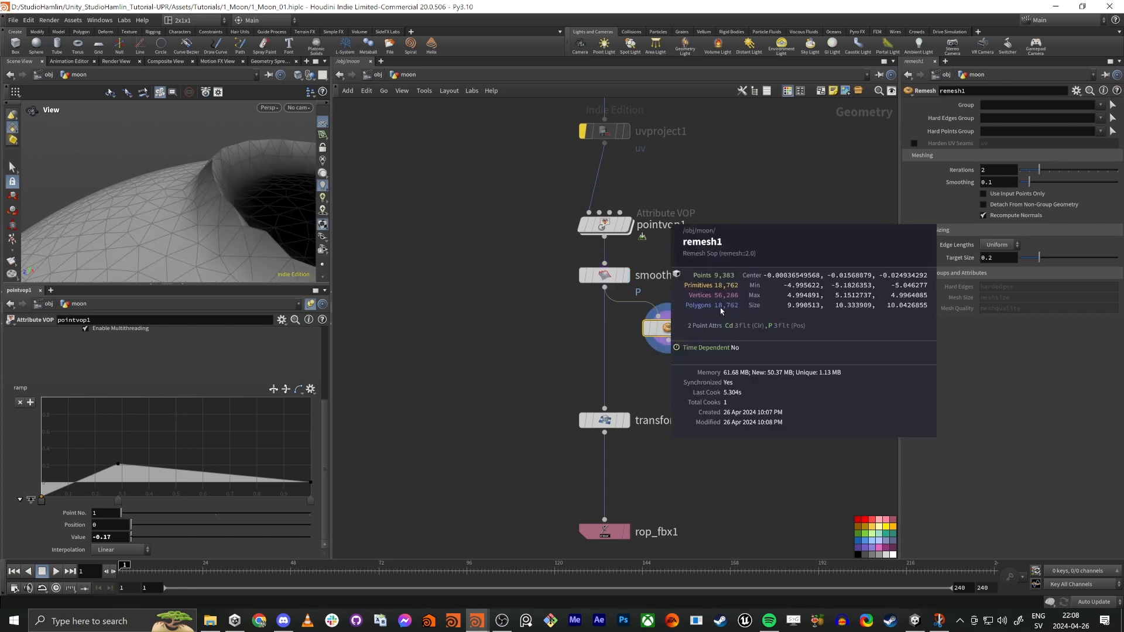
mouse_move(216, 226)
mouse_down()
mouse_move(105, 226)
mouse_move(199, 192)
mouse_move(201, 249)
mouse_move(216, 214)
mouse_up()
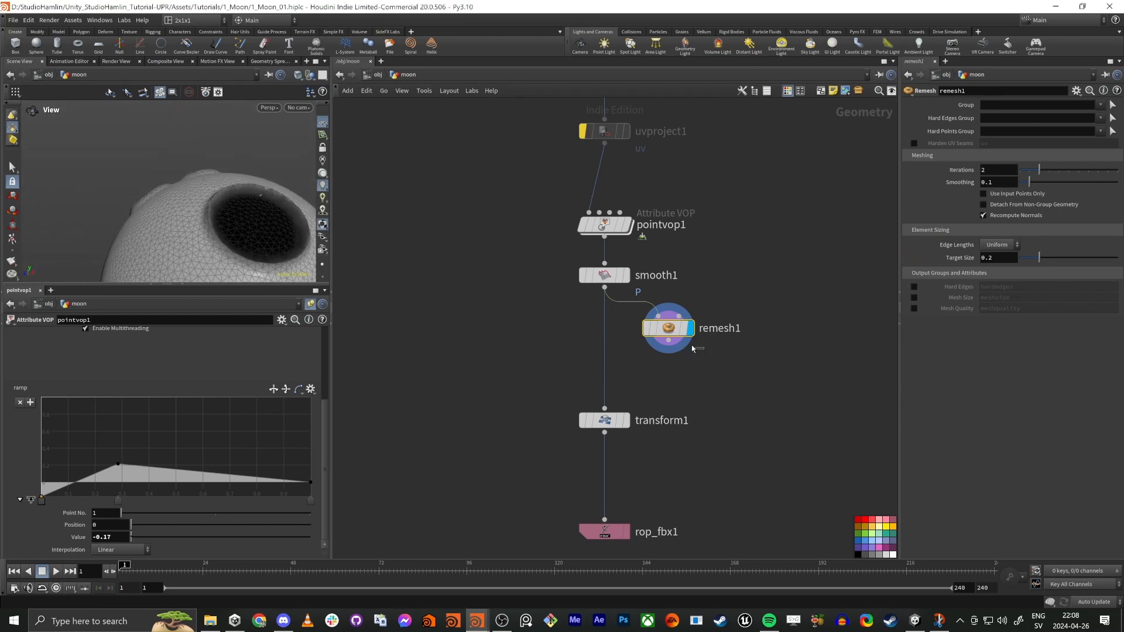
Set remesh1's Target Size to 0.1 and inspect the remeshed craters.
click(992, 258)
key(BackSpace)
text(1)
key(Tab)
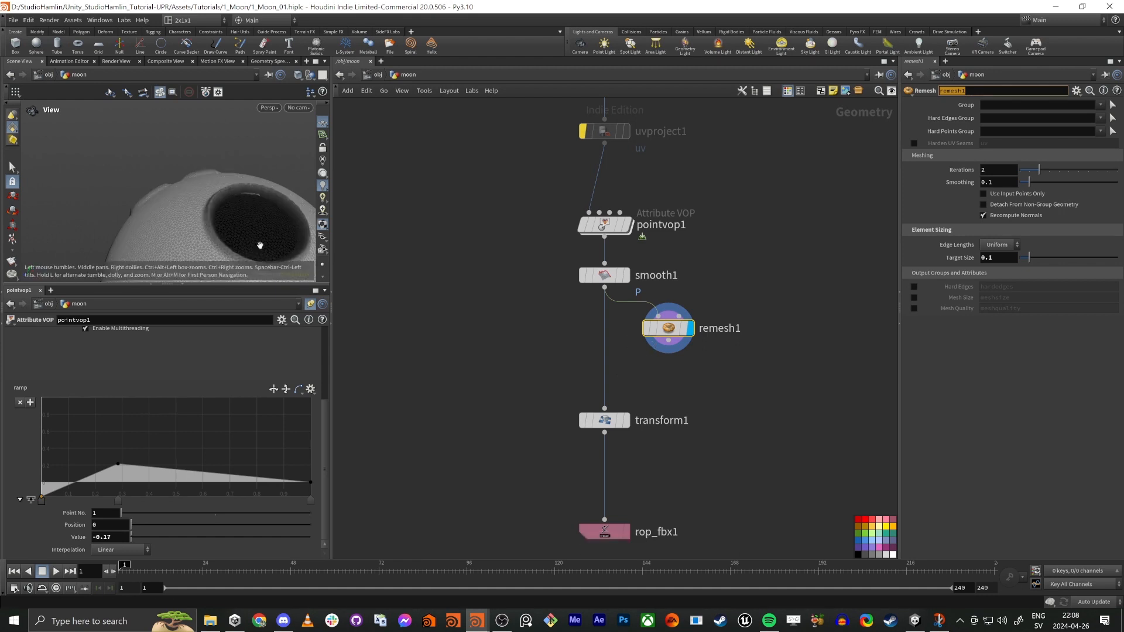
scroll(155, 194, up, 5)
drag(155, 194, 277, 245)
scroll(110, 203, down, 3)
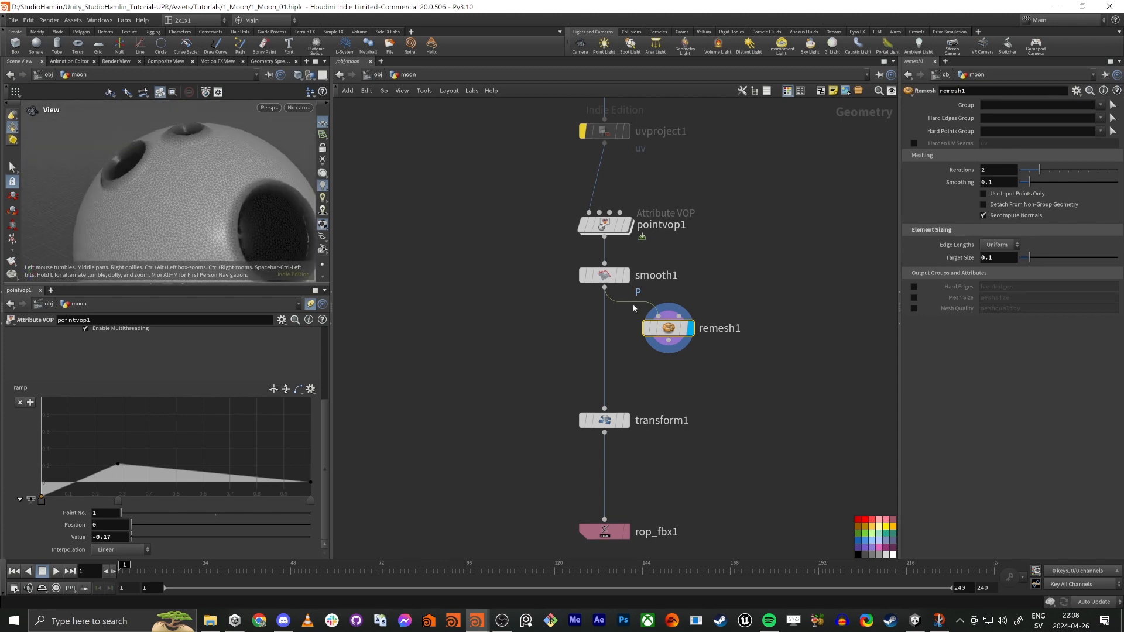
Display pointvop1, enter its network, and place duplicates of voronoise1, fit1 and fit2 above the originals.
click(628, 226)
double_click(605, 225)
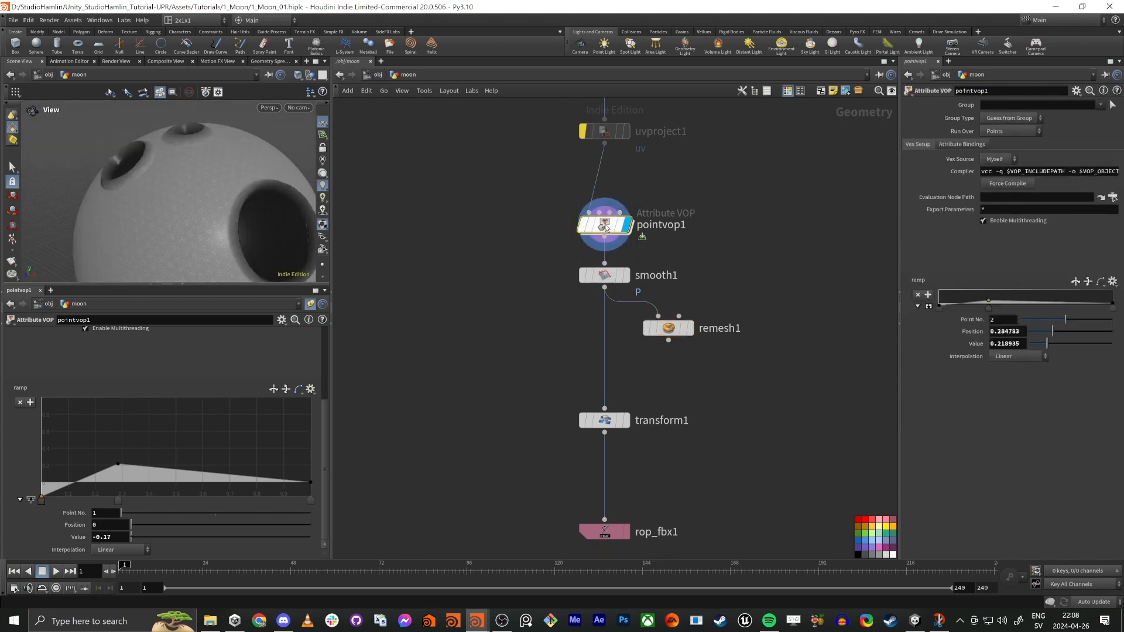
middle_drag(492, 275, 594, 226)
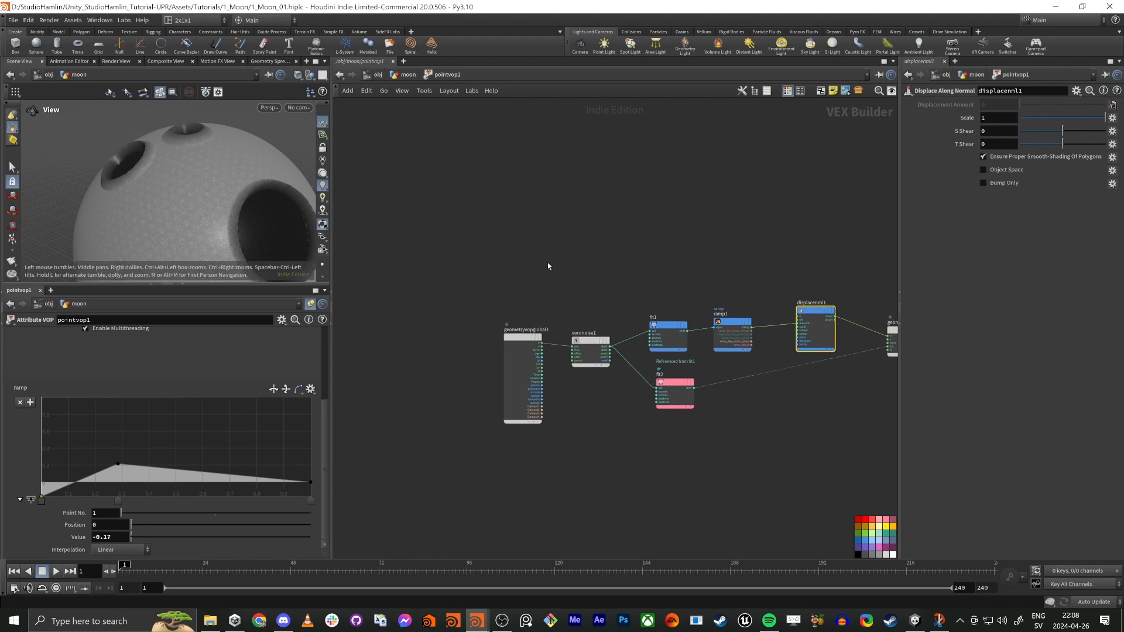
middle_drag(548, 263, 466, 276)
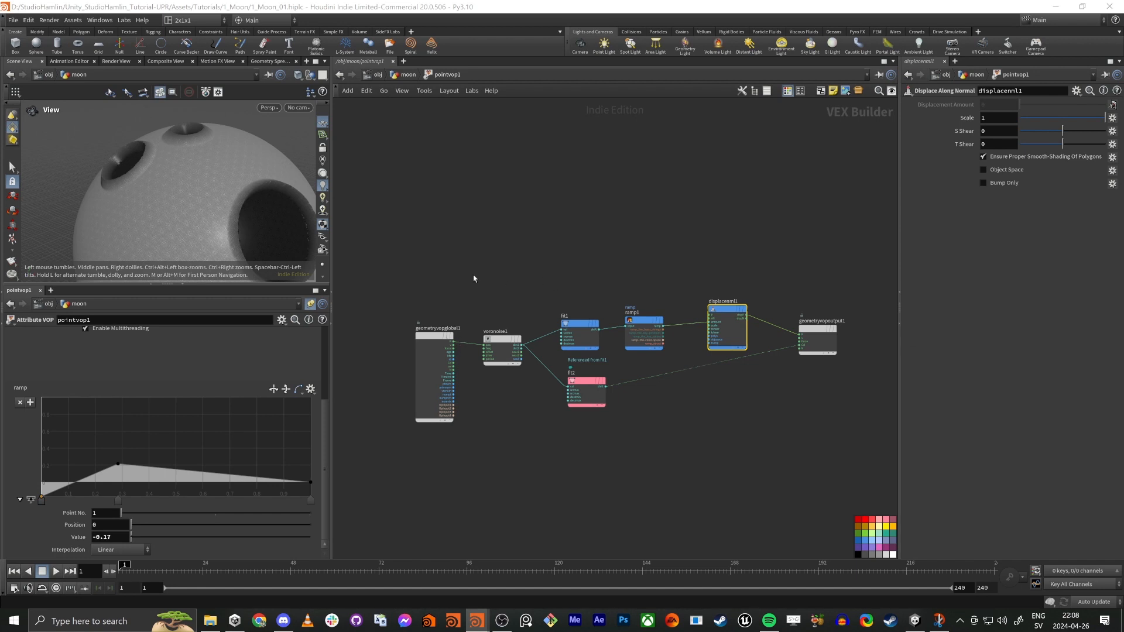
drag(481, 258, 596, 442)
key(ctrl+c)
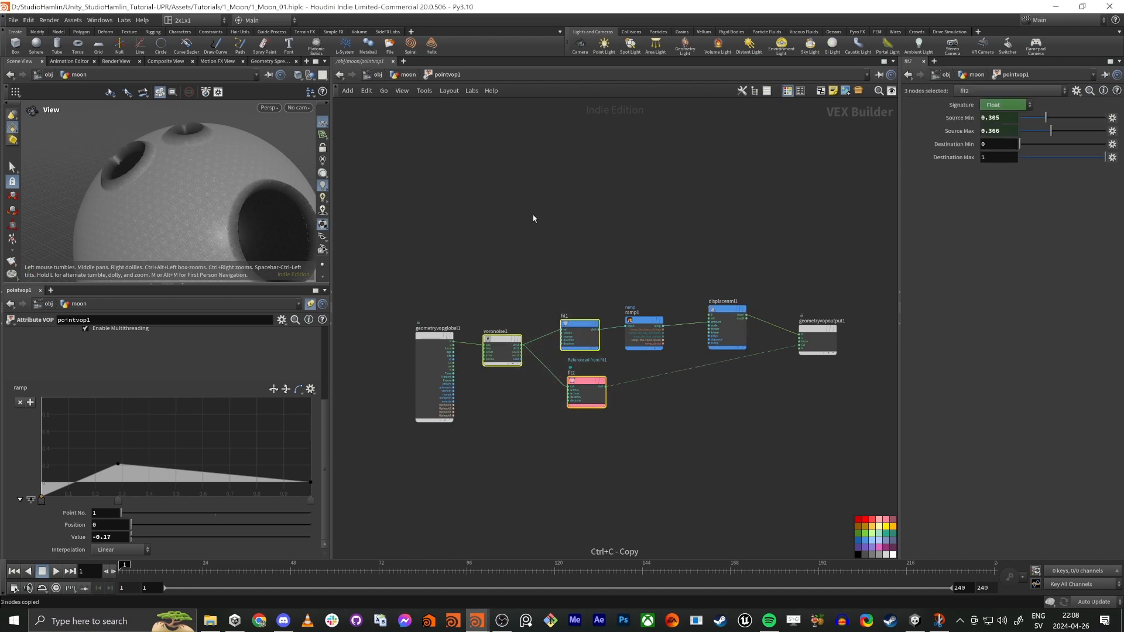
key(ctrl+v)
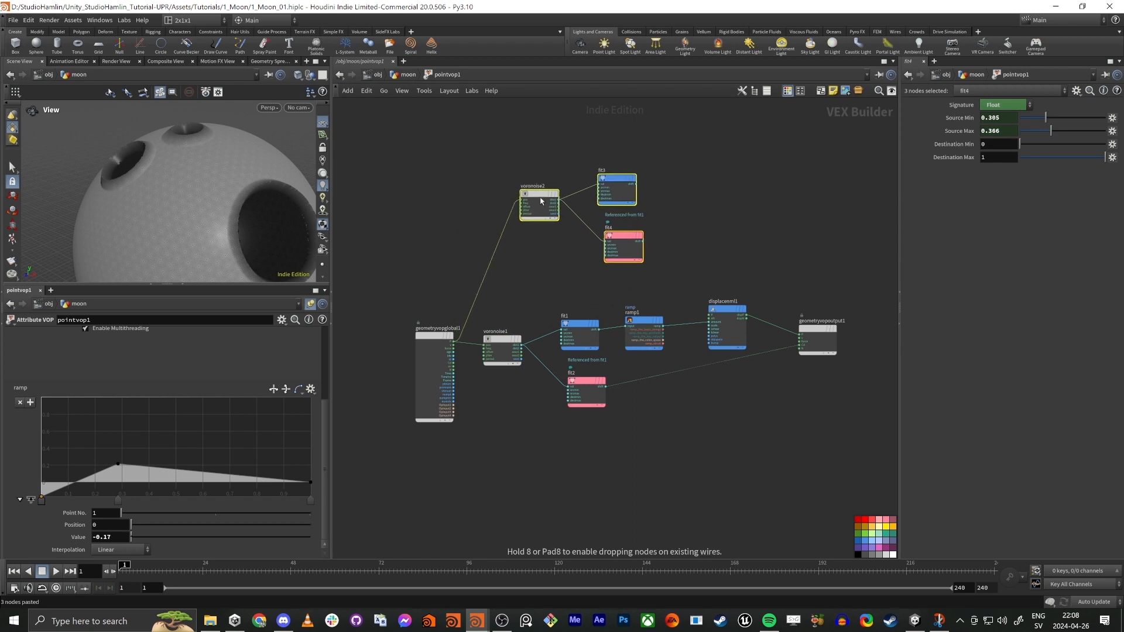
click(509, 201)
Enclose voronoise1, fit1, fit2 and ramp1 in a network box titled "Big Crates".
drag(478, 285, 683, 445)
click(821, 91)
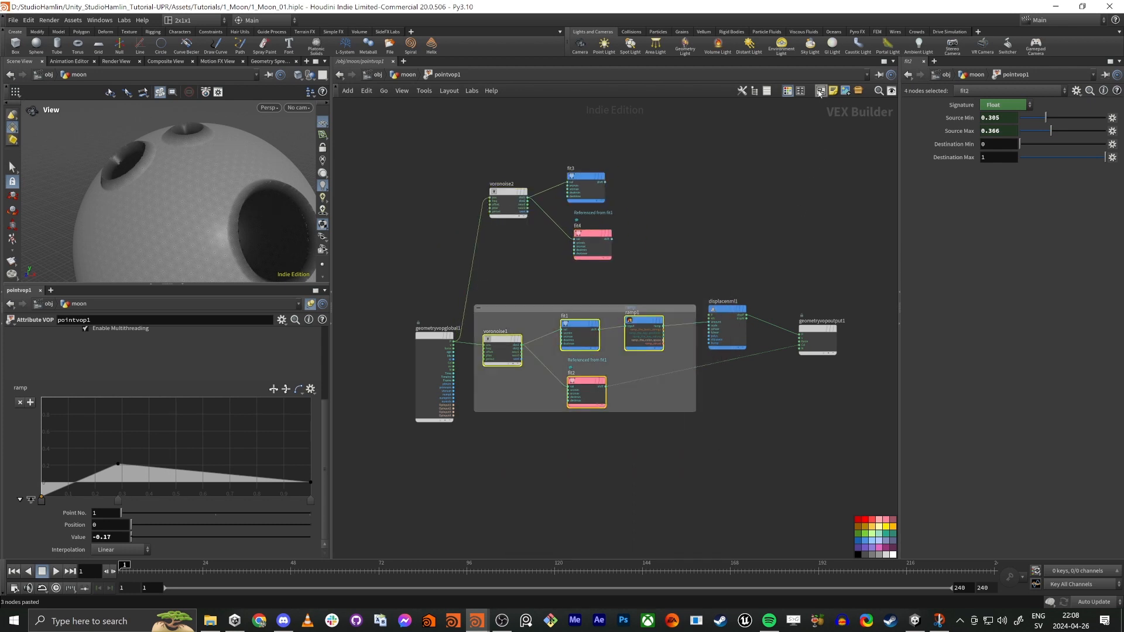
scroll(497, 309, up, 5)
double_click(497, 309)
text(Big)
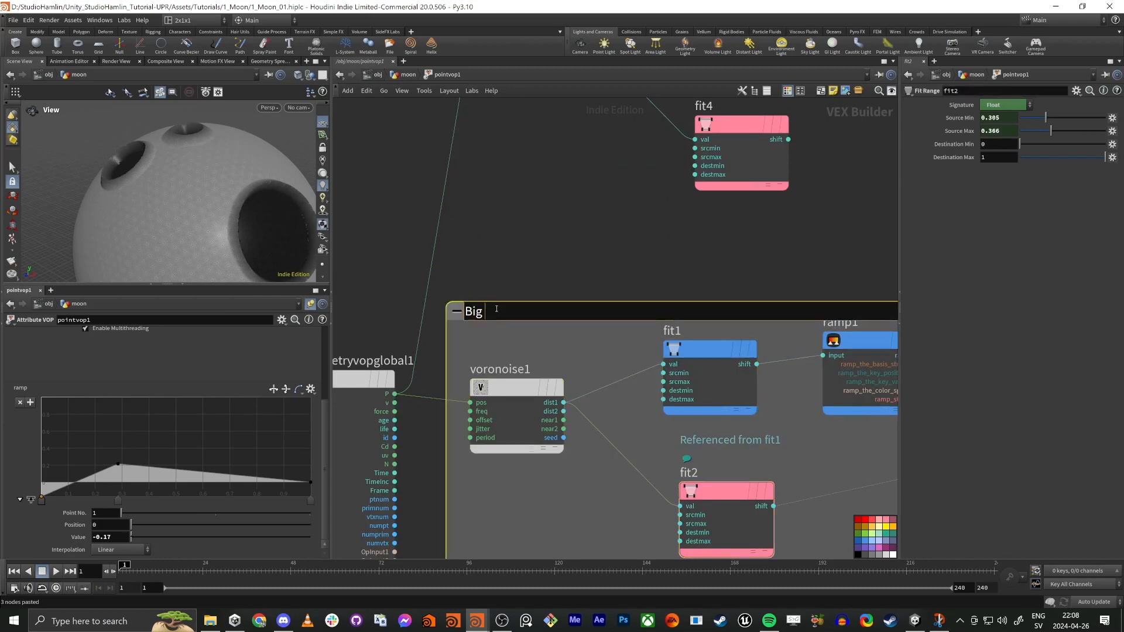
text( Crates)
key(Return)
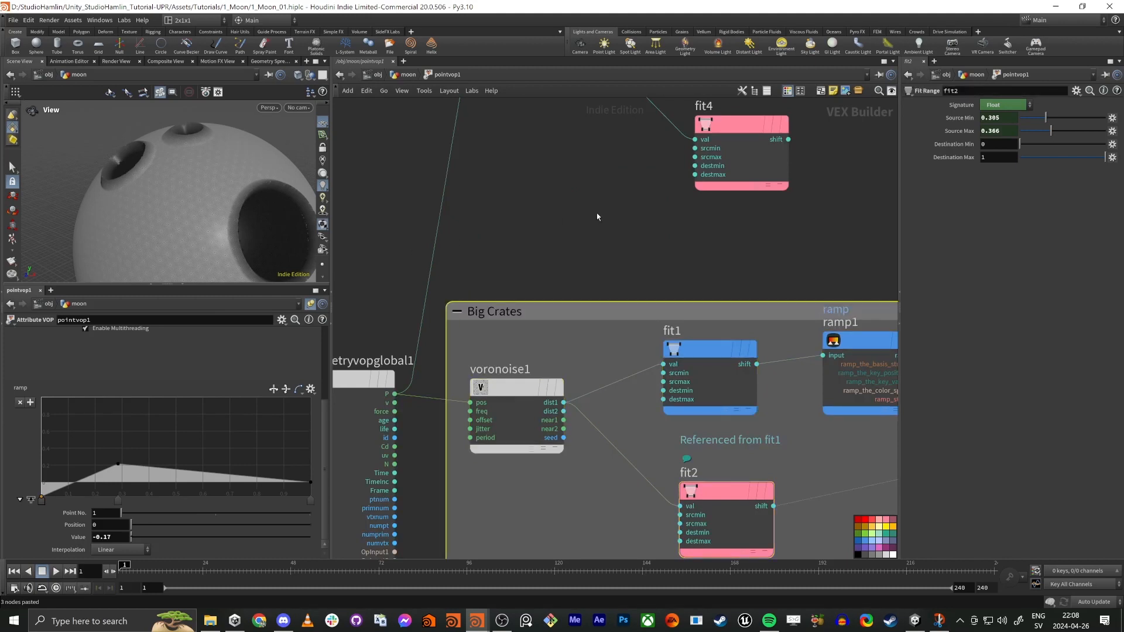
Enclose the duplicated voronoise2, fit3 and fit4 nodes in a network box titled "Small Crates".
scroll(595, 213, down, 5)
middle_drag(577, 206, 502, 320)
drag(423, 159, 709, 342)
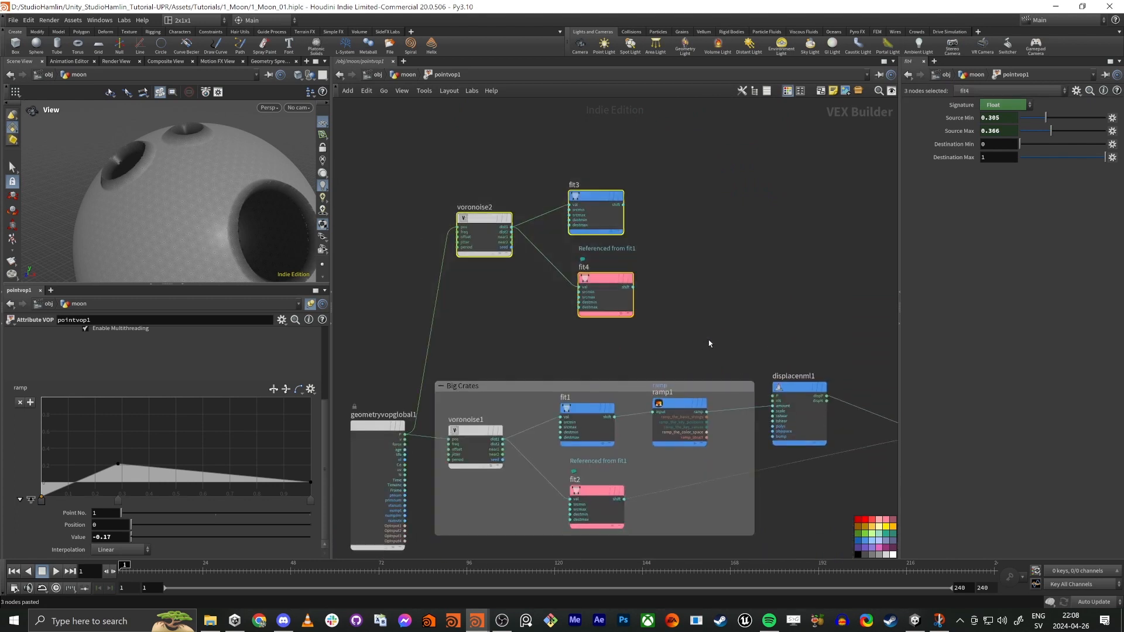
key(shift+o)
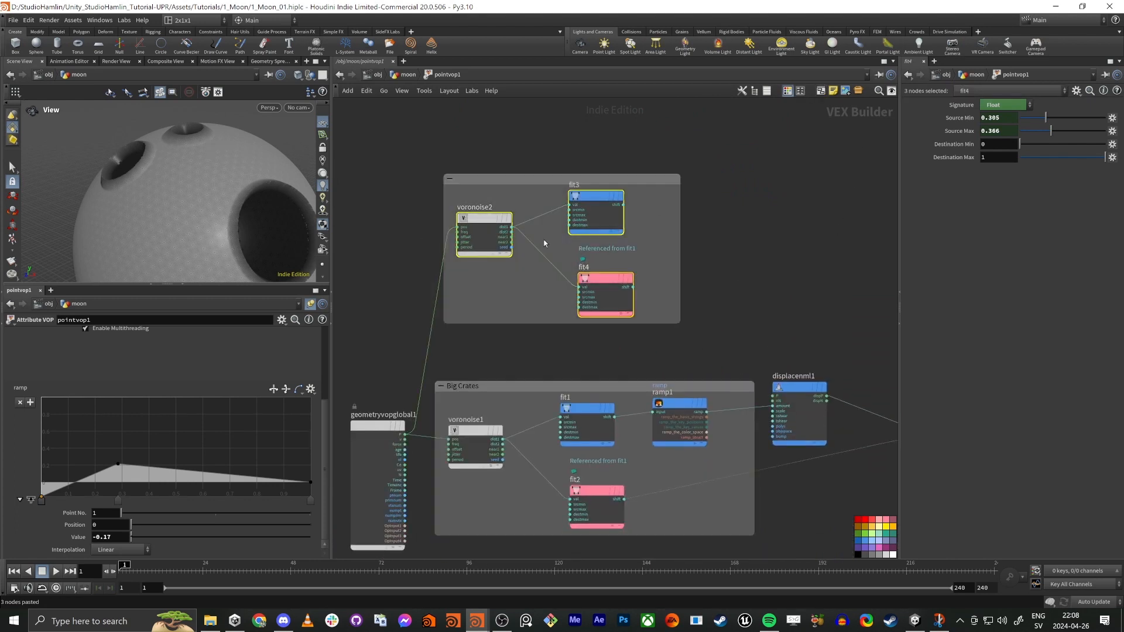
double_click(500, 179)
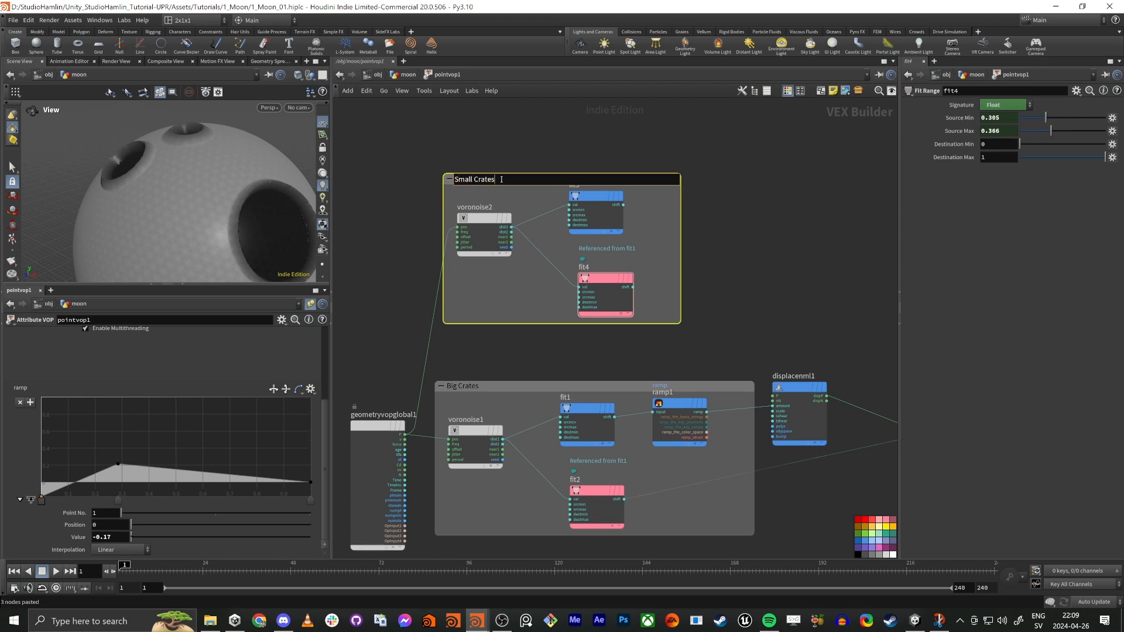
key(Return)
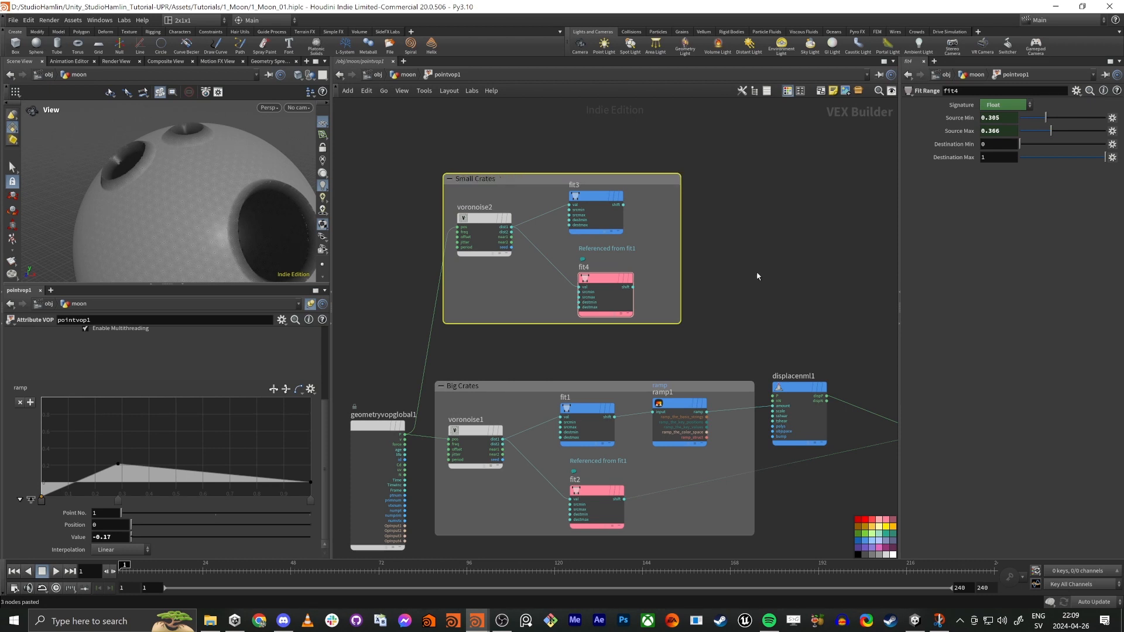
Delete the wires into geometryvopoutput1 and connect fit4's shift output to its Cd input.
middle_drag(757, 277, 592, 213)
drag(641, 283, 666, 445)
key(Delete)
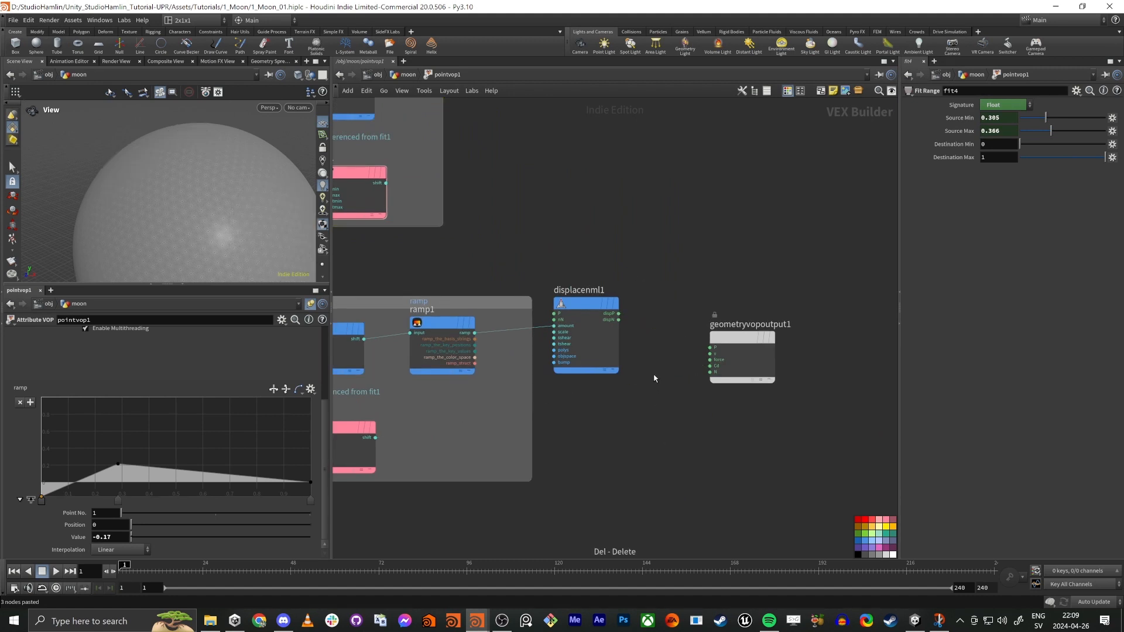
scroll(743, 393, down, 4)
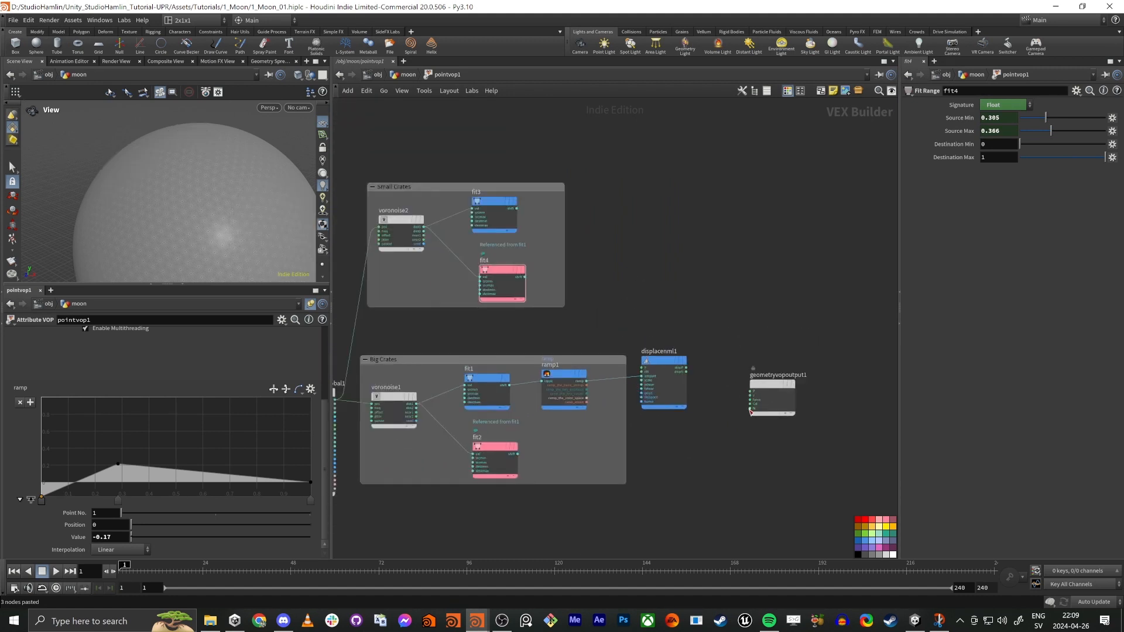
click(751, 403)
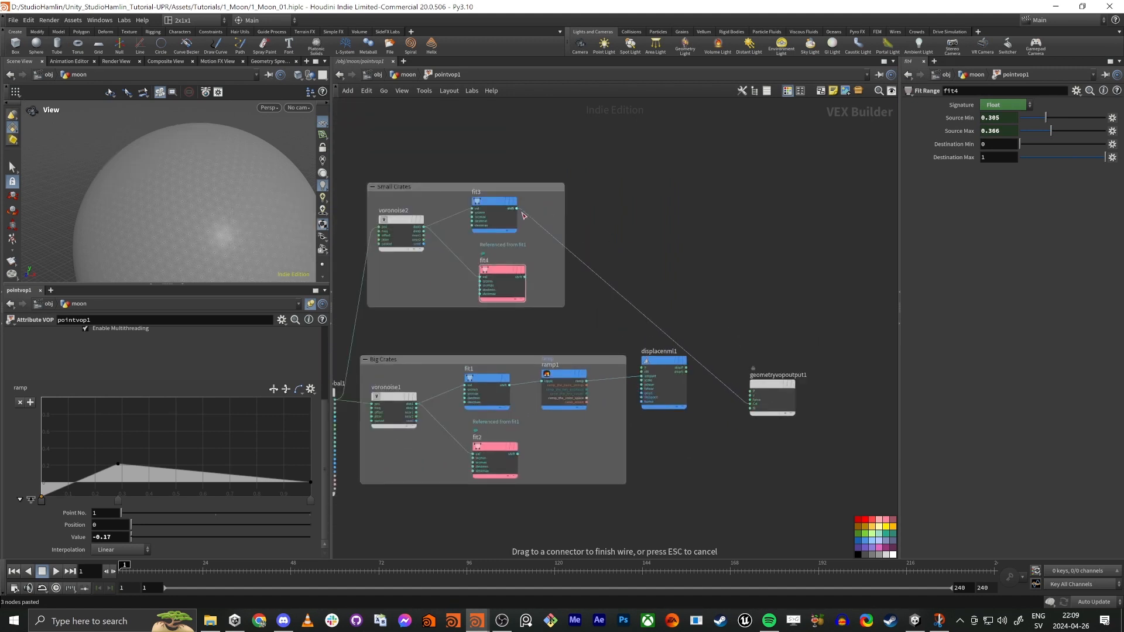
click(525, 276)
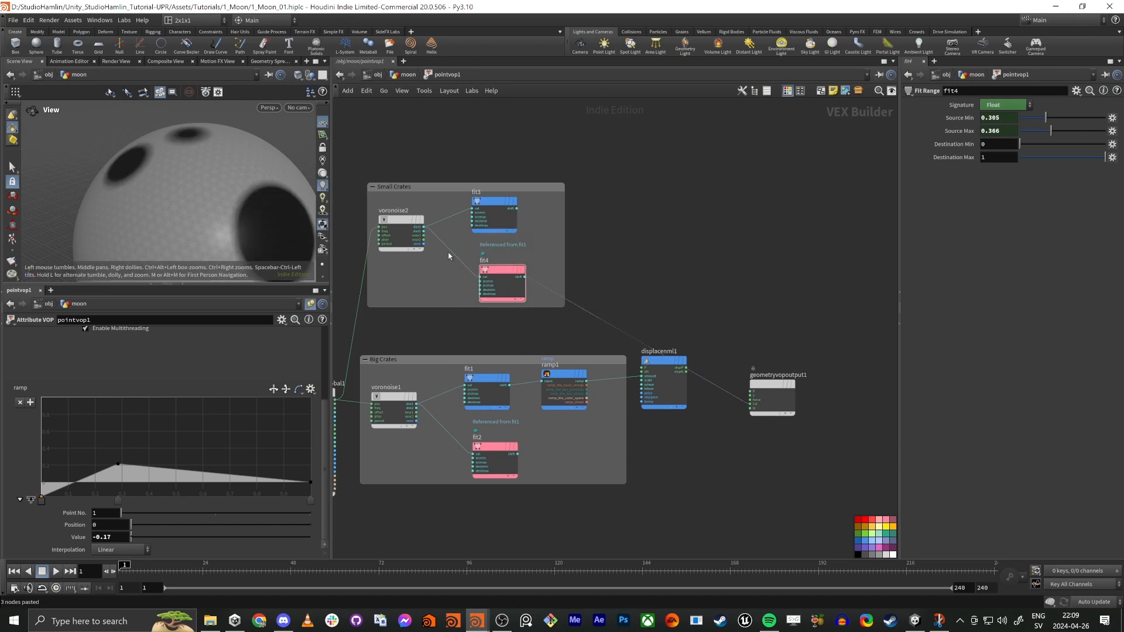
Set voronoise2's Frequency to 0.904 on all three axes.
middle_drag(393, 207, 476, 223)
click(485, 237)
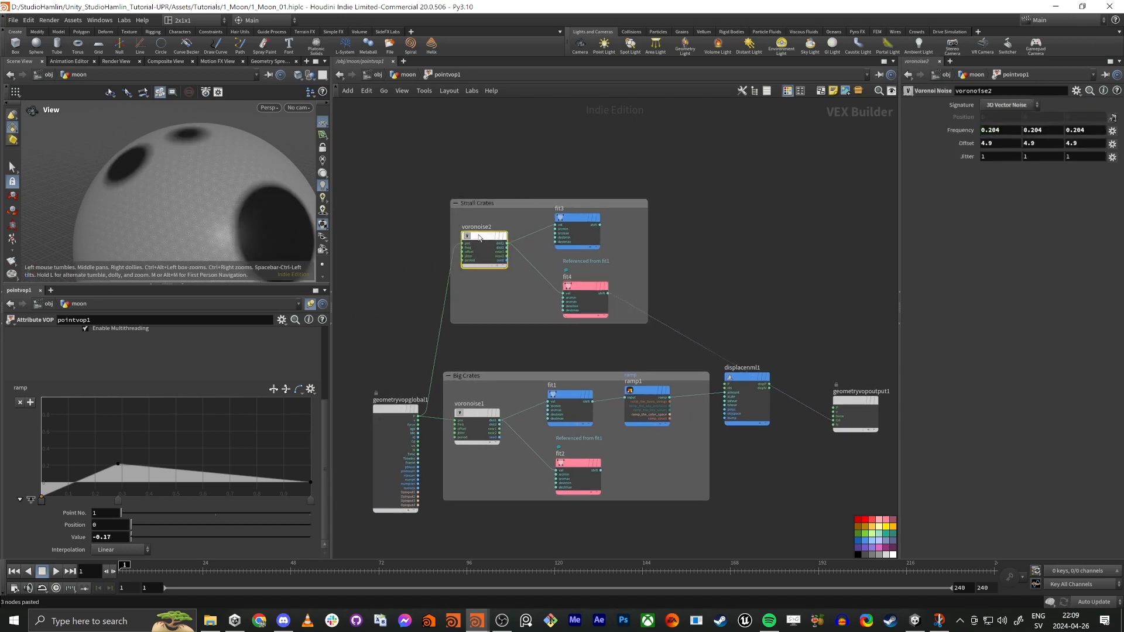
drag(958, 132, 996, 131)
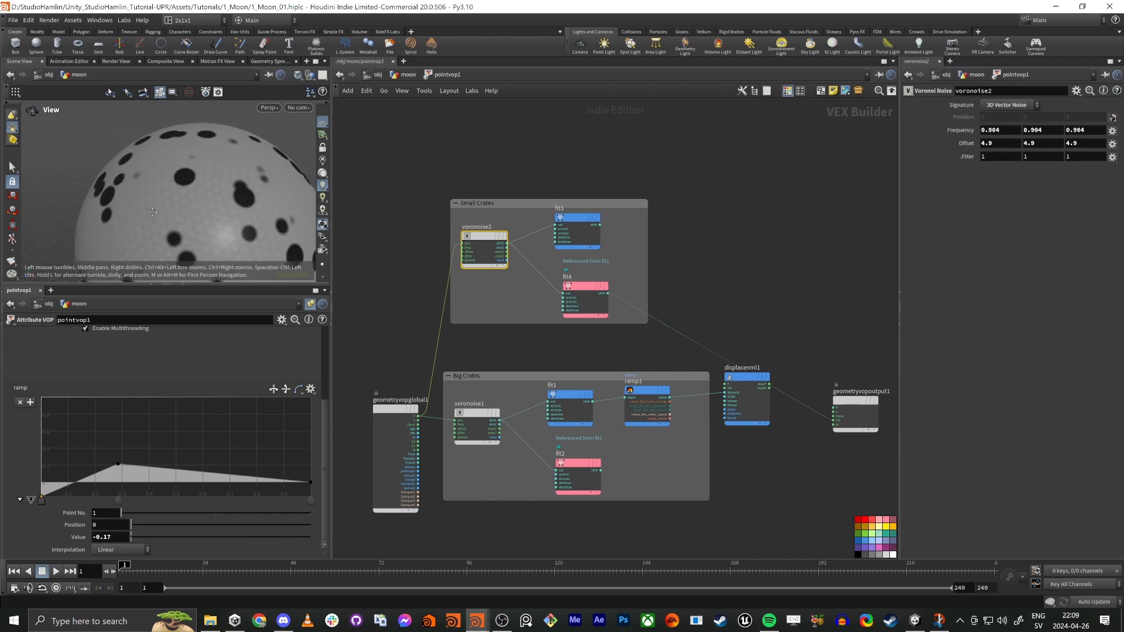
Enlarge the 3D view and examine the small-crater pattern across the whole moon.
scroll(229, 166, down, 2)
drag(228, 167, 172, 196)
scroll(233, 176, down, 2)
scroll(174, 172, down, 2)
drag(198, 285, 213, 470)
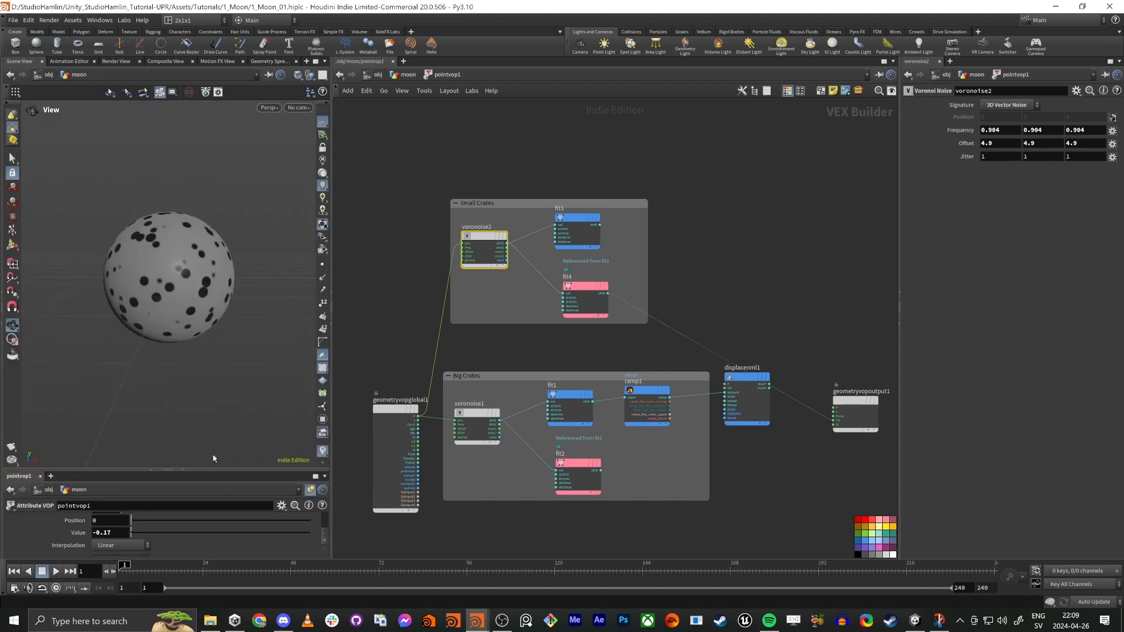
middle_drag(238, 265, 218, 306)
scroll(218, 306, up, 4)
drag(218, 306, 201, 269)
Switch to Unity to examine the moon's big craters in the scene, and return to the Houdini VOP network.
key(alt+Tab)
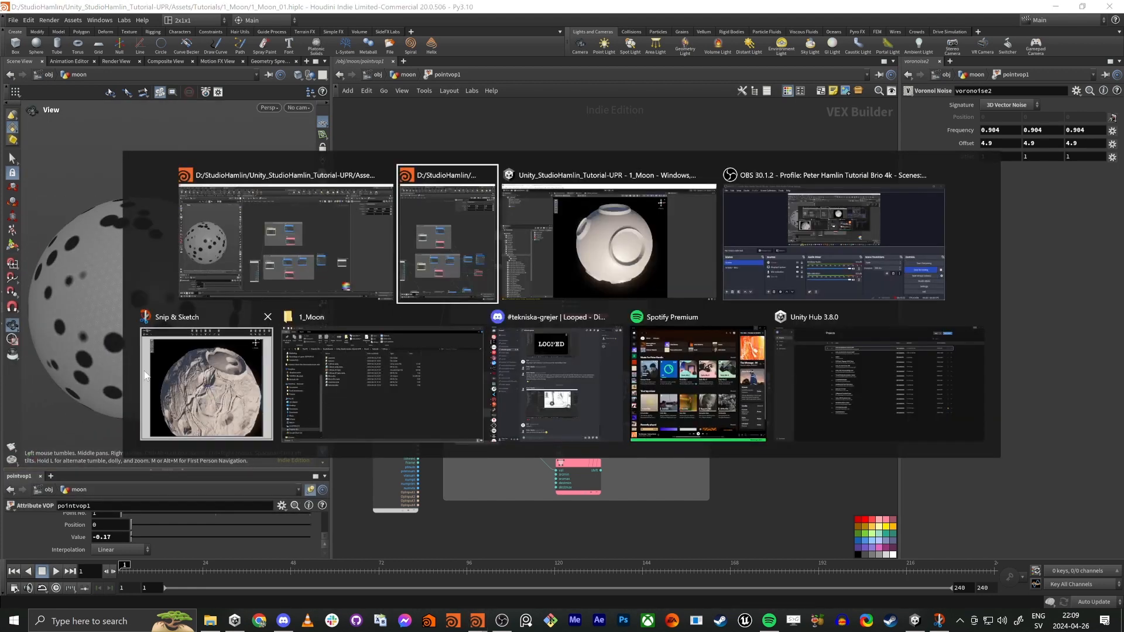
click(226, 421)
key(alt+Tab)
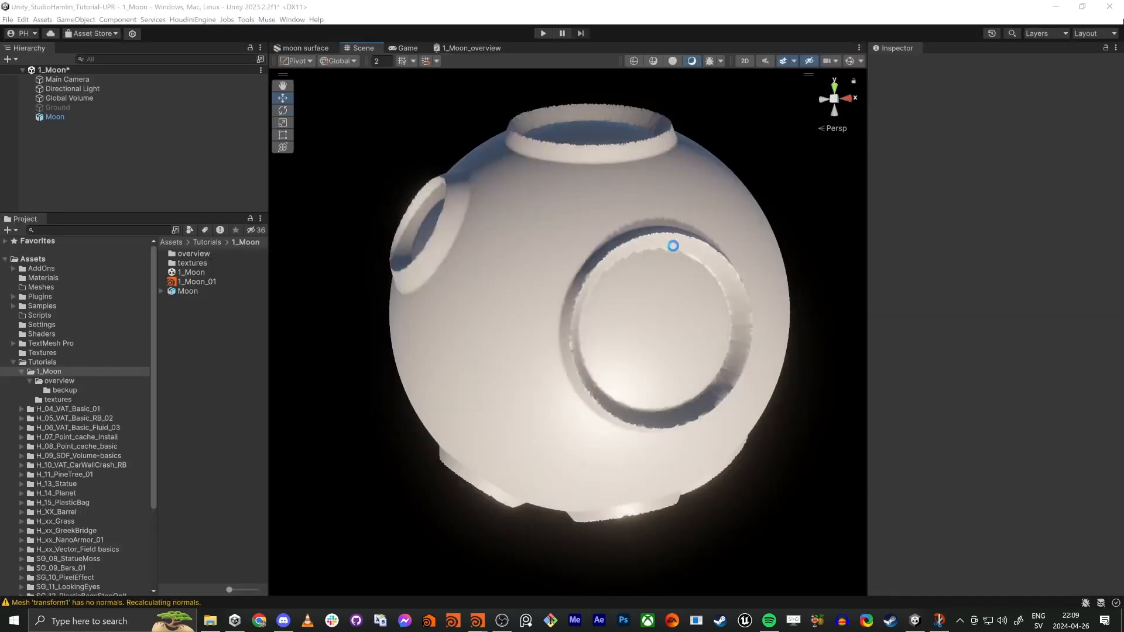
click(591, 295)
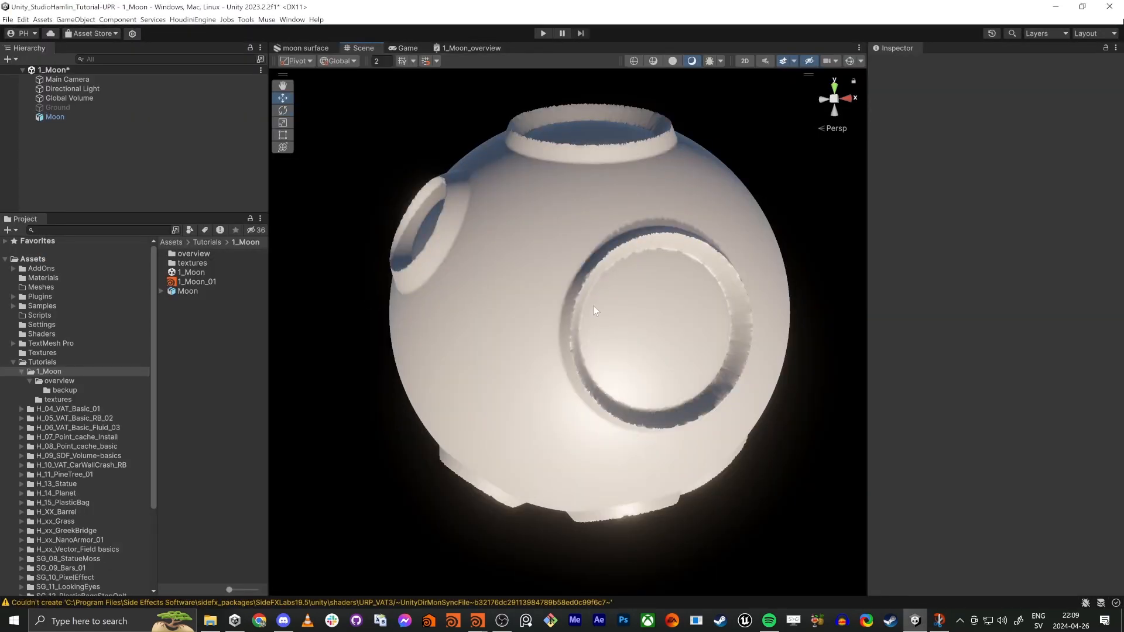
key(alt+Tab)
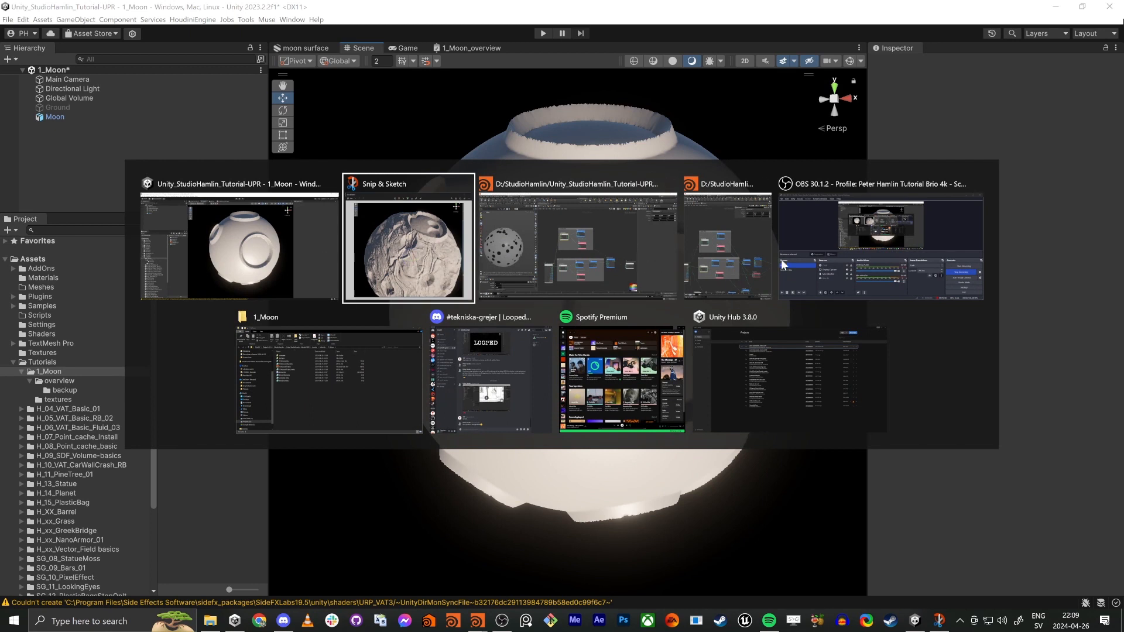
click(582, 224)
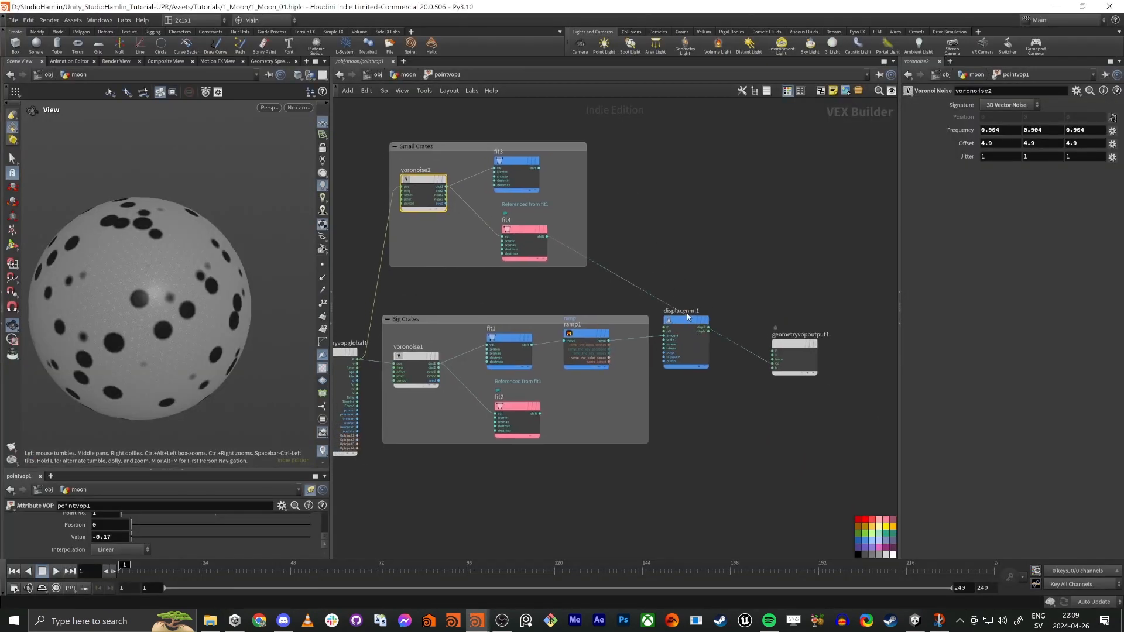
click(733, 424)
key(alt+Tab)
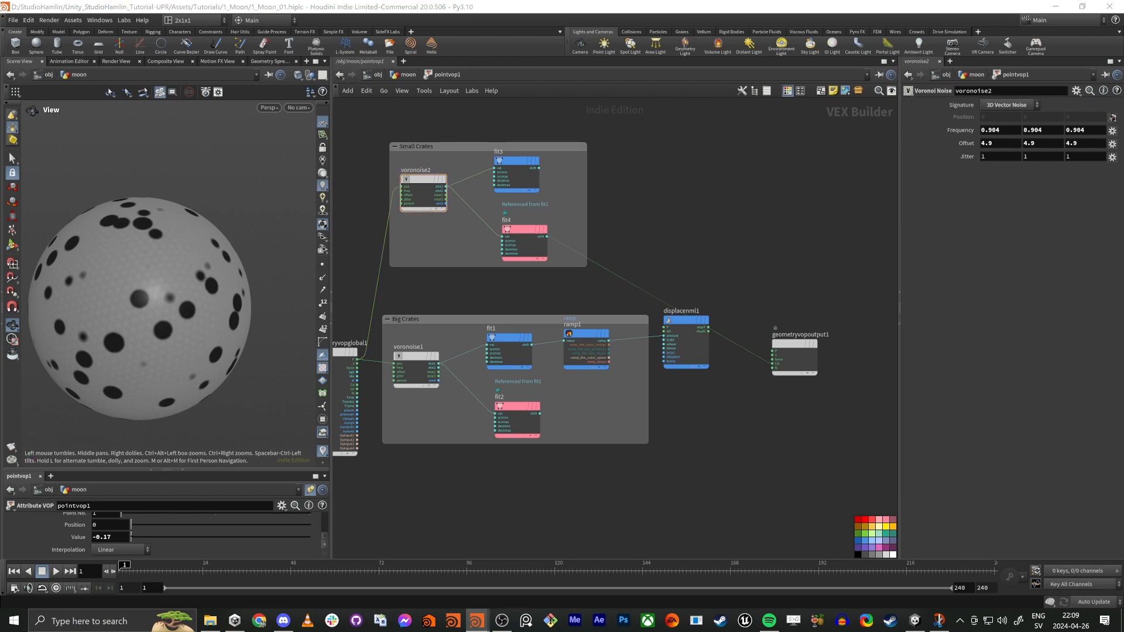
Add a Multiply node and connect the shift outputs of fit4 and fit2 to its inputs.
key(Tab)
text(multi)
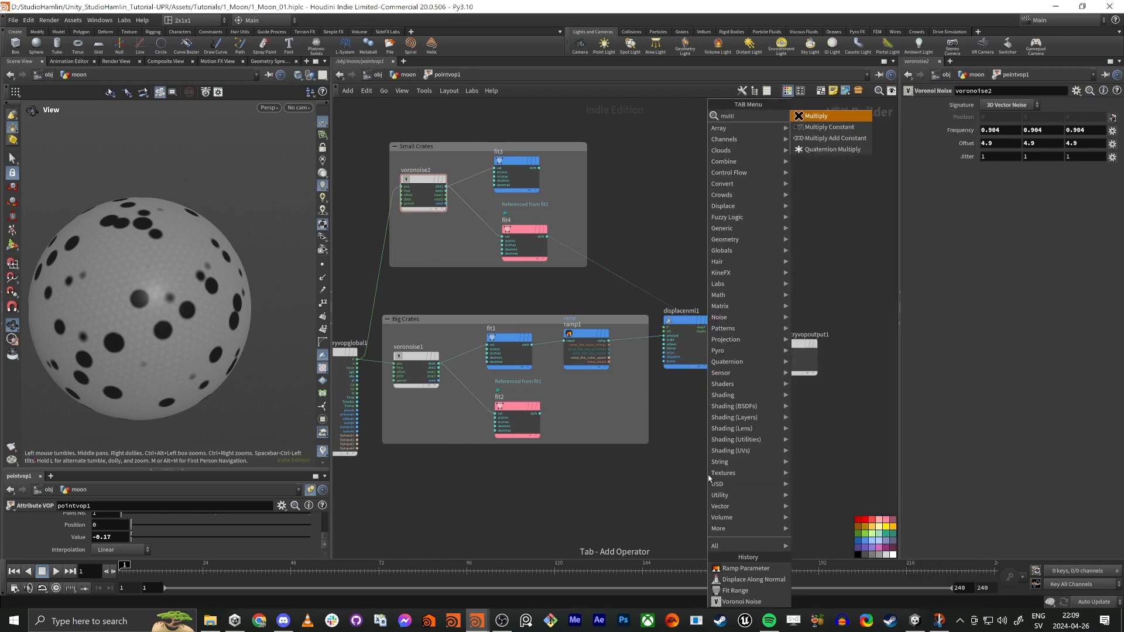
key(Return)
click(709, 423)
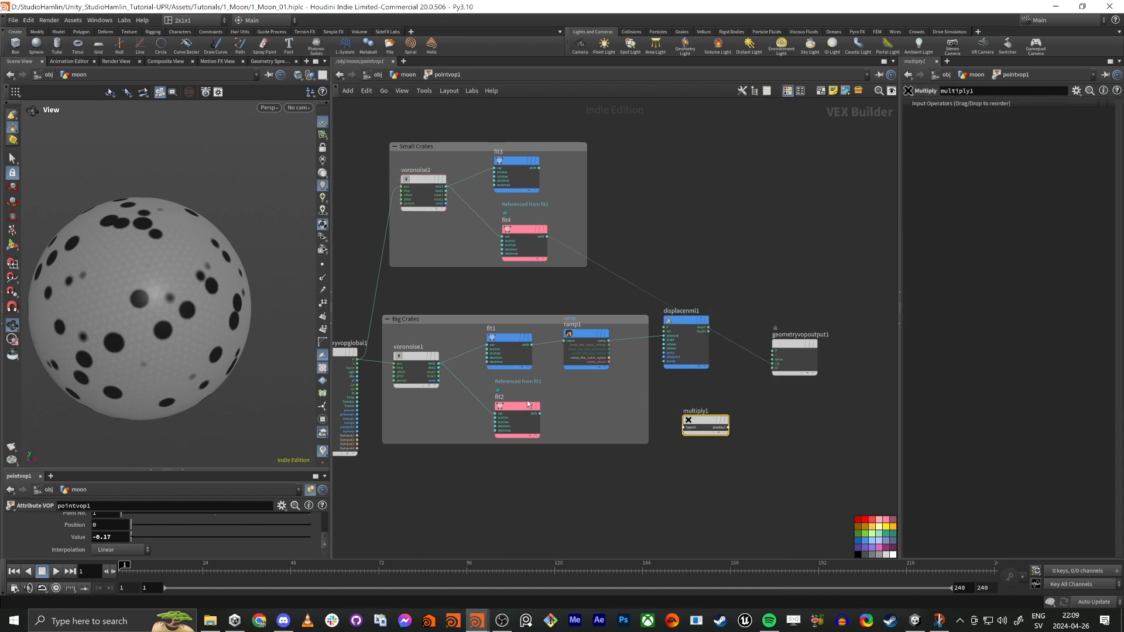
click(547, 237)
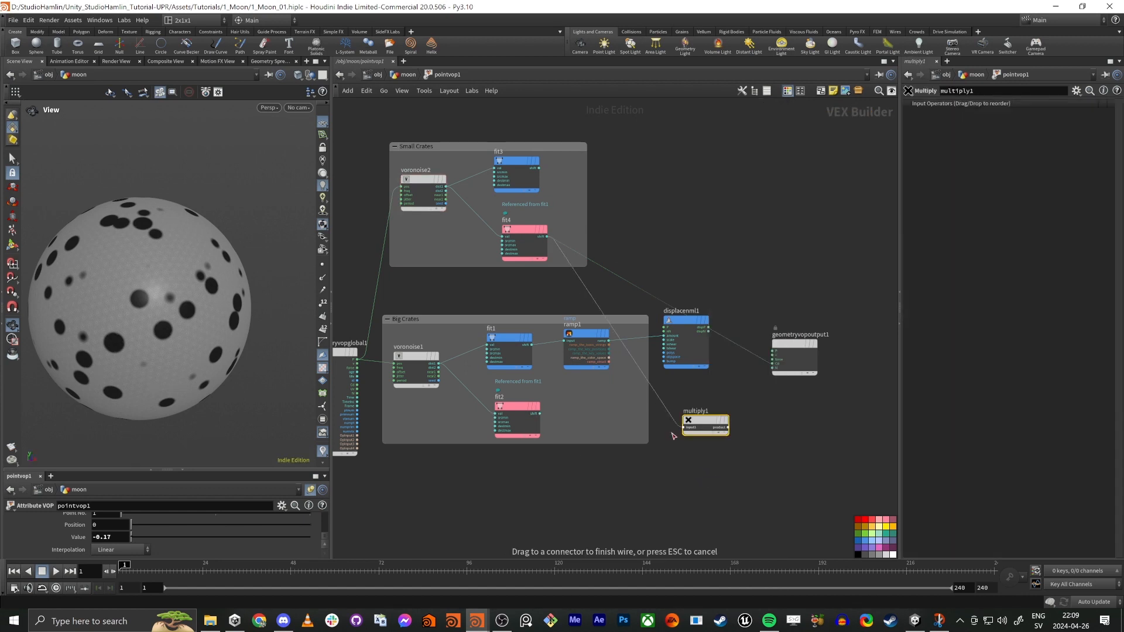
click(685, 428)
click(684, 432)
click(540, 414)
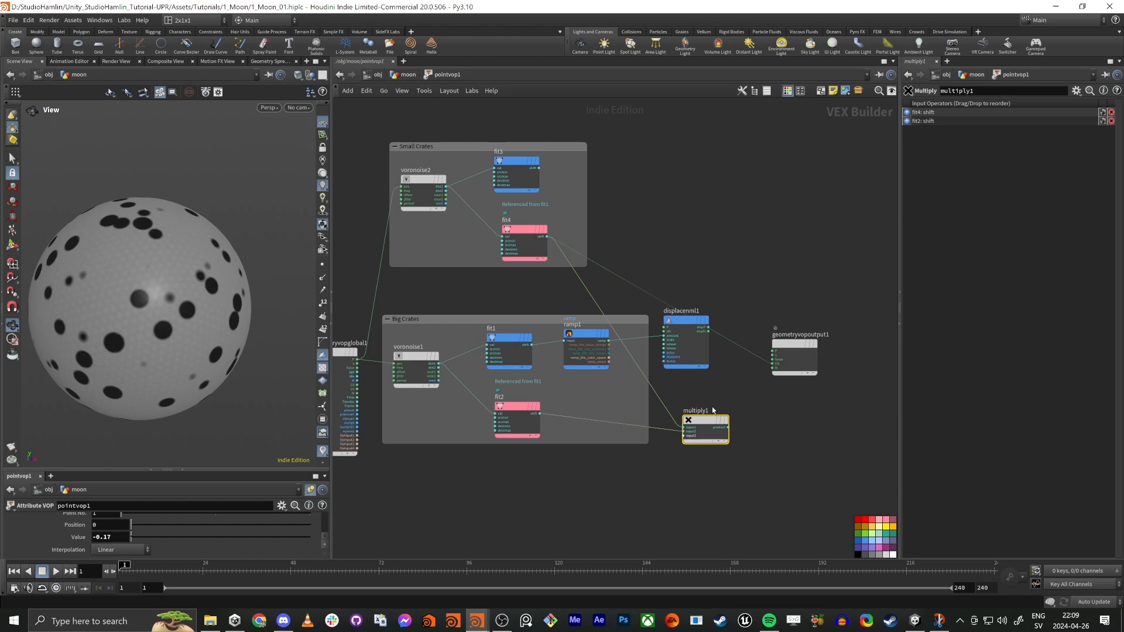
Colour multiply1 pink and connect its product output to geometryvopoutput1's Cd input.
key(c)
key(c)
click(886, 519)
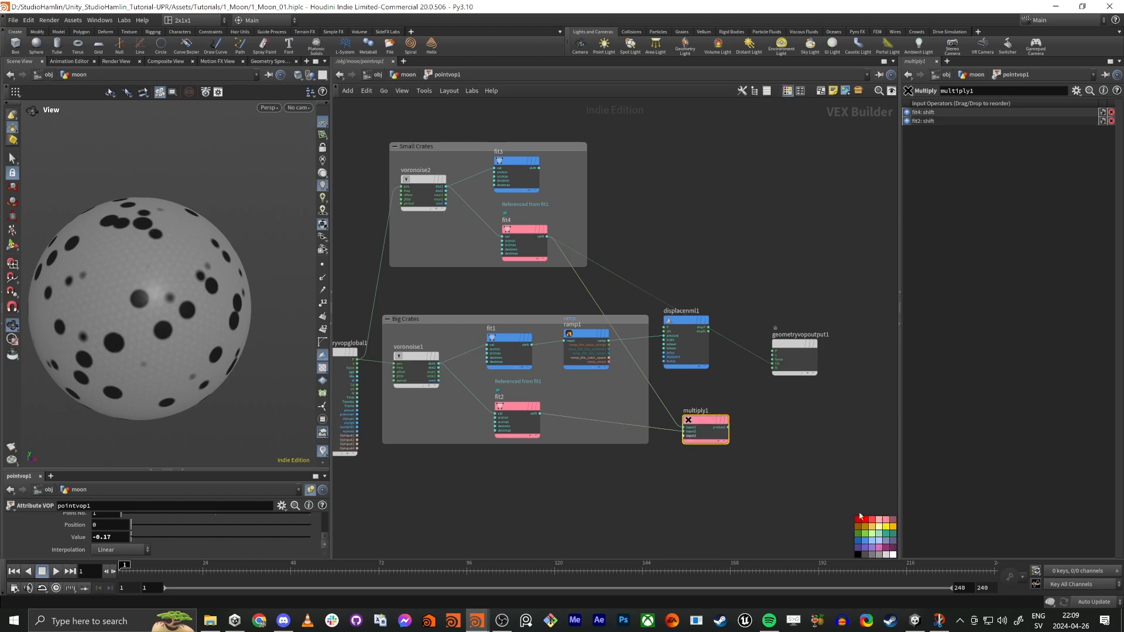
drag(728, 433, 728, 423)
click(727, 418)
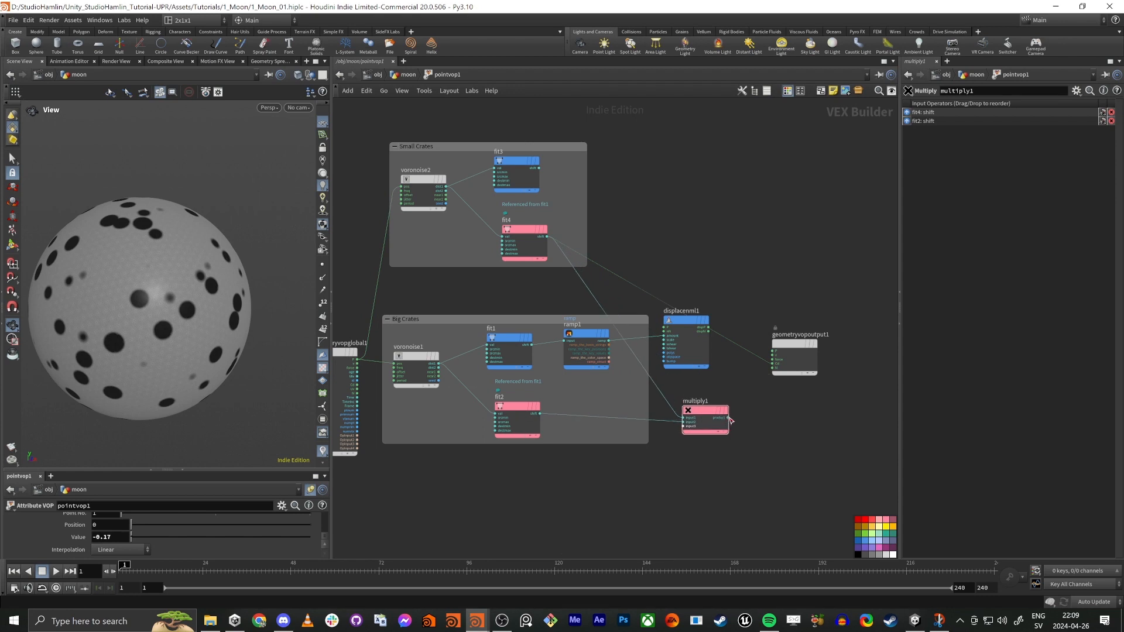
click(776, 366)
drag(193, 316, 148, 238)
scroll(143, 296, down, 5)
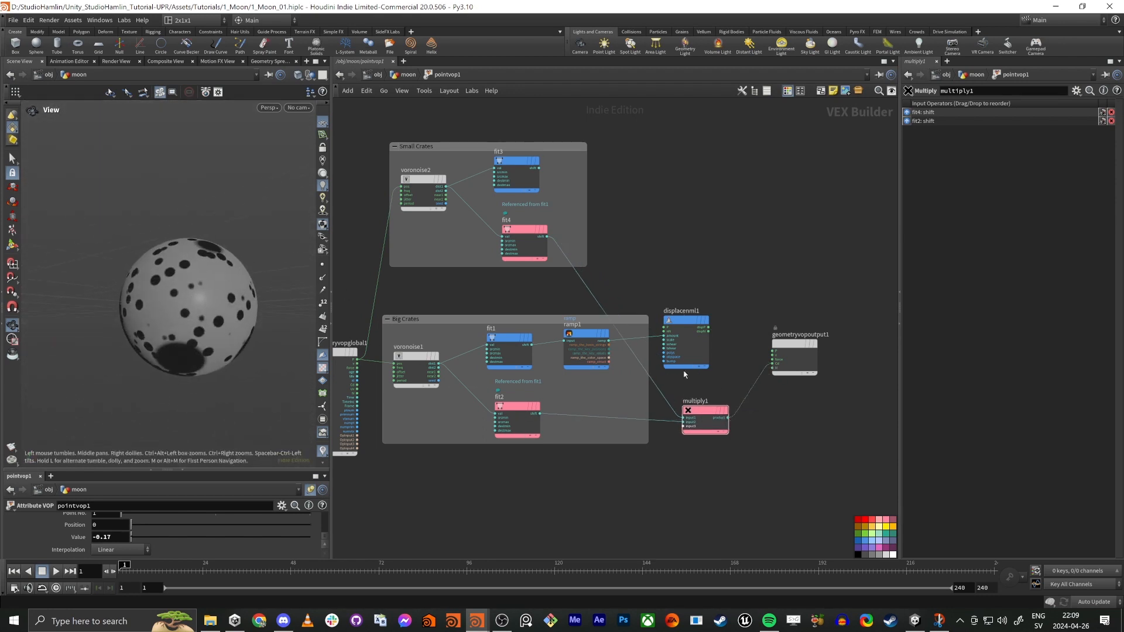
scroll(709, 252, up, 3)
scroll(709, 298, down, 1)
Create an Add node beside displacenml1 and connect fit3's shift output and ramp1's ramp output to its inputs.
middle_drag(691, 274, 691, 320)
drag(701, 383, 724, 382)
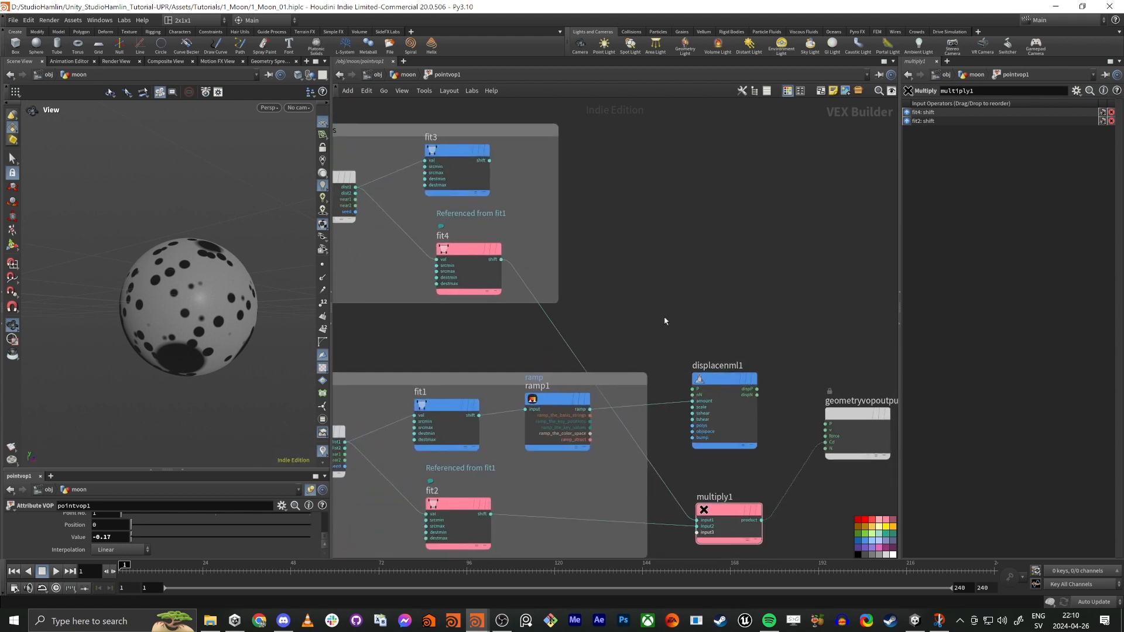
click(489, 161)
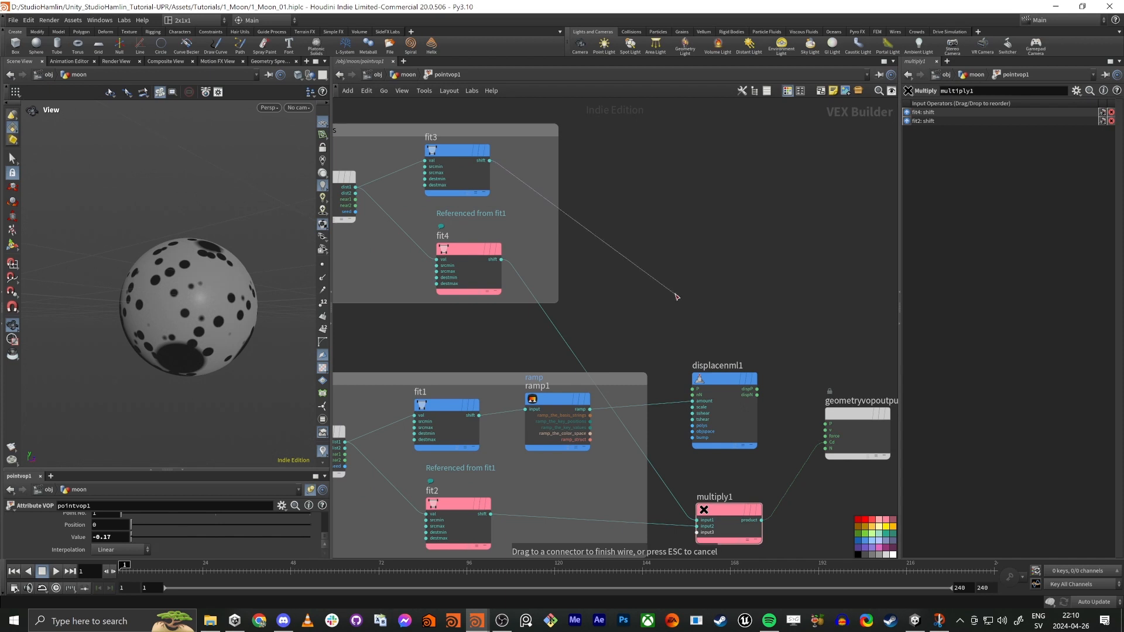
key(Tab)
text(add)
key(Return)
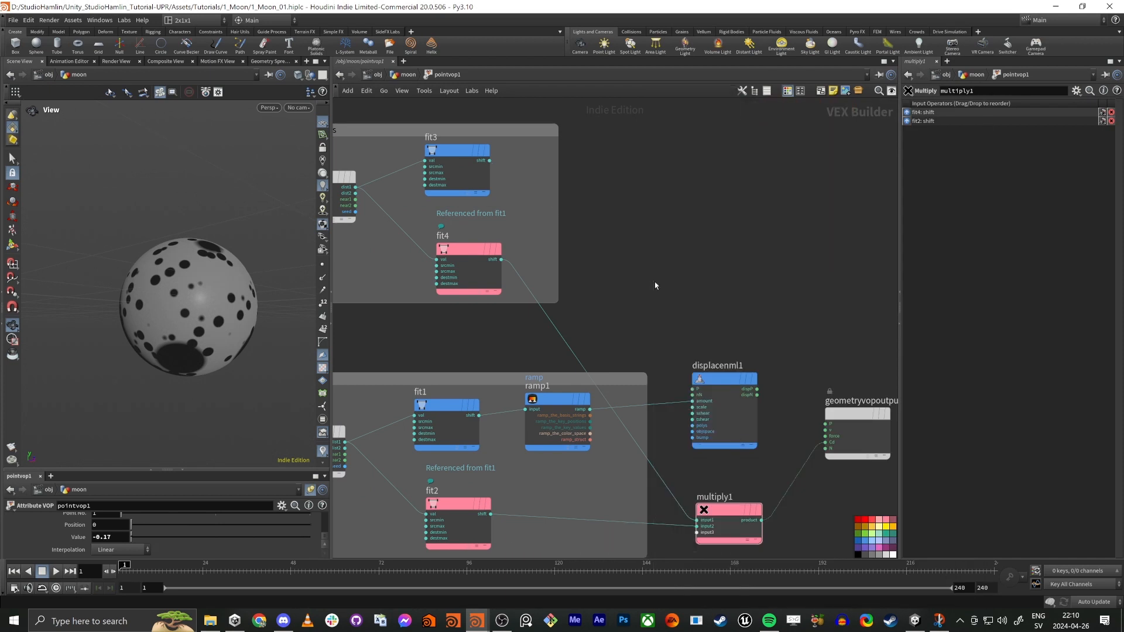
middle_drag(705, 261, 534, 145)
drag(509, 138, 657, 394)
drag(542, 289, 631, 289)
click(629, 218)
drag(560, 166, 544, 221)
drag(419, 291, 523, 234)
Colour add1 blue, connect its sum to displacenml1's amount input, and wire the displaced position into geometryvopoutput1's P input.
scroll(563, 269, down, 3)
scroll(573, 277, up, 1)
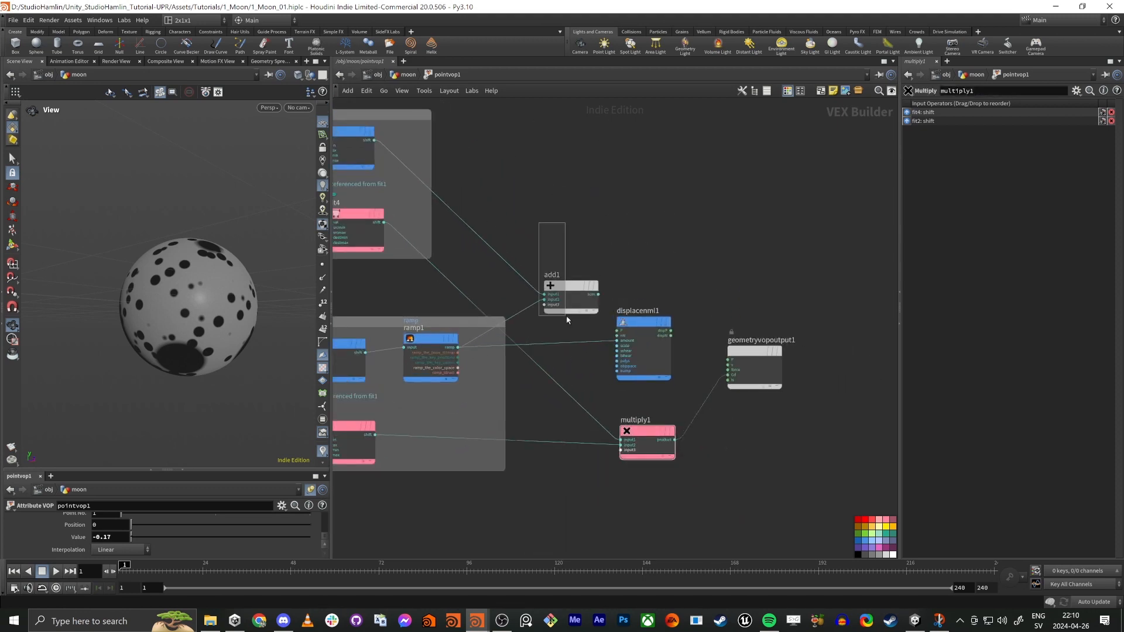
click(571, 287)
key(c)
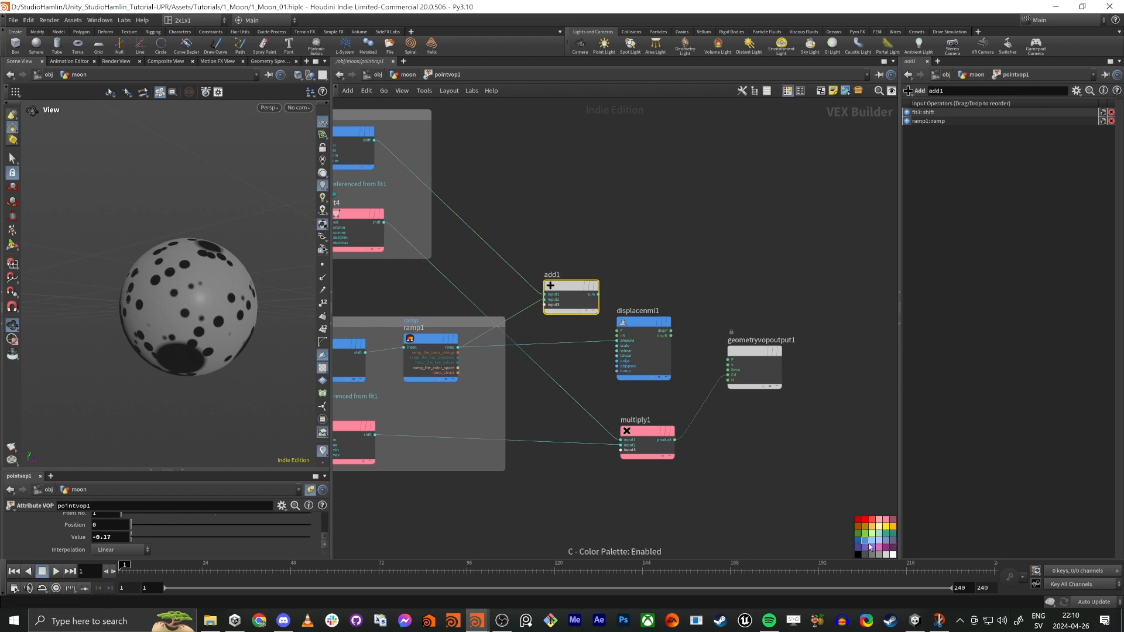
click(865, 541)
drag(597, 294, 729, 359)
right_drag(187, 267, 266, 229)
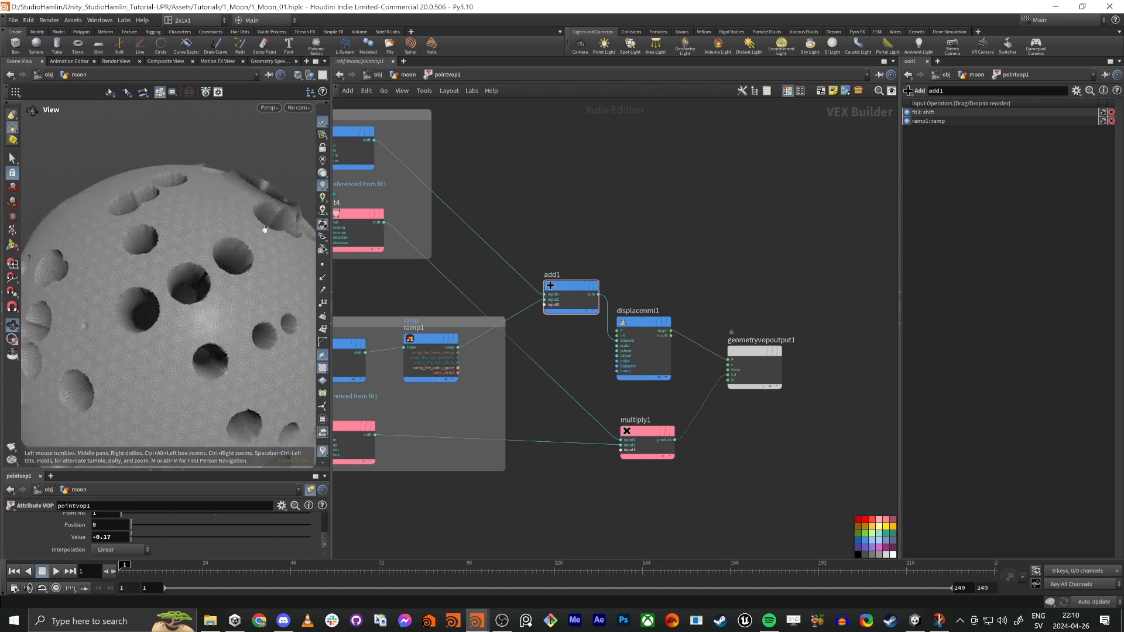
drag(195, 223, 153, 254)
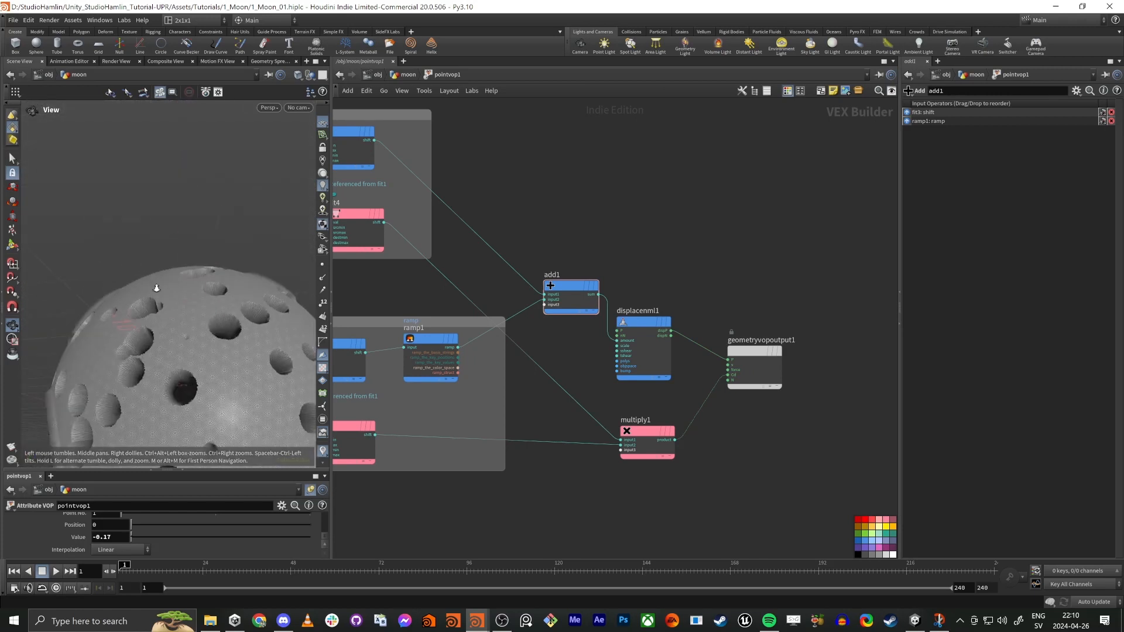
right_drag(155, 286, 181, 282)
Set the Destination Max of fit3 in the Small Crates box to 0.
middle_drag(456, 214, 708, 324)
click(606, 321)
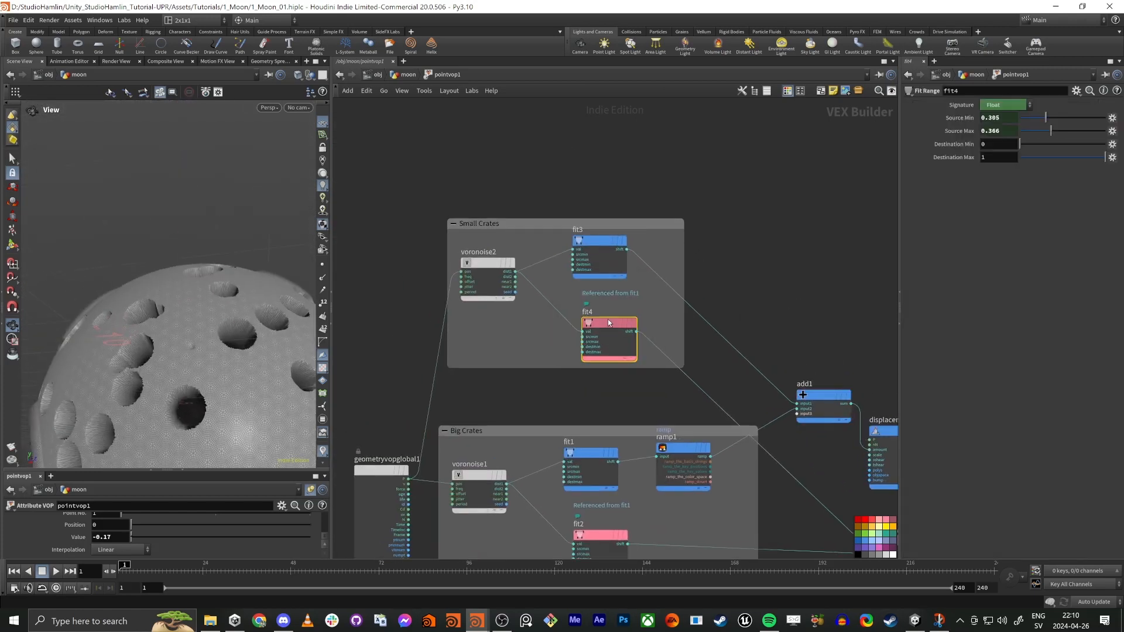
click(599, 243)
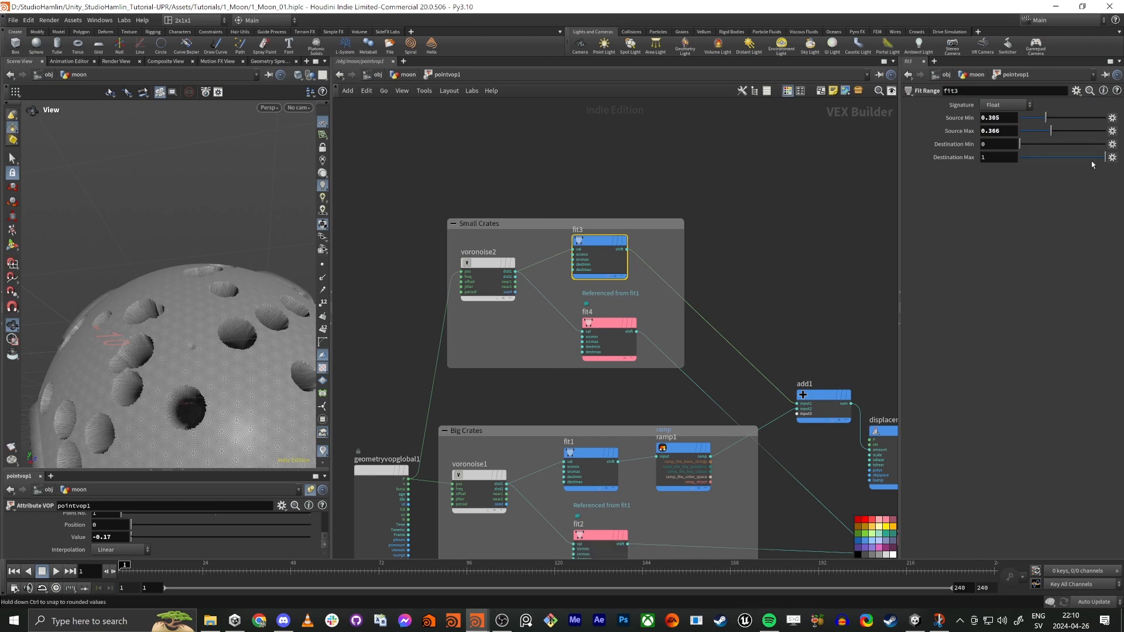
drag(1105, 157, 1029, 161)
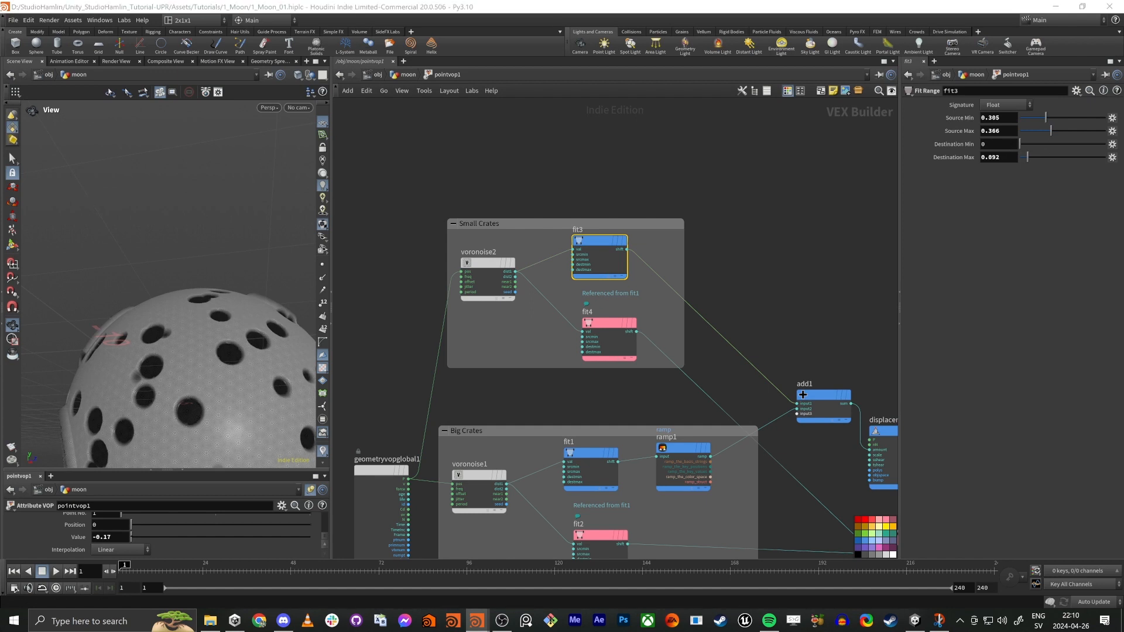
drag(1010, 157, 922, 156)
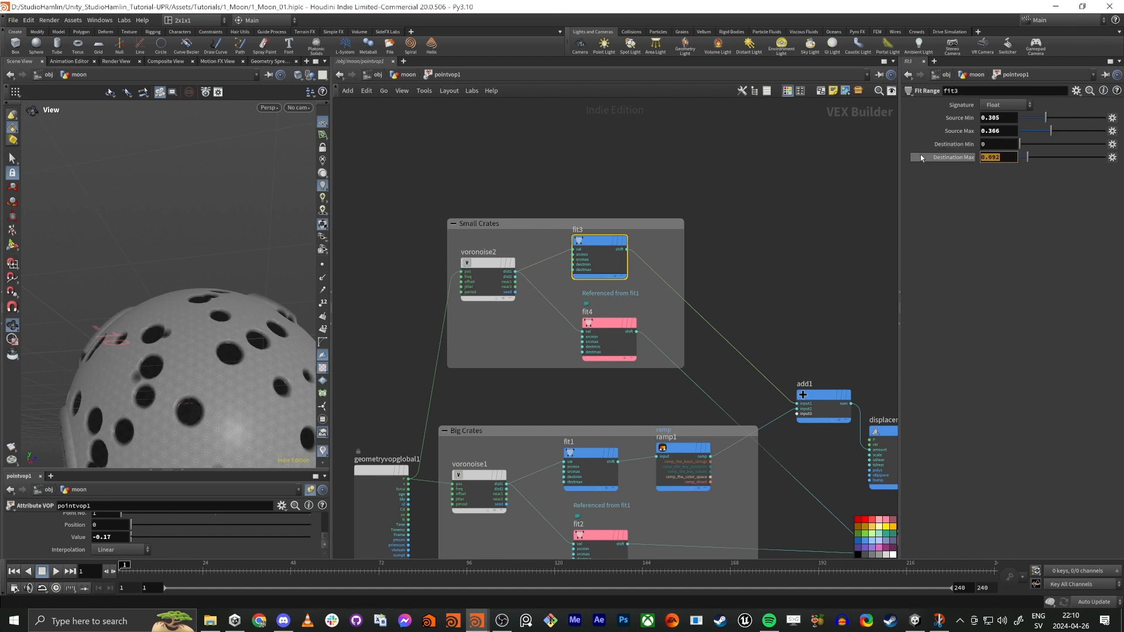
text(0)
key(Return)
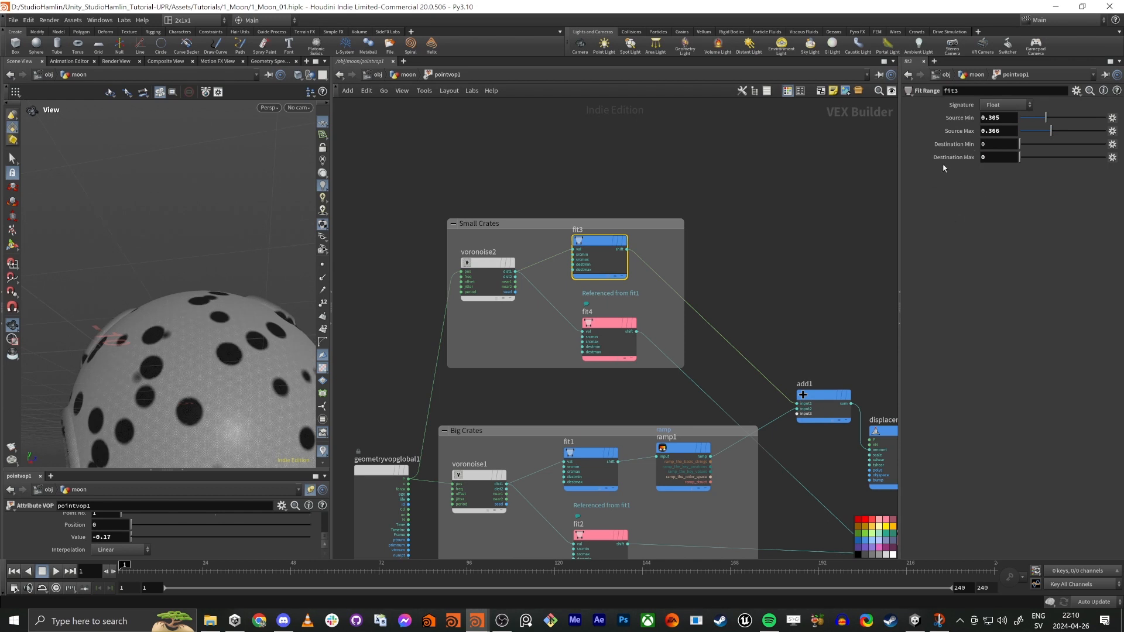
Set fit3's Destination Min to -1 and inspect the small craters' depth up close.
drag(213, 310, 164, 336)
scroll(160, 342, up, 4)
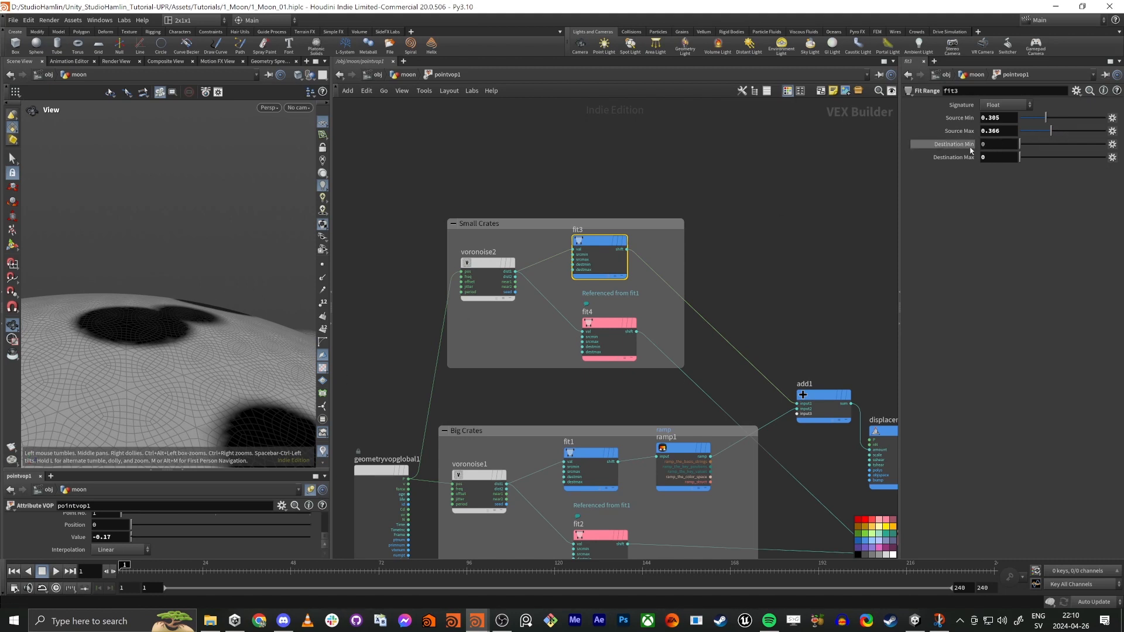
drag(997, 145, 905, 145)
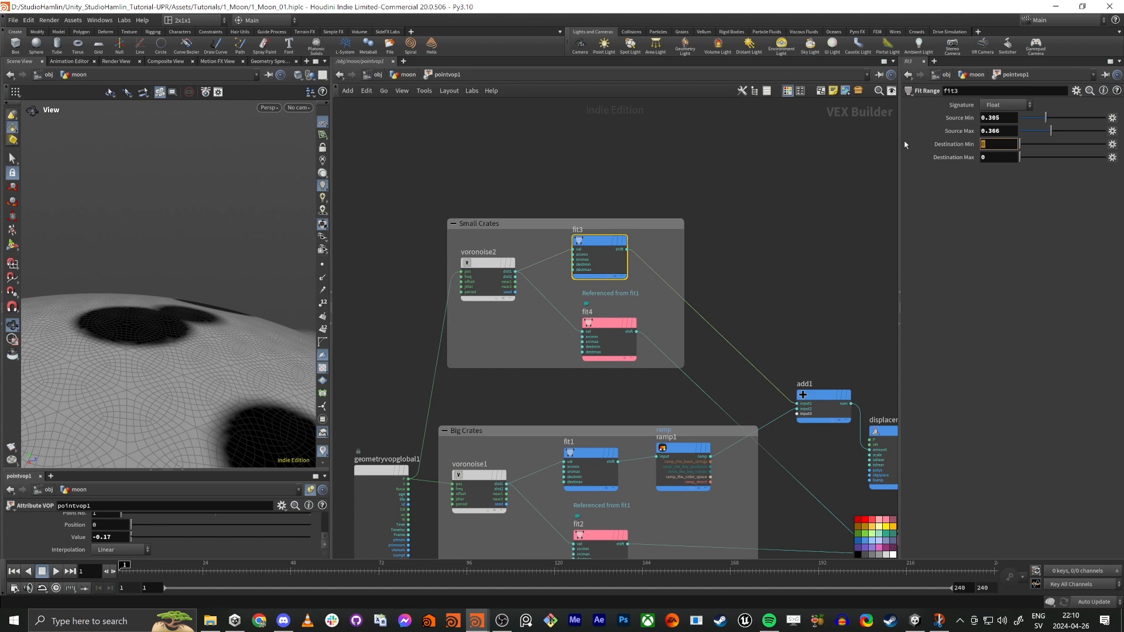
text(-1)
key(Return)
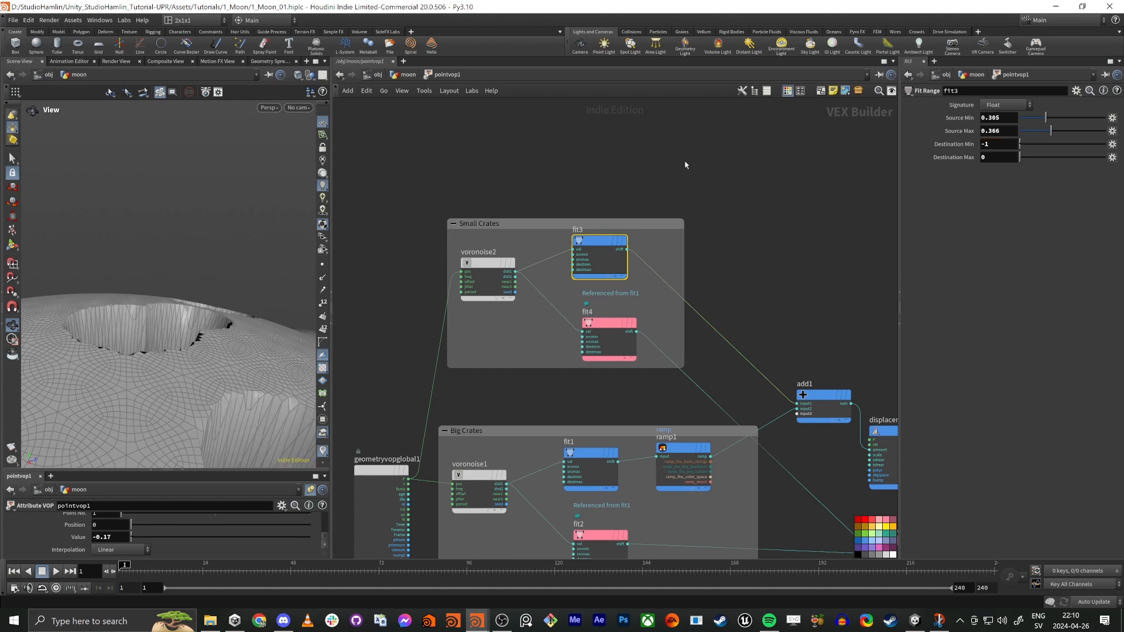
drag(66, 295, 102, 341)
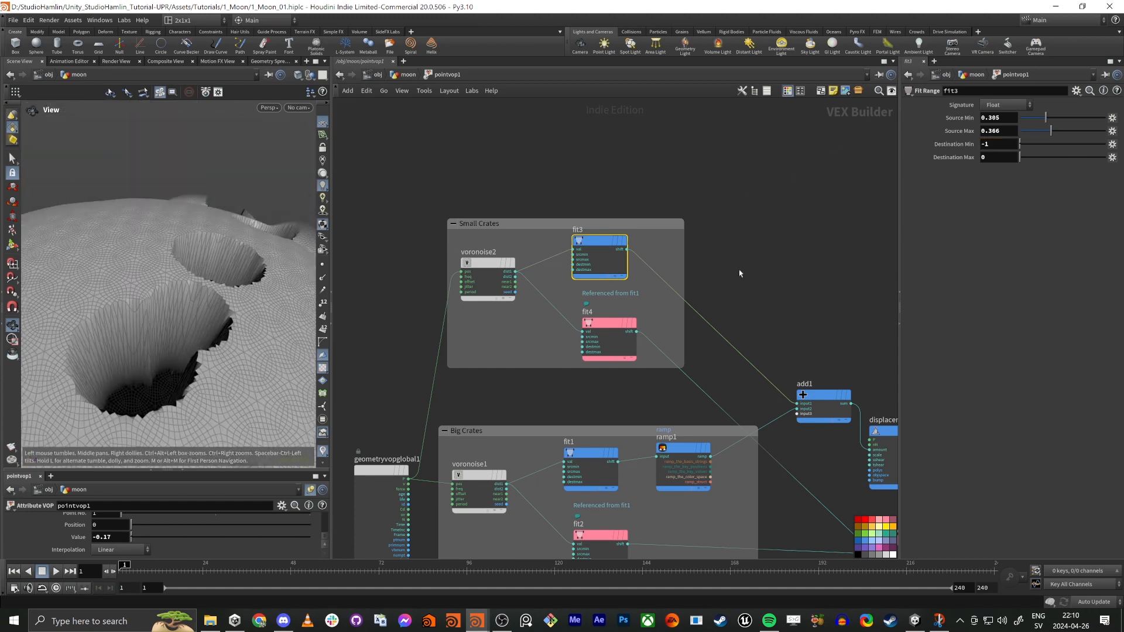
Set fit3's Destination Min to -0.1 and check the shallower craters around the moon.
drag(993, 146, 819, 154)
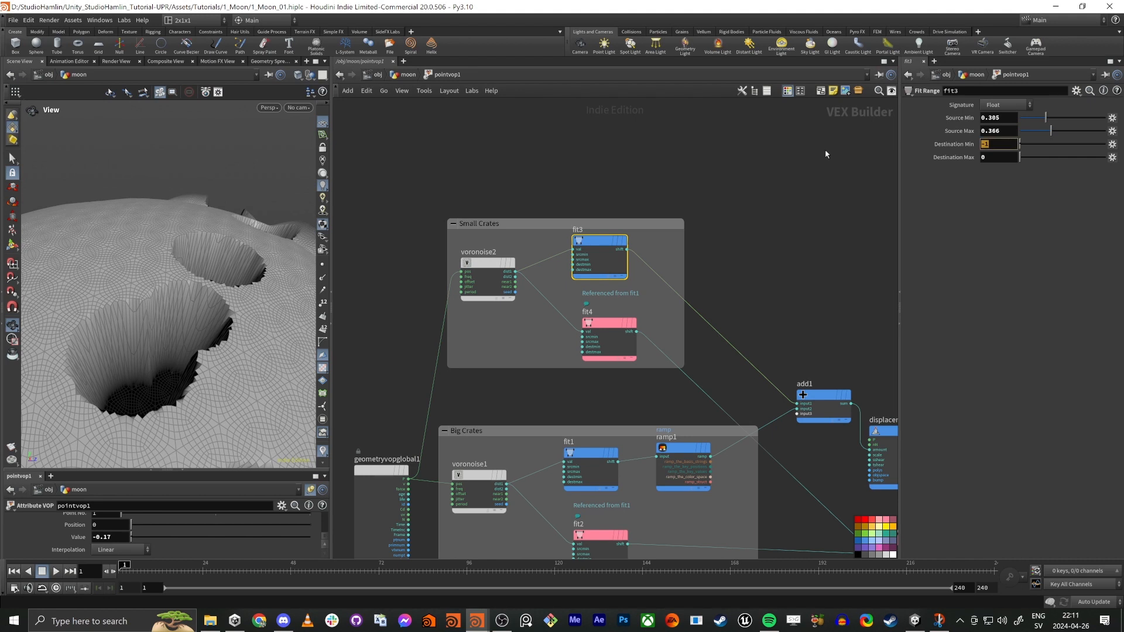
text(-0.1)
key(Return)
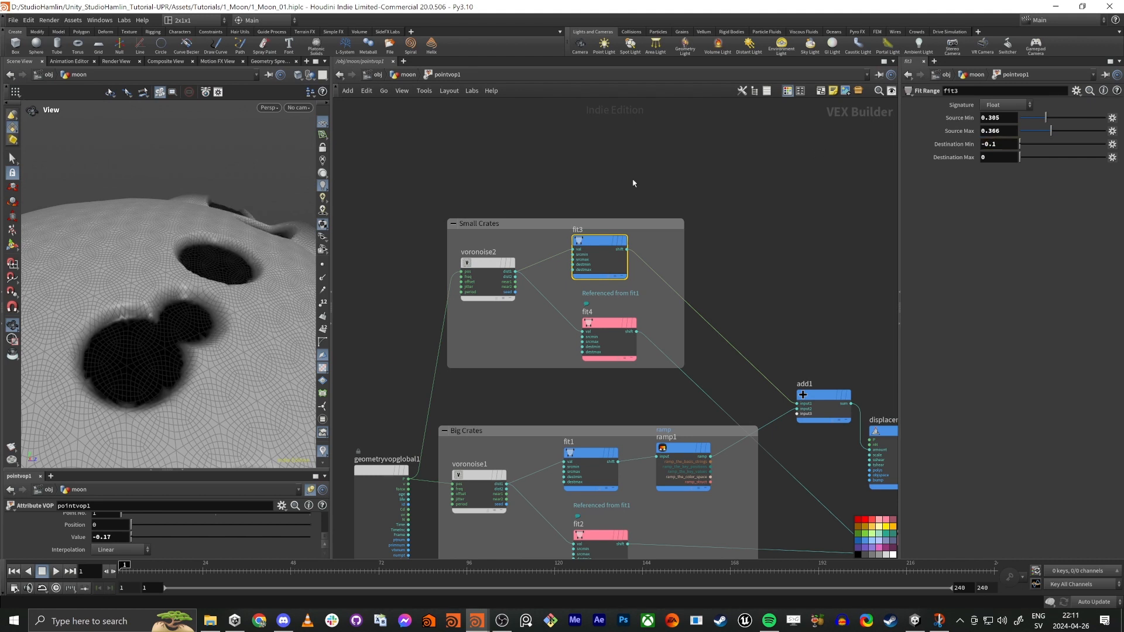
right_drag(183, 369, 124, 380)
drag(125, 380, 174, 315)
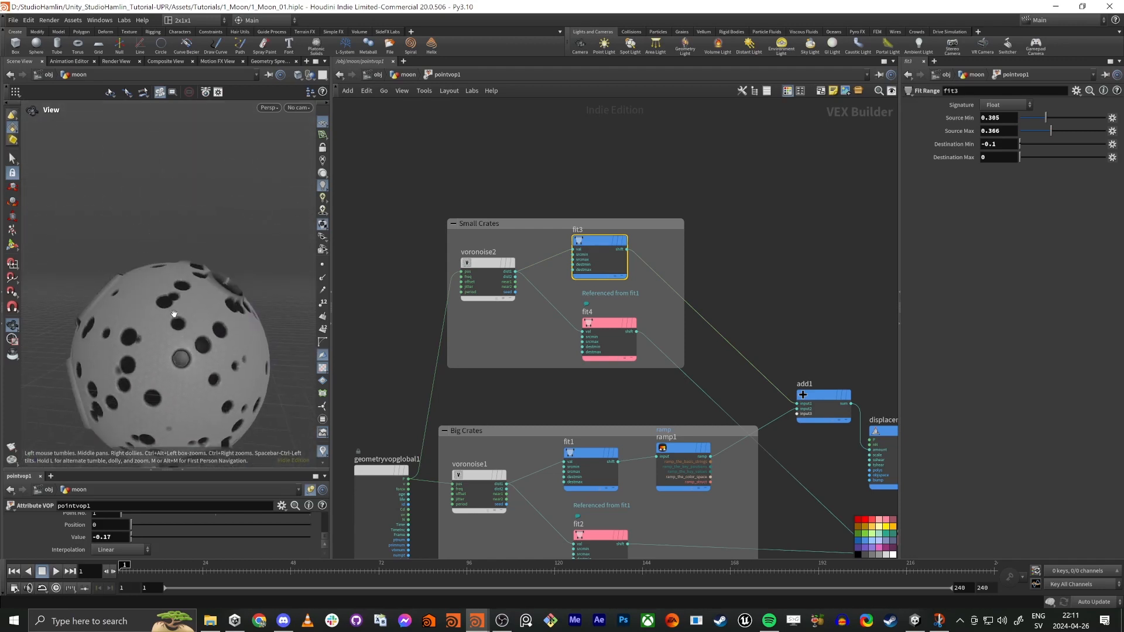
scroll(174, 314, up, 10)
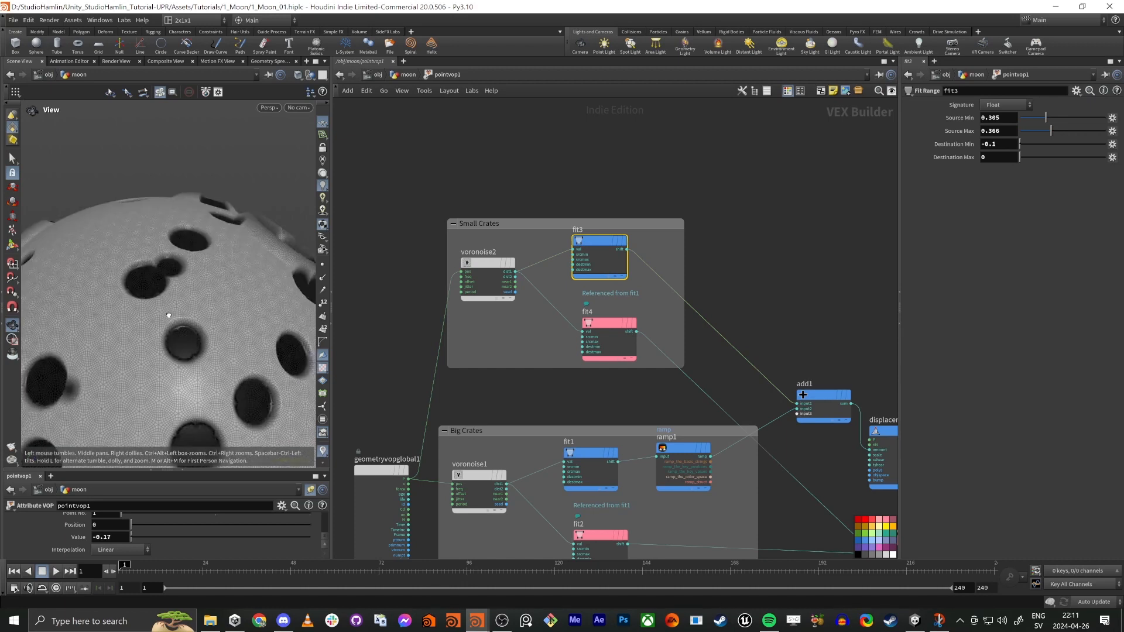
Move the Small Crates network box slightly closer to Big Crates and select its fit3 node.
drag(498, 223, 494, 248)
click(483, 288)
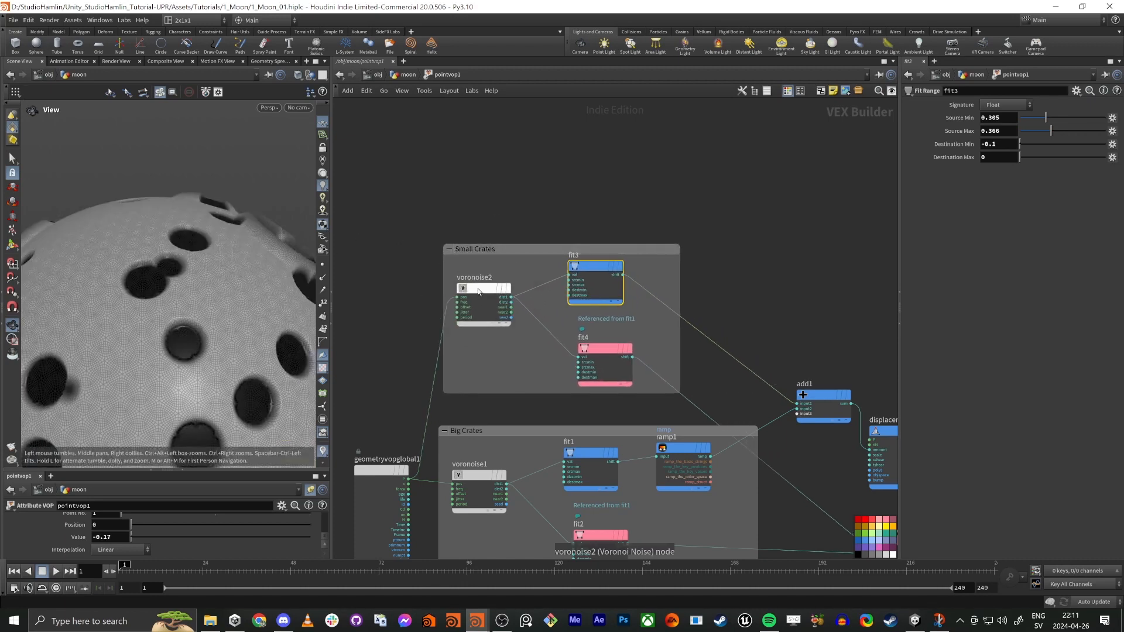
click(597, 273)
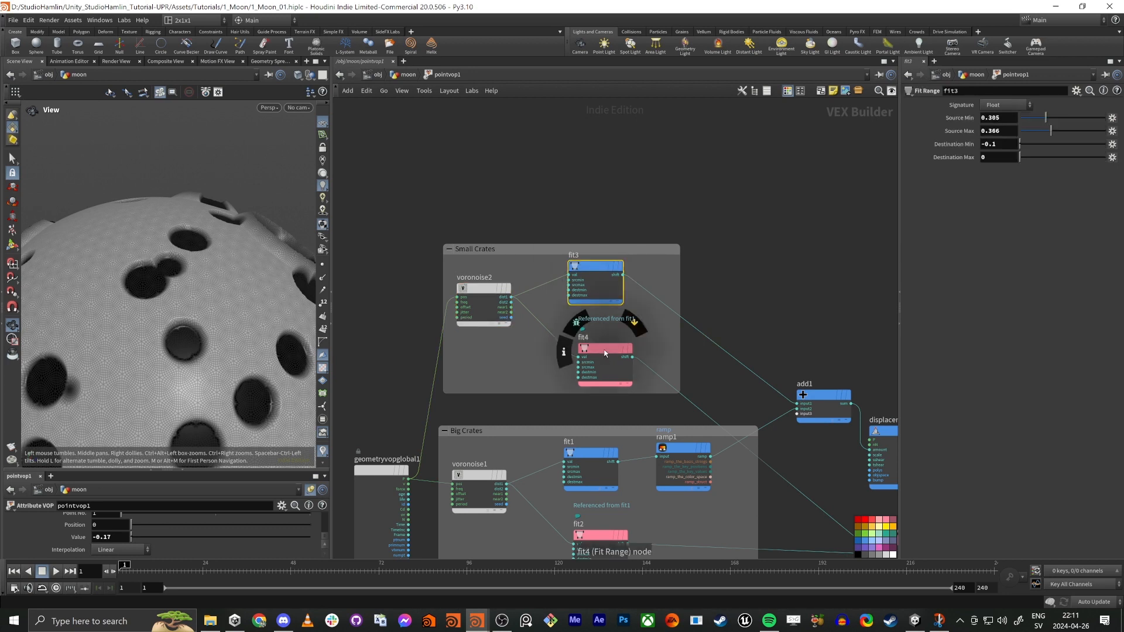
Set voronoise2's Frequency in the Small Crates box to 0.604 on all three axes and check the crater spread around the moon.
click(605, 353)
click(598, 268)
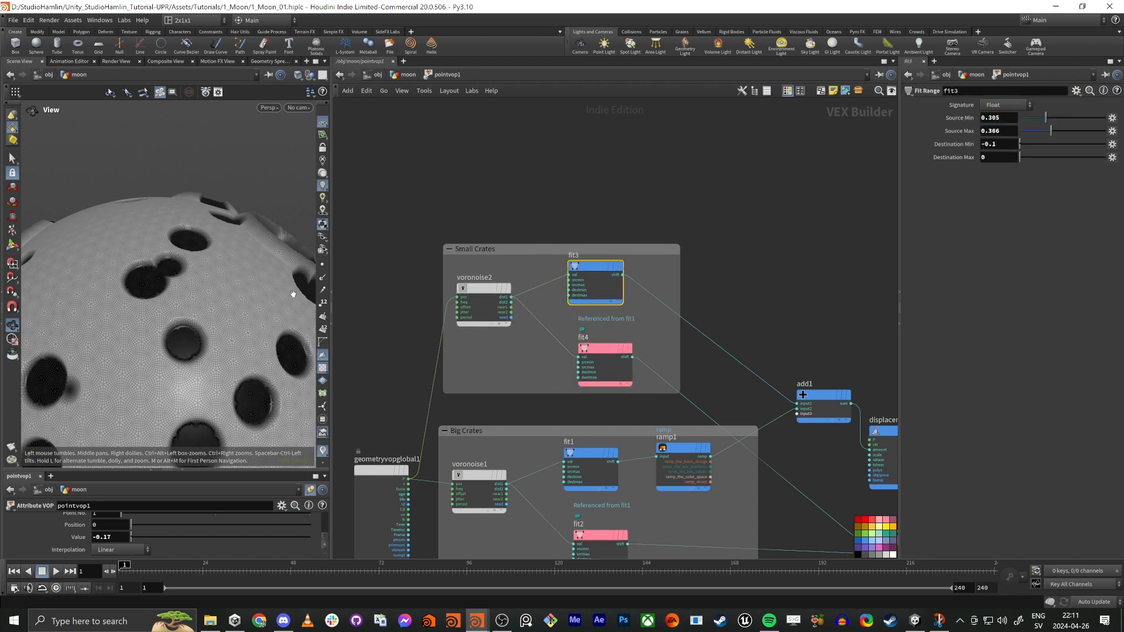
click(489, 288)
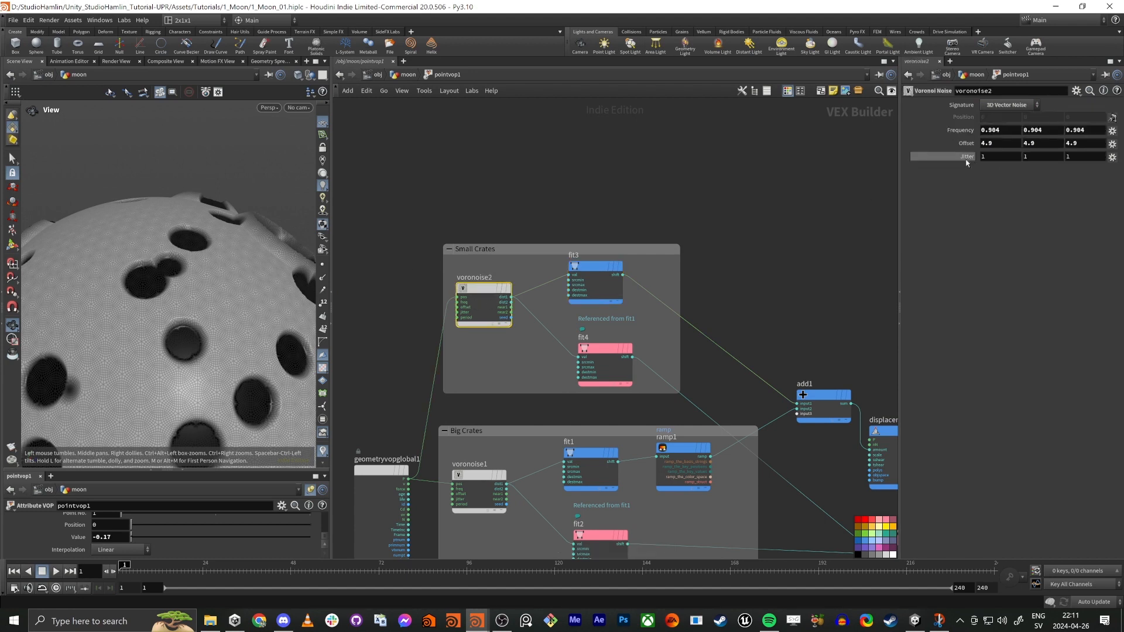
middle_drag(961, 130, 940, 136)
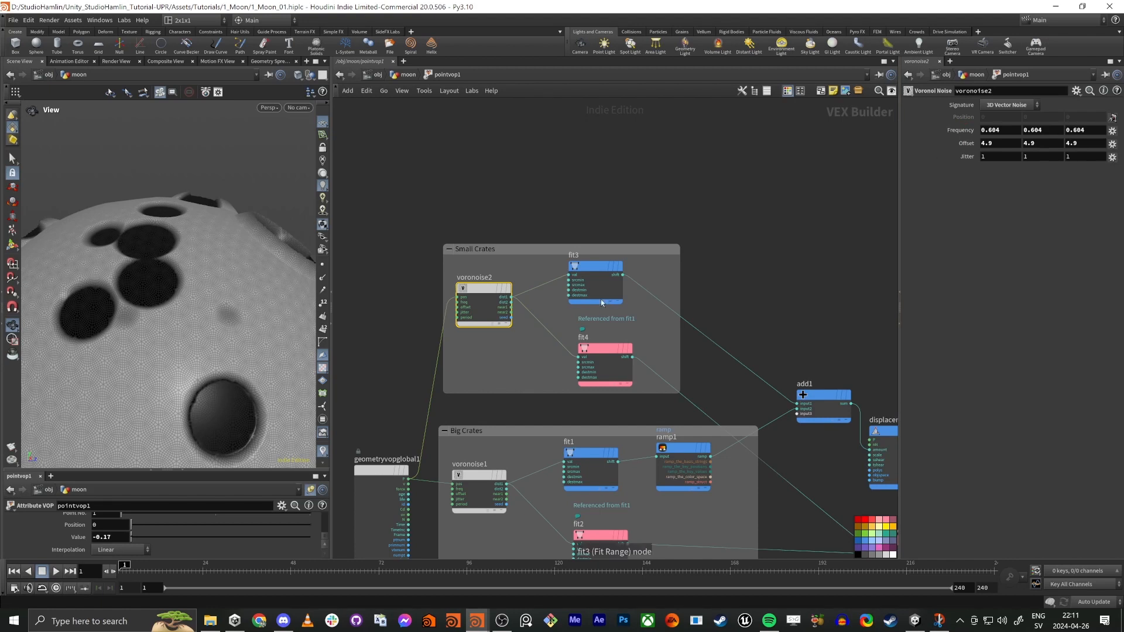
right_drag(115, 246, 130, 315)
middle_drag(130, 315, 201, 286)
right_drag(202, 286, 188, 299)
middle_drag(189, 299, 200, 295)
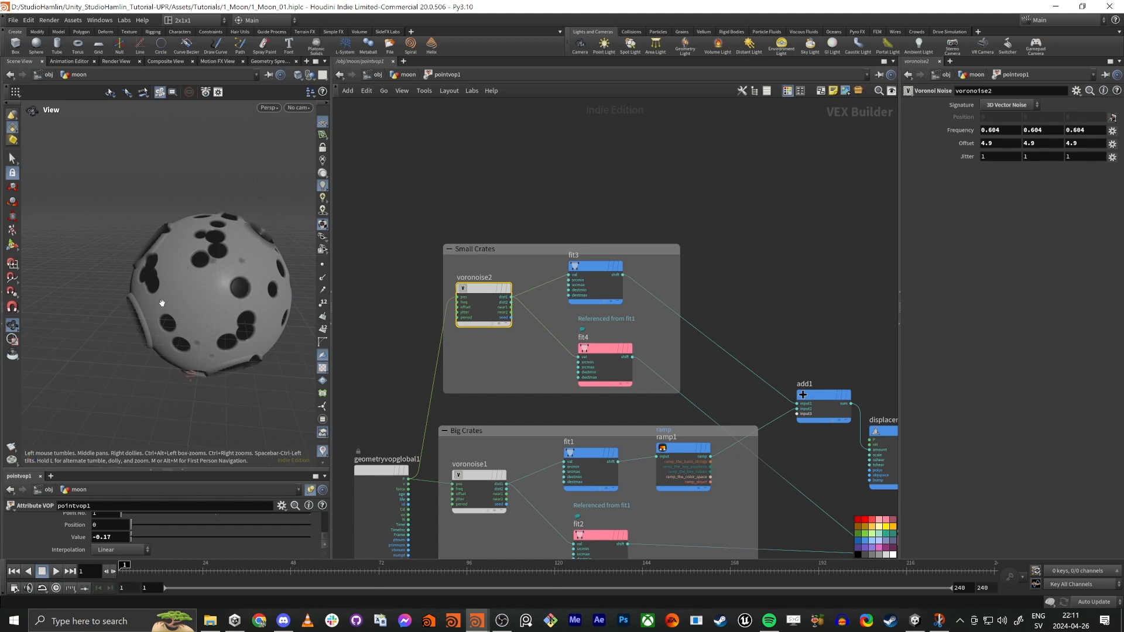
Set fit3's Source Min to 0.137 and Source Max to 0.202 to shrink the small craters.
click(603, 352)
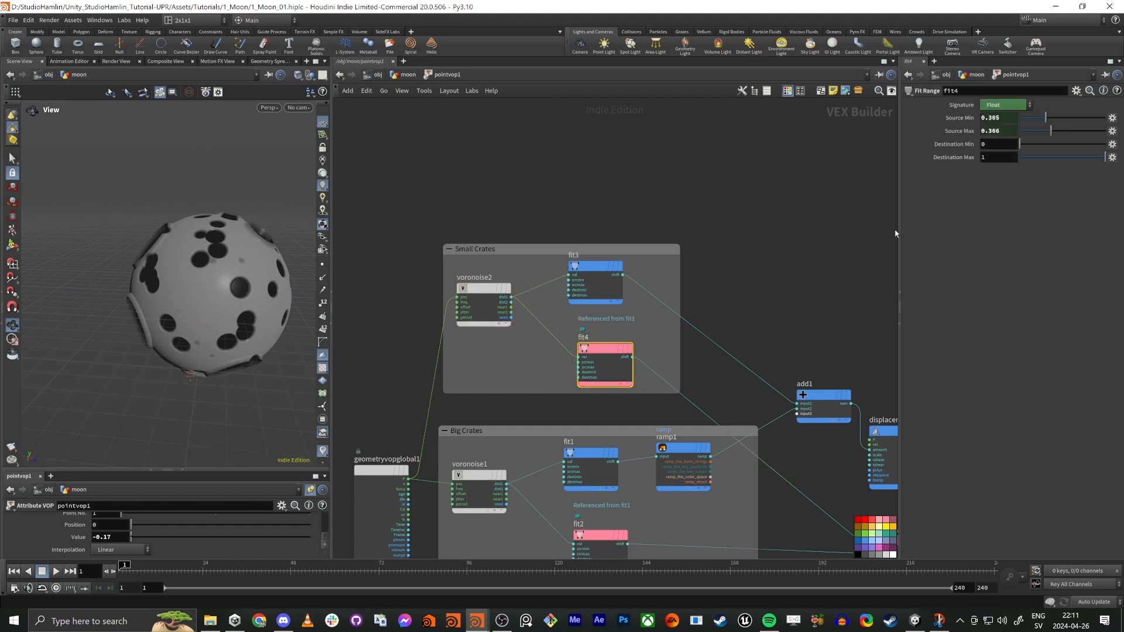
click(595, 278)
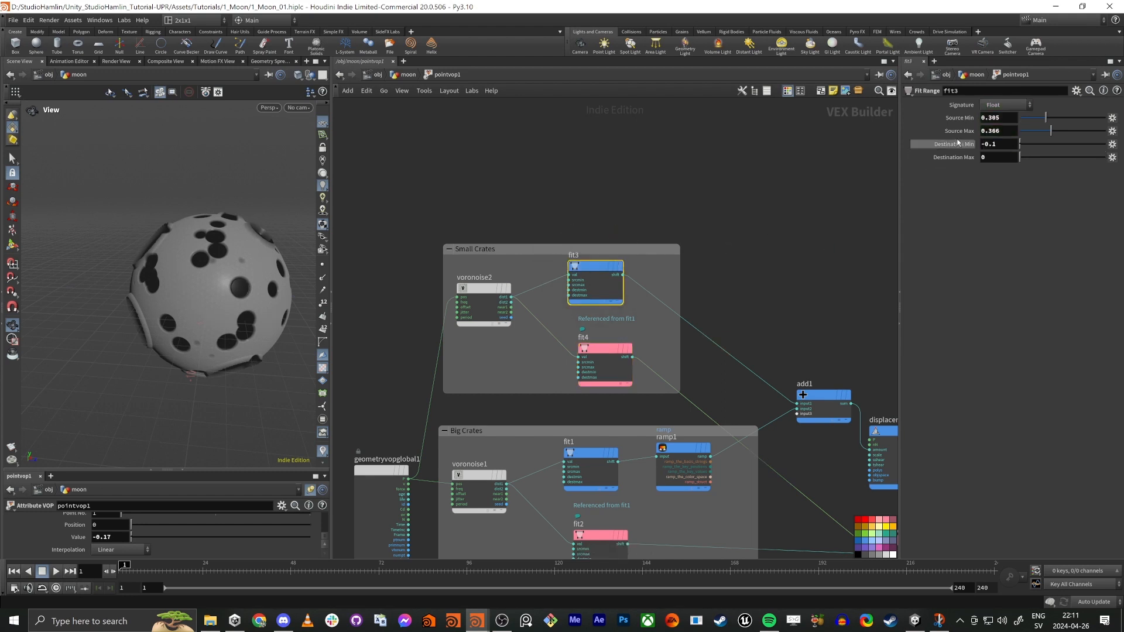
mouse_move(1036, 122)
mouse_down()
mouse_move(1036, 134)
mouse_move(1034, 119)
mouse_up()
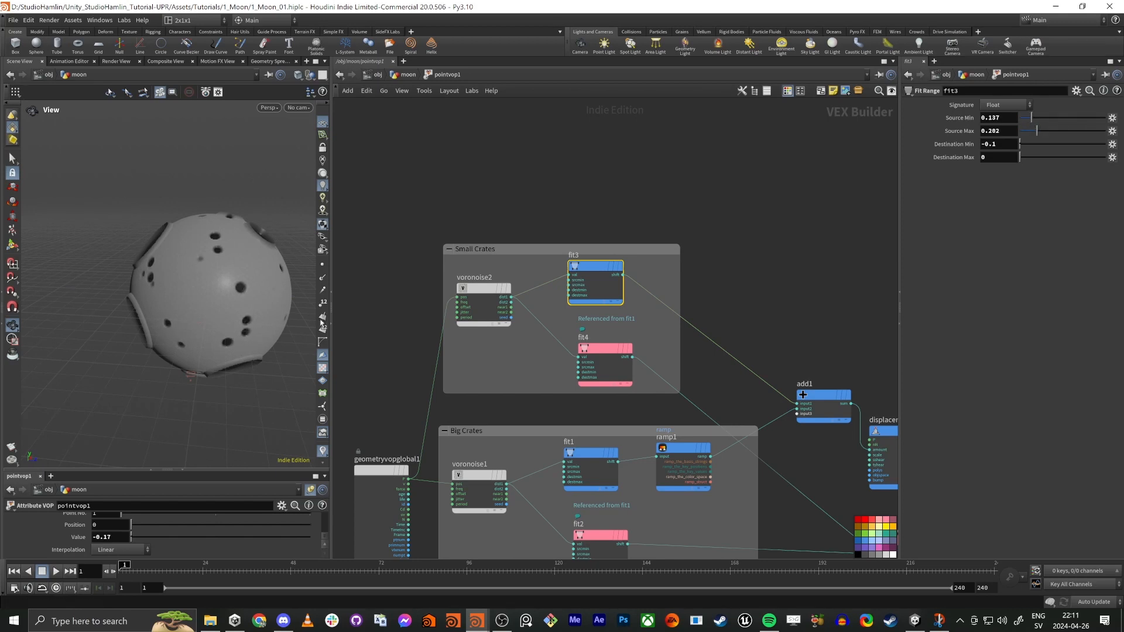
mouse_move(122, 275)
mouse_down()
mouse_move(183, 266)
mouse_move(141, 293)
mouse_move(111, 281)
mouse_move(98, 314)
mouse_move(128, 293)
mouse_up()
scroll(574, 191, down, 3)
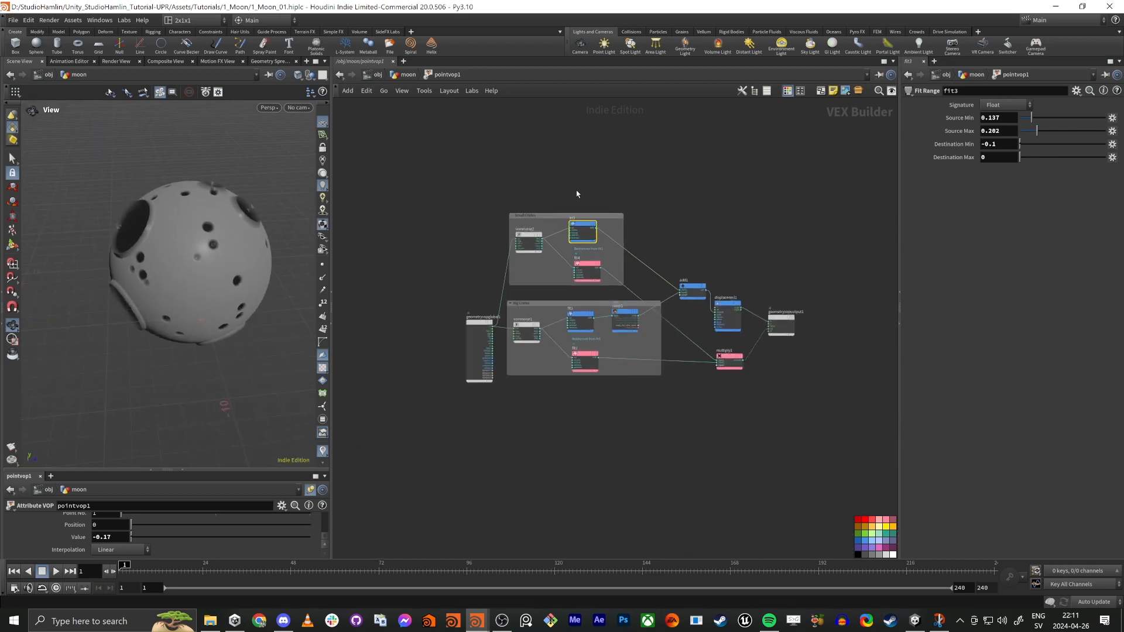
Return to the moon geometry network and export the current frame from rop_fbx1 to $HIP/Moon.fbx.
key(u)
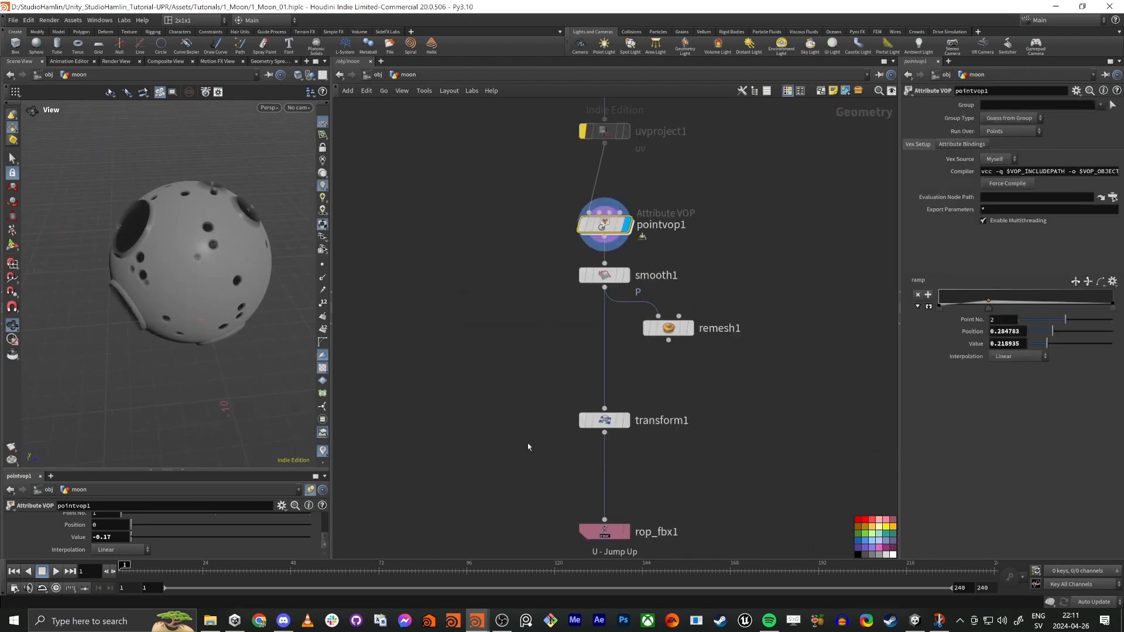
drag(523, 496, 637, 554)
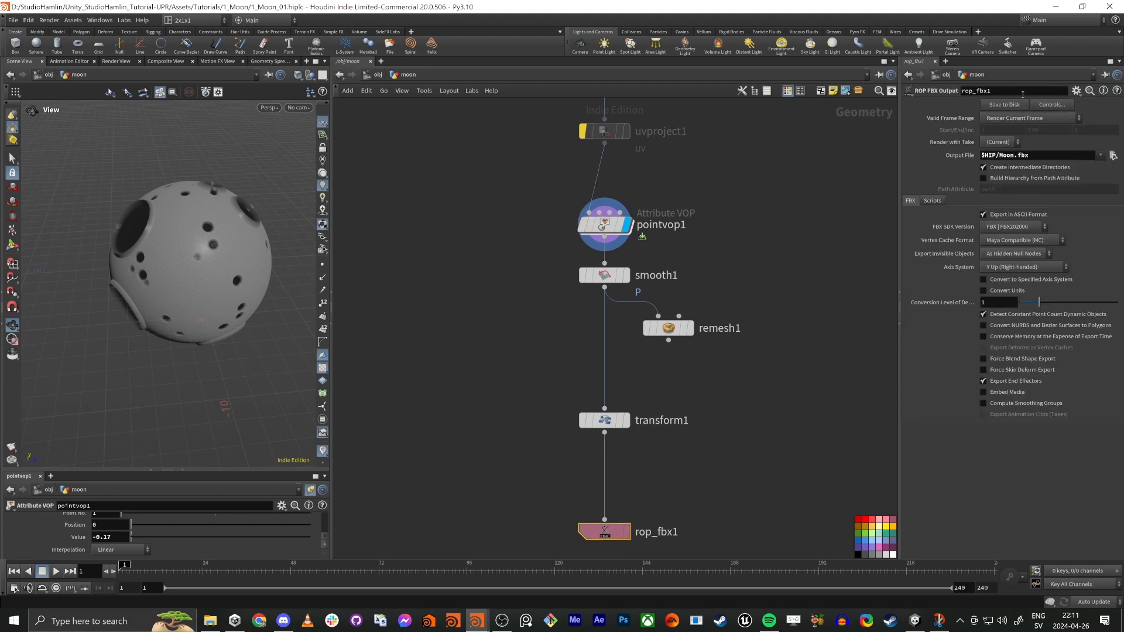
click(1004, 104)
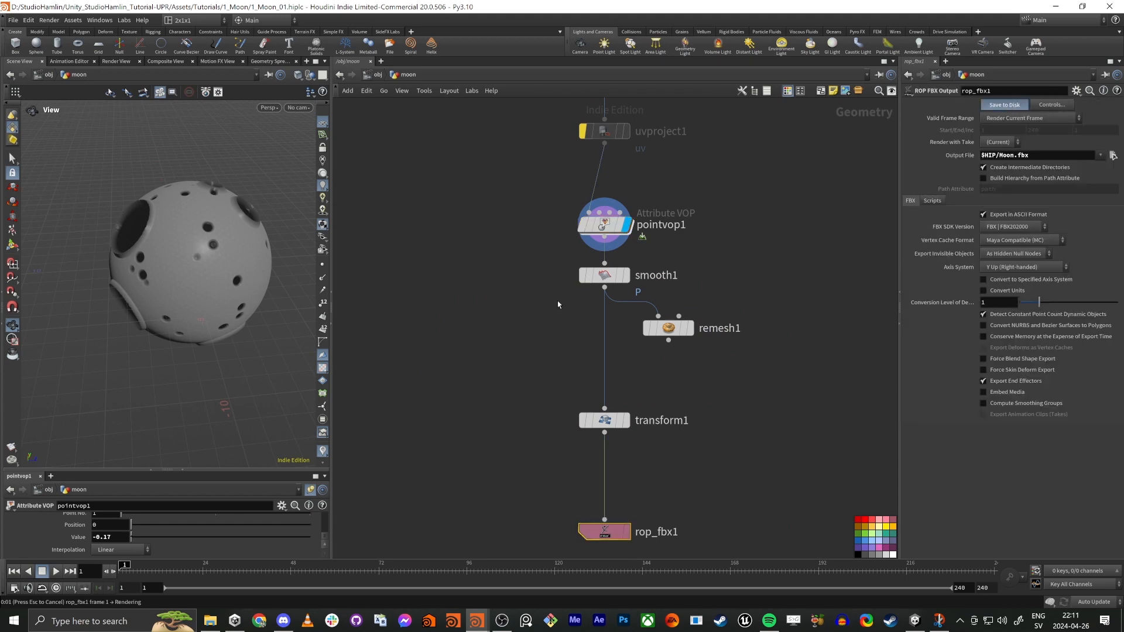
Switch to Unity, let the updated Moon.fbx import, and examine the small and big craters from several angles.
key(alt+Tab)
click(526, 255)
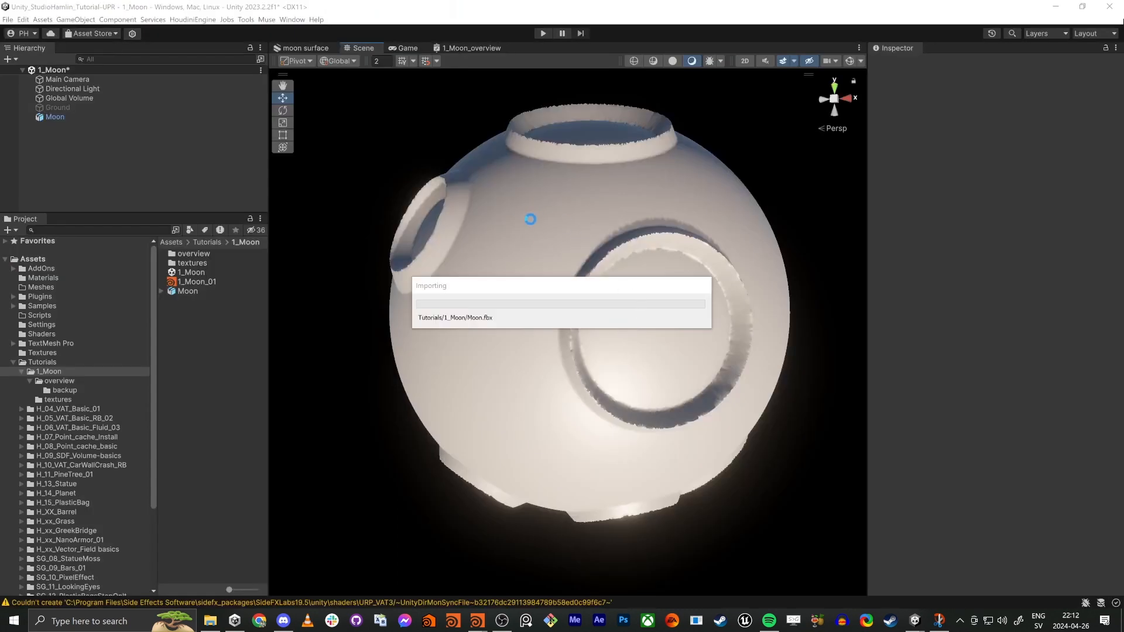
mouse_move(527, 241)
alt+mouse_down()
mouse_move(530, 259)
mouse_move(543, 241)
alt+mouse_up()
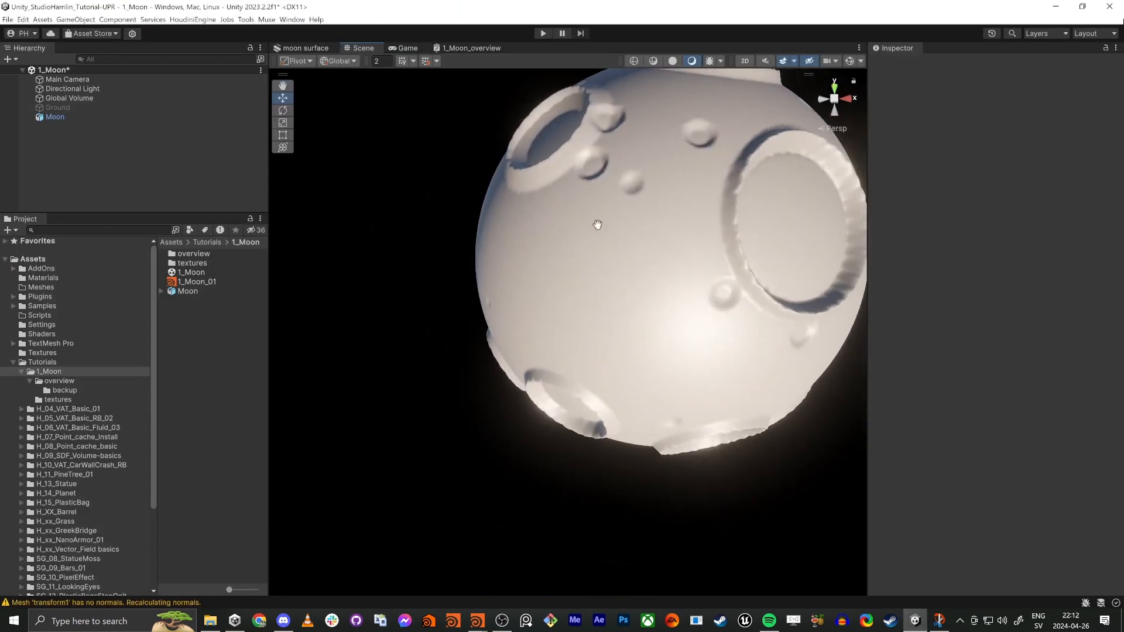
middle_drag(598, 225, 539, 279)
scroll(562, 272, down, 4)
scroll(587, 264, up, 4)
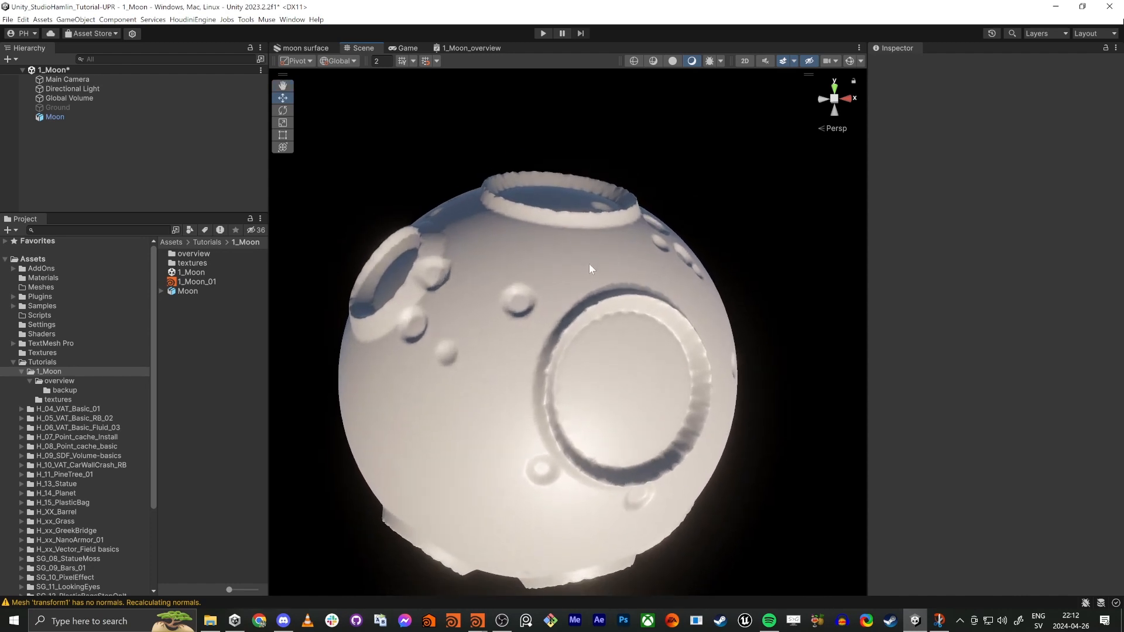